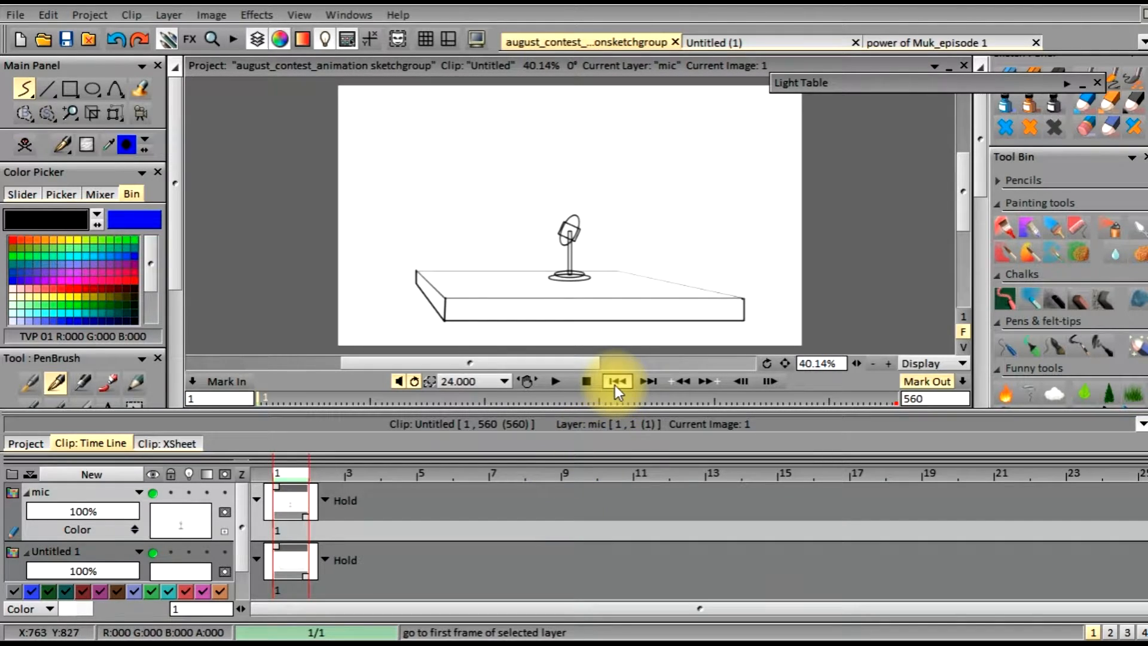
- Play back the clip with the desk and microphone from its first frame, and stop the playback
left_click(555, 379)
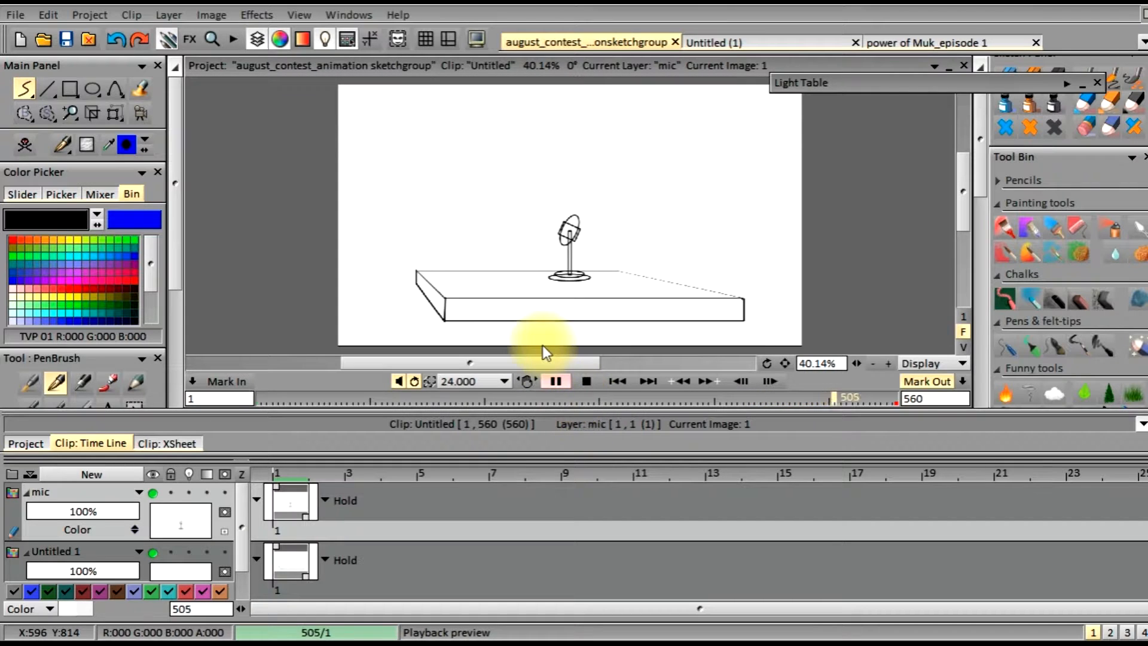
left_click(584, 383)
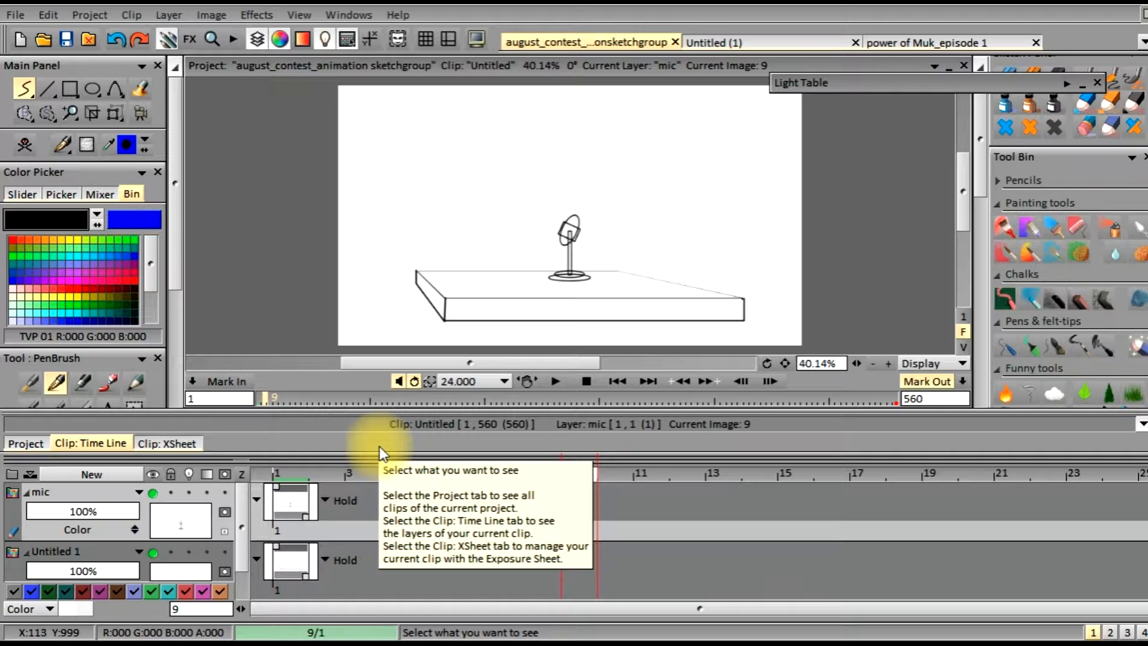
- Create an animation layer named "rough character" with Post Behaviour set to None, and move its image to frame 1
left_click(120, 475)
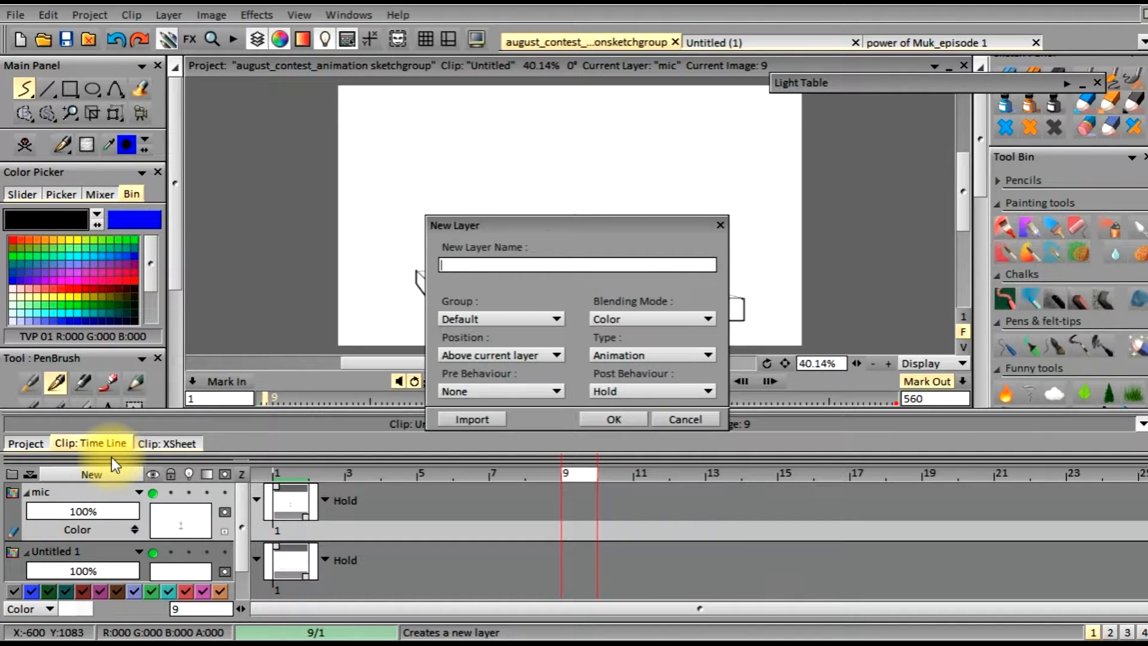
type("rough character")
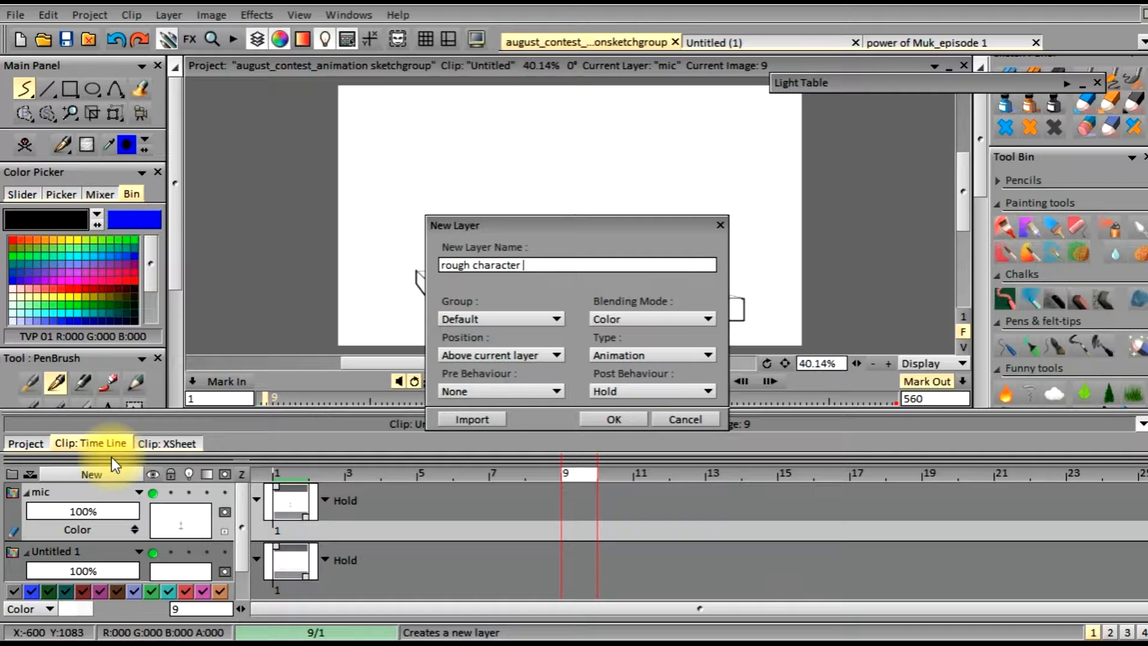
left_click(609, 397)
left_click(603, 393)
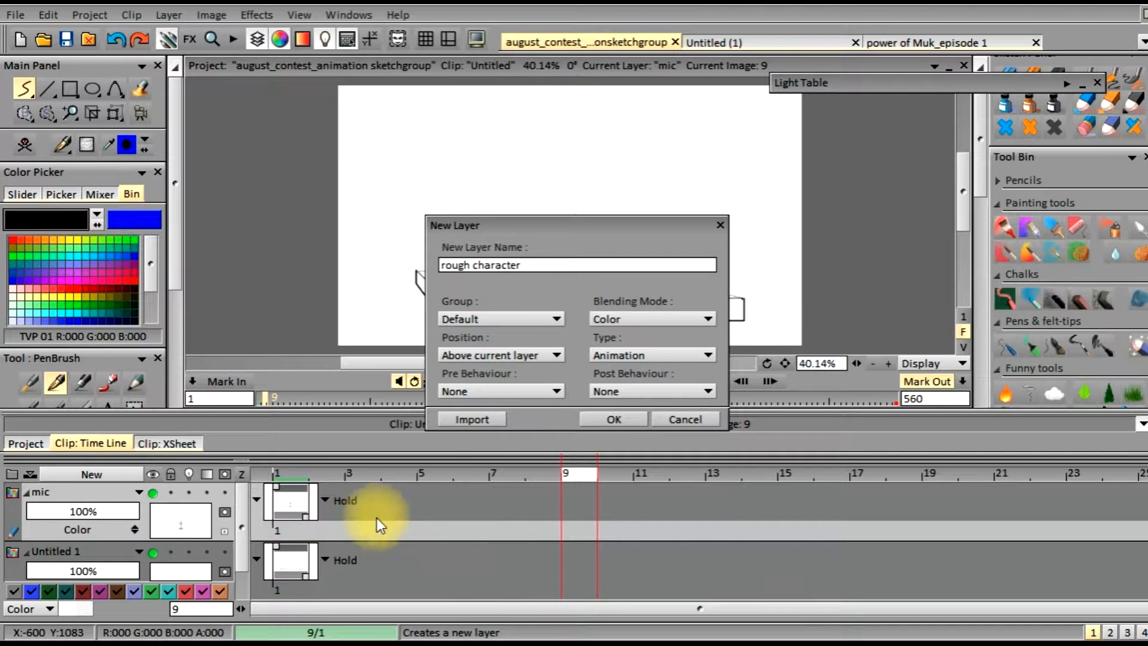
left_click(615, 420)
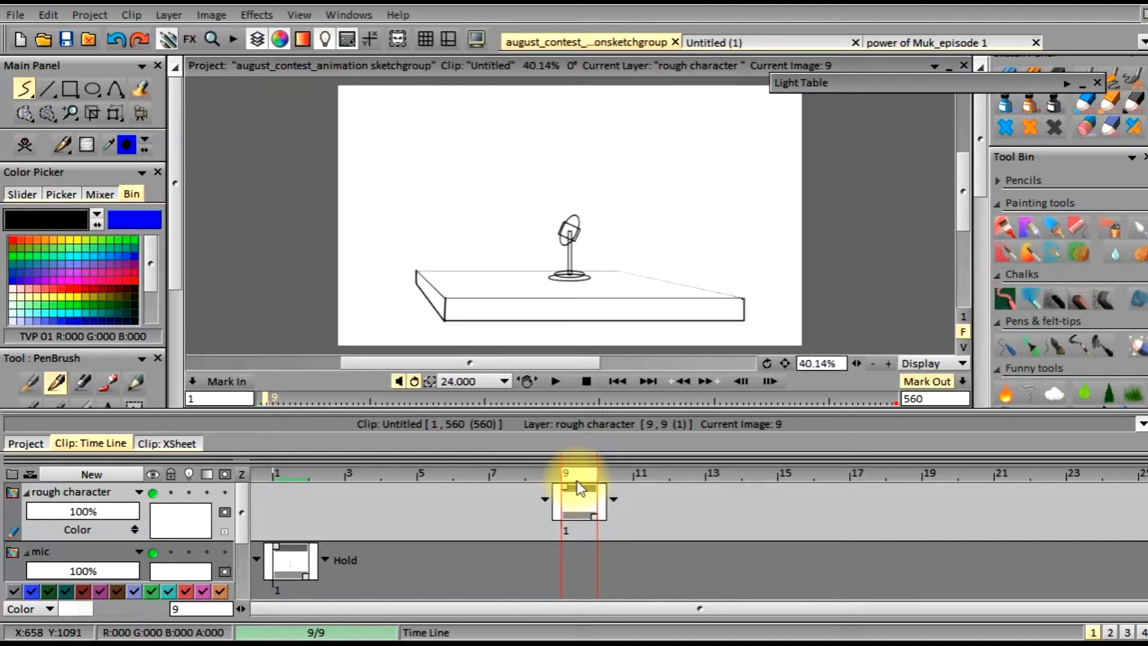
left_click(559, 479)
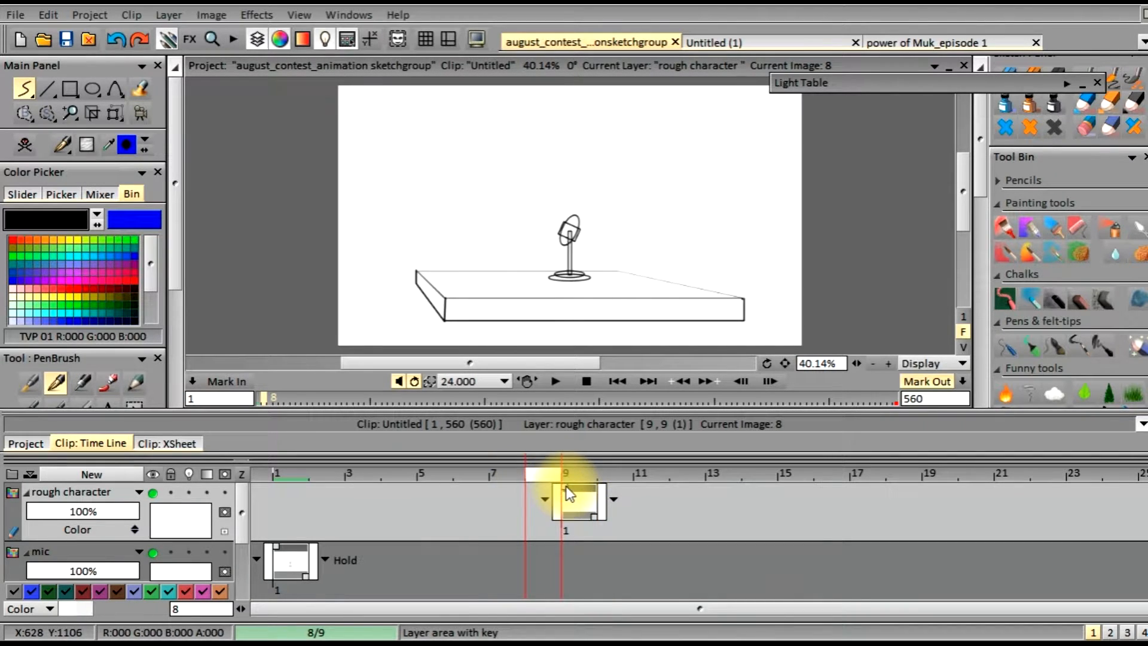
left_click_drag(578, 496, 297, 530)
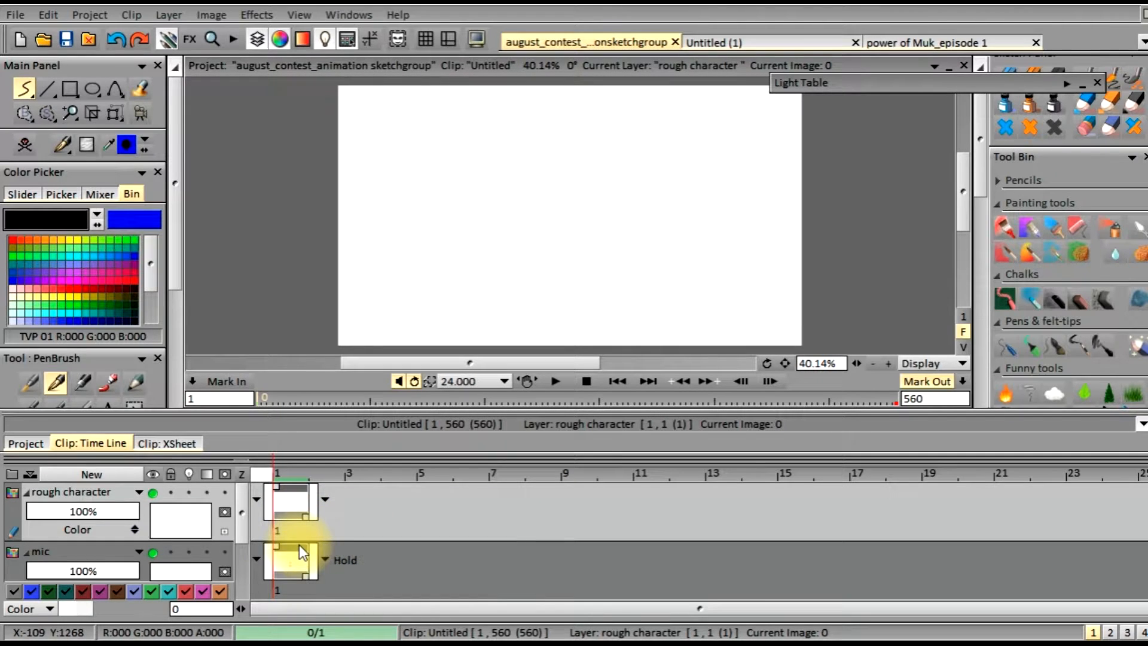
- Undock the timeline to examine the layers and audio tracks, and dock it back below the canvas
left_click_drag(466, 414, 466, 422)
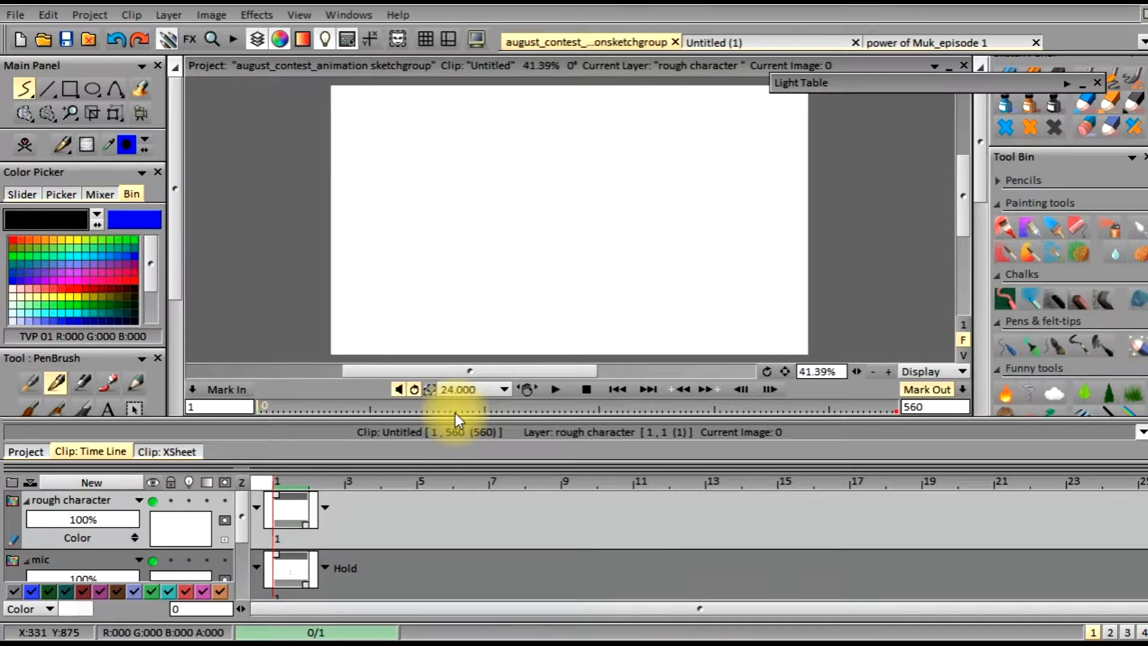
double_click(480, 435)
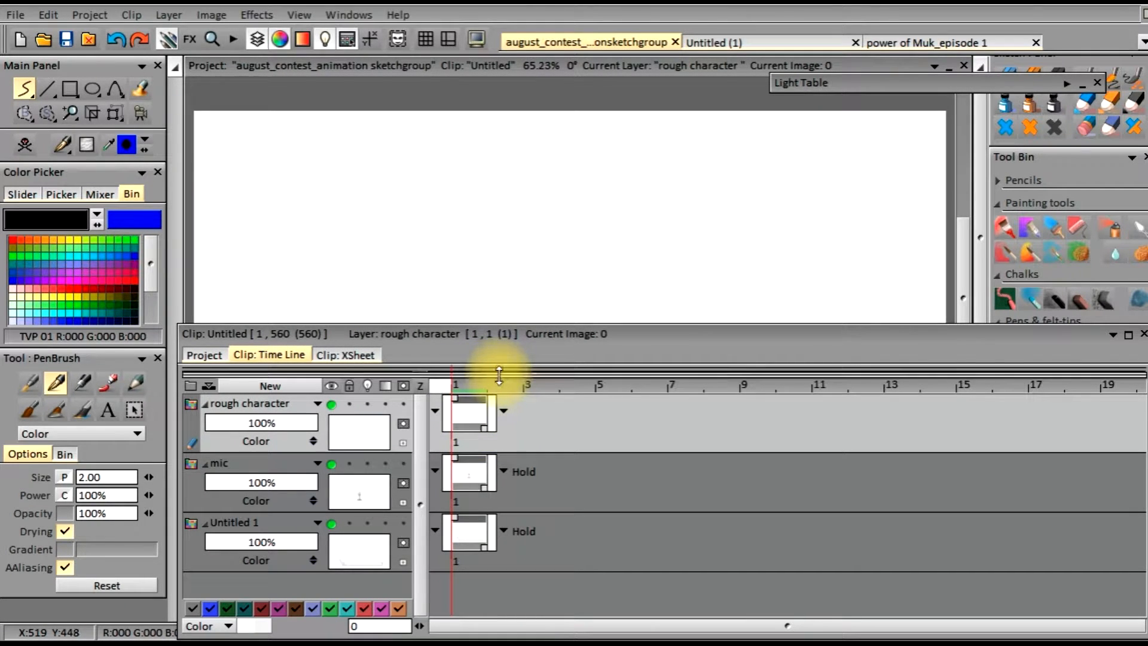
left_click_drag(500, 372, 479, 463)
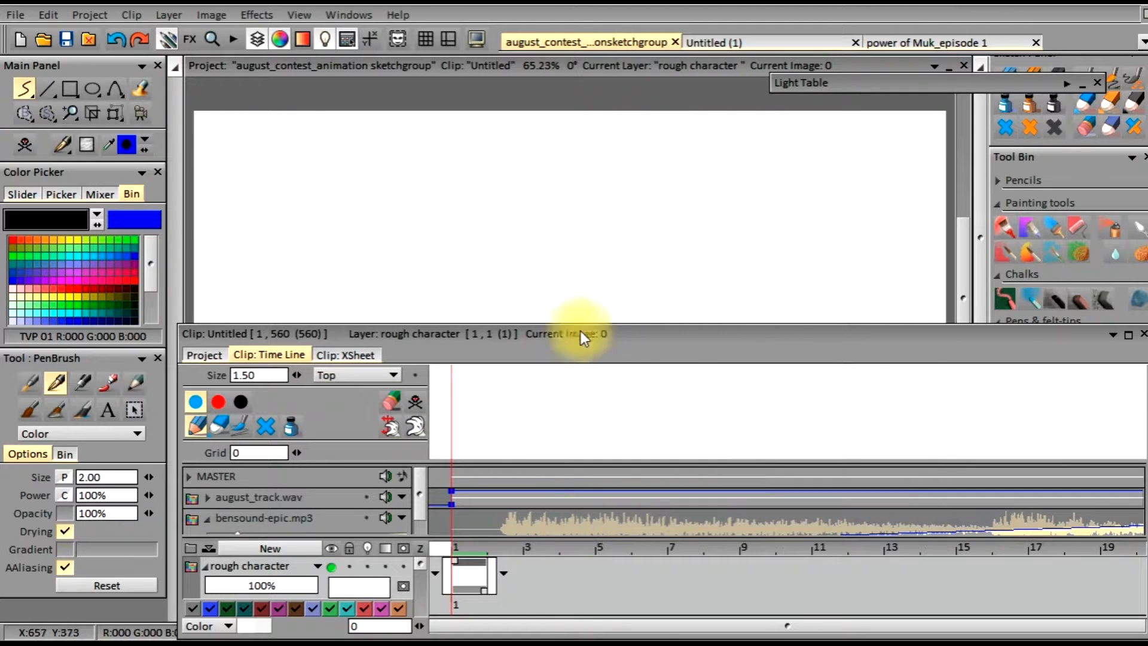
left_click_drag(624, 464, 633, 363)
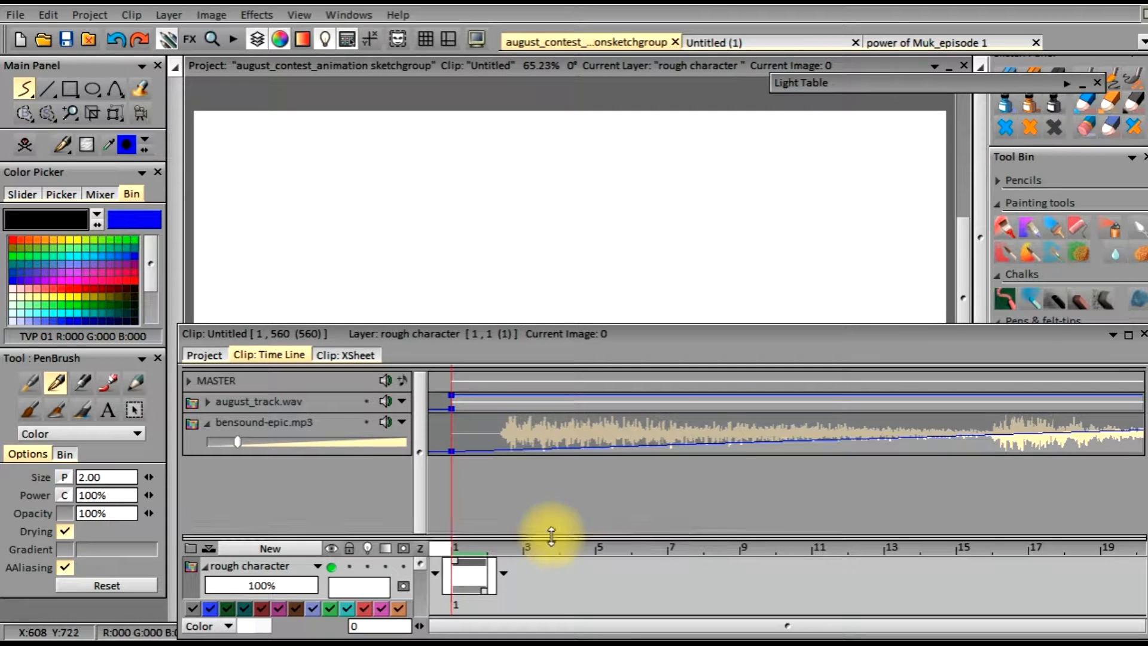
left_click_drag(493, 533, 486, 609)
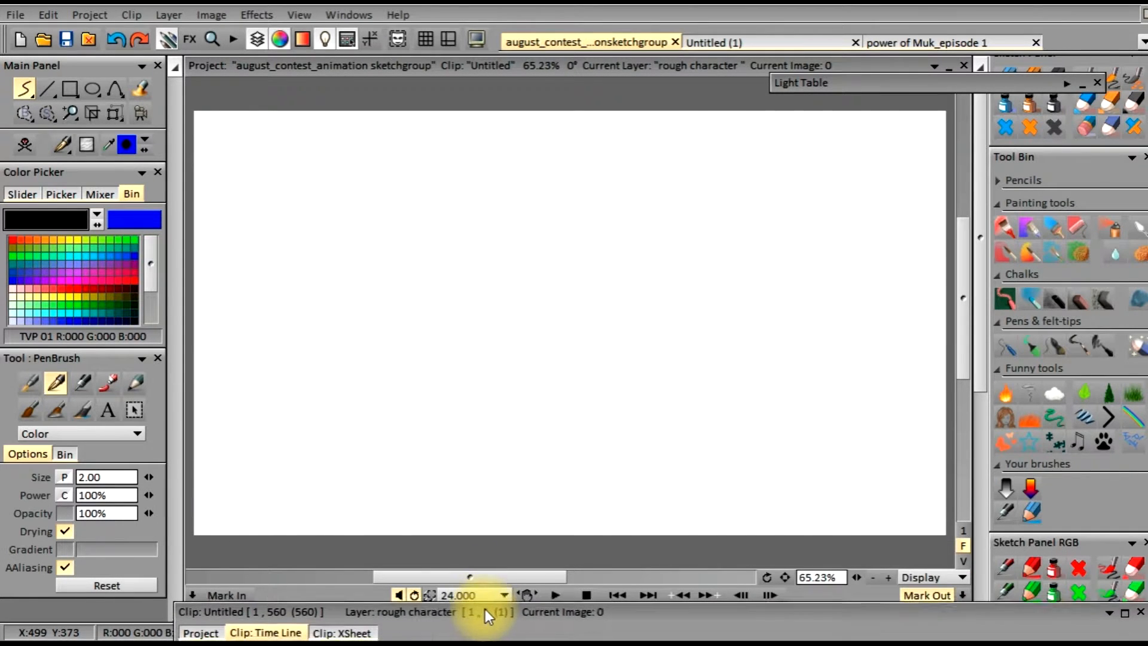
left_click_drag(203, 610, 225, 496)
double_click(251, 500)
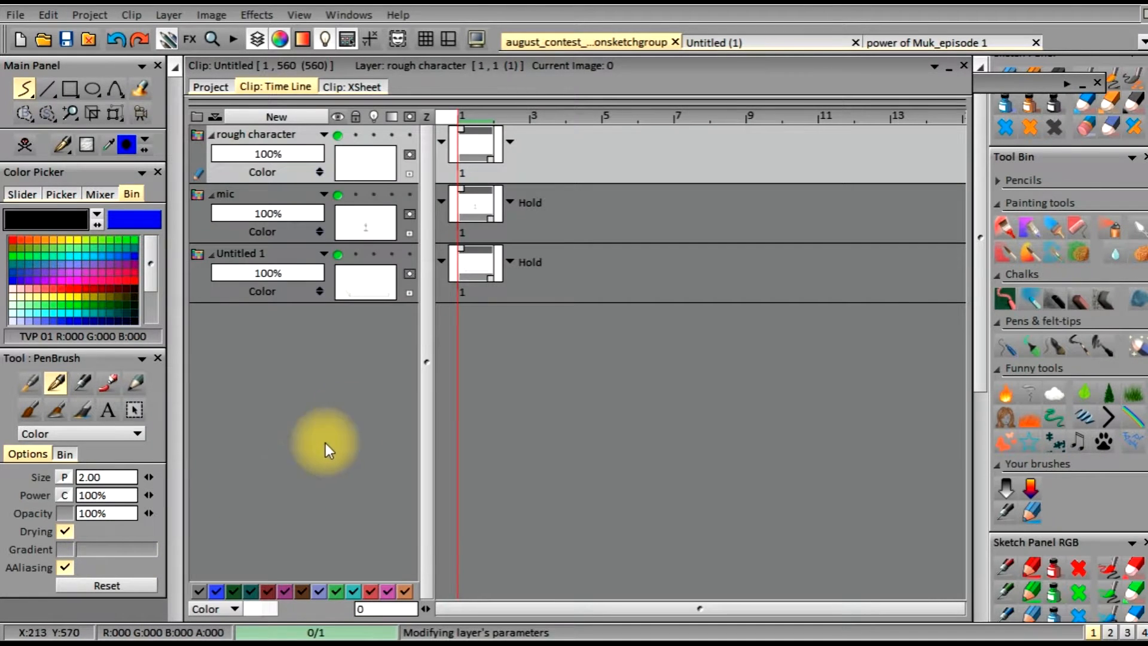
left_click(935, 70)
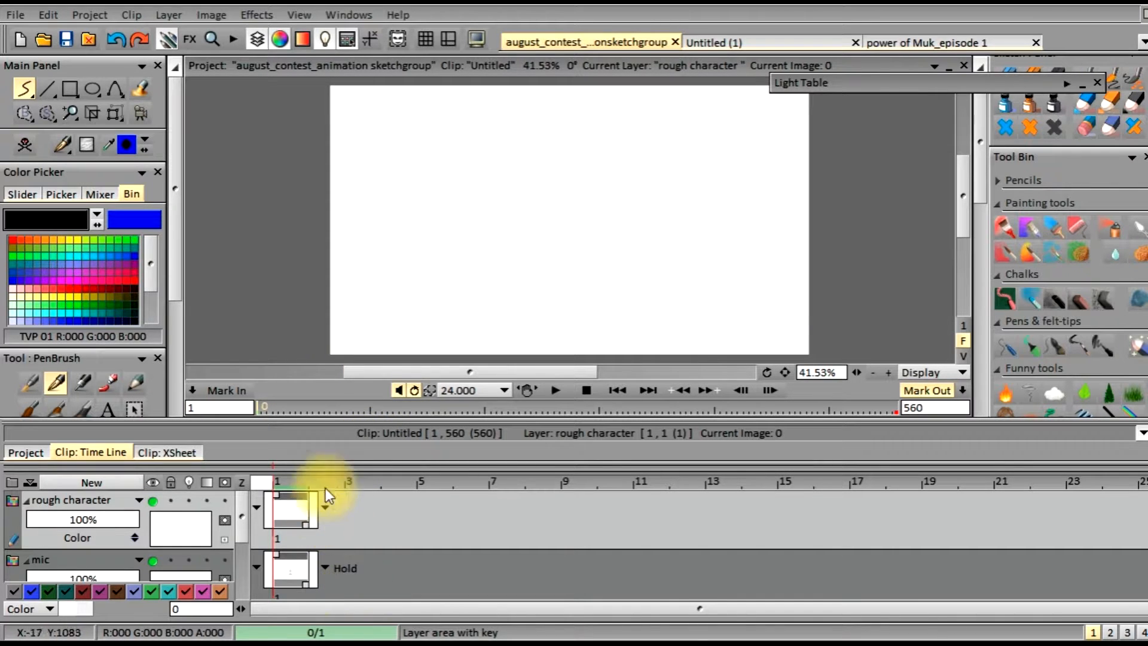
- Turn on the light table for the rough character layer, also trying it on the mic and Untitled 1 layers
left_click(189, 502)
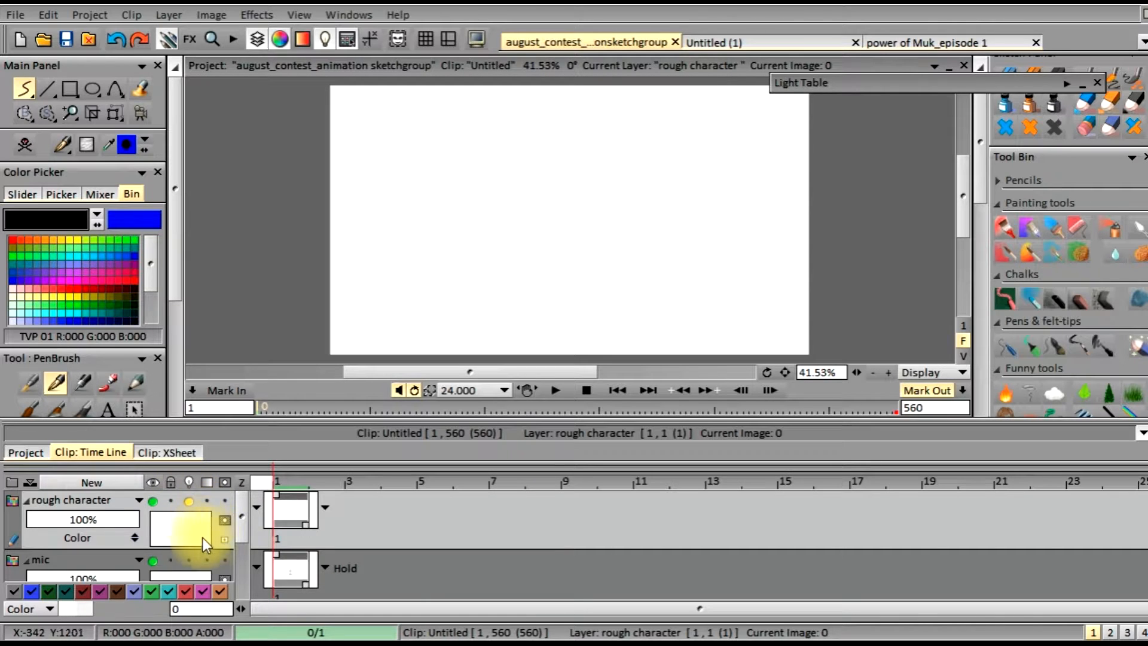
left_click(192, 561)
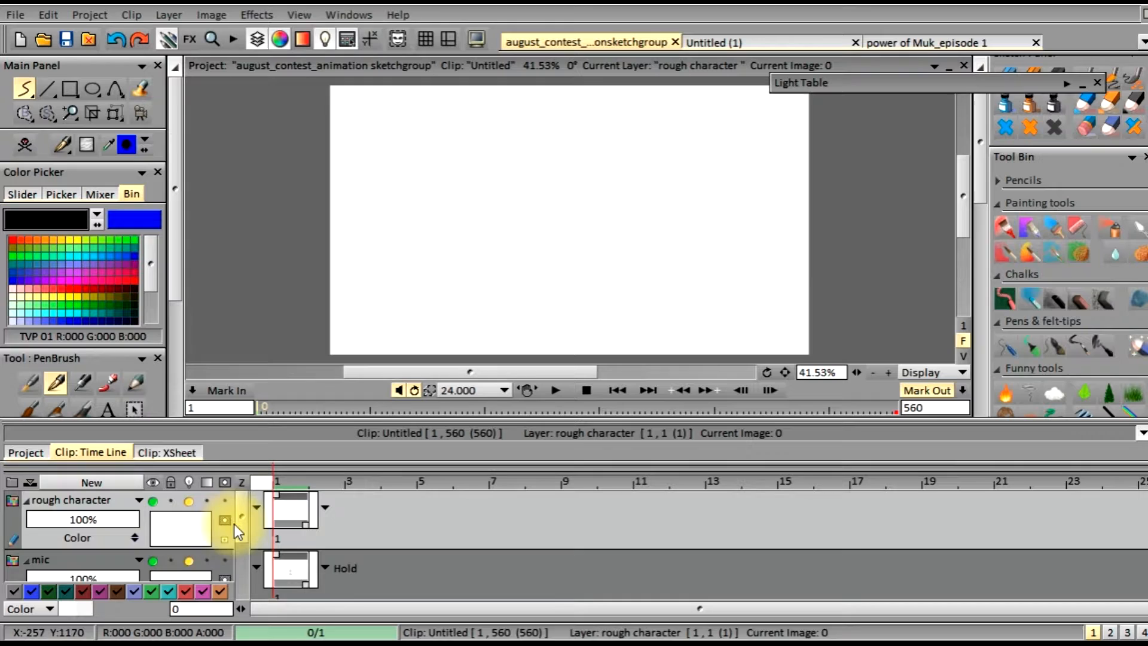
scroll(242, 532, "down", 1)
left_click_drag(244, 540, 256, 598)
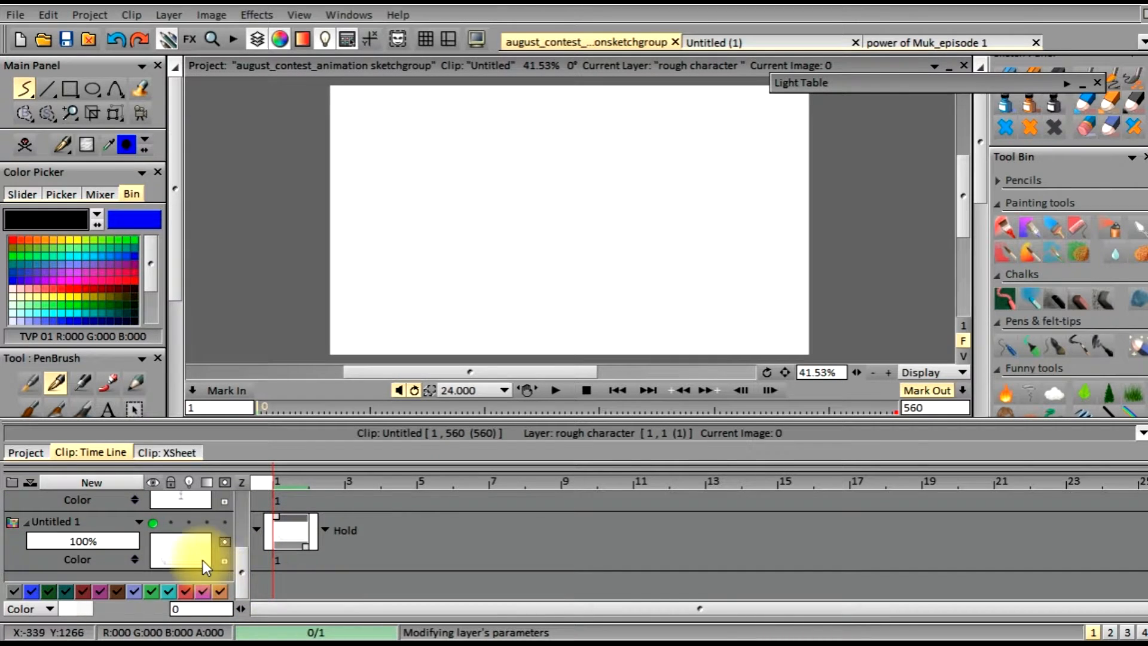
left_click(187, 524)
mouse_move(233, 546)
left_mouse_down()
mouse_move(222, 493)
mouse_move(229, 535)
left_mouse_up()
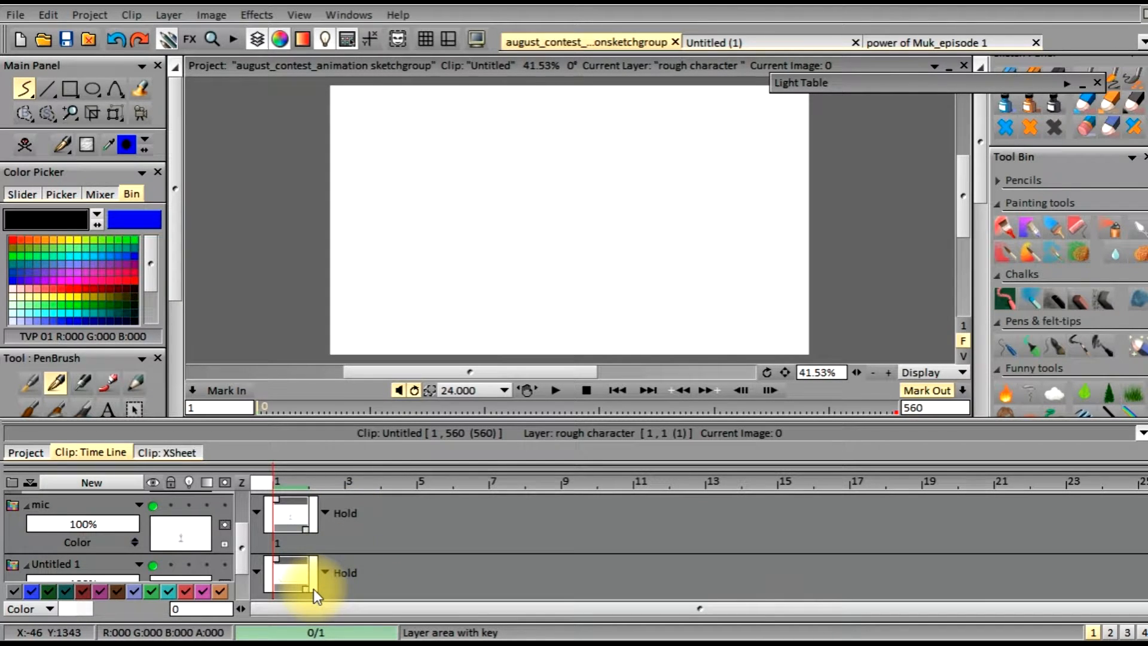
left_click_drag(241, 540, 244, 509)
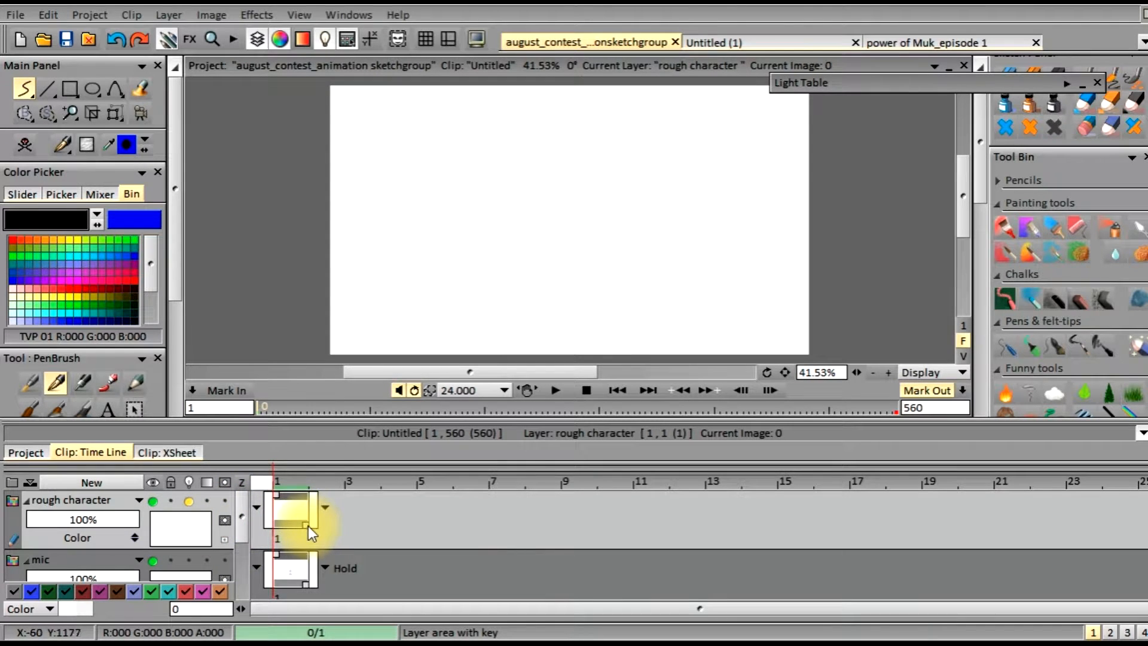
left_click(326, 508)
left_click(326, 508)
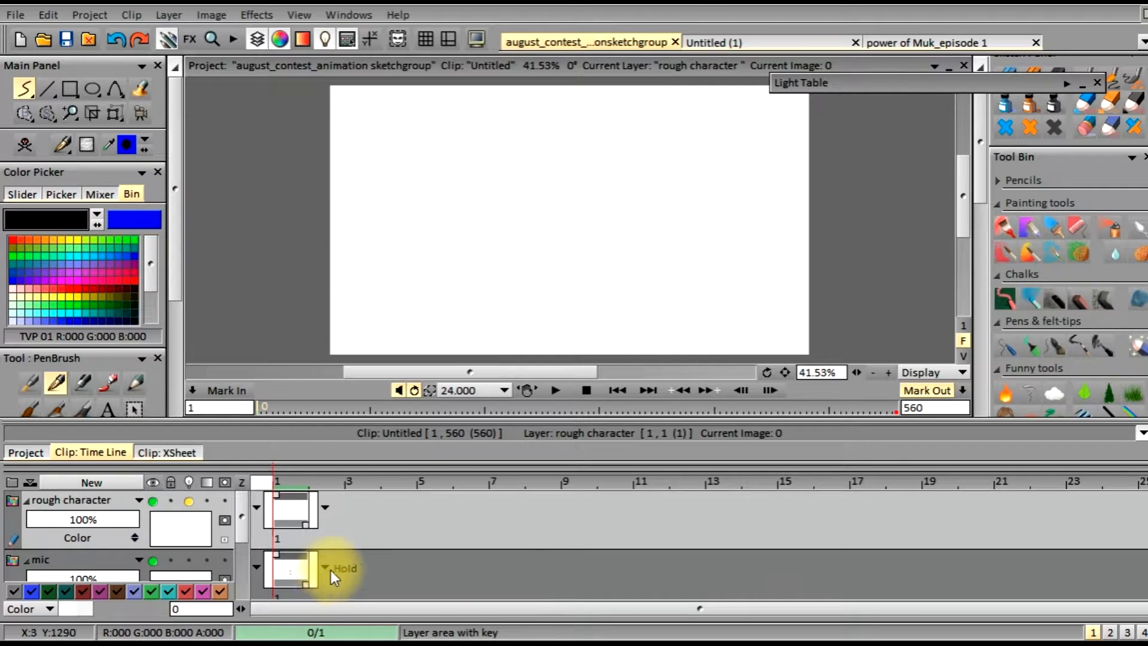
mouse_move(307, 584)
left_mouse_down()
mouse_move(464, 557)
mouse_move(872, 540)
mouse_move(311, 590)
left_mouse_up()
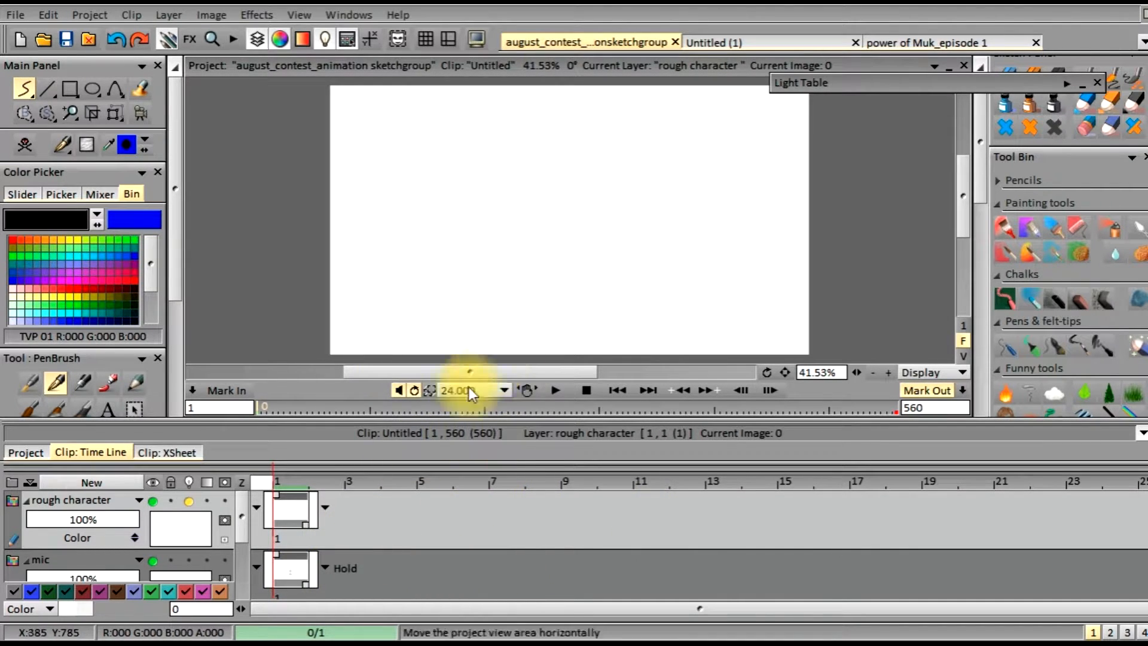
- Sketch the character's round head, face guidelines, large oval body and a hand at the microphone on frame 1 of the rough character layer
left_click(609, 390)
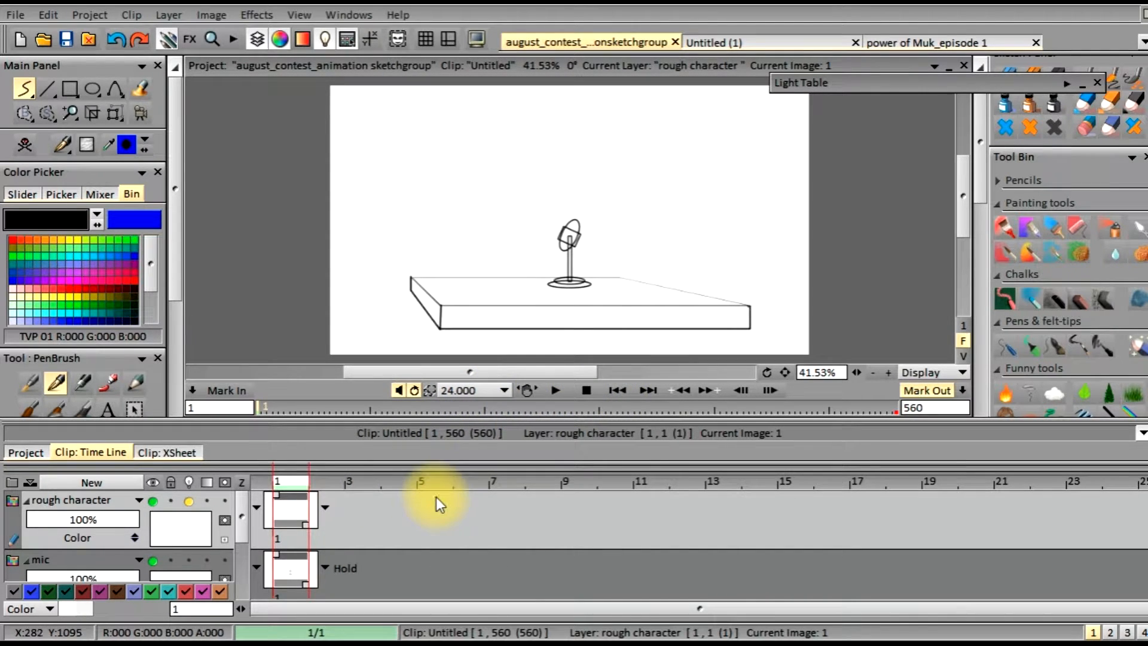
left_click(359, 481)
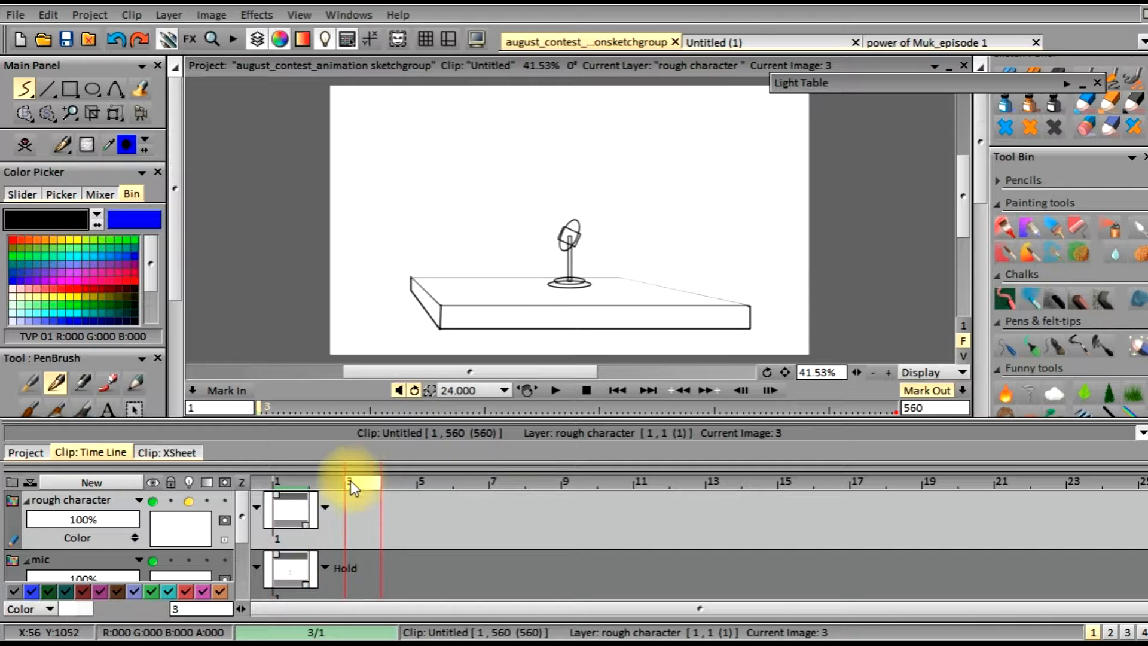
left_click(296, 481)
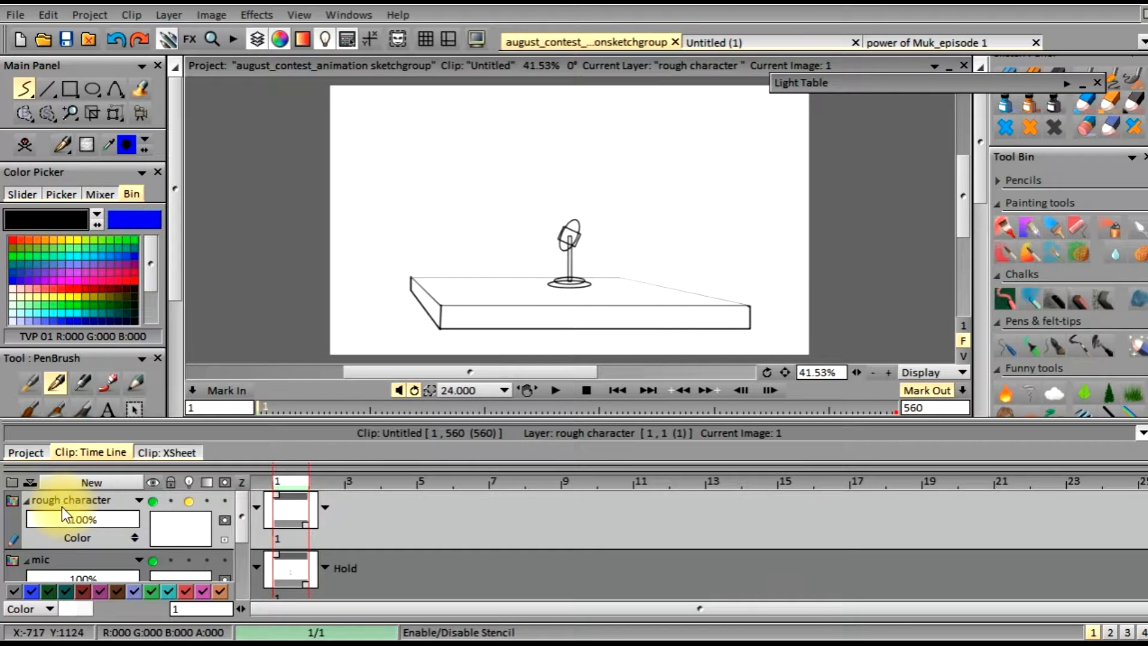
left_click(183, 524)
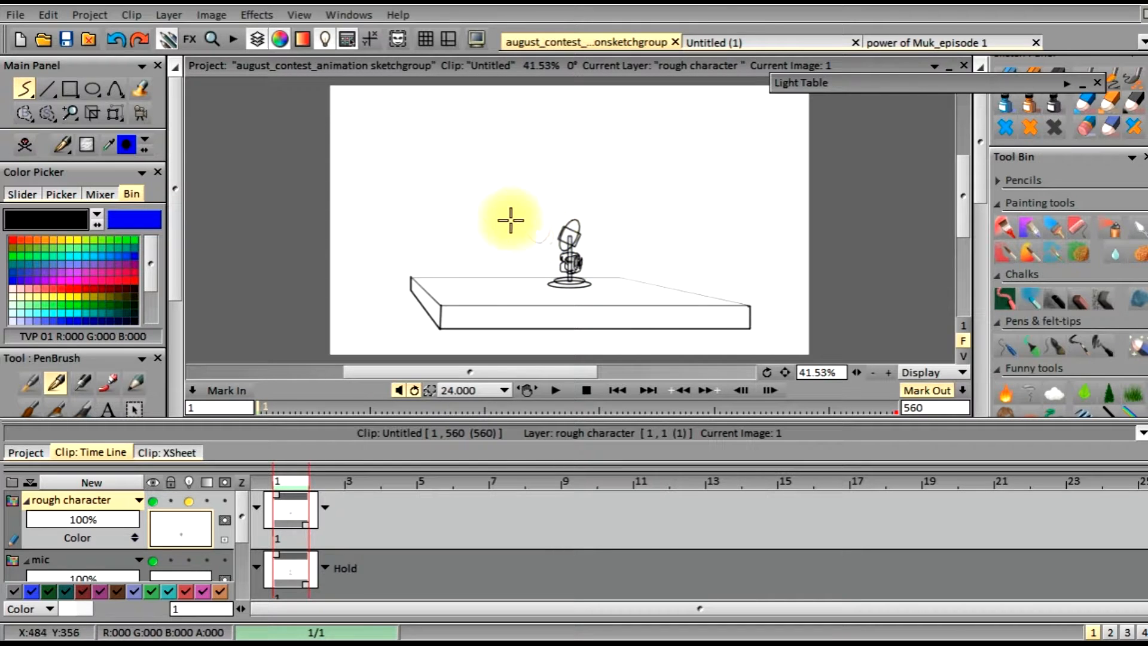
mouse_move(545, 225)
left_mouse_down()
mouse_move(541, 189)
mouse_move(525, 224)
mouse_move(531, 190)
mouse_move(546, 212)
mouse_move(516, 225)
mouse_move(527, 193)
mouse_move(548, 196)
mouse_move(550, 218)
mouse_move(514, 228)
mouse_move(526, 255)
mouse_move(539, 196)
mouse_move(525, 197)
mouse_move(517, 216)
mouse_move(537, 227)
mouse_move(551, 206)
mouse_move(532, 188)
mouse_move(515, 206)
mouse_move(534, 227)
mouse_move(549, 220)
mouse_move(533, 246)
mouse_move(542, 236)
mouse_move(518, 236)
mouse_move(495, 273)
mouse_move(509, 298)
mouse_move(517, 235)
mouse_move(501, 257)
mouse_move(506, 298)
mouse_move(541, 304)
mouse_move(558, 288)
mouse_move(564, 261)
mouse_move(551, 236)
mouse_move(527, 231)
mouse_move(496, 283)
mouse_move(526, 312)
mouse_move(557, 303)
left_mouse_up()
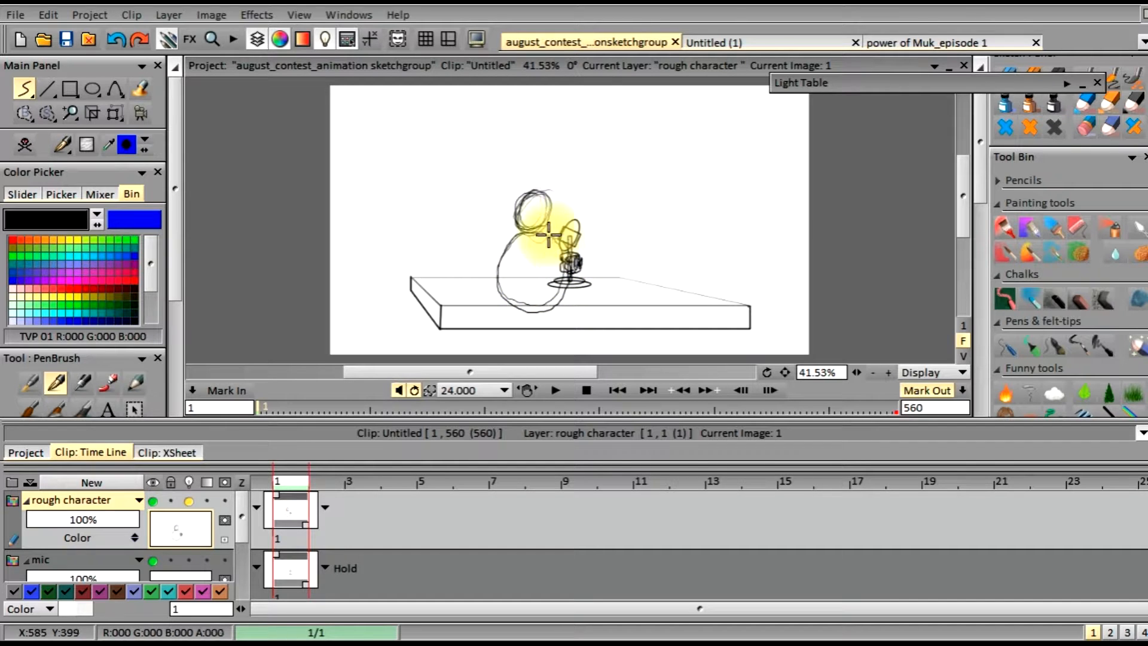
mouse_move(496, 263)
left_mouse_down()
mouse_move(527, 288)
mouse_move(530, 245)
left_mouse_up()
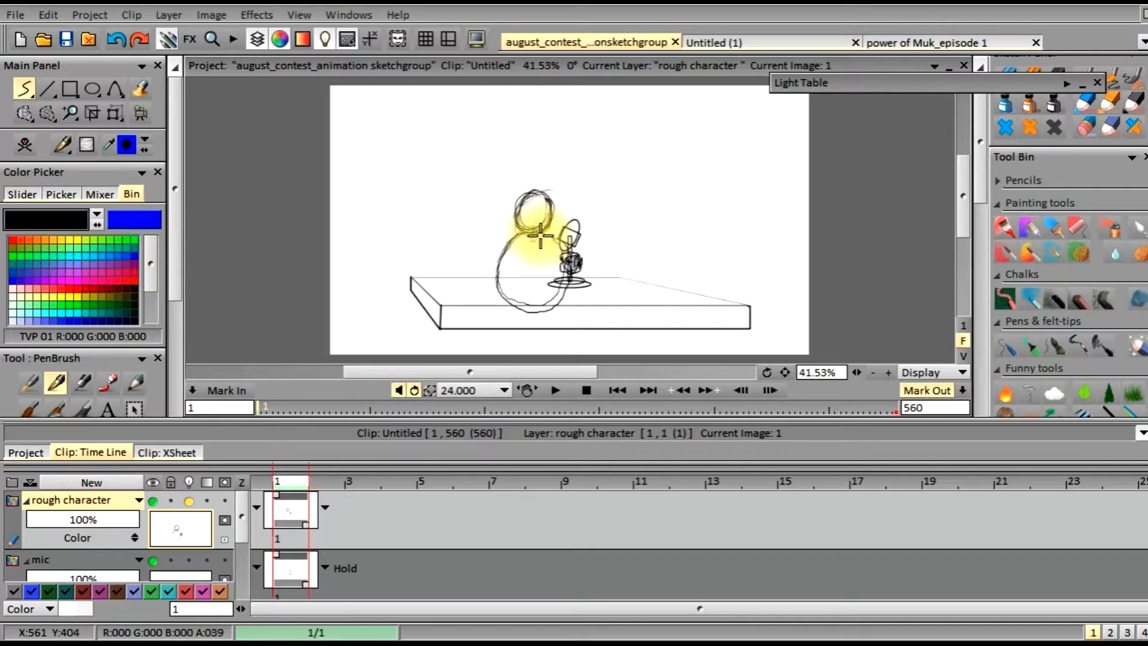
mouse_move(505, 253)
left_mouse_down()
mouse_move(498, 301)
mouse_move(528, 315)
left_mouse_up()
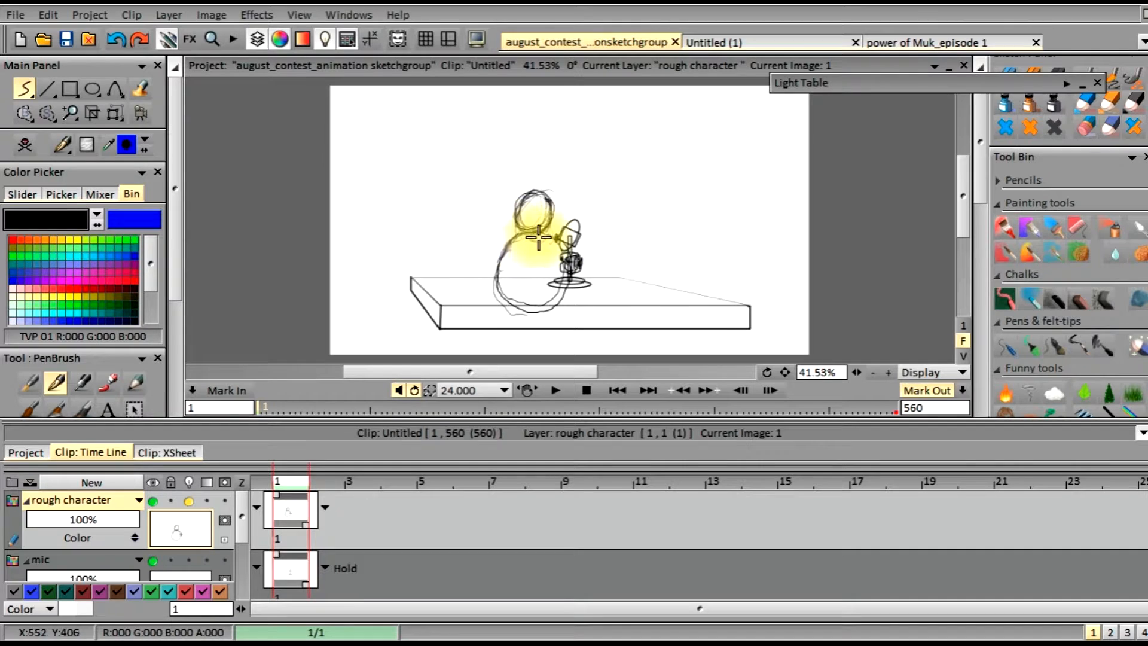
left_click_drag(506, 238, 507, 237)
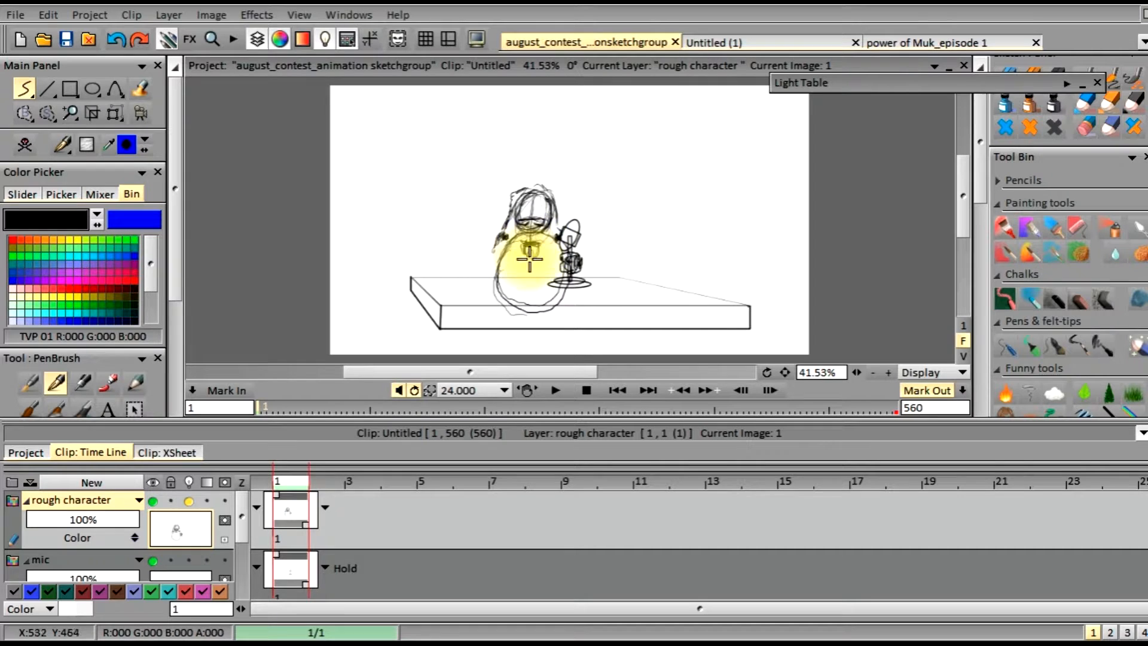
- Undo the strokes around the head and outer shoulder, and sketch the arm away from the microphone reaching down to the desk
left_click(116, 39)
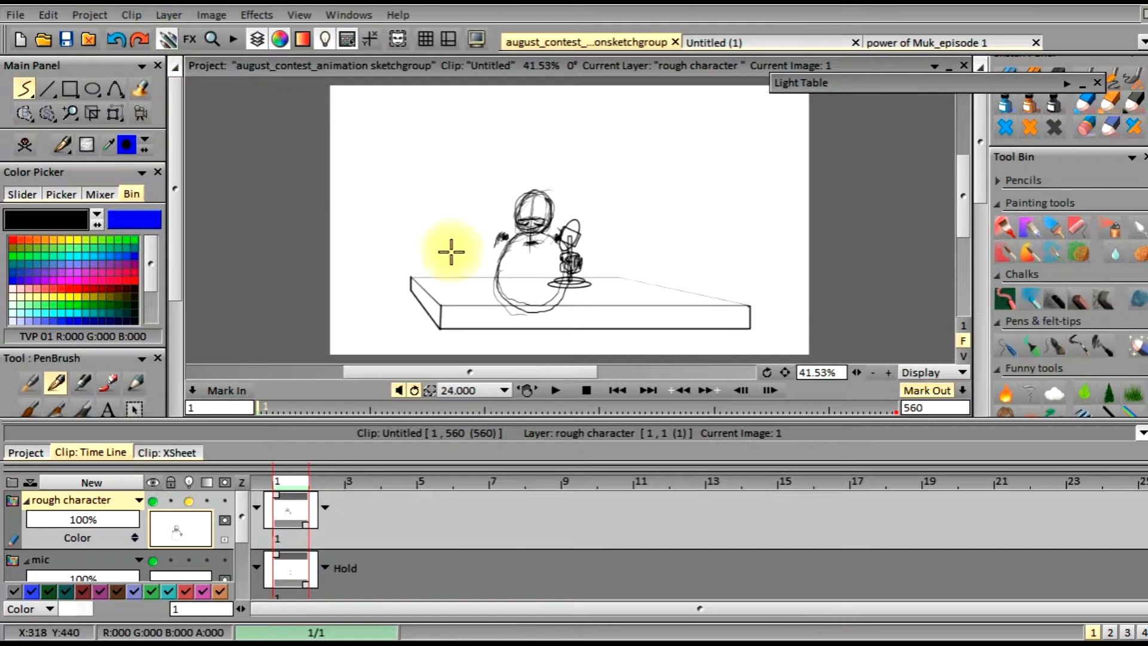
left_click(120, 40)
left_click(119, 43)
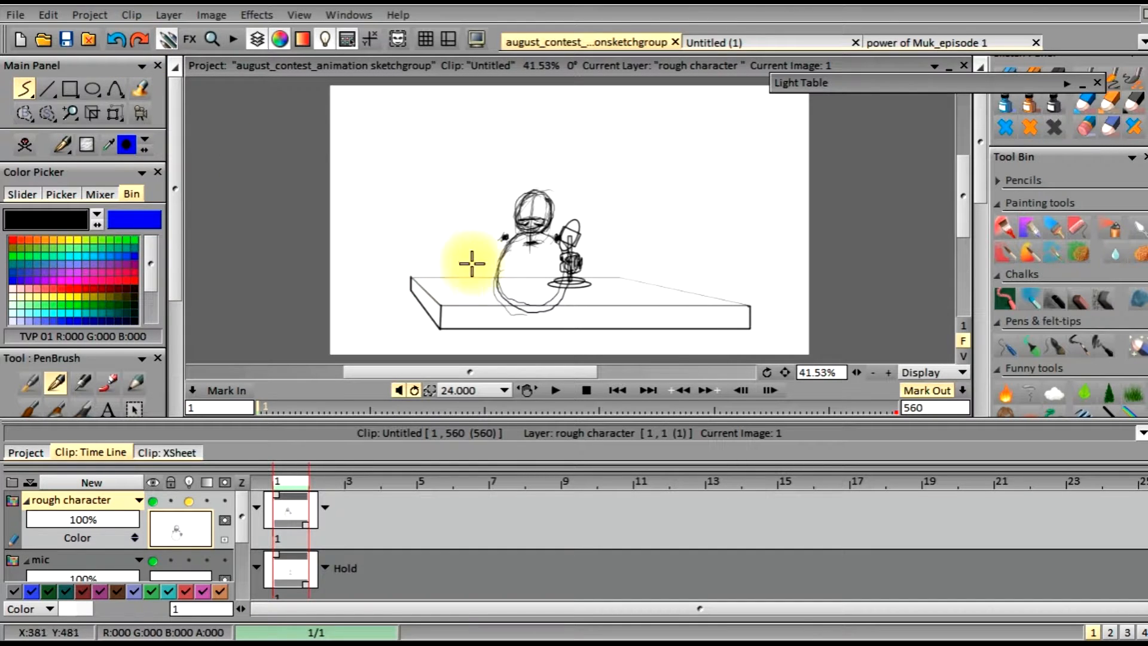
left_click(117, 41)
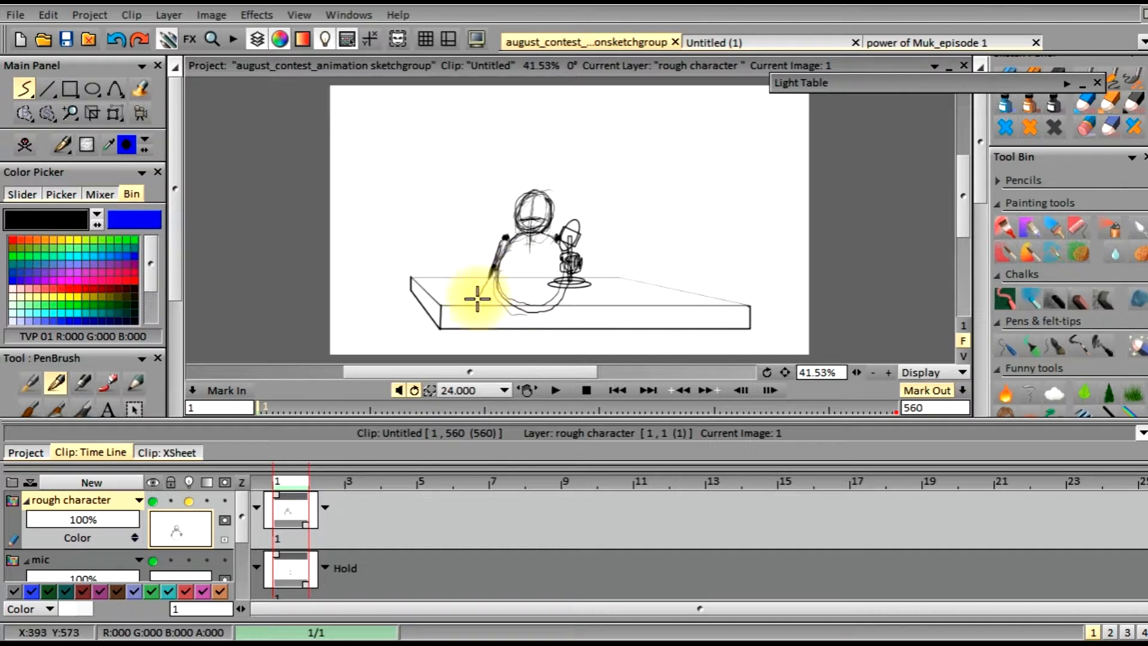
left_click_drag(484, 295, 496, 278)
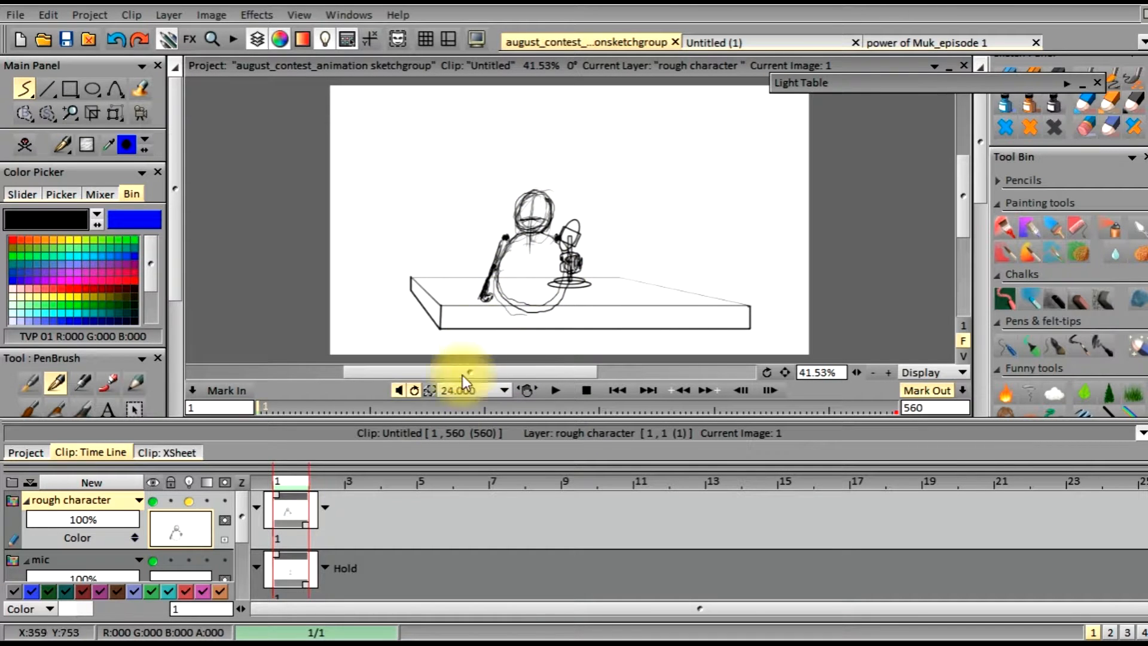
- Play back the clip with the rough character sketch in place
left_click(555, 391)
left_click(555, 393)
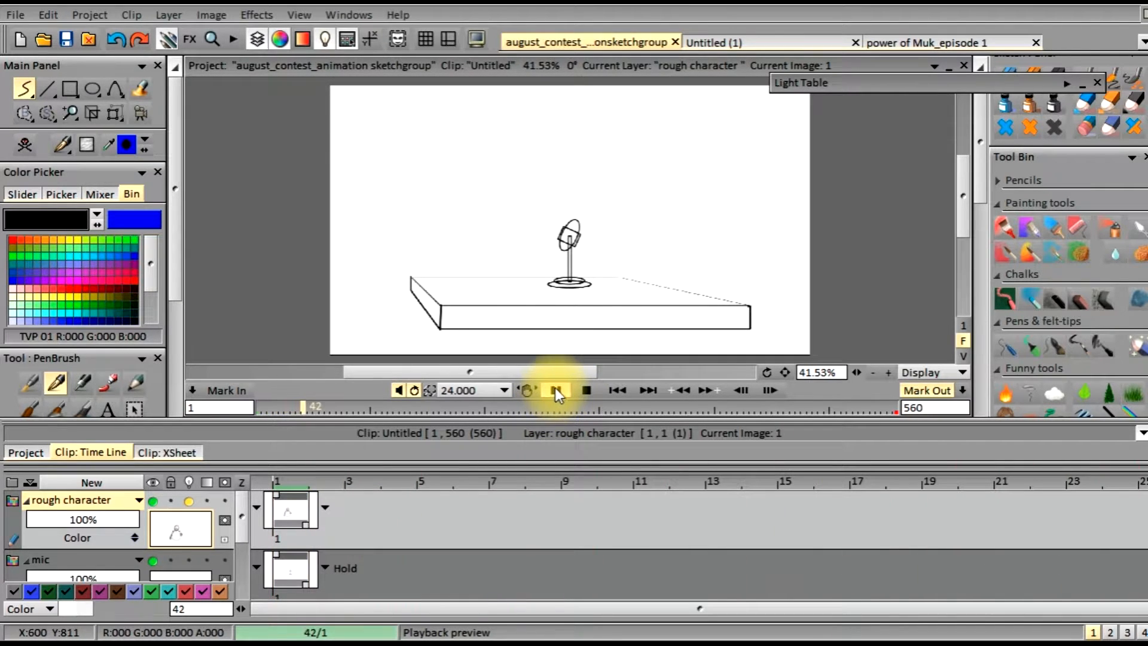
- Replay the clip from its first frame and pause it to judge when the character's next pose should come
left_click(615, 390)
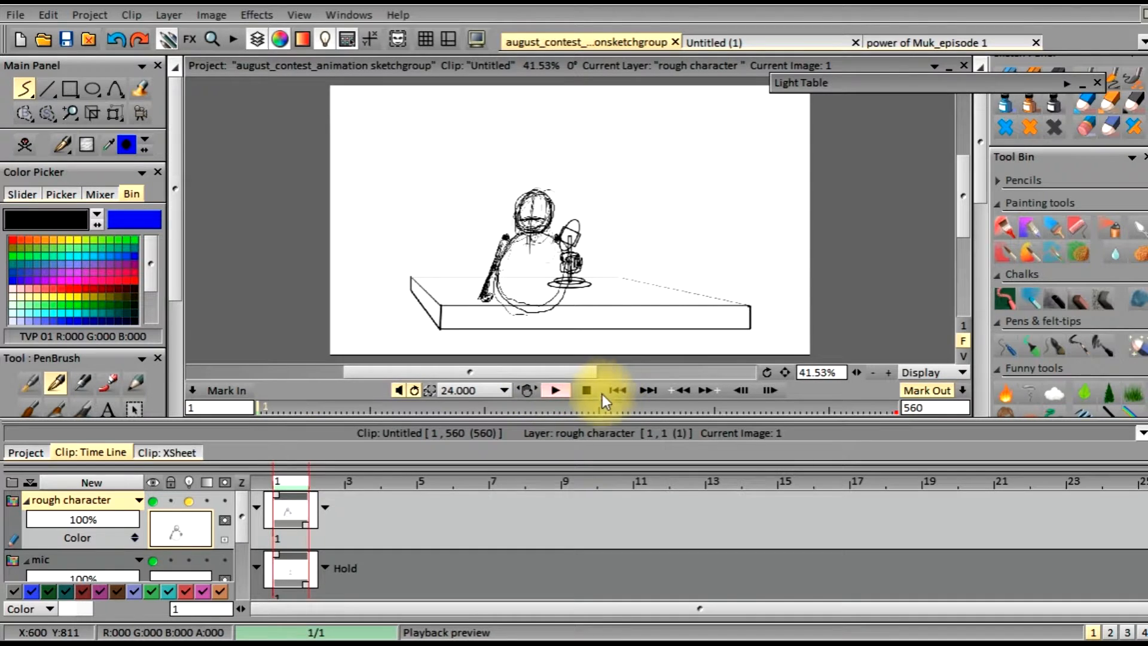
left_click(554, 391)
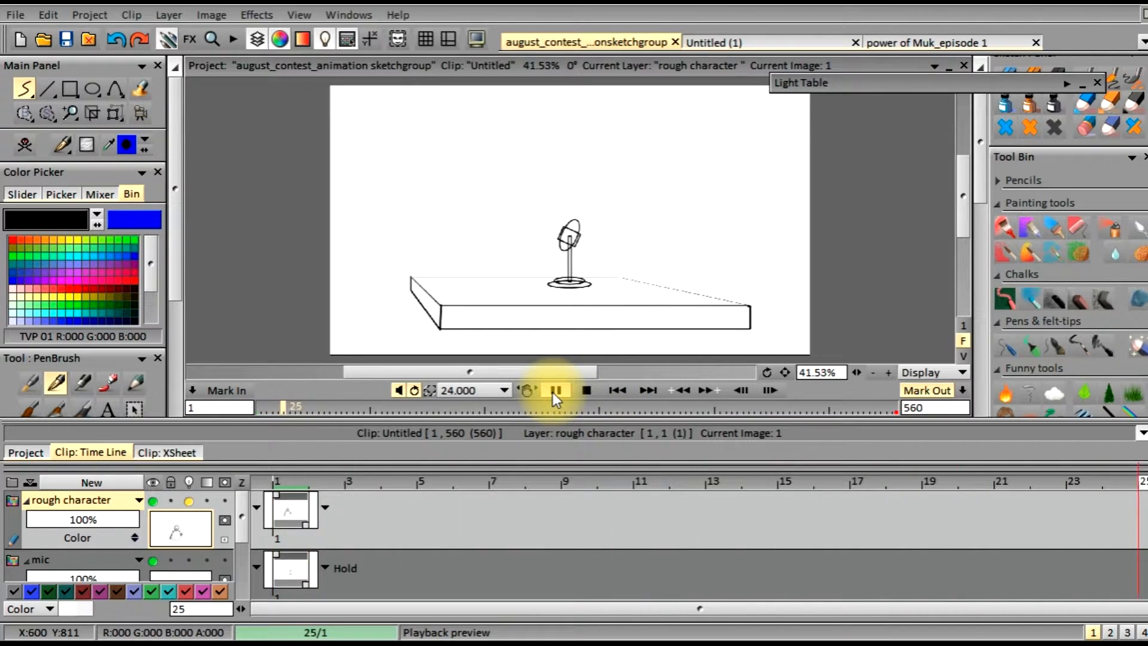
left_click(554, 392)
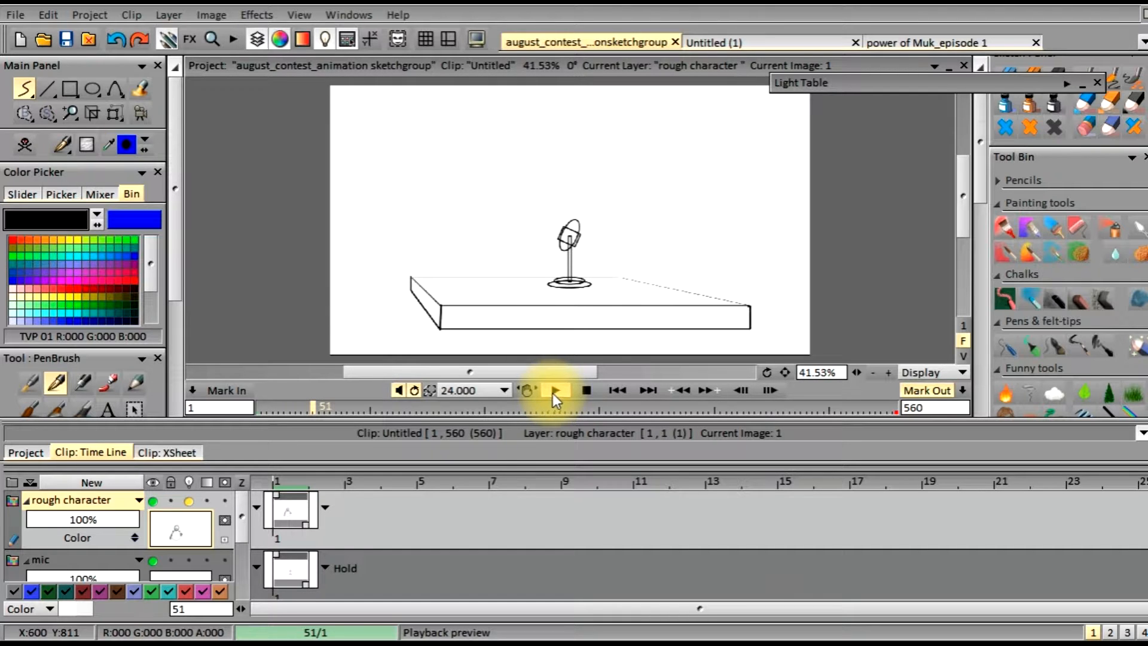
left_click(612, 390)
left_click(555, 391)
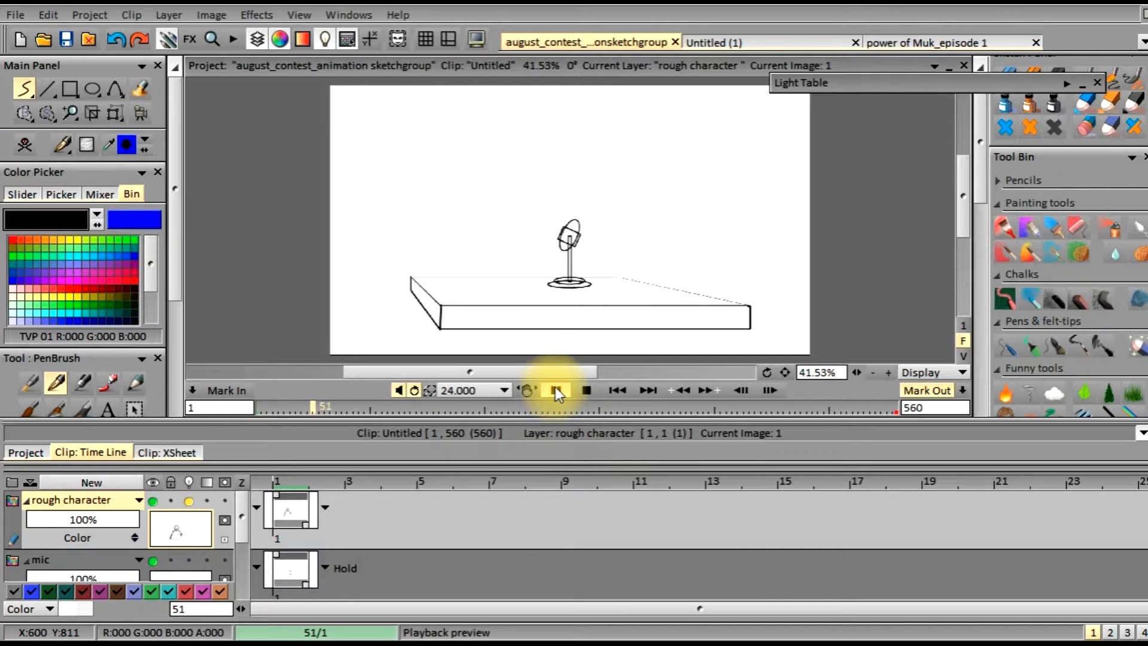
- Add a second drawing at frame 30 of the rough character layer, tracing the head and oval body over the light-table sketch
left_click_drag(314, 405, 289, 409)
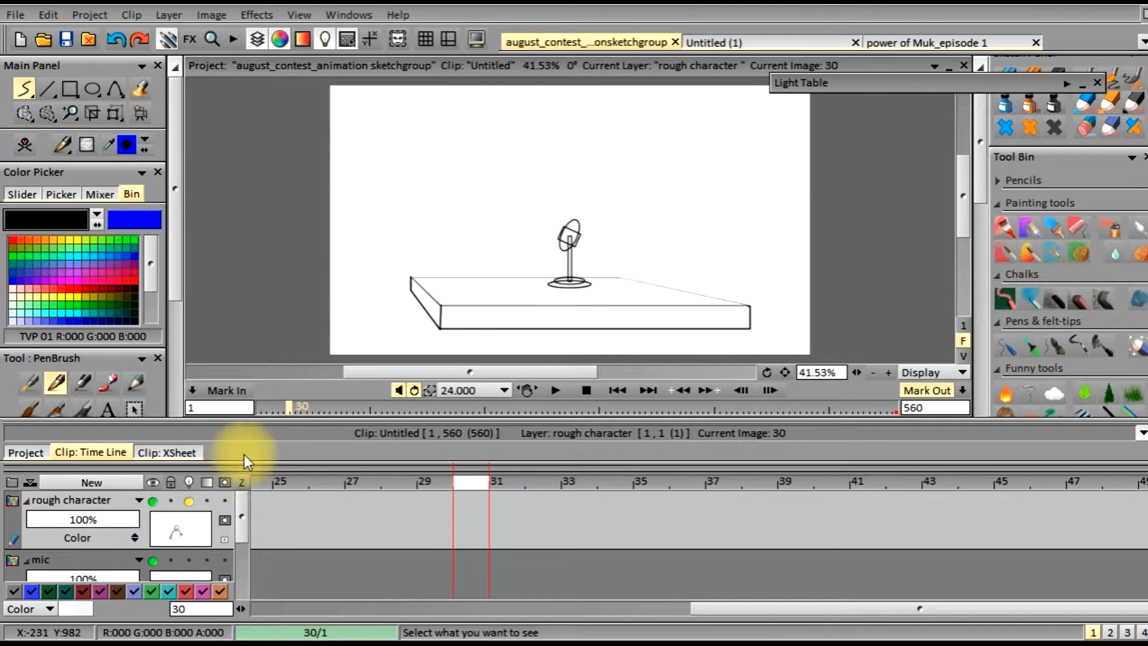
left_click_drag(243, 521, 242, 495)
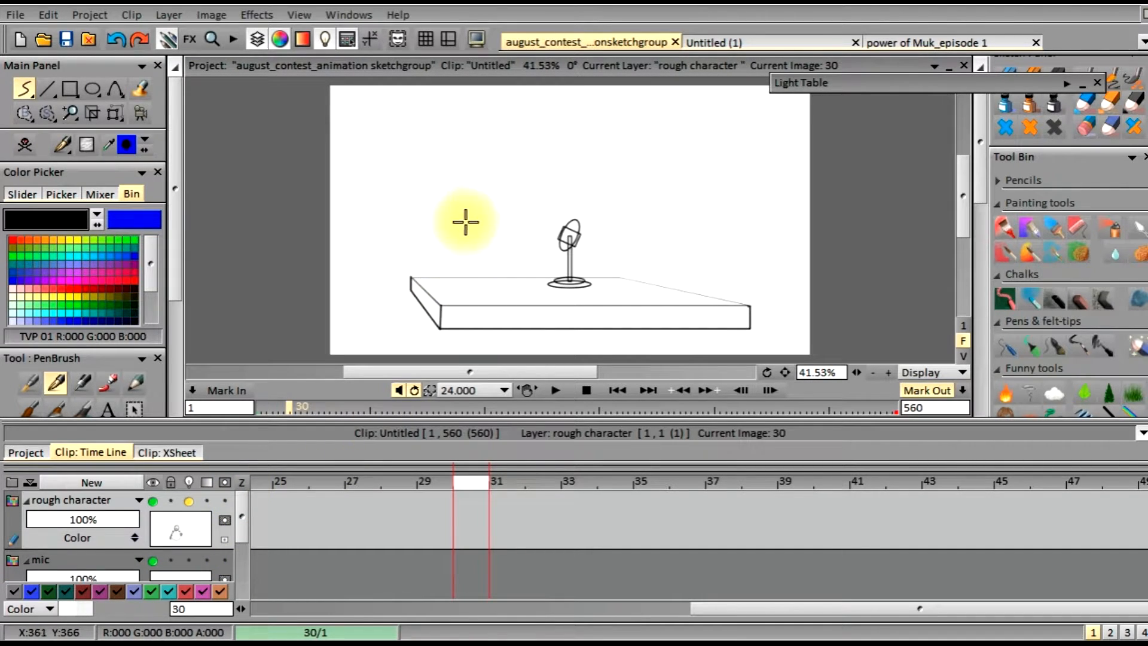
left_click(505, 269)
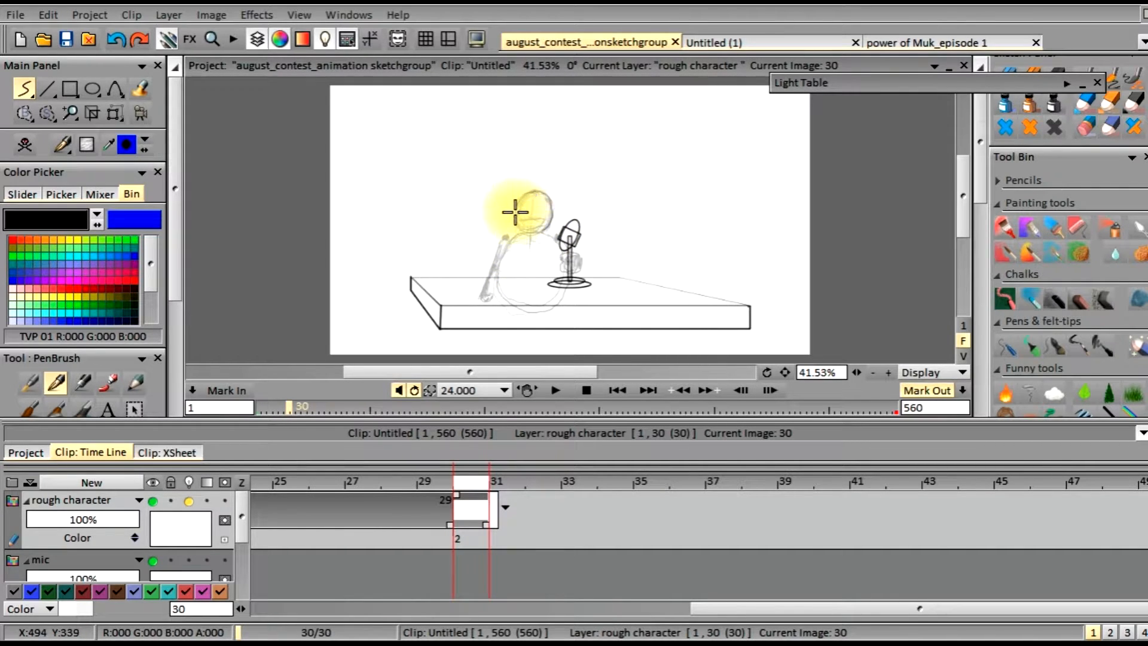
left_click_drag(546, 206, 514, 191)
mouse_move(512, 241)
left_mouse_down()
mouse_move(495, 267)
mouse_move(505, 302)
mouse_move(528, 313)
mouse_move(564, 288)
left_mouse_up()
mouse_move(558, 240)
left_mouse_down()
mouse_move(546, 231)
mouse_move(564, 243)
mouse_move(569, 281)
mouse_move(500, 305)
mouse_move(546, 305)
left_mouse_up()
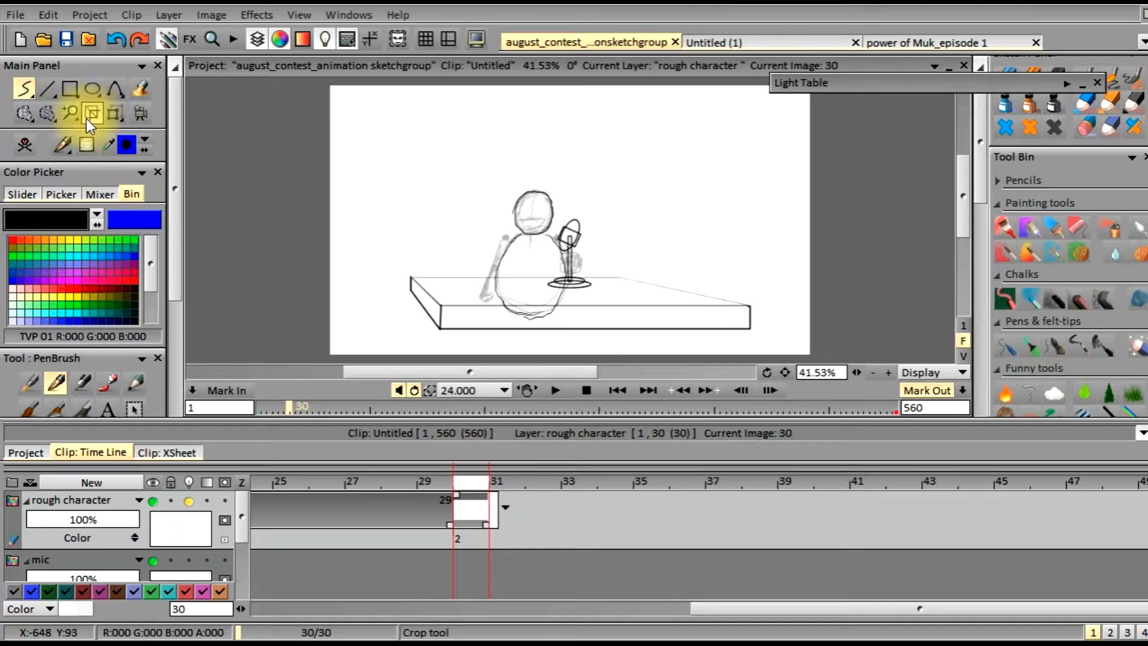
- Select the head freehand, shift it toward the microphone by about 48.22 in X and 16.85 in Y, apply the transform and clear the selection
mouse_move(50, 113)
left_mouse_down()
mouse_move(86, 138)
mouse_move(84, 155)
left_mouse_up()
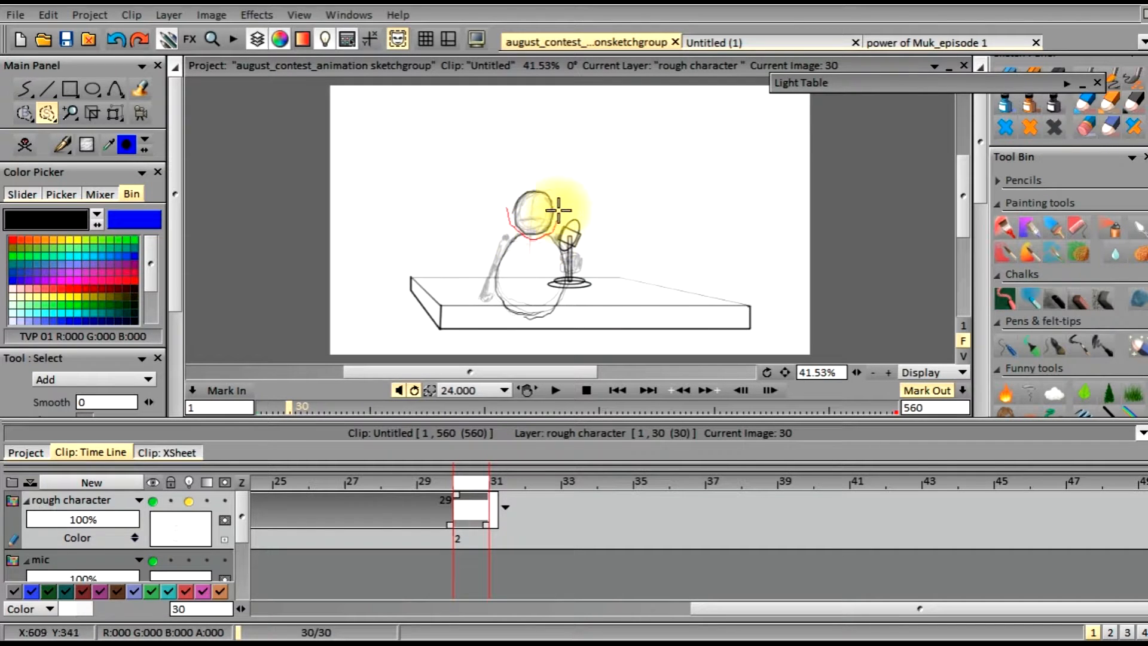
left_click_drag(505, 201, 505, 201)
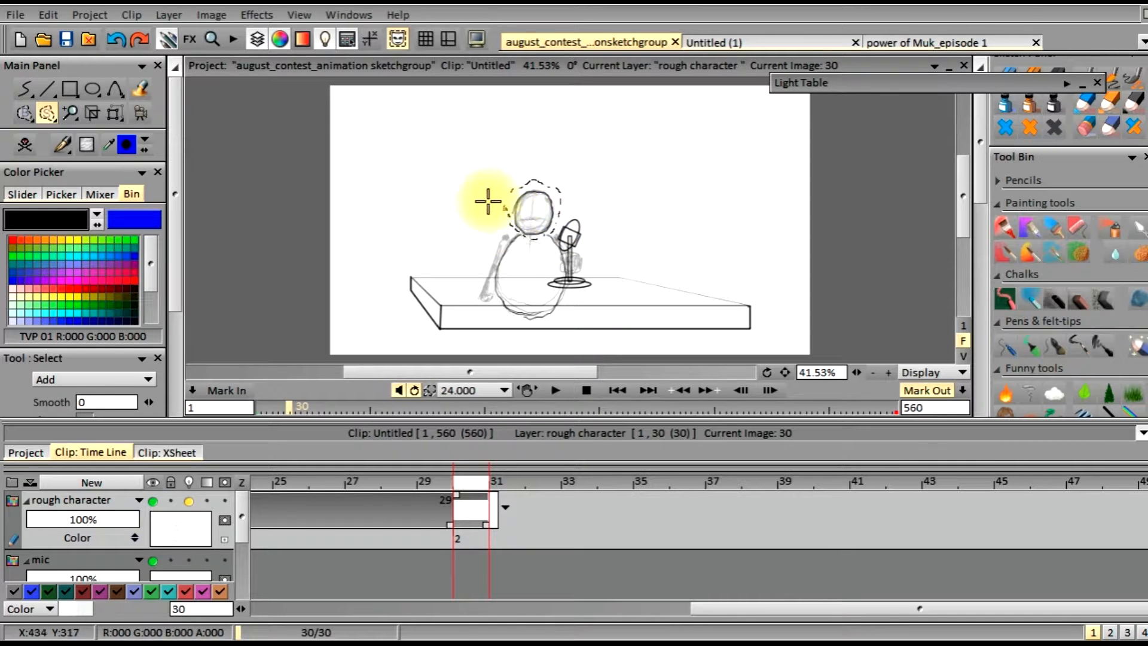
left_click(115, 113)
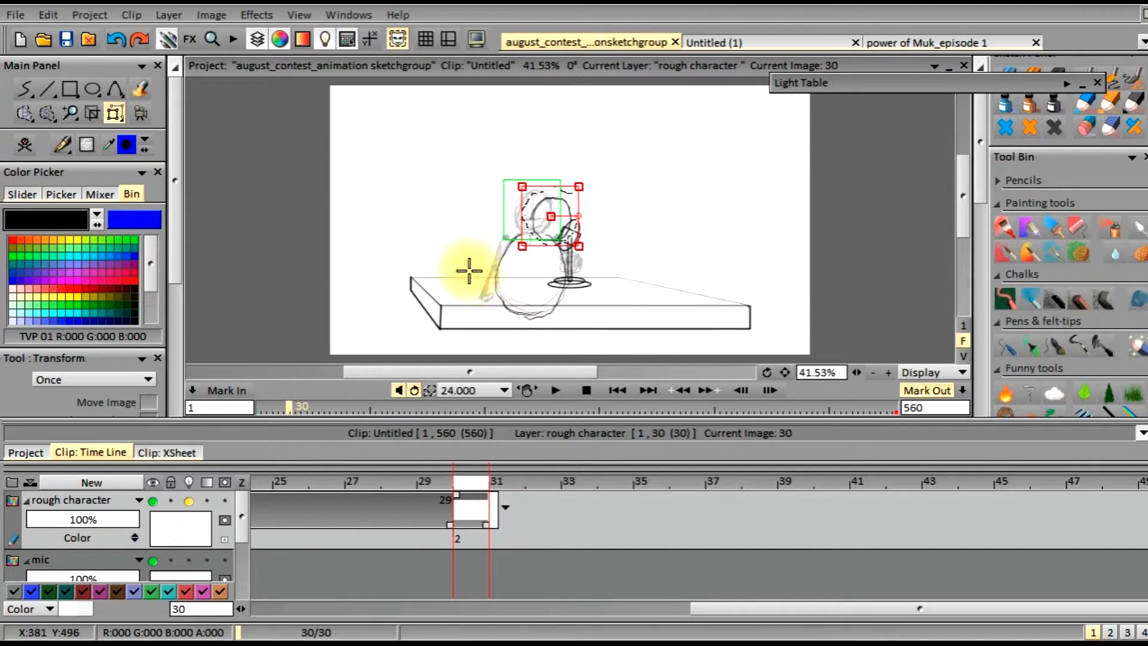
scroll(144, 403, "down", 4)
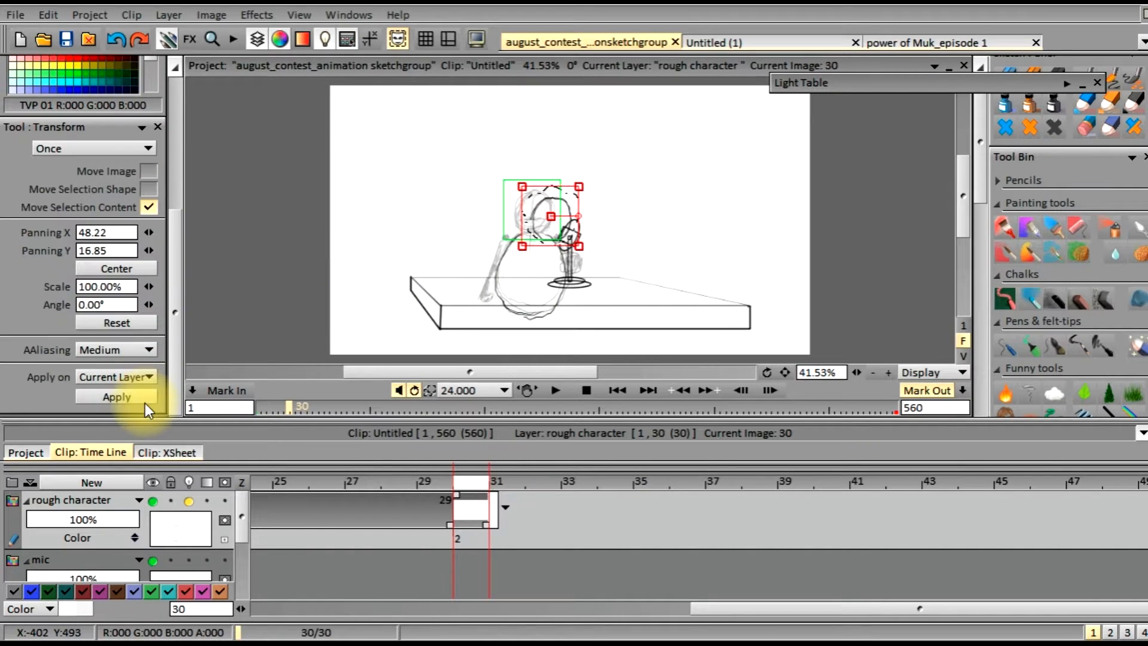
left_click(146, 399)
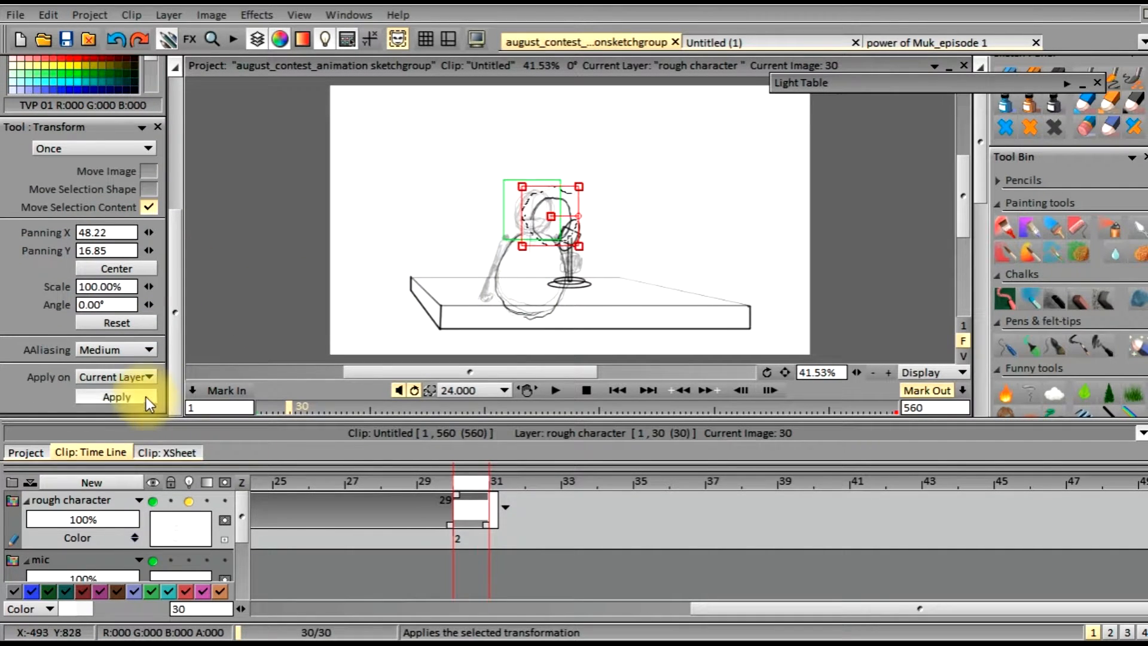
scroll(174, 394, "up", 4)
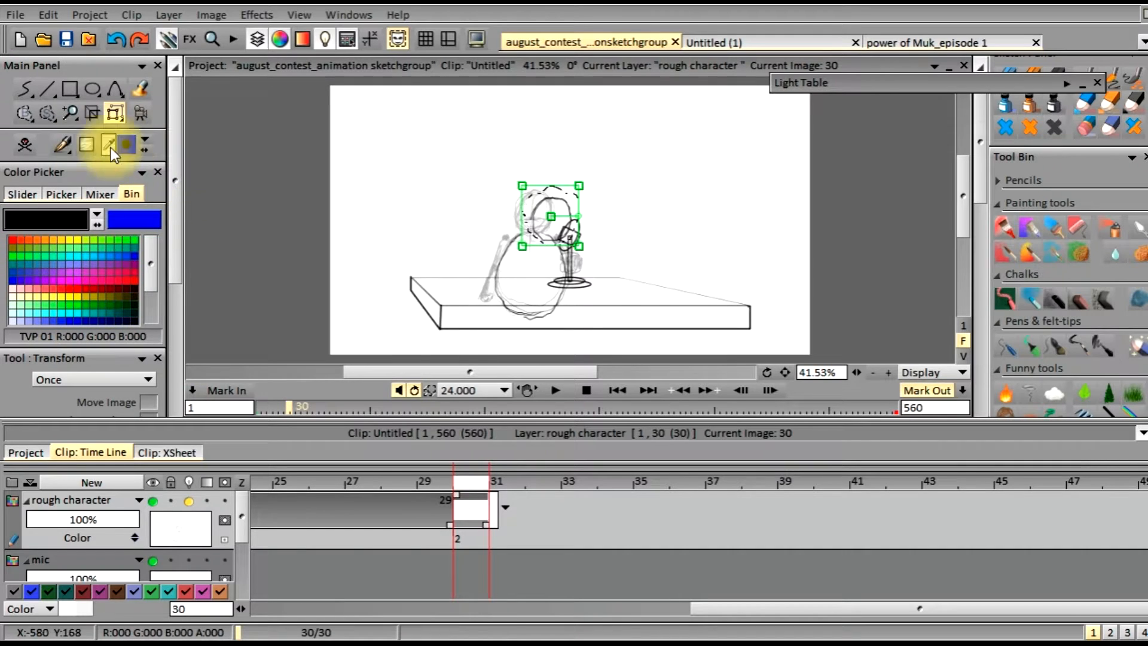
left_click(46, 114)
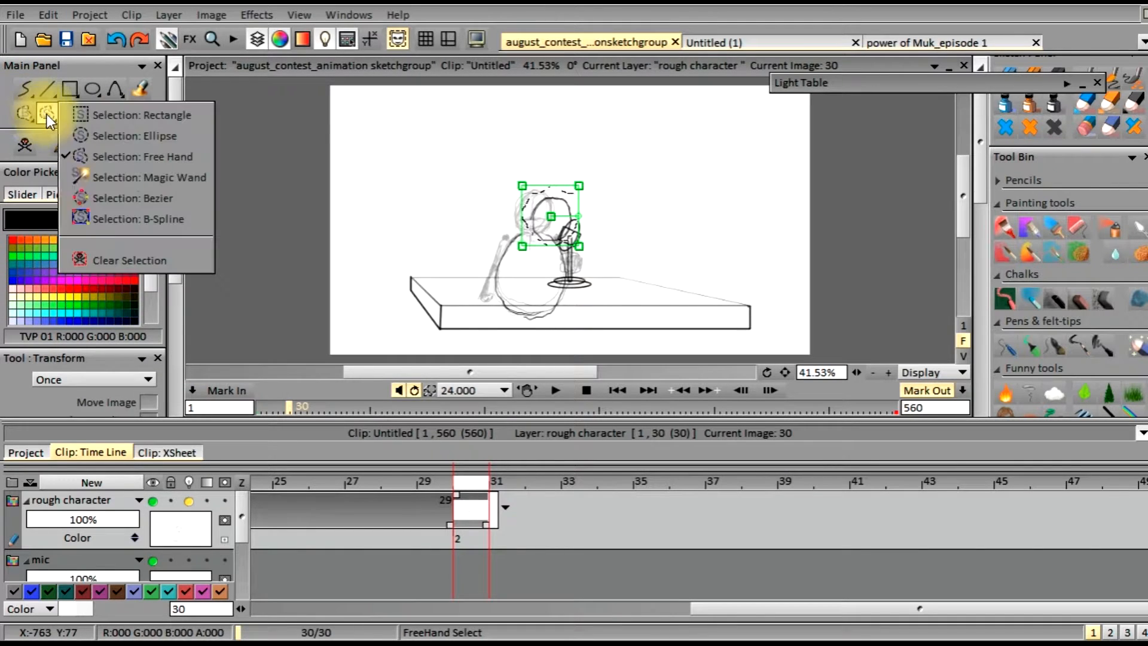
left_click(89, 256)
- Undo the raised arm strokes on frame 30 and sketch the upper arm along its previous position beside the shoulder
left_click(24, 88)
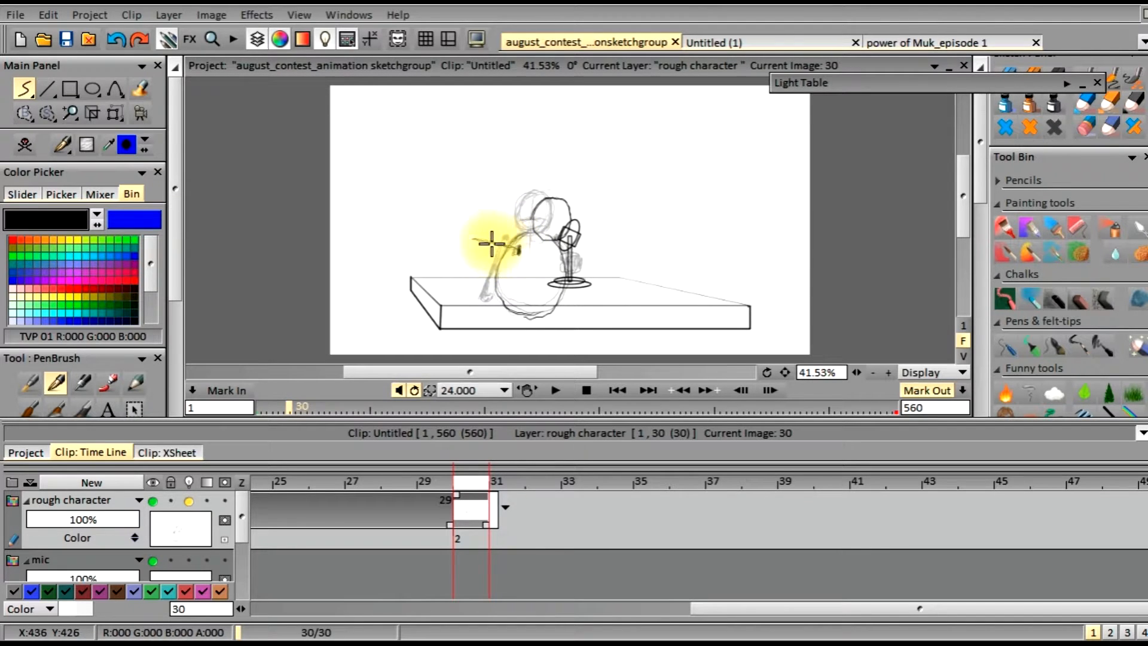
left_click(117, 41)
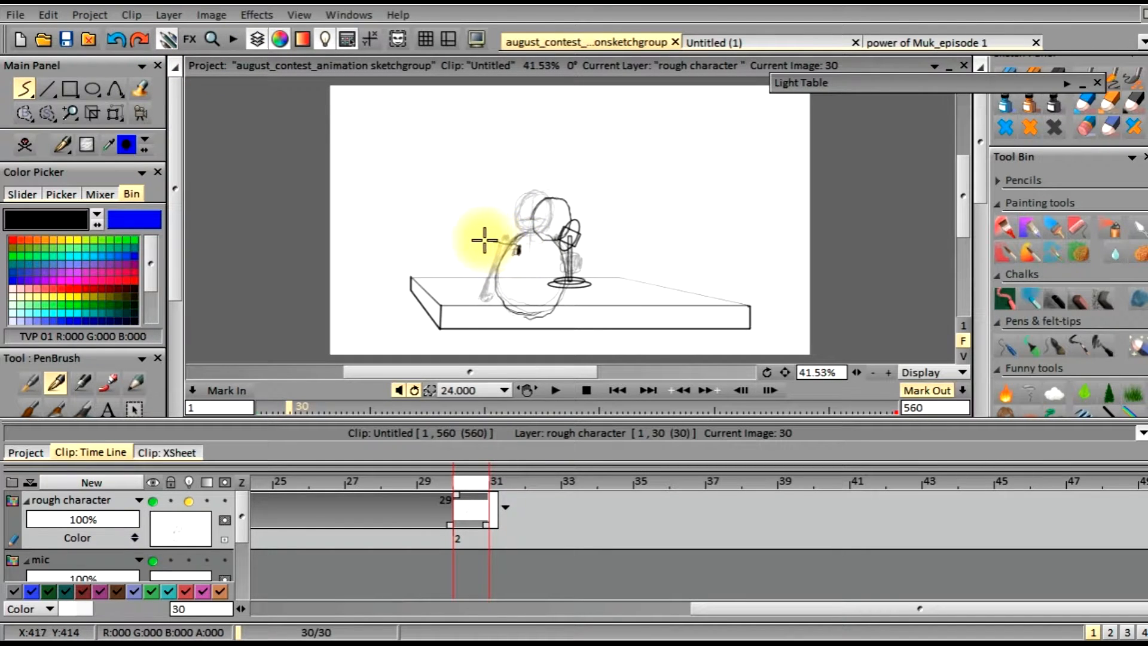
left_click_drag(476, 240, 476, 242)
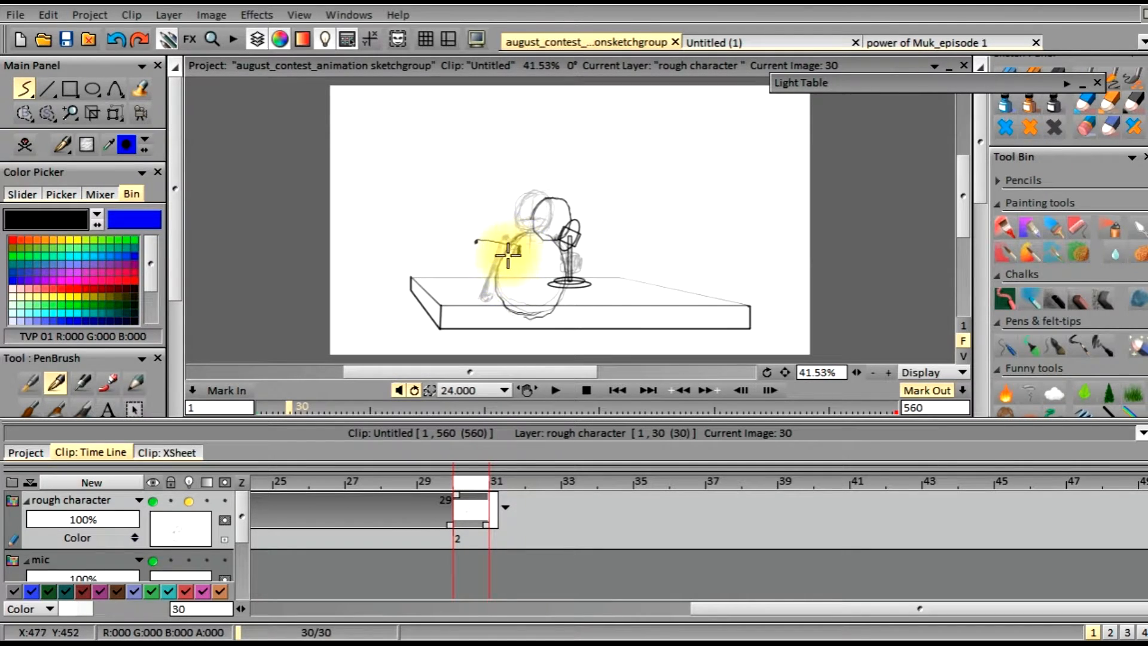
left_click(117, 42)
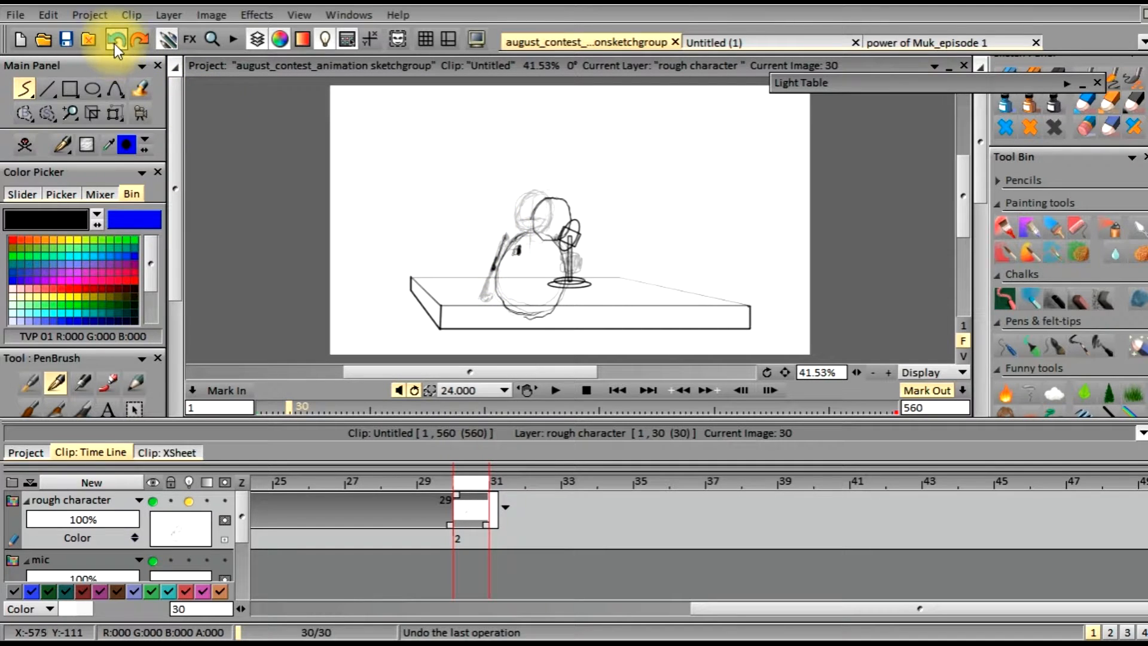
left_click(47, 113)
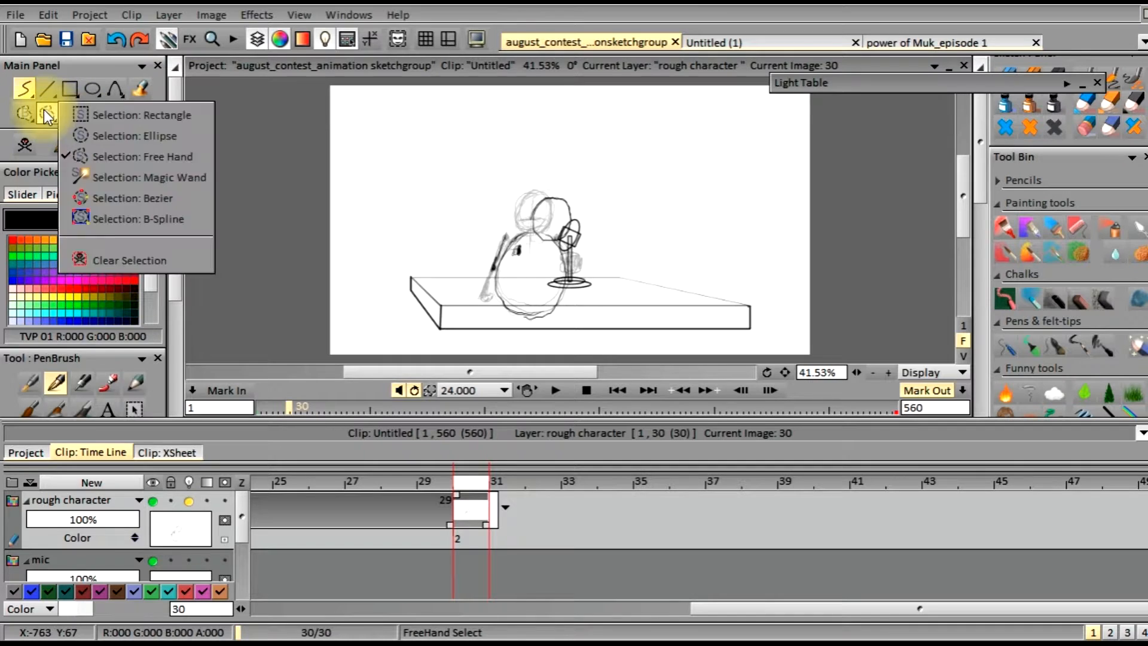
mouse_move(495, 226)
left_mouse_down()
mouse_move(481, 286)
mouse_move(520, 263)
mouse_move(482, 221)
mouse_move(504, 264)
mouse_move(500, 250)
mouse_move(441, 325)
mouse_move(479, 298)
left_mouse_up()
left_click(115, 113)
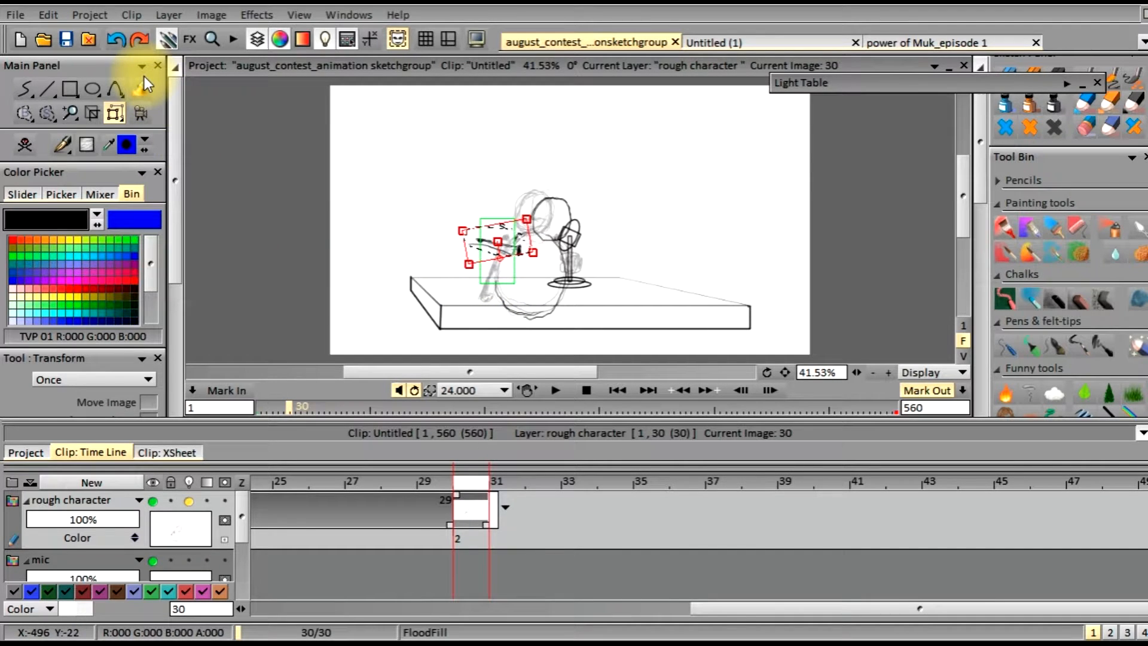
left_click(115, 40)
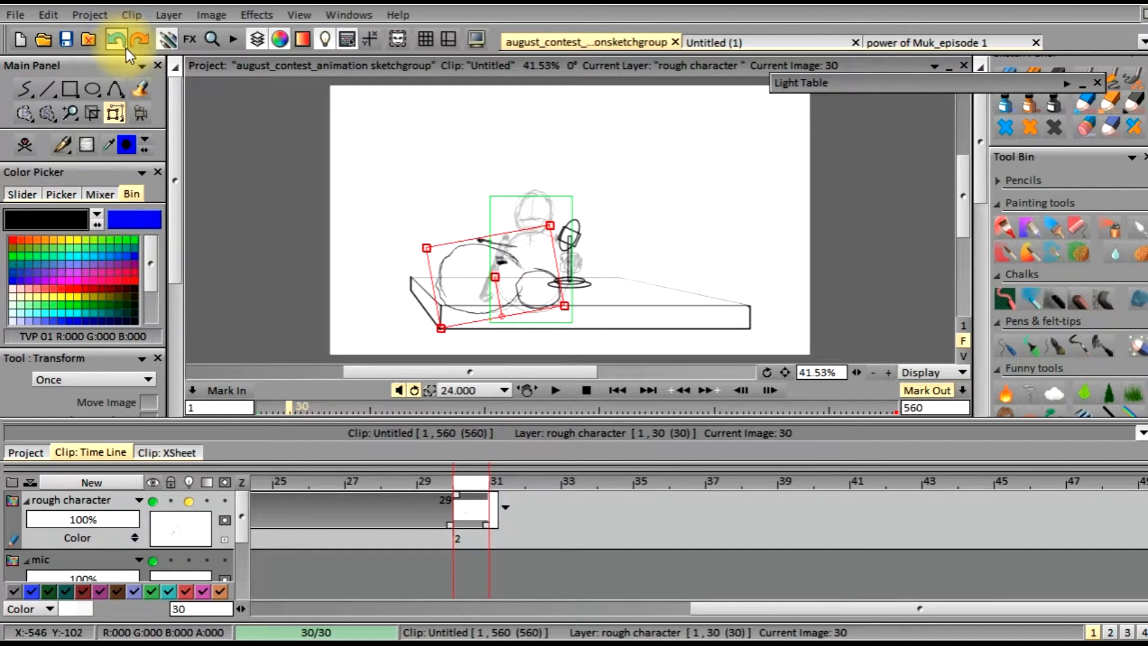
scroll(167, 219, "down", 3)
scroll(119, 155, "up", 3)
left_click(22, 91)
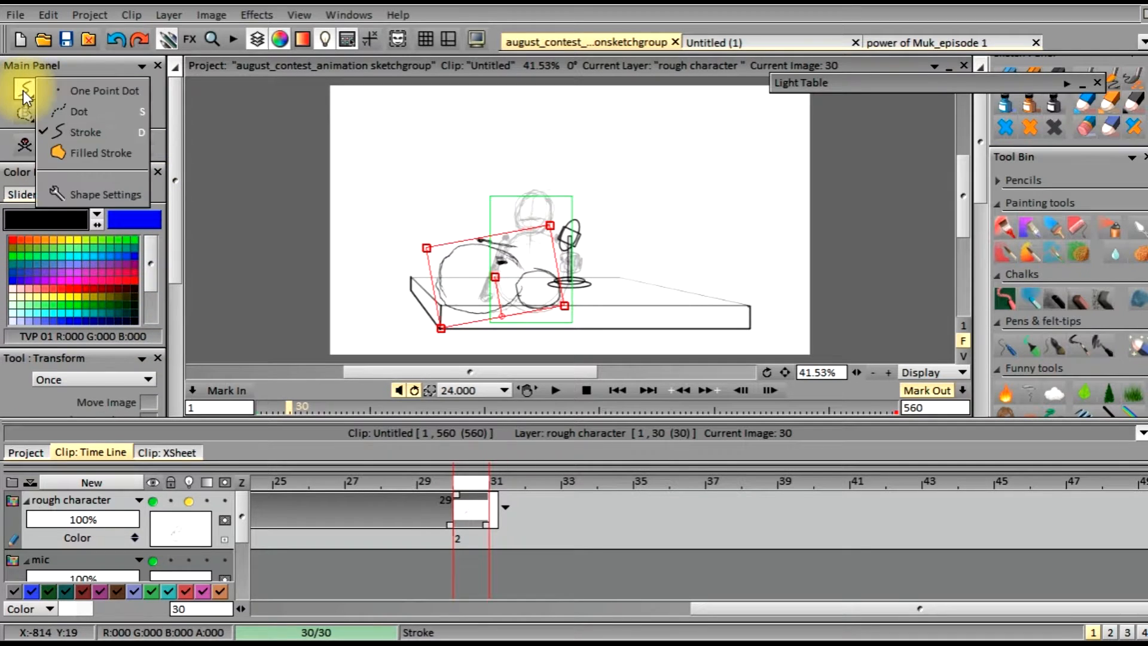
left_click(23, 91)
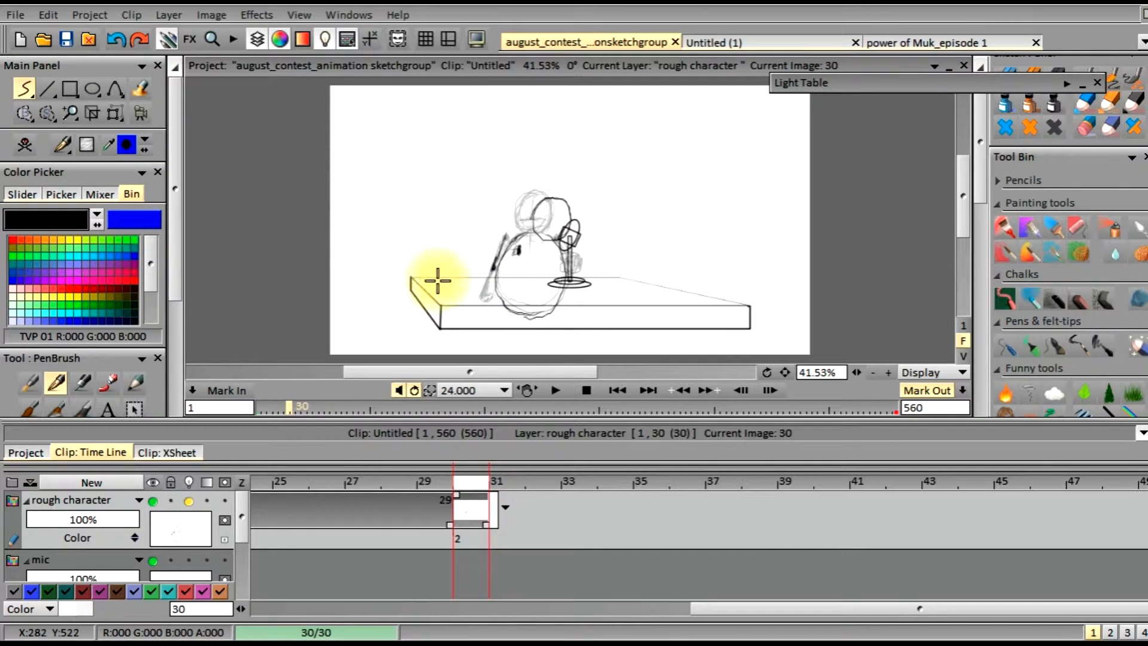
- Select the upper arm freehand, rotate it about -80.53° with panning of about -3.45, -34.84 to raise it outward, apply the transform and clear the selection
left_click(46, 114)
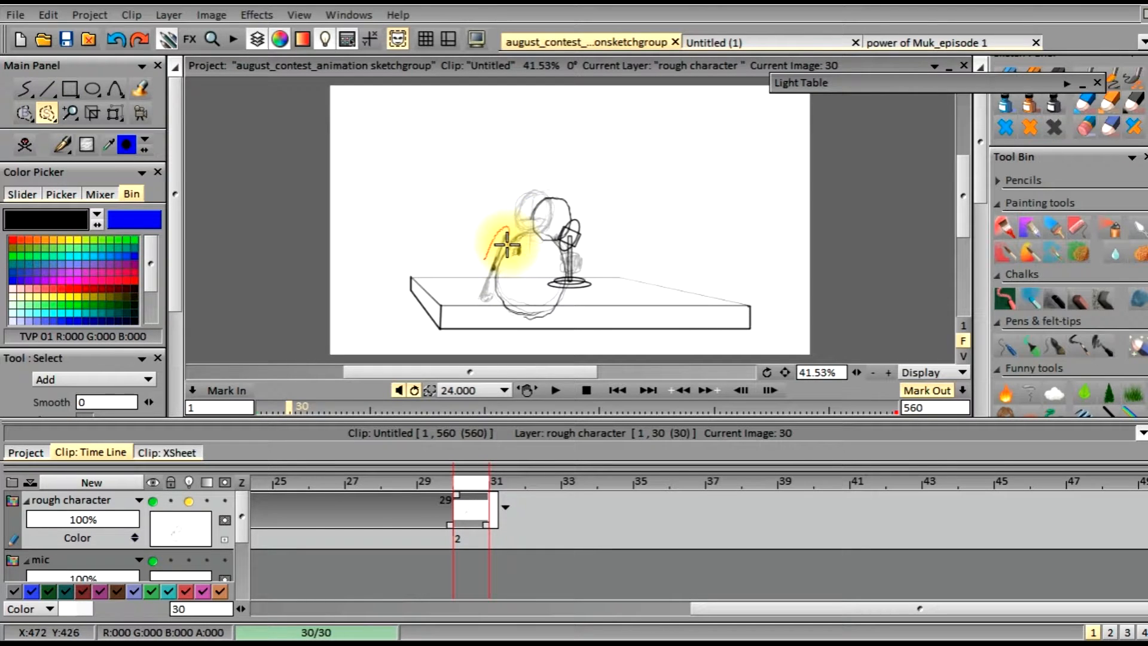
mouse_move(497, 260)
left_mouse_down()
mouse_move(484, 264)
mouse_move(484, 250)
left_mouse_up()
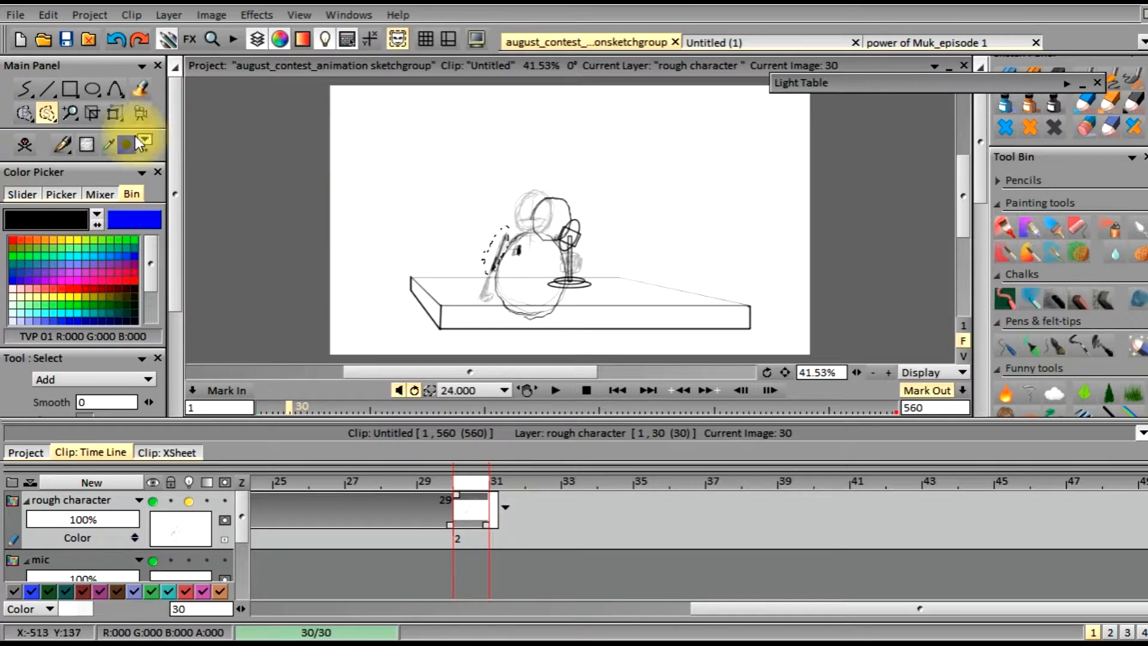
left_click(115, 114)
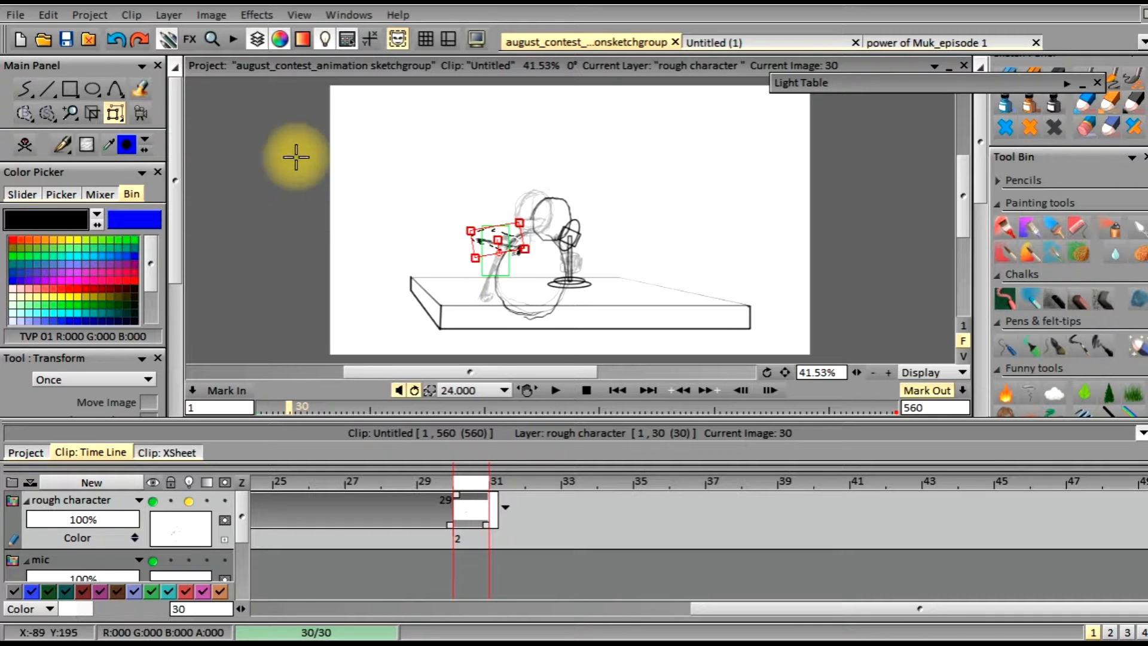
left_click_drag(178, 234, 199, 354)
left_click_drag(497, 239, 500, 241)
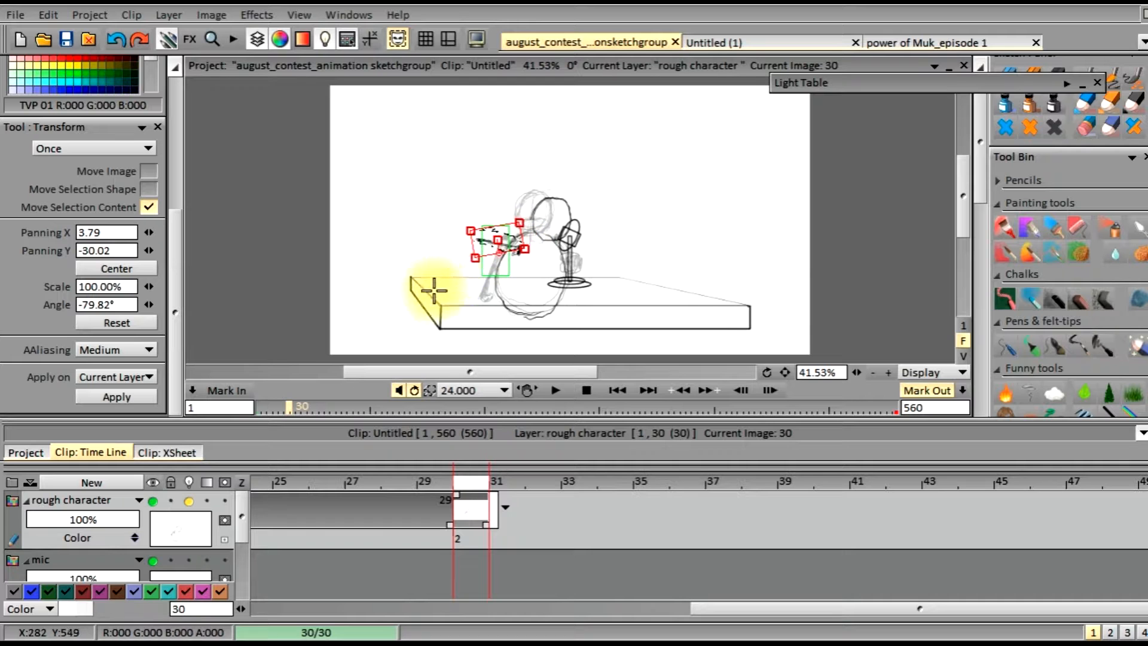
left_click_drag(506, 253, 498, 243)
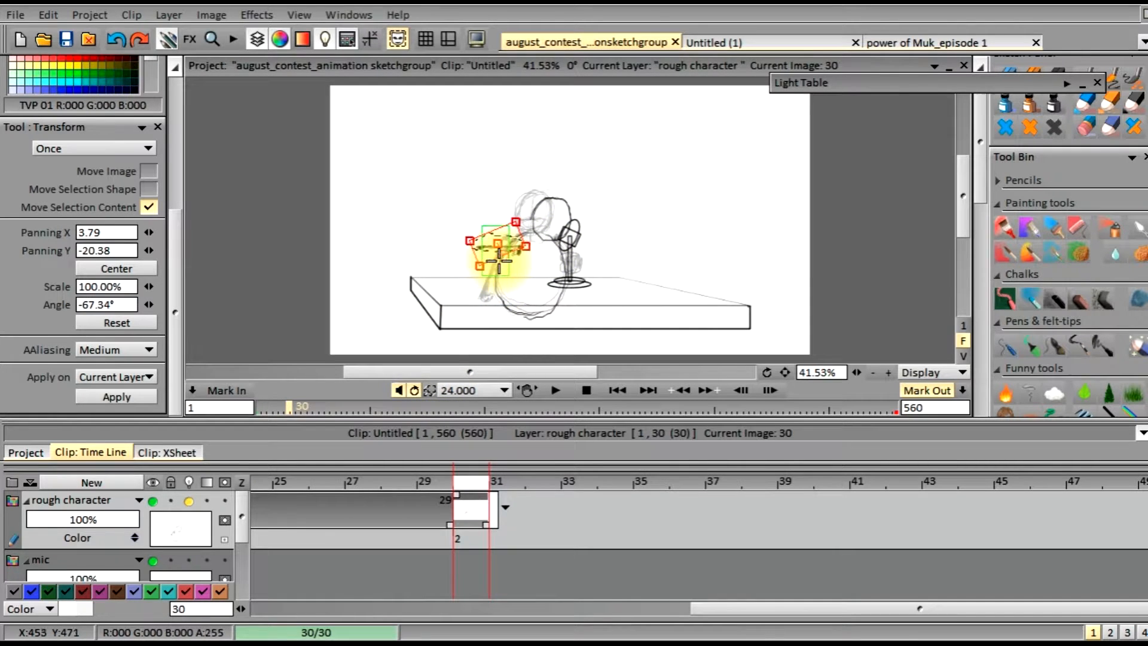
left_click_drag(501, 258, 492, 238)
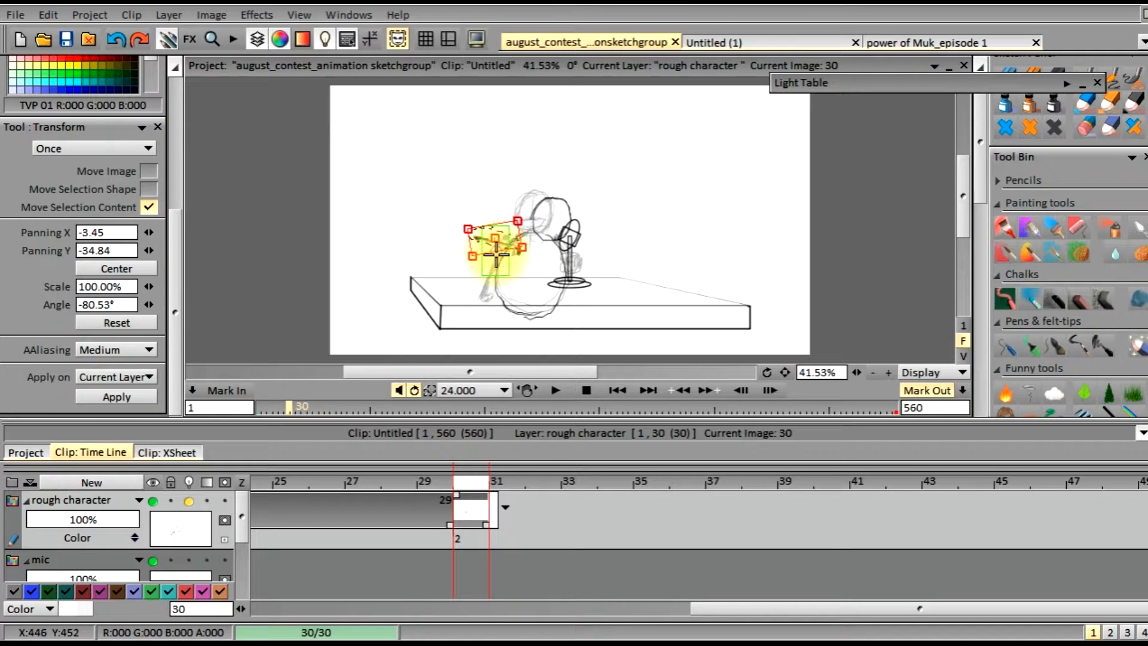
left_click(117, 396)
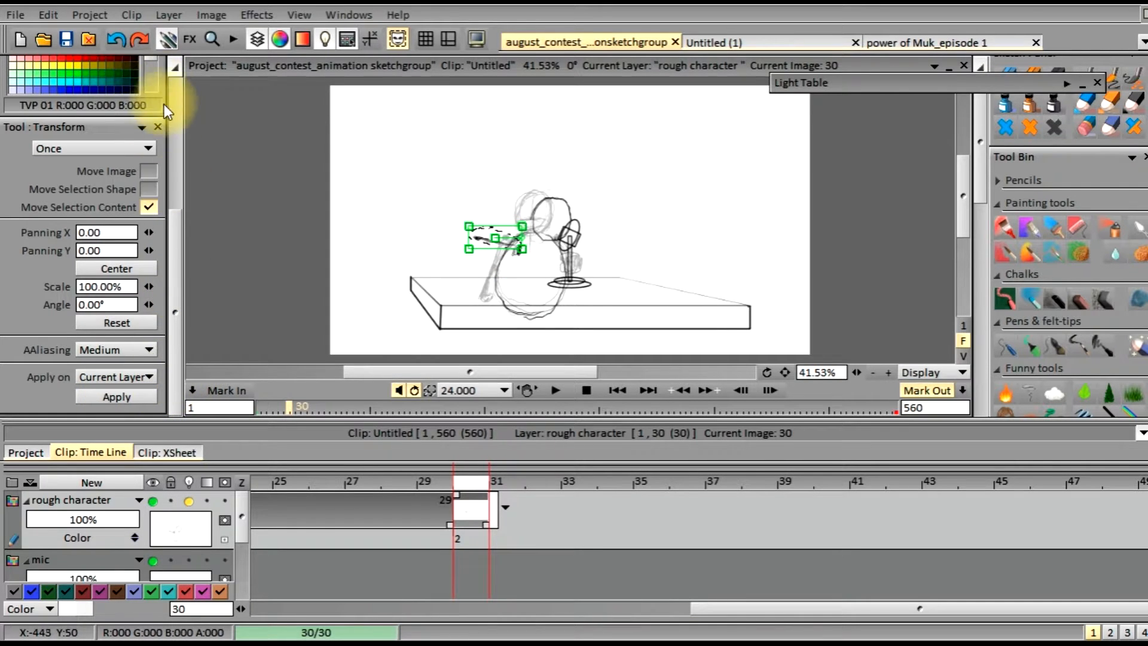
left_click_drag(171, 264, 134, 73)
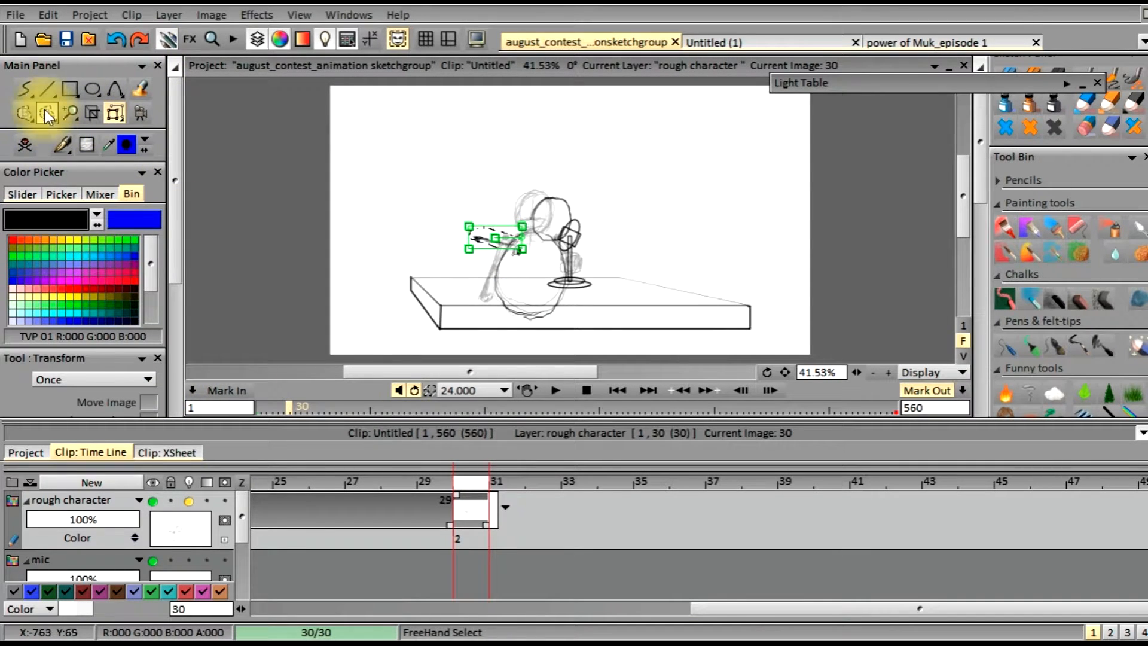
left_click(27, 89)
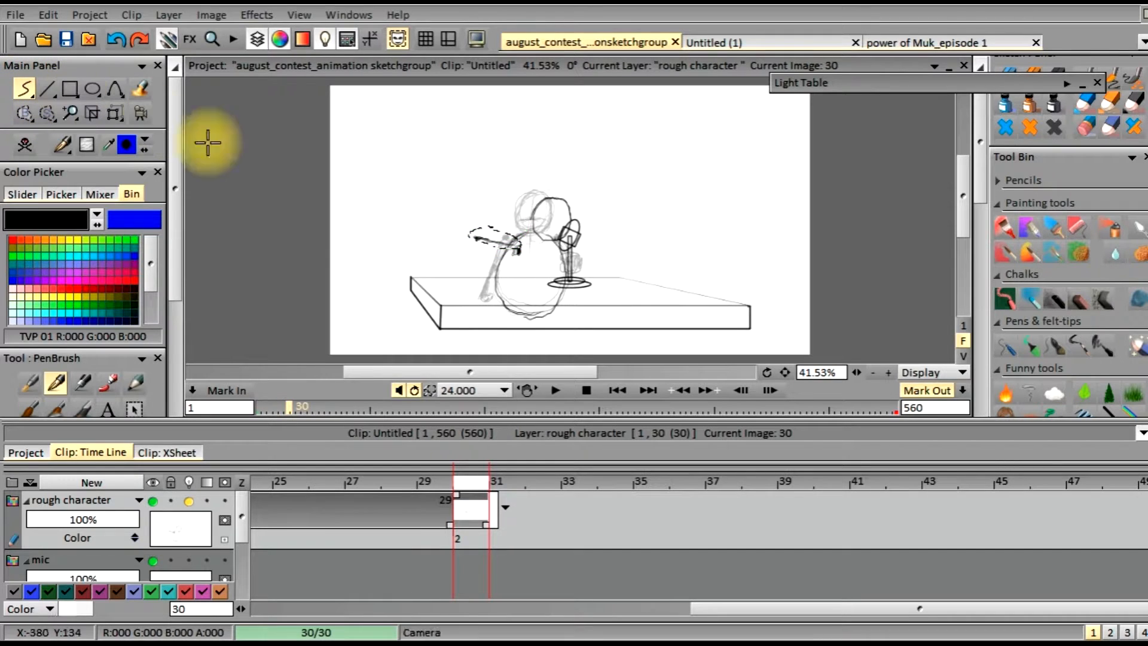
left_click(45, 107)
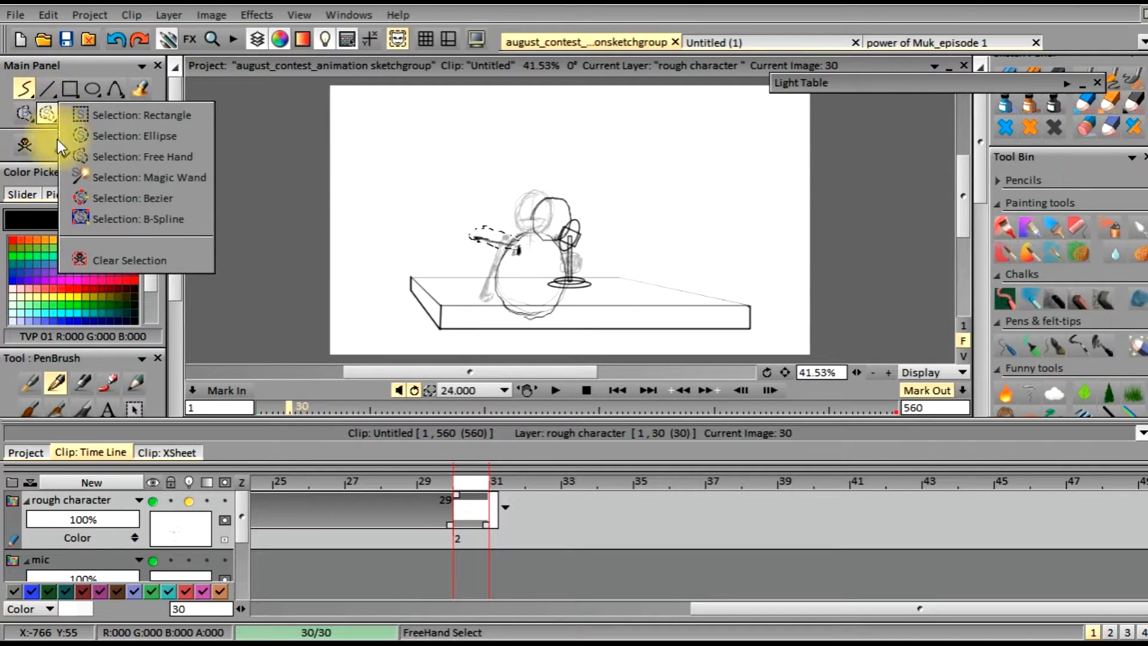
left_click(119, 263)
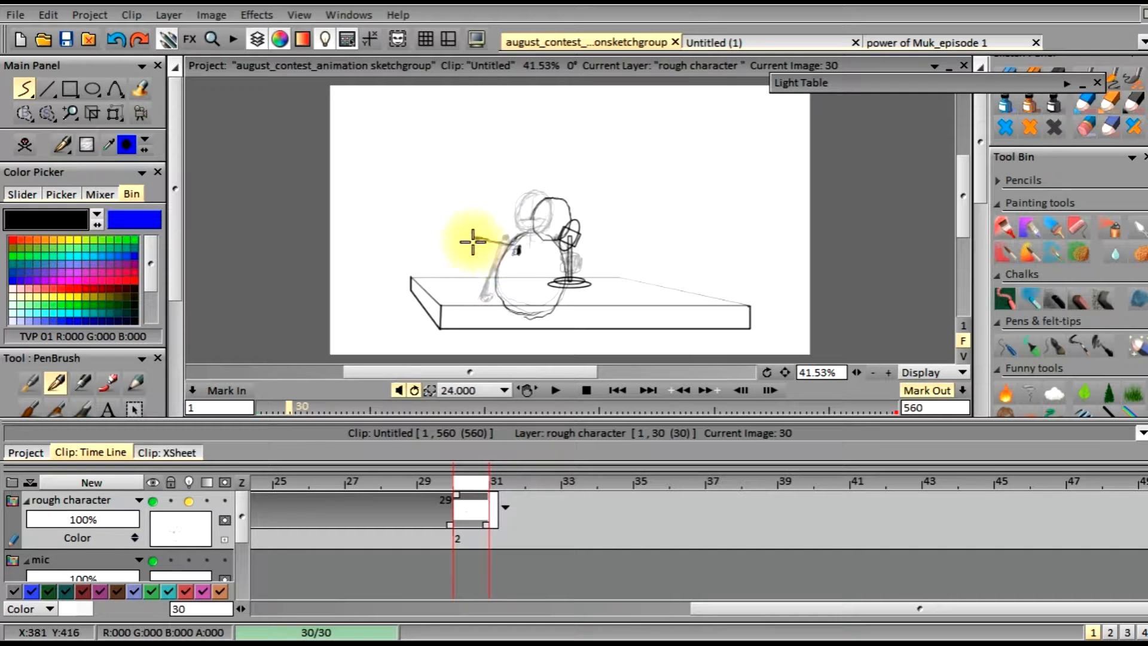
- Sketch the forearm and hand hanging from the raised elbow on frame 30, plus the other arm and hand beside the microphone stand
left_click_drag(475, 238, 479, 268)
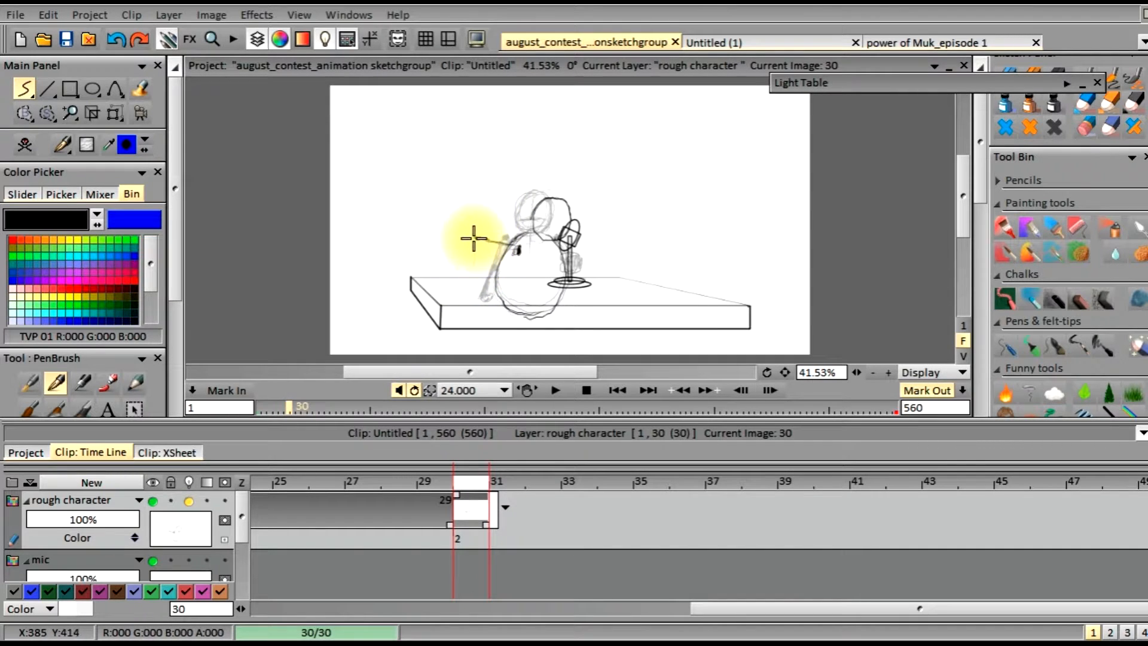
left_click_drag(475, 249, 478, 278)
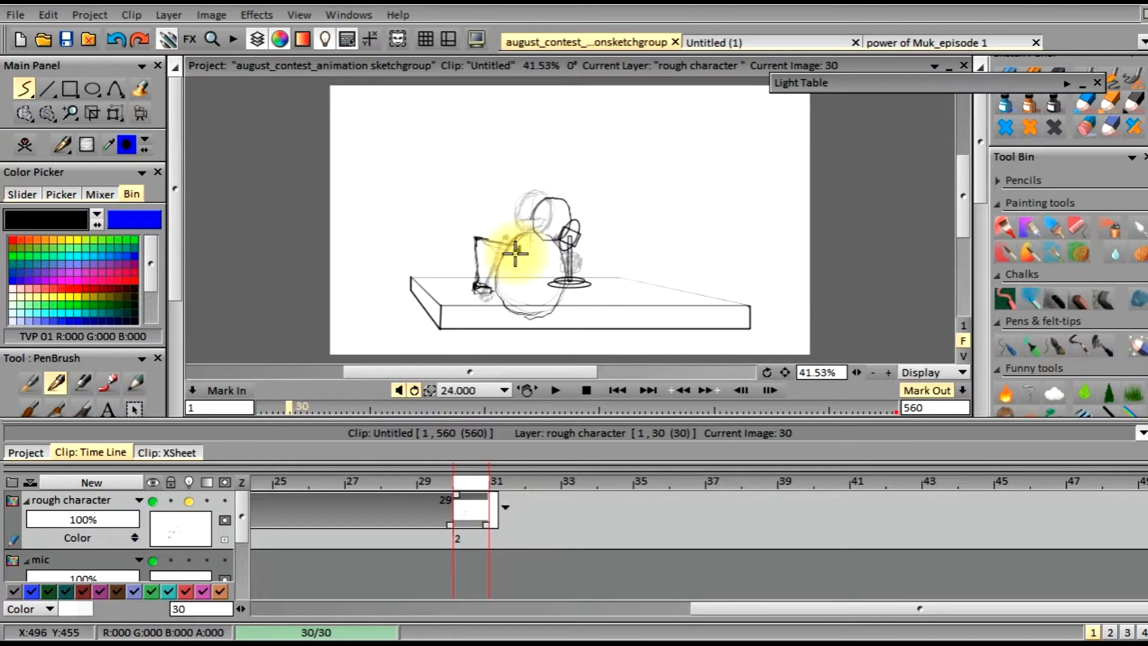
mouse_move(478, 240)
left_mouse_down()
mouse_move(513, 242)
mouse_move(475, 240)
mouse_move(483, 267)
left_mouse_up()
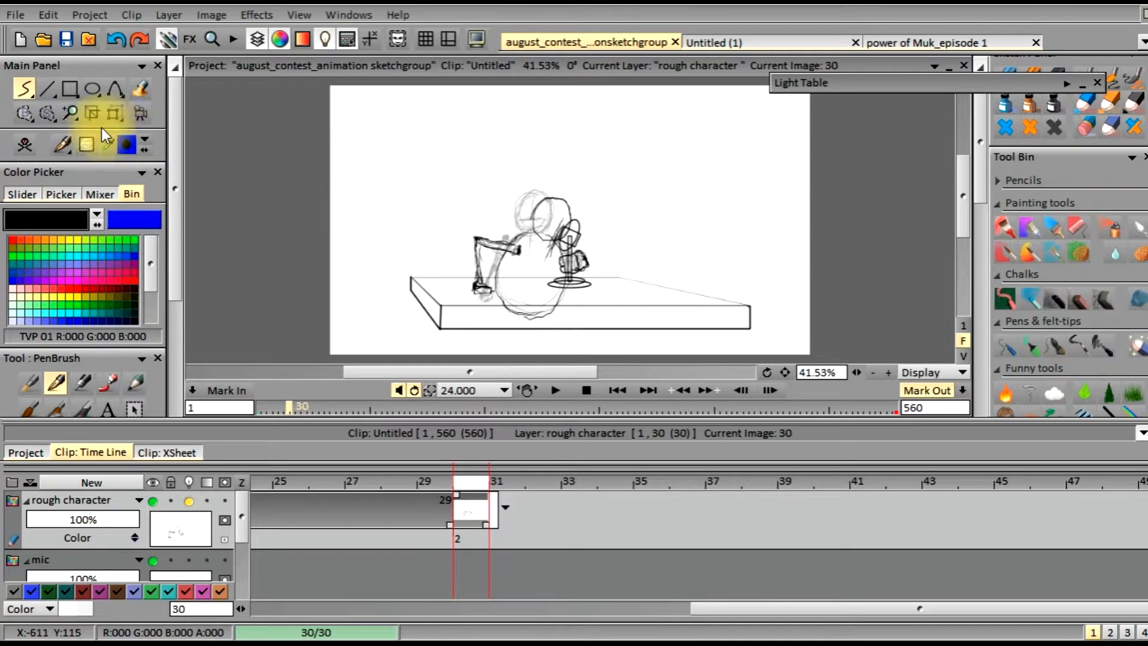
- Select the hand at the microphone stand freehand, tilt it with a transform and shift it outward past the stand
right_click(43, 114)
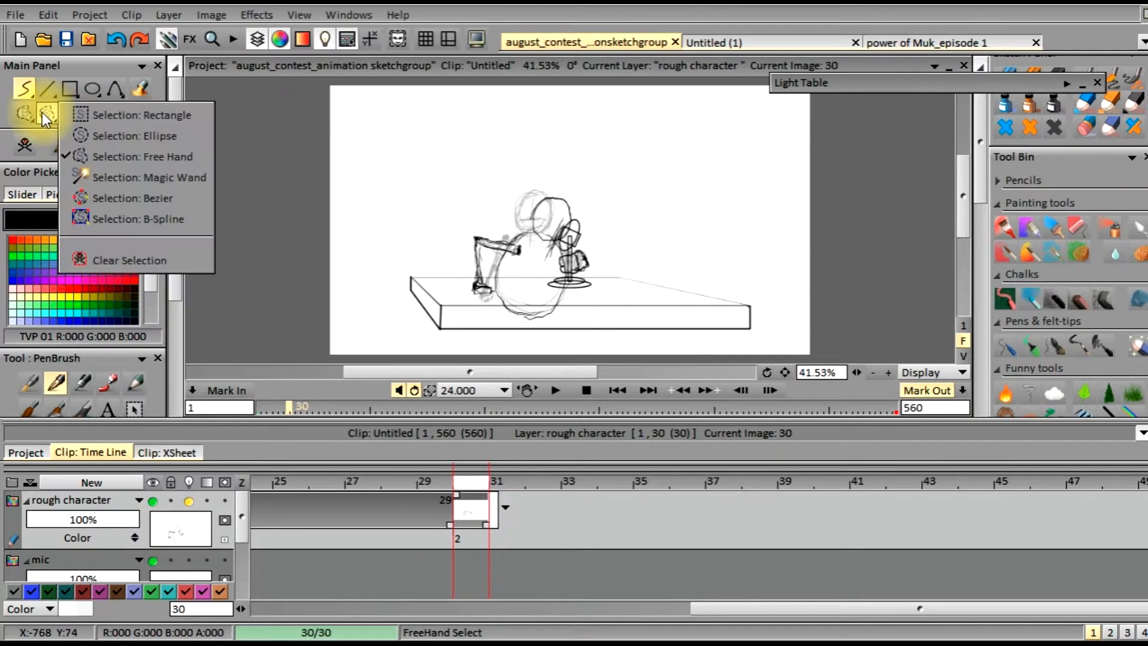
left_click(50, 112)
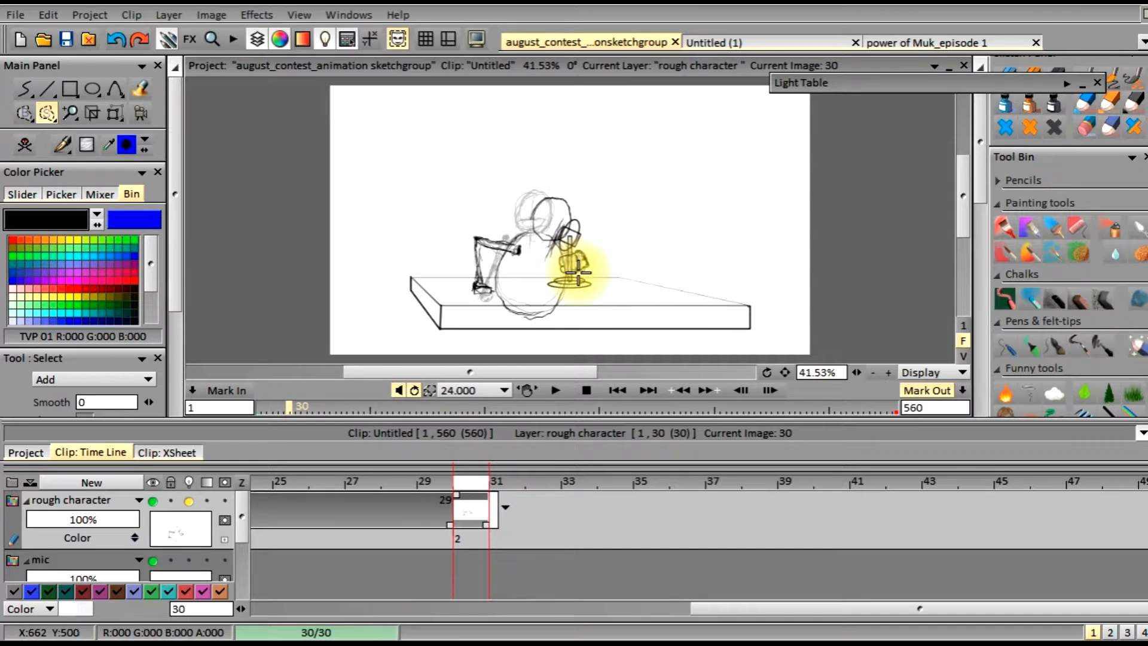
mouse_move(581, 272)
left_mouse_down()
mouse_move(571, 251)
mouse_move(557, 257)
mouse_move(563, 274)
left_mouse_up()
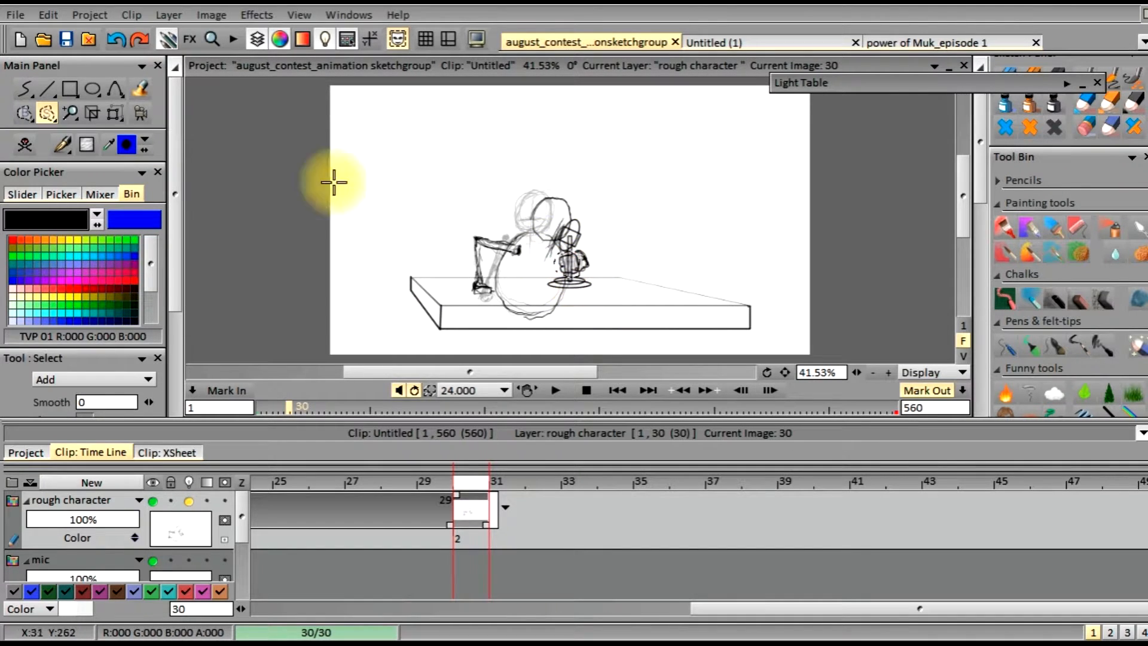
right_click(114, 112)
left_click(158, 133)
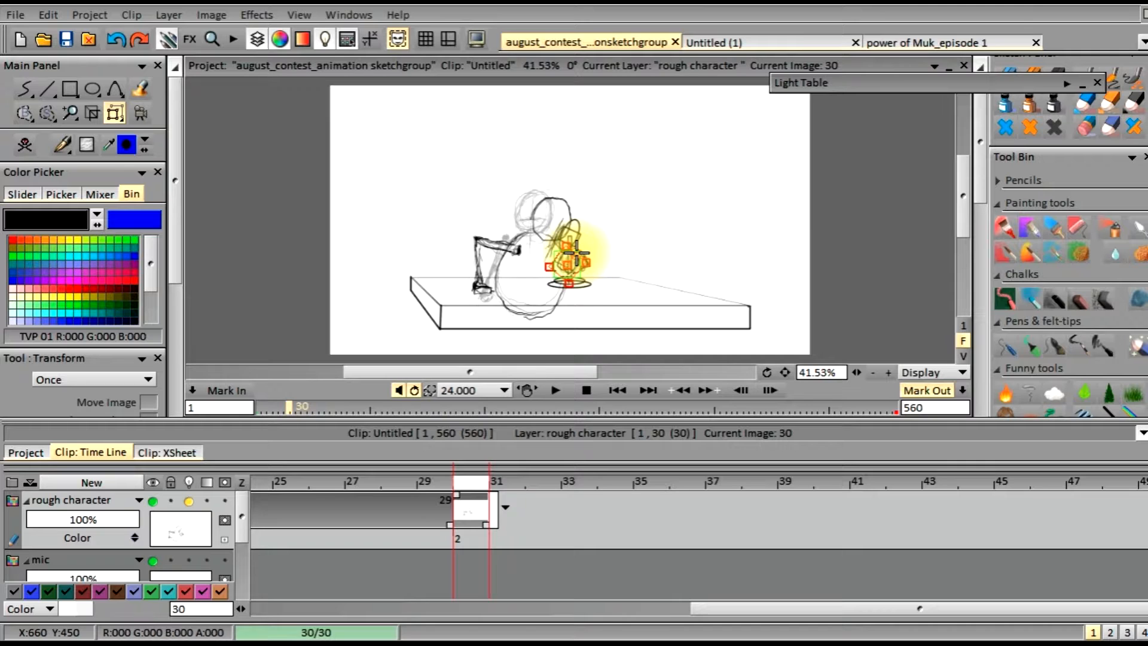
mouse_move(576, 253)
left_mouse_down()
mouse_move(551, 310)
mouse_move(566, 272)
mouse_move(586, 265)
left_mouse_up()
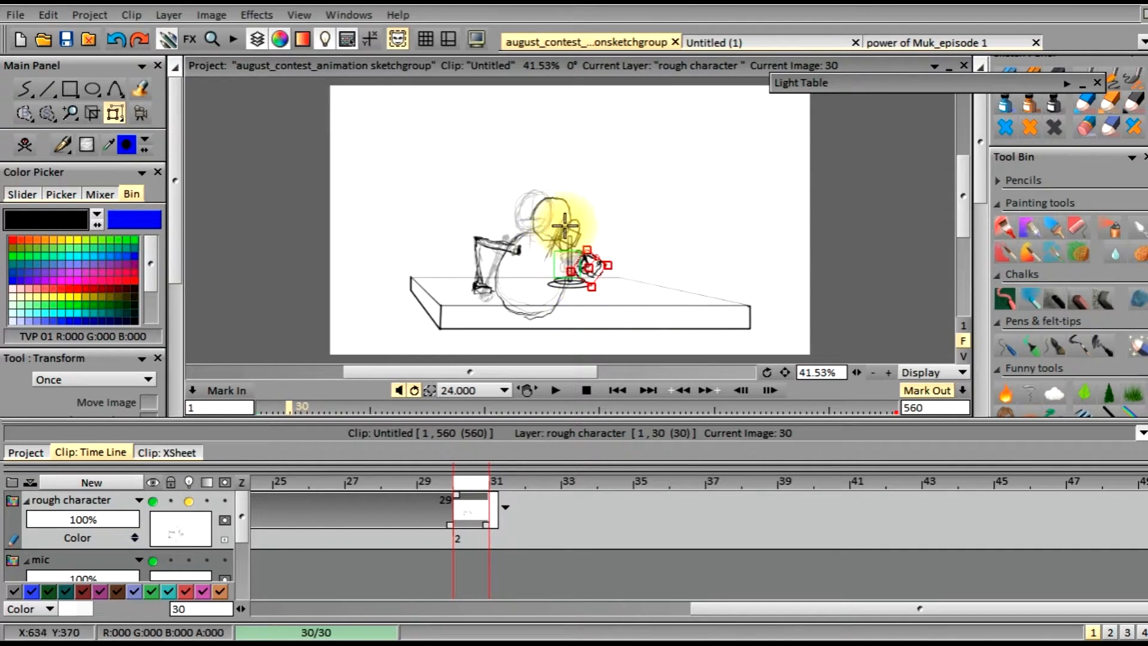
- Apply the hand's transform, clear the selection and return to freehand drawing with the pen brush
scroll(159, 299, "down", 4)
left_click(132, 396)
left_click_drag(173, 384, 173, 221)
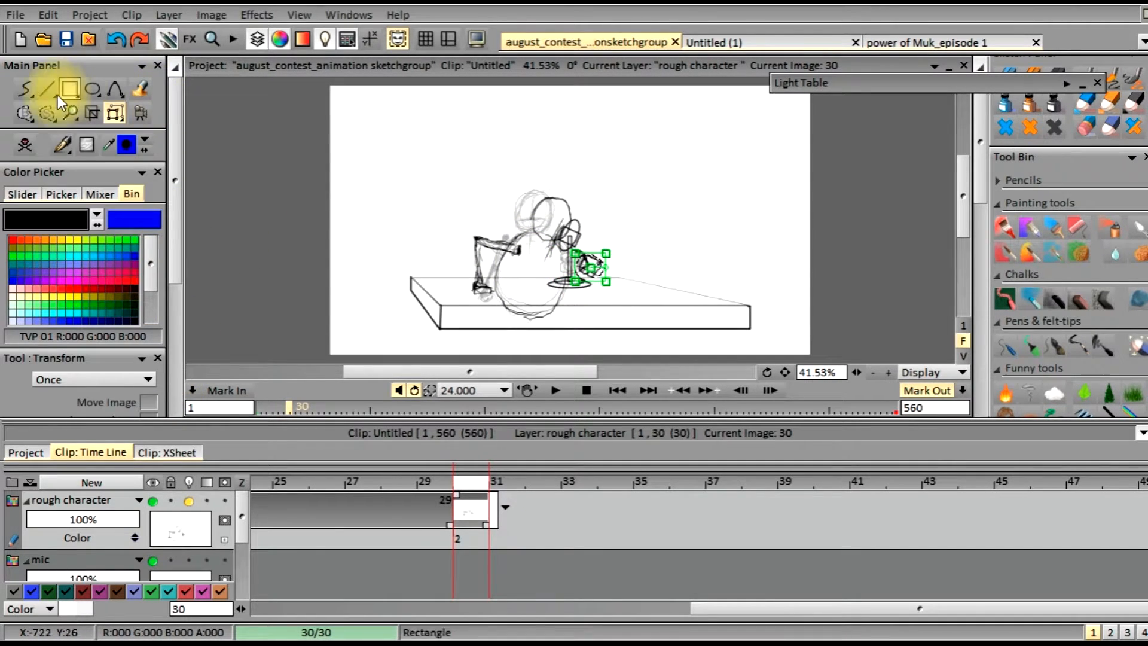
left_click(54, 119)
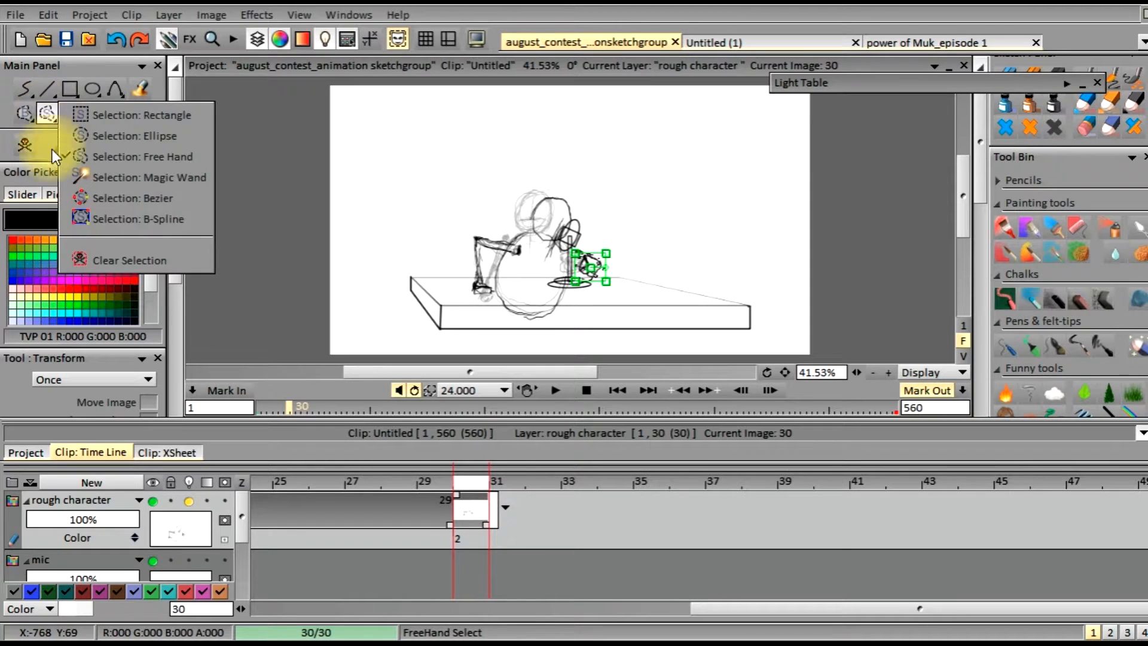
left_click(92, 258)
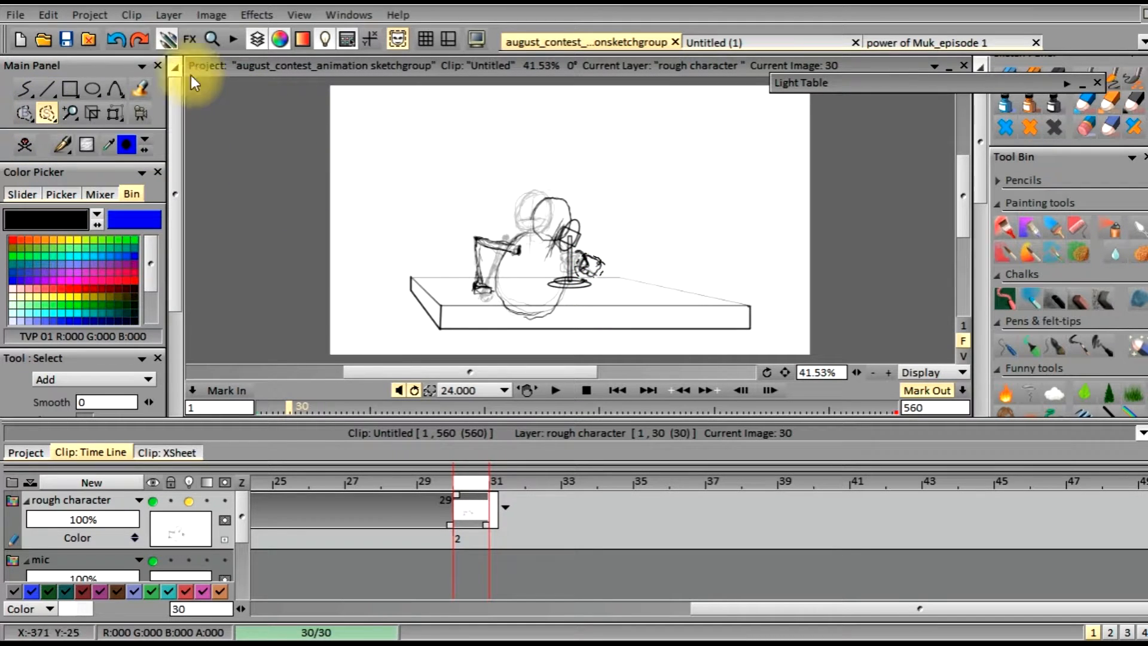
left_click(26, 96)
left_click(57, 127)
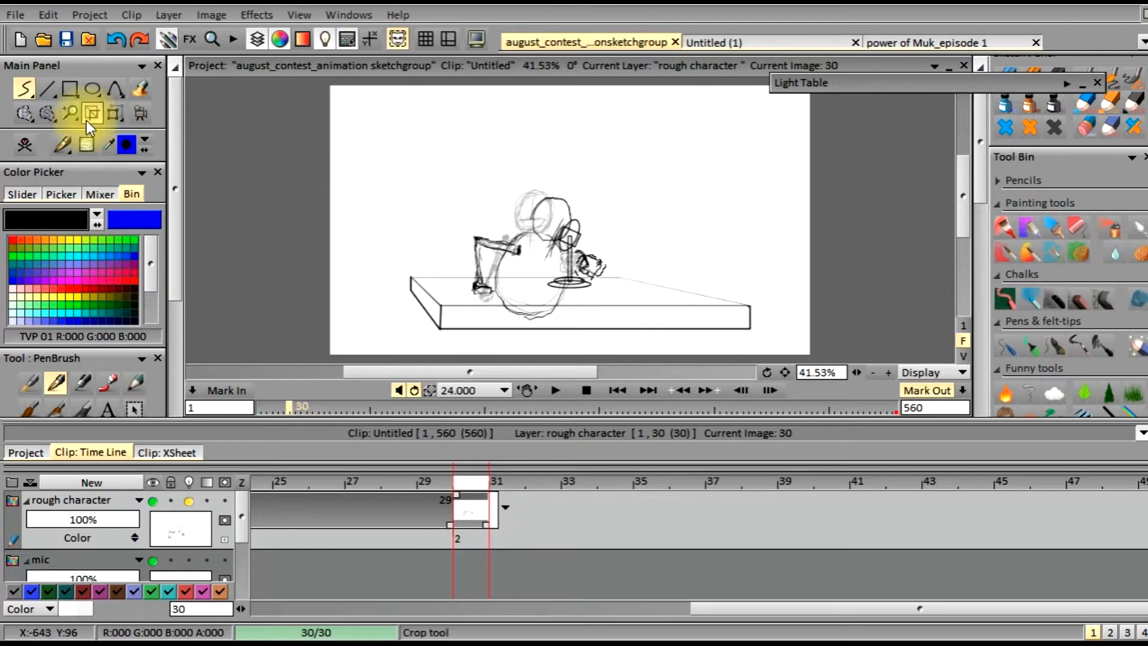
left_click(50, 116)
left_click(92, 257)
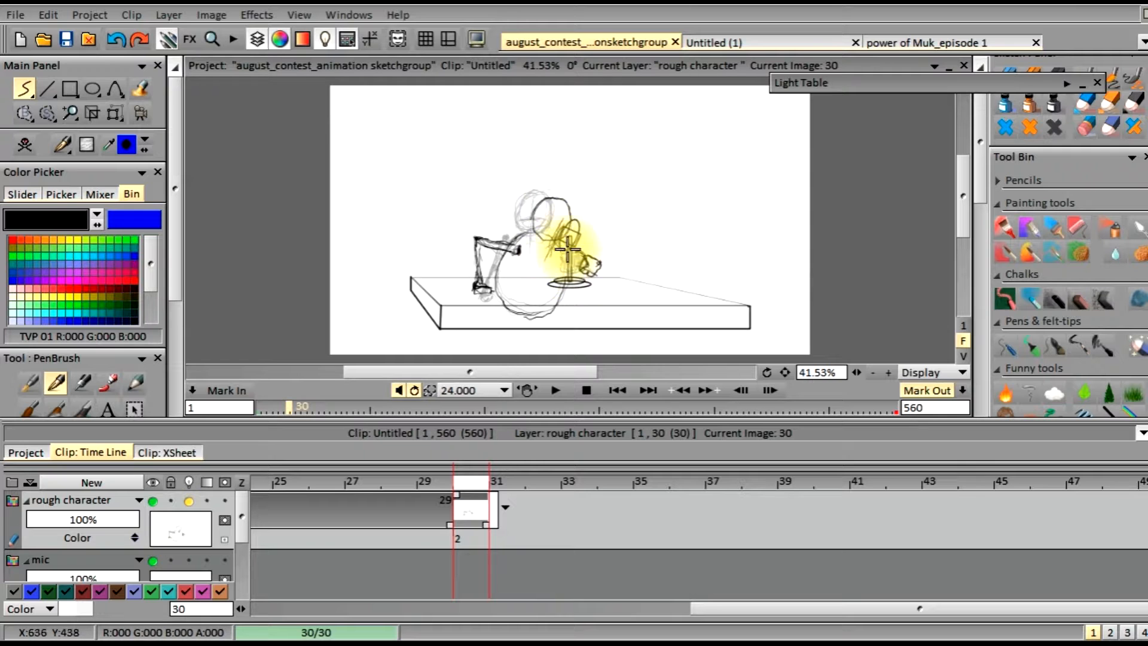
- Make the mic layer current and go to frame 1
left_click_drag(241, 522, 232, 553)
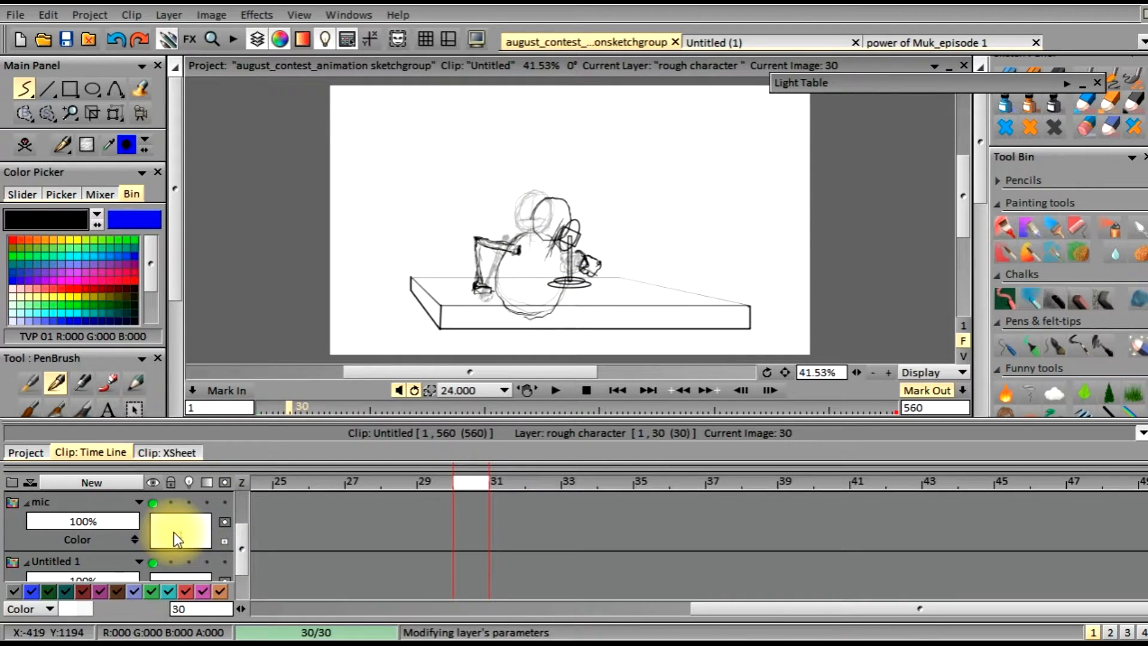
left_click(174, 532)
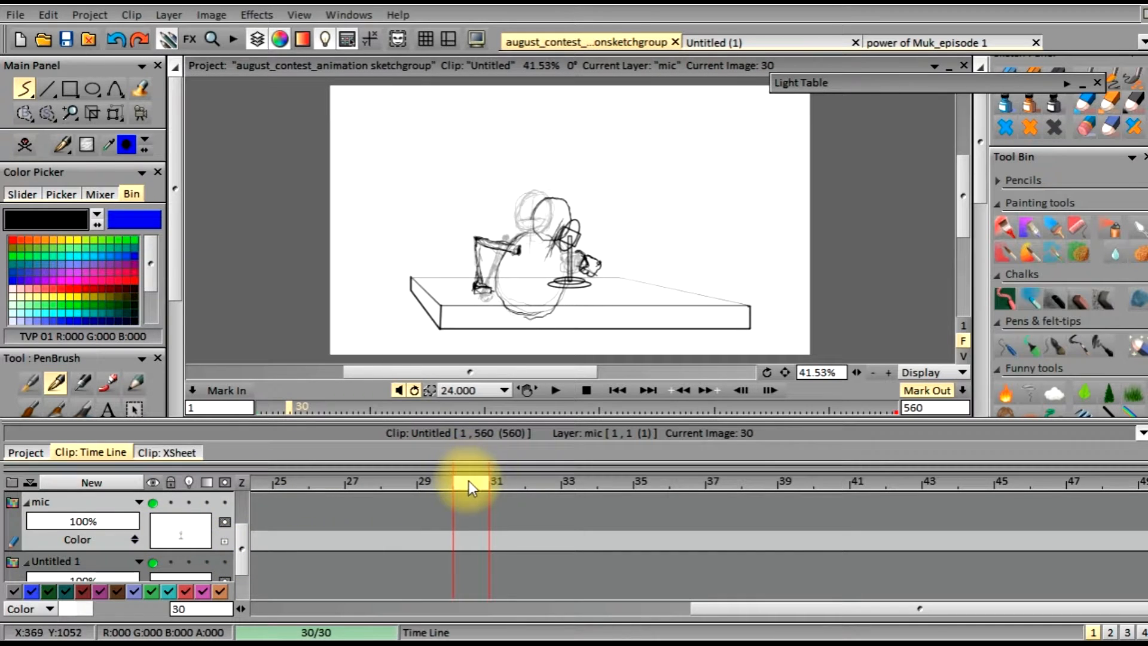
left_click_drag(460, 479, 215, 478)
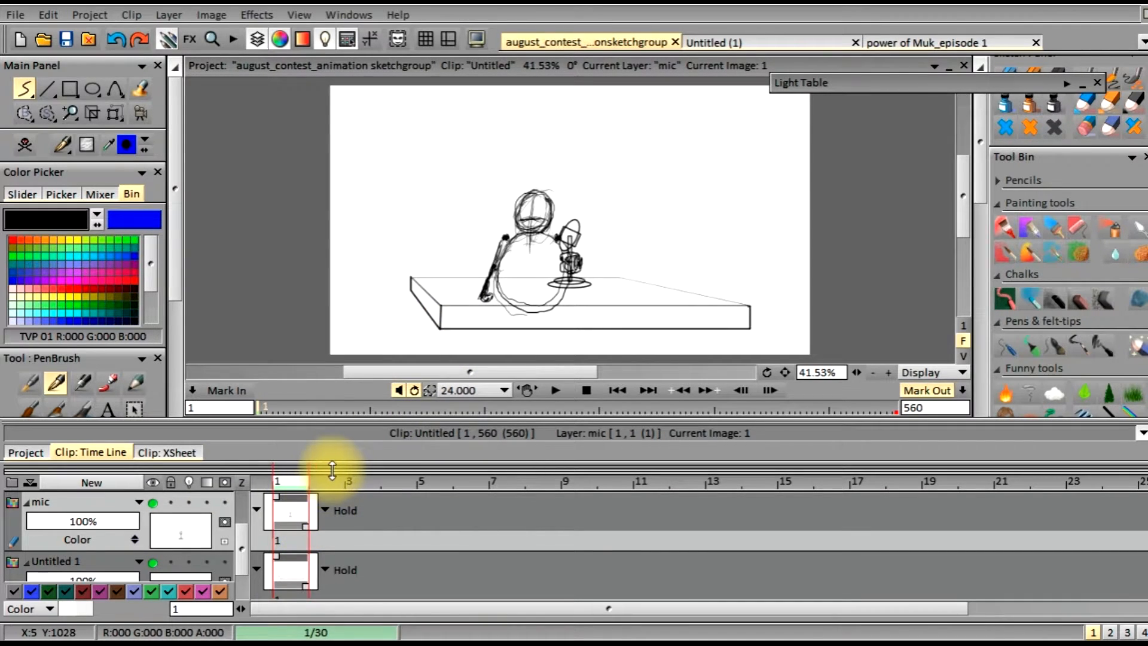
- Switch the mic layer's behavior after its last image to None and back to Hold
left_click(324, 509)
left_click(324, 509)
left_click(324, 509)
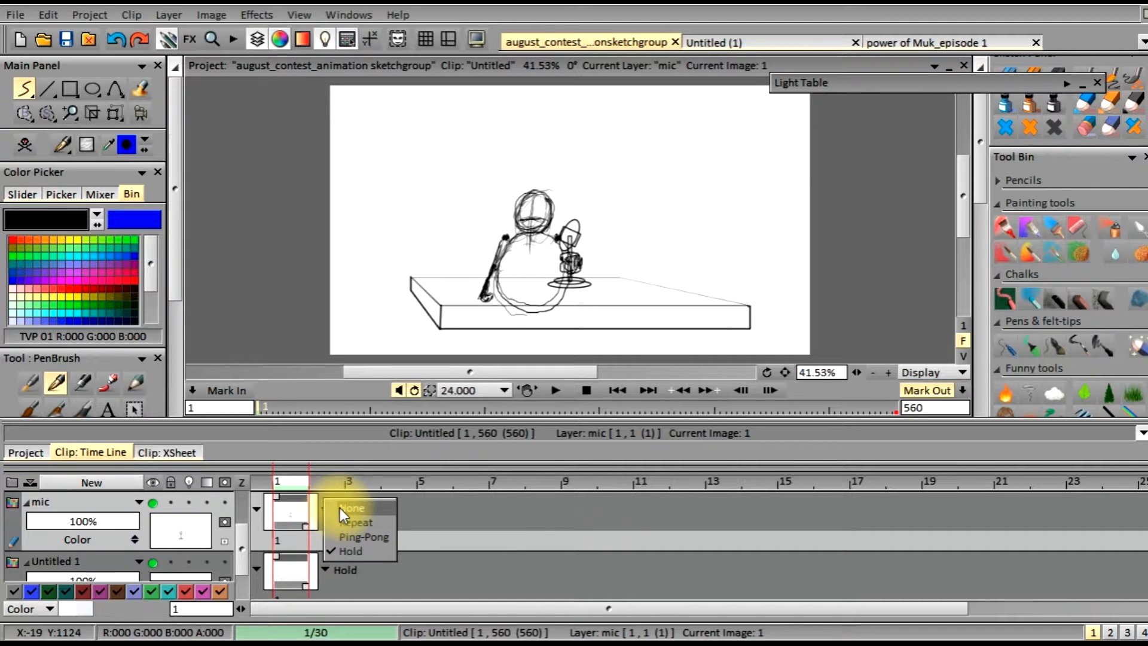
left_click(350, 507)
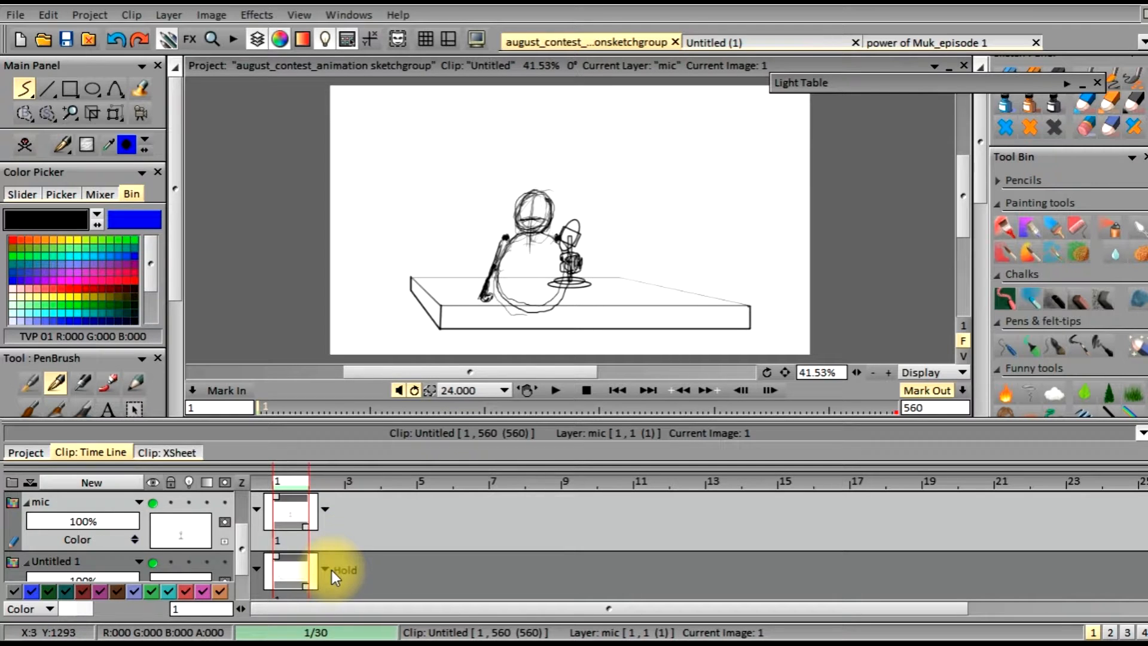
left_click(326, 510)
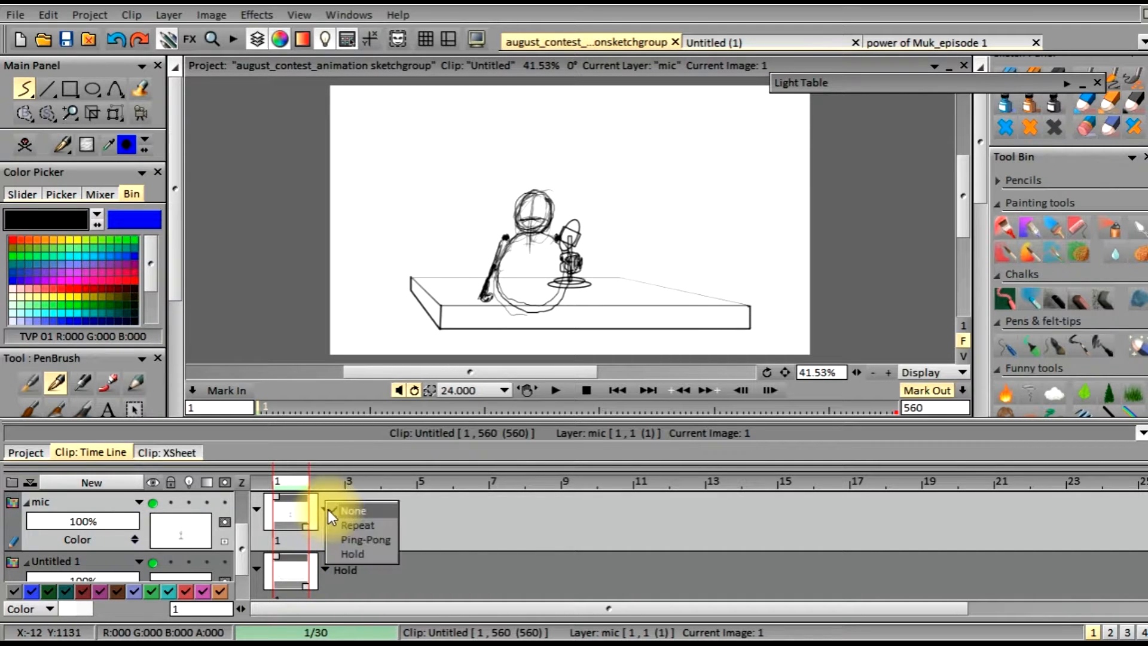
left_click(330, 550)
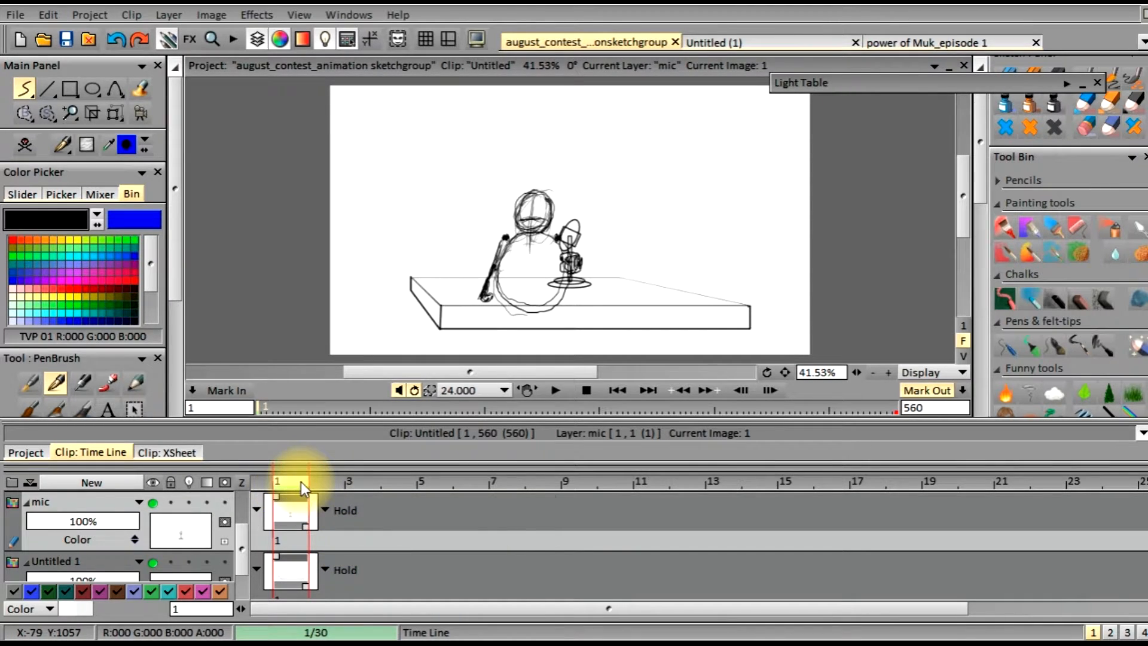
- Add a second mic drawing at frame 31, keeping the layer's end behavior on Hold and frame 31 current
left_click(344, 483)
mouse_move(343, 483)
left_mouse_down()
mouse_move(1122, 486)
mouse_move(1008, 640)
mouse_move(914, 639)
left_mouse_up()
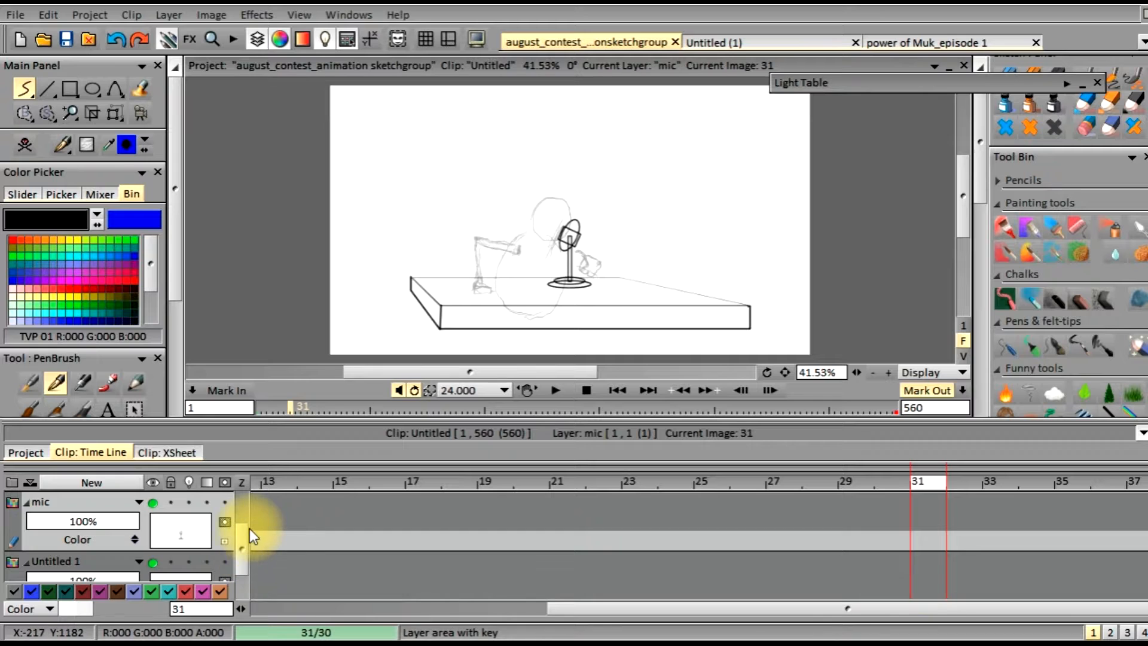
right_click(922, 498)
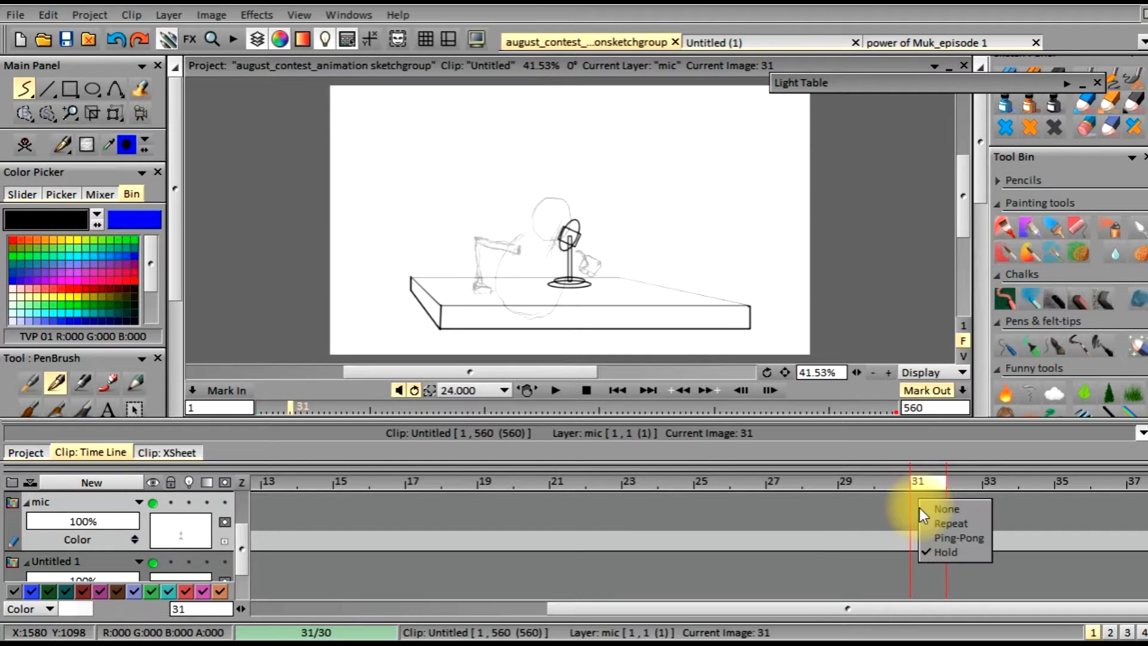
left_click(167, 524)
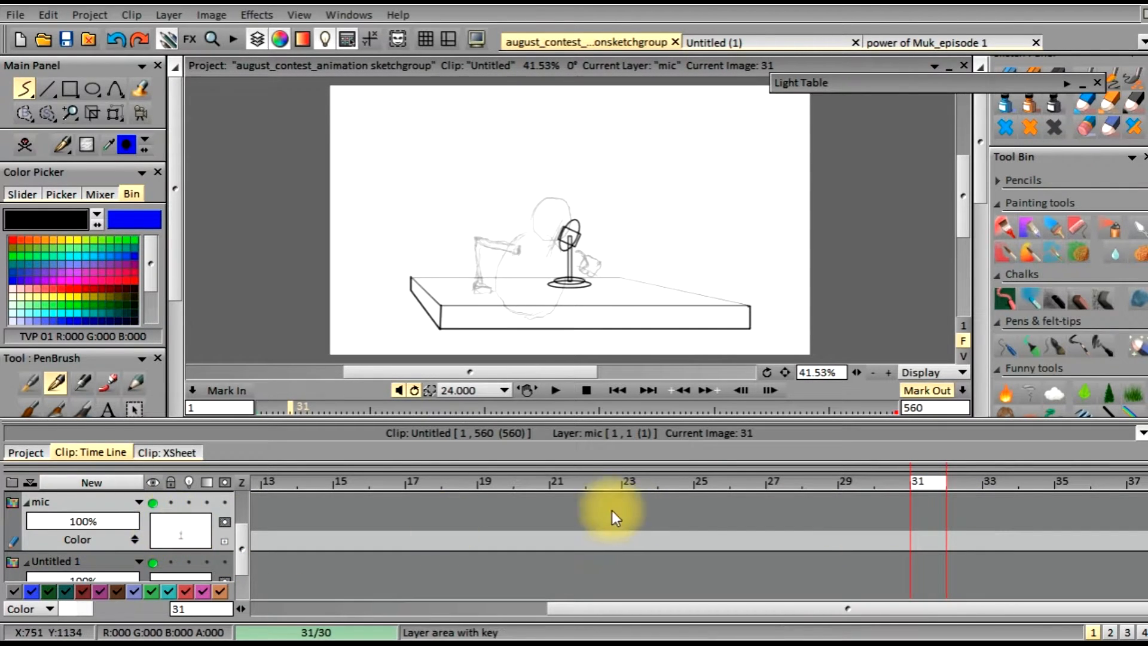
left_click(483, 260)
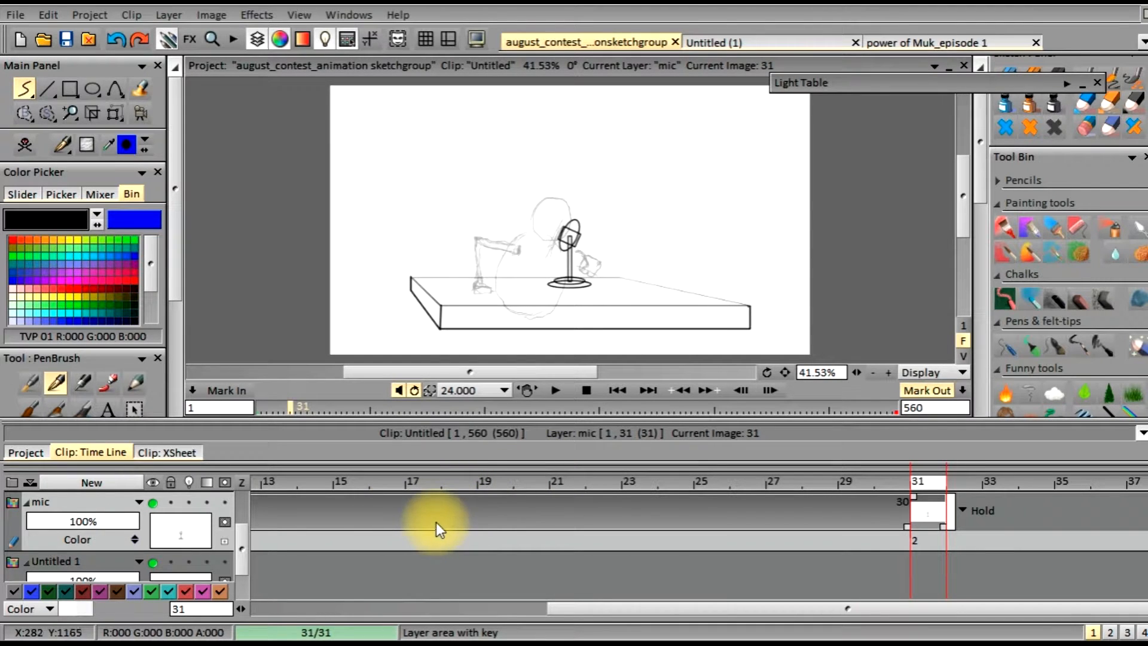
left_click(972, 513)
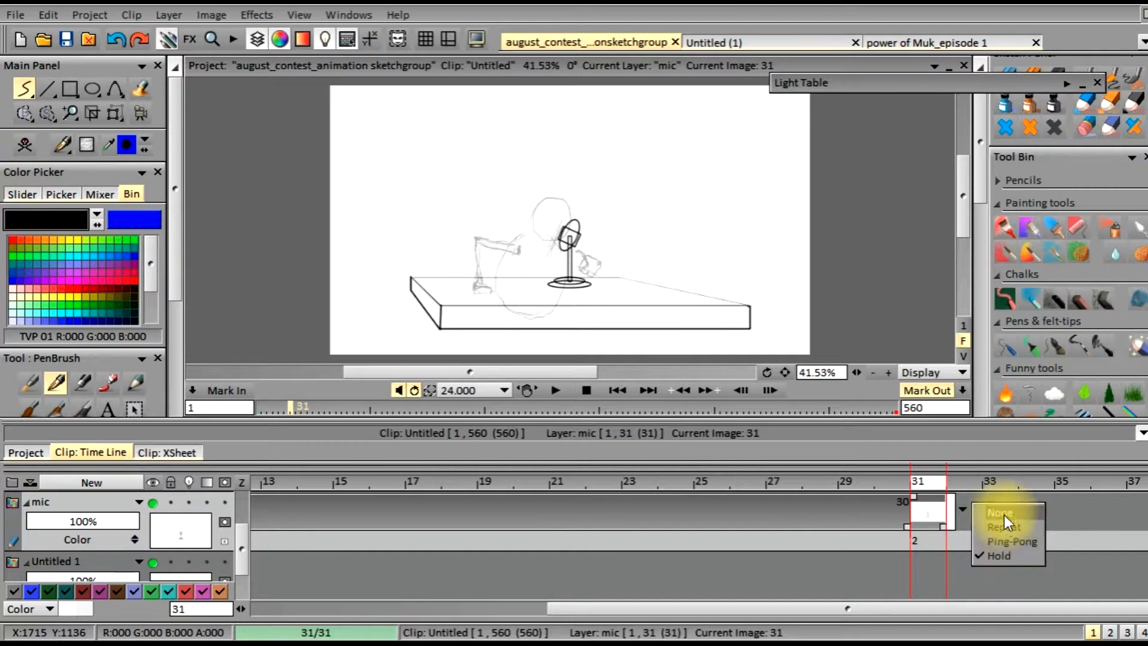
left_click(995, 549)
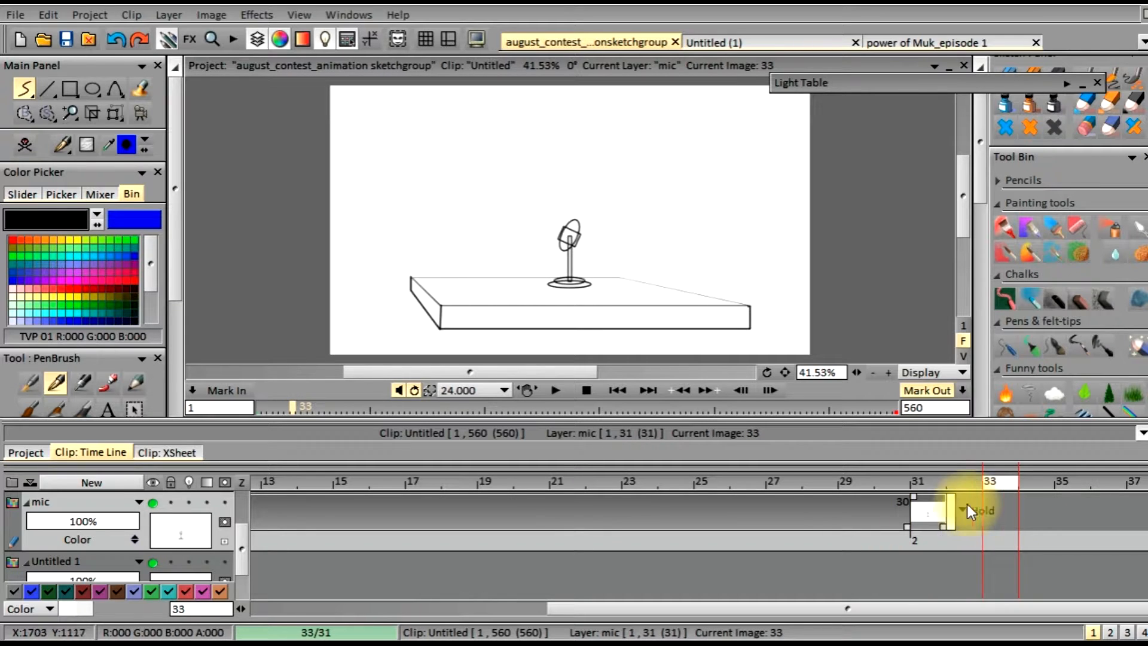
left_click(931, 486)
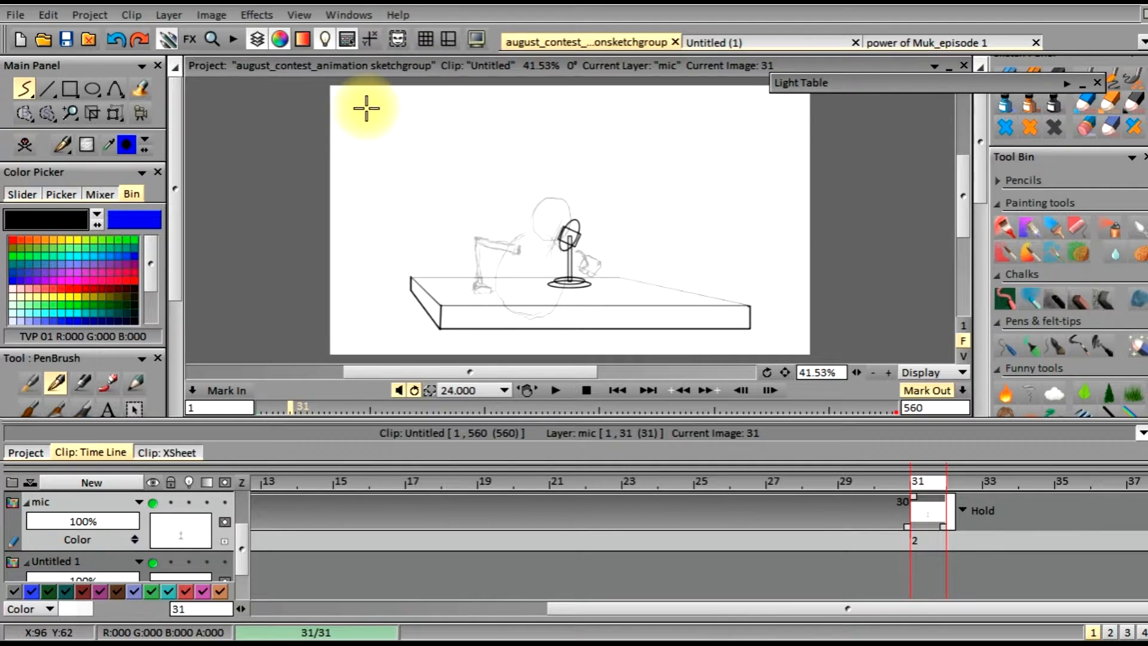
- Lasso the microphone drawing at frame 31, rotate it until it lies tipped over with its base to the right, and apply the transform
left_click(47, 111)
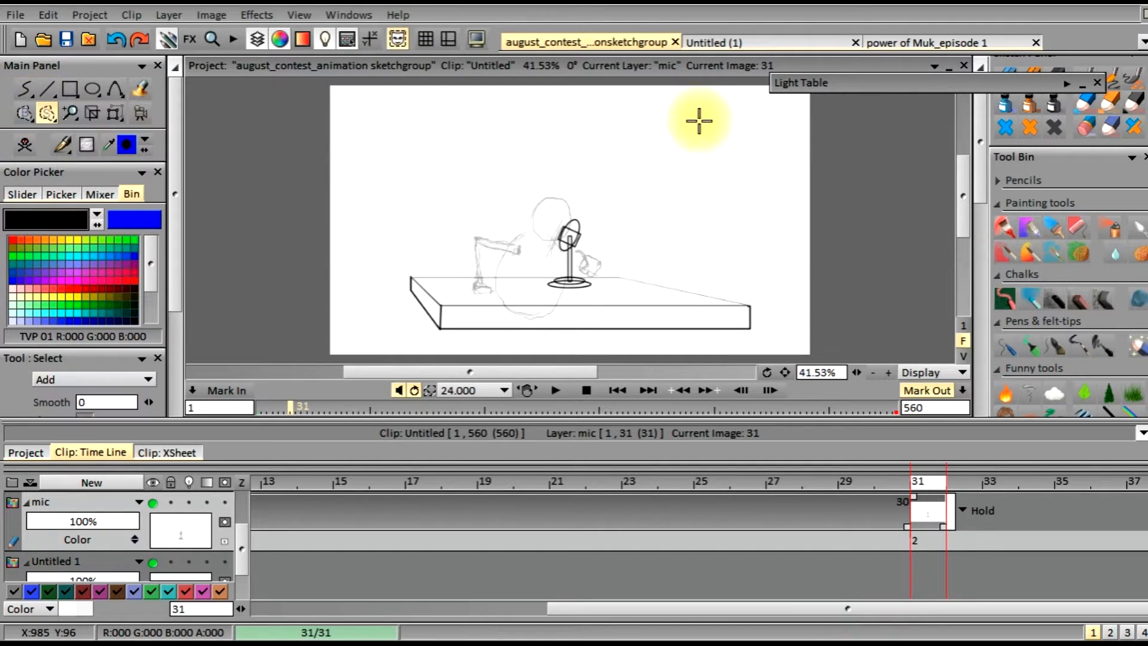
mouse_move(595, 223)
left_mouse_down()
mouse_move(585, 206)
mouse_move(550, 218)
mouse_move(538, 257)
mouse_move(552, 286)
left_mouse_up()
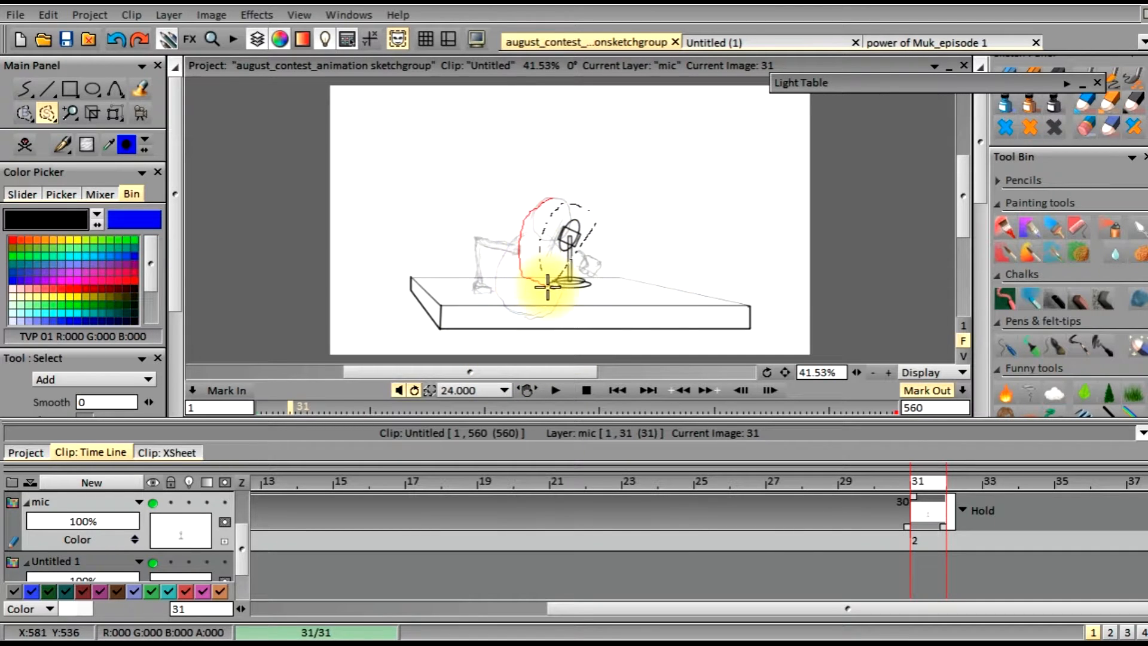
left_click_drag(563, 198, 564, 200)
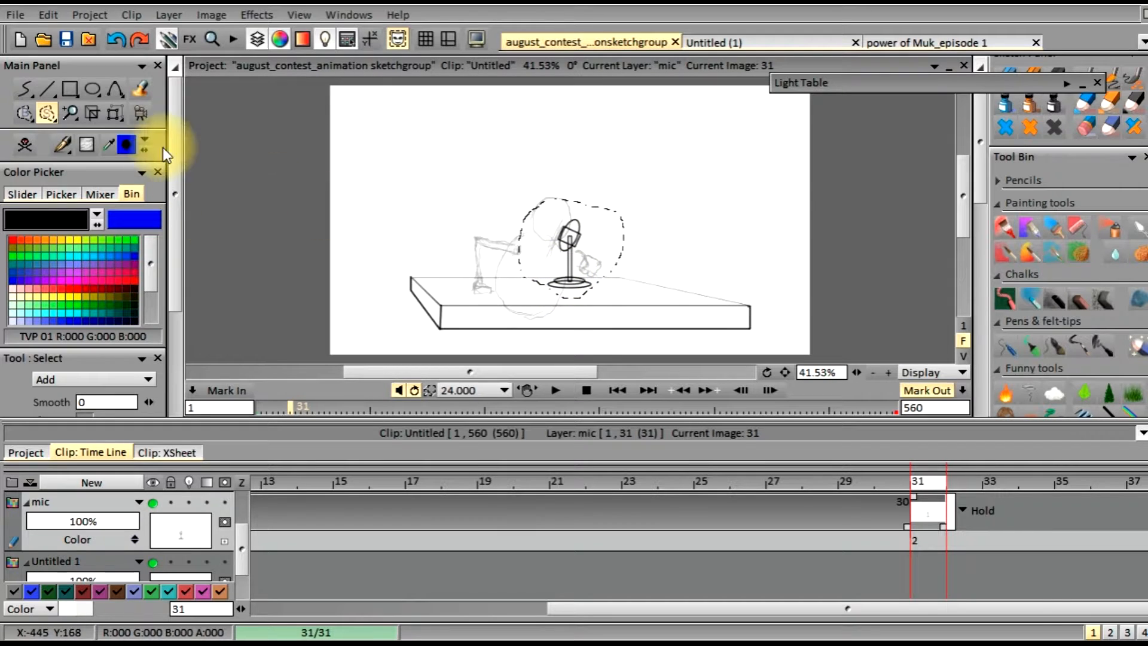
left_click(115, 113)
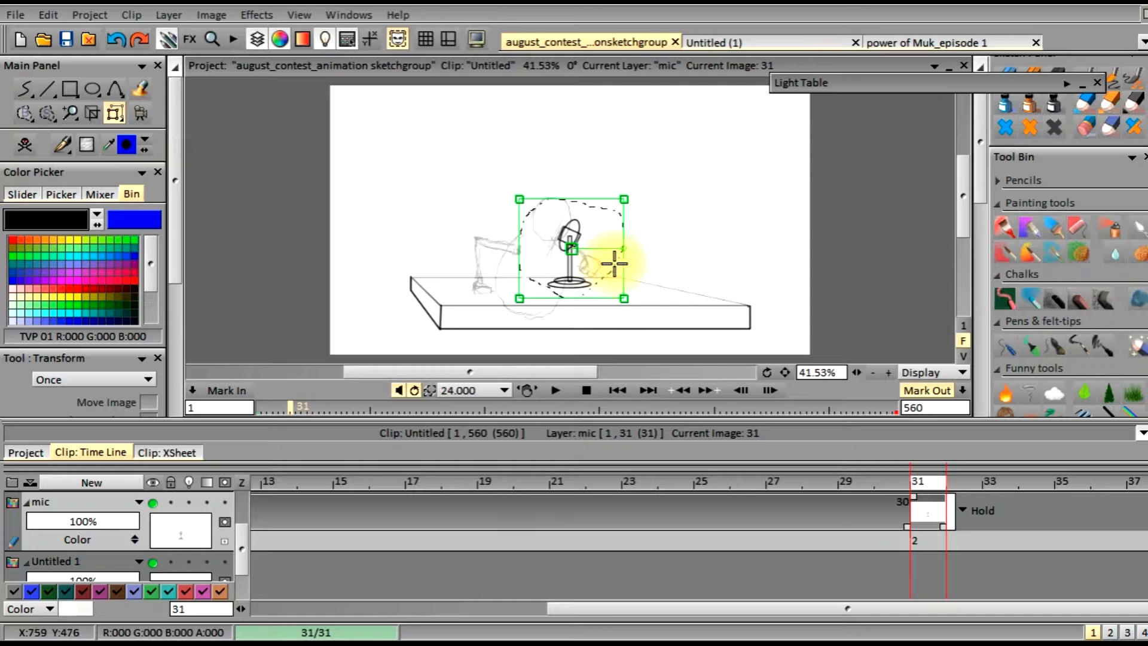
left_click_drag(623, 248, 623, 239)
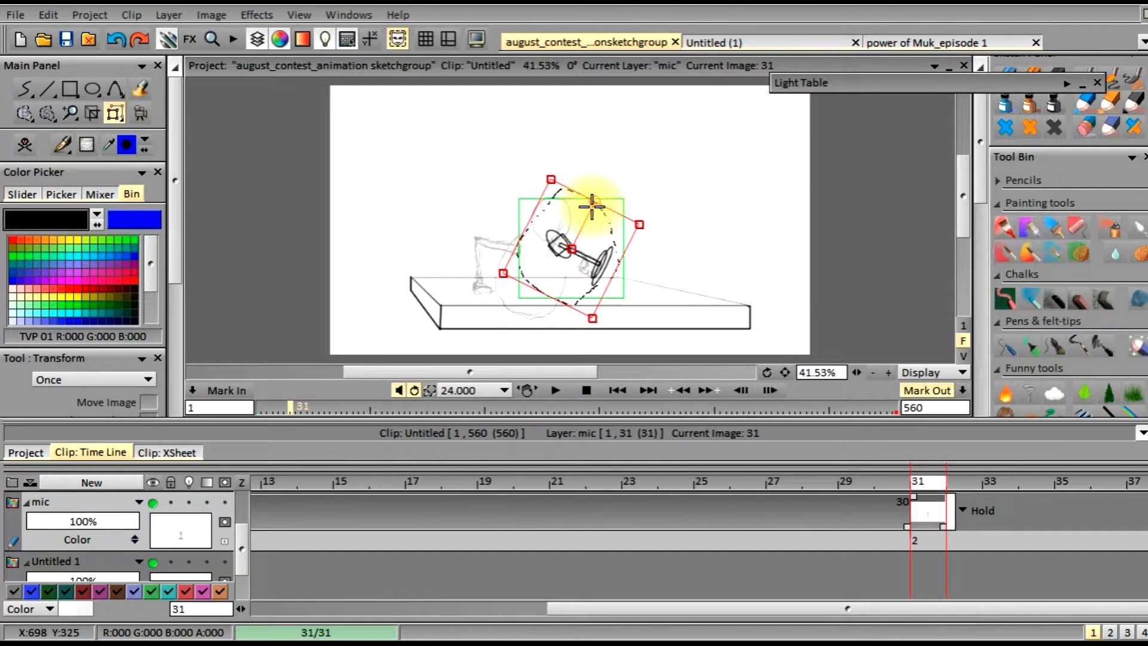
left_click_drag(572, 263, 570, 256)
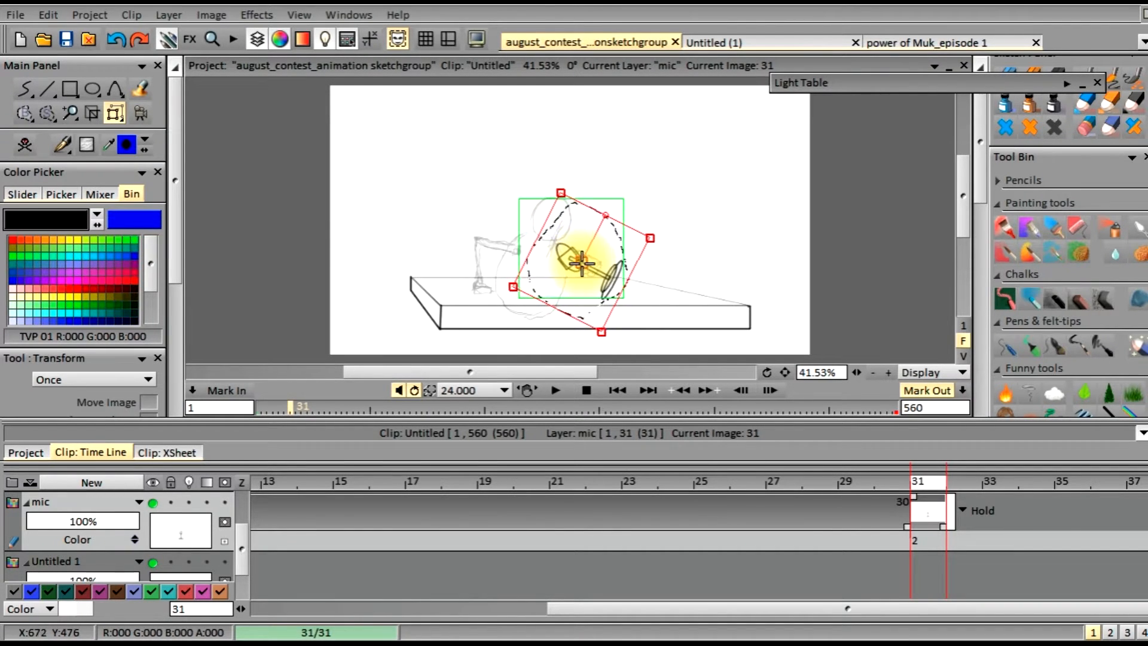
left_click_drag(578, 271, 600, 272)
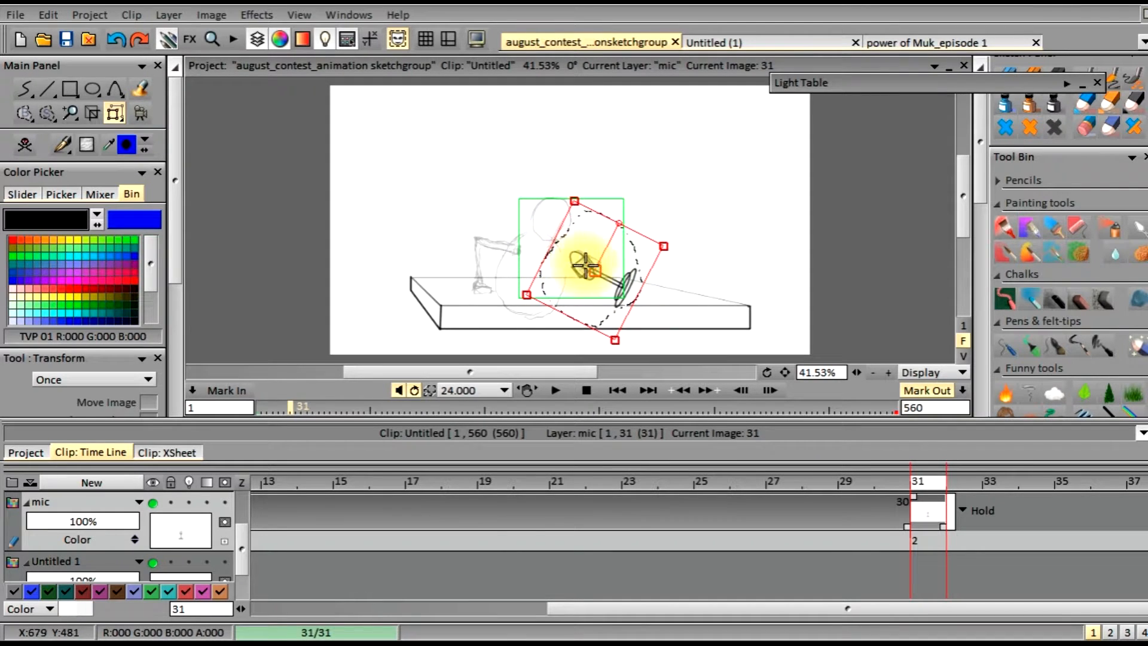
left_click_drag(615, 226, 606, 225)
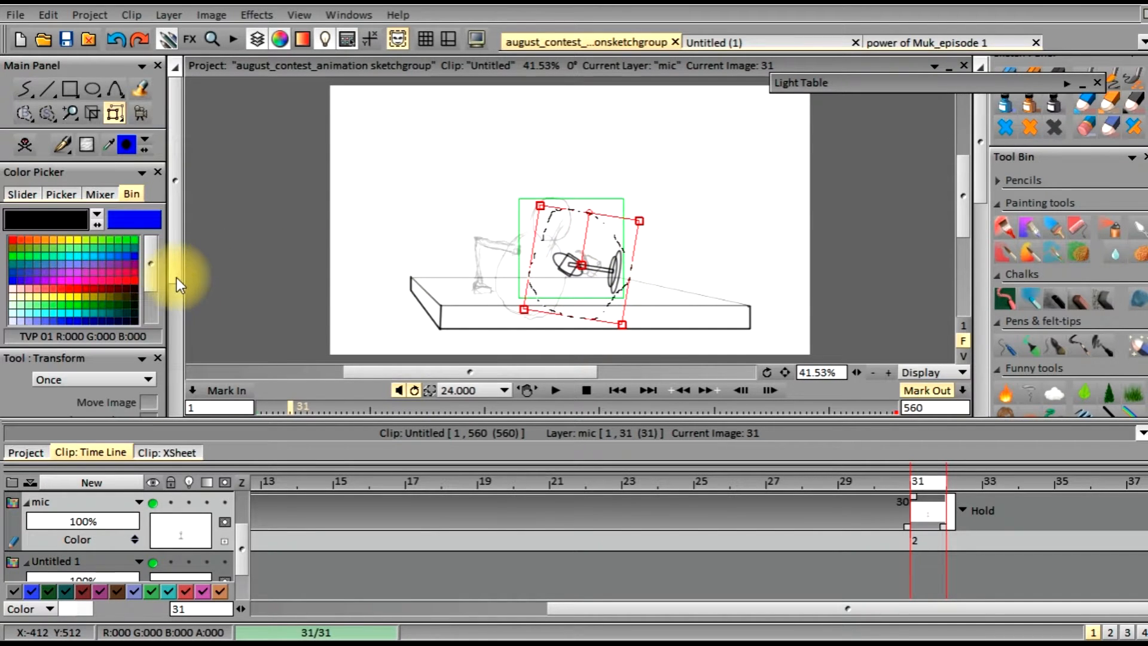
left_click_drag(177, 277, 195, 494)
left_click(138, 392)
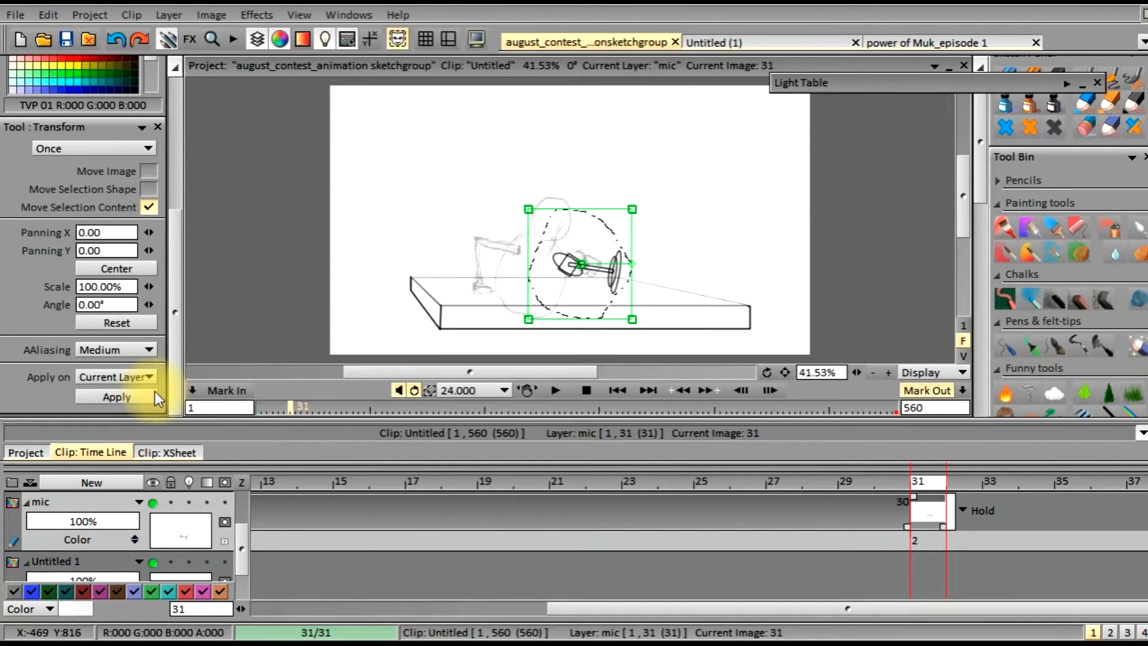
- Return to freehand stroke drawing with the pen brush and clear the selection around the microphone
left_click_drag(175, 375, 199, 9)
left_click(18, 90)
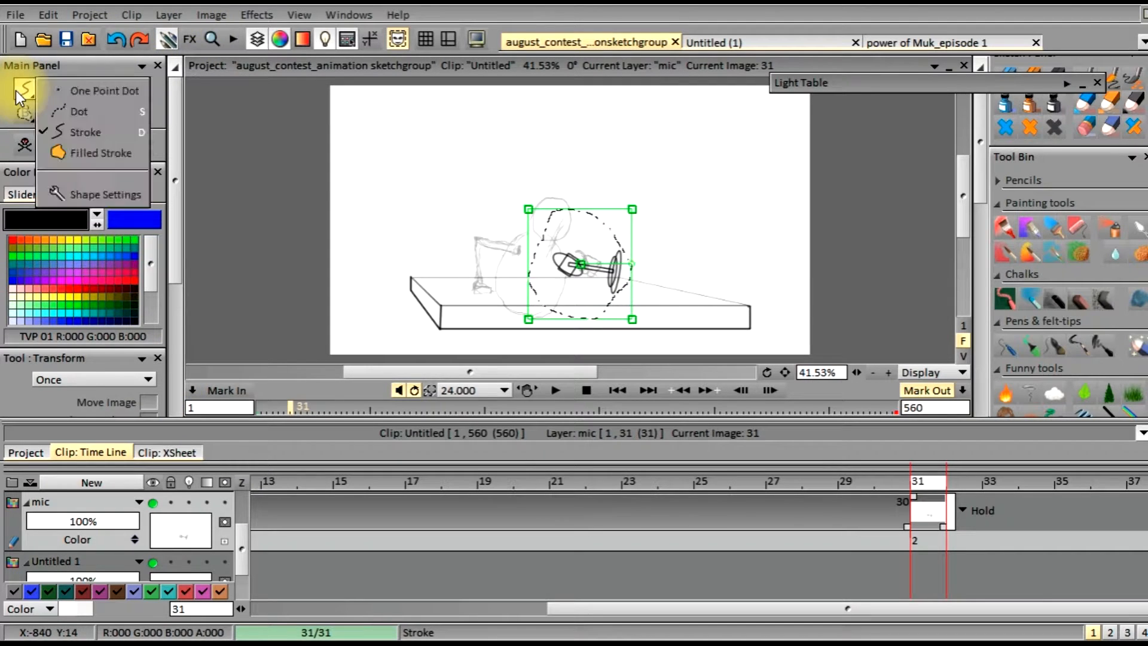
left_click(48, 114)
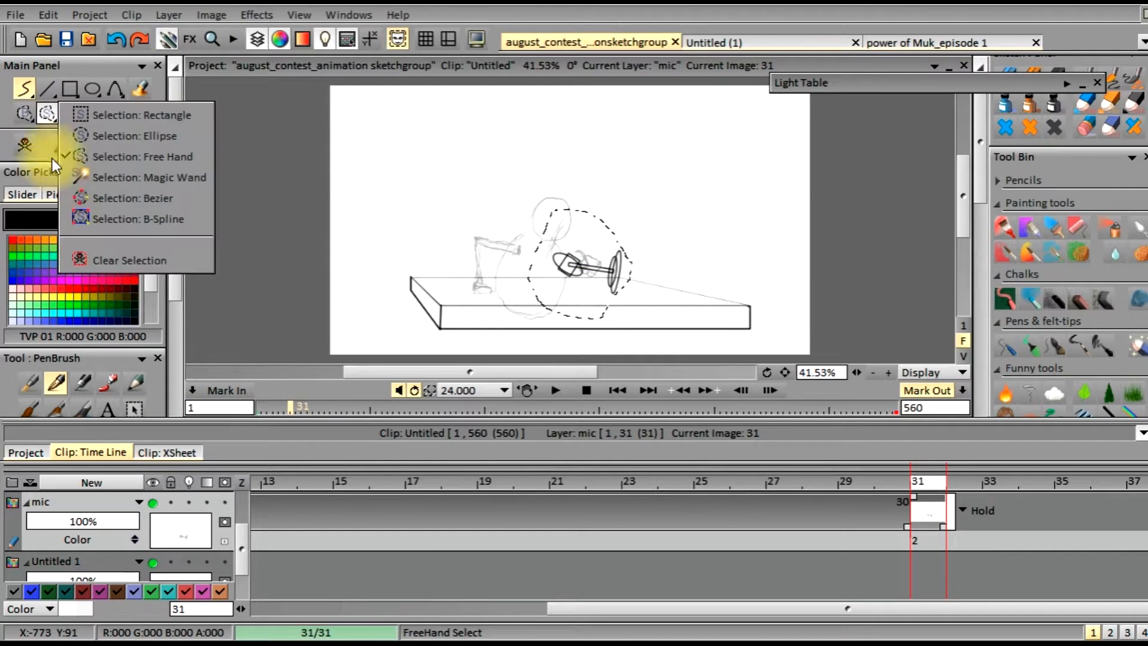
left_click(92, 256)
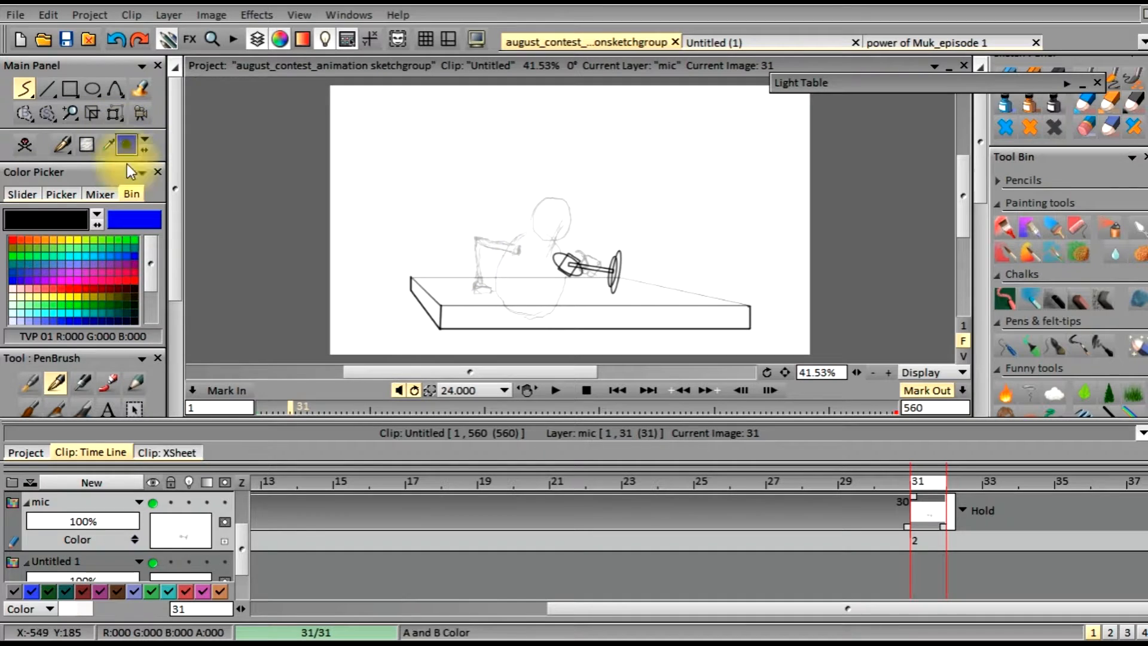
- Shift the mic layer's tipped-over drawing from frame 31 to frame 30 so it starts with the character's leaning pose
scroll(192, 563, "up", 1)
scroll(192, 566, "up", 1)
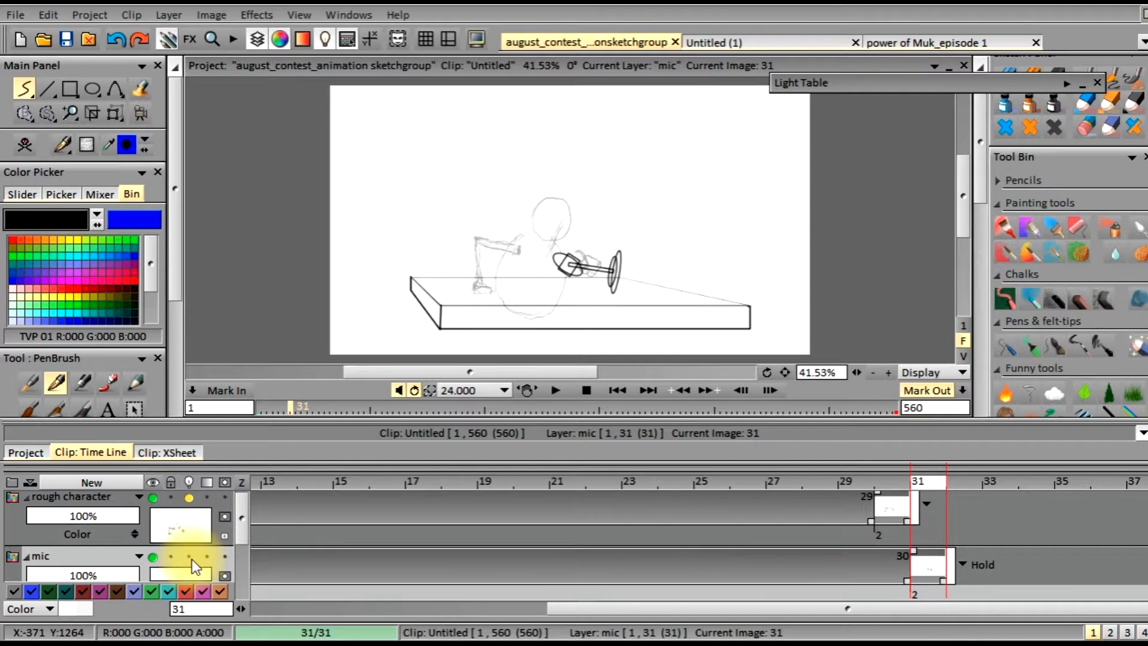
left_click(193, 524)
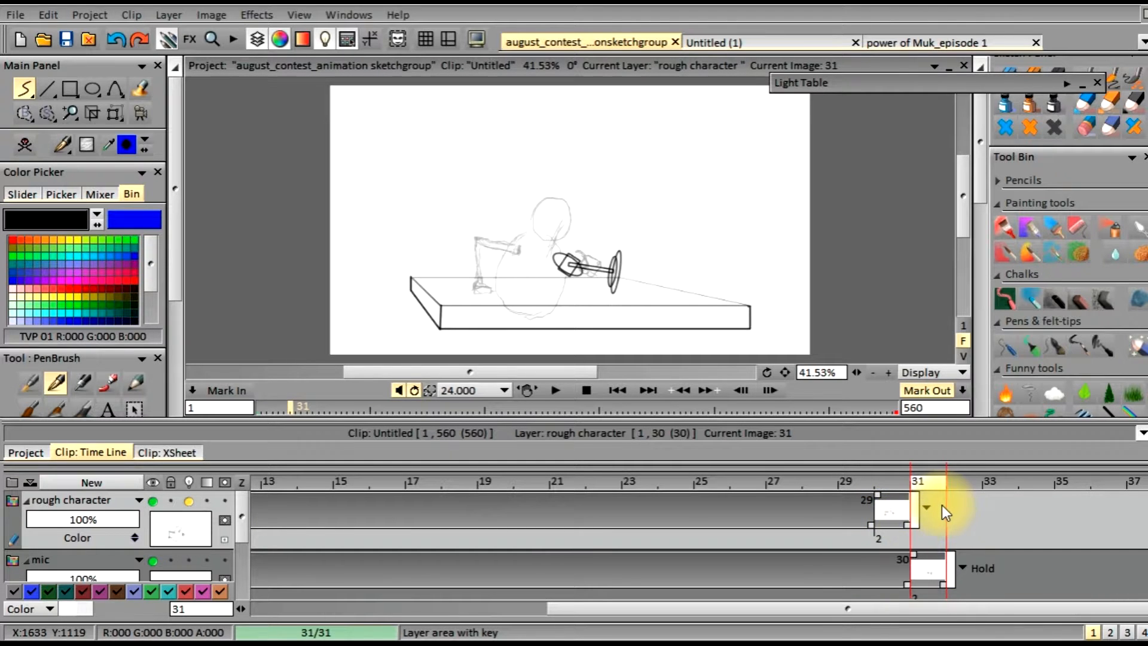
left_click(935, 572)
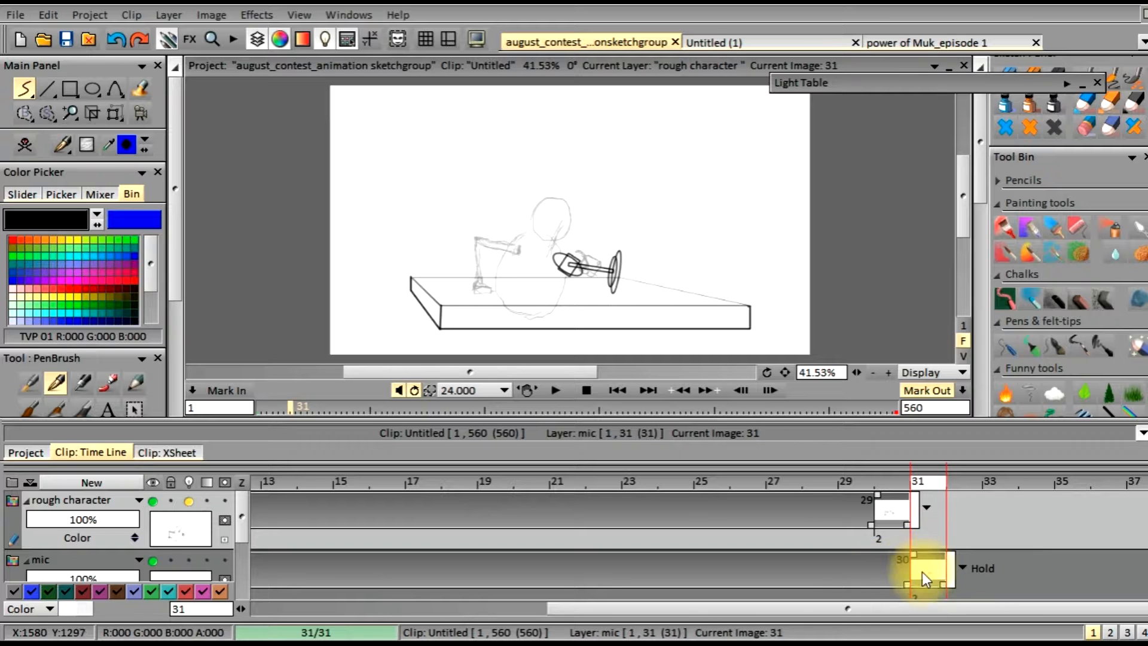
left_click(889, 518)
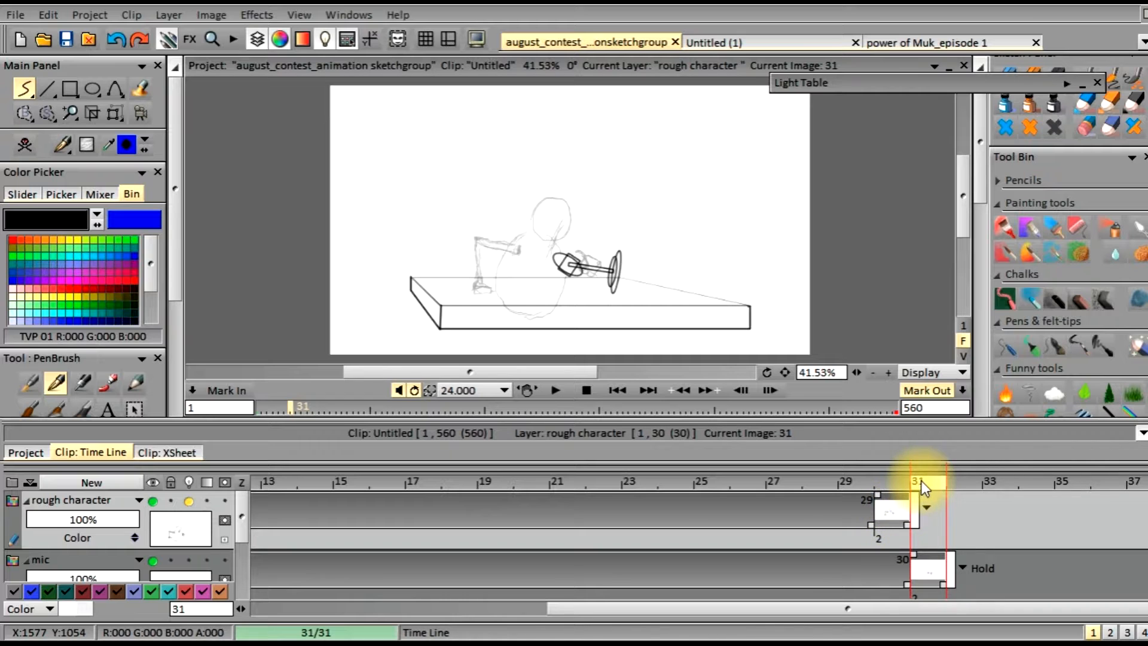
left_click(902, 481)
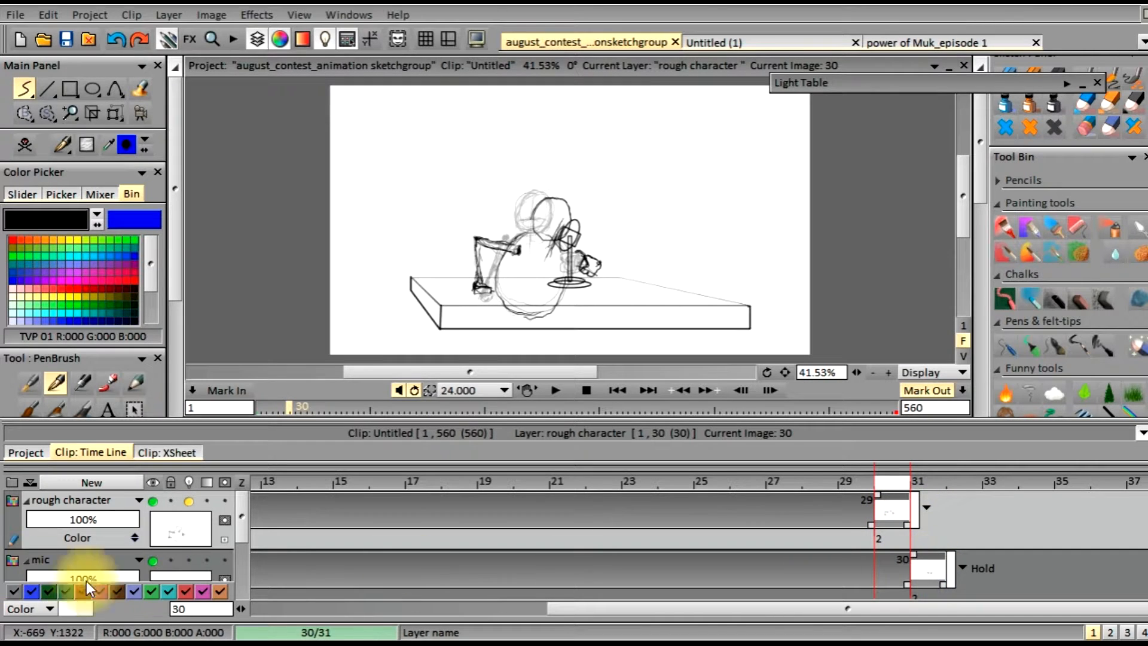
left_click(189, 564)
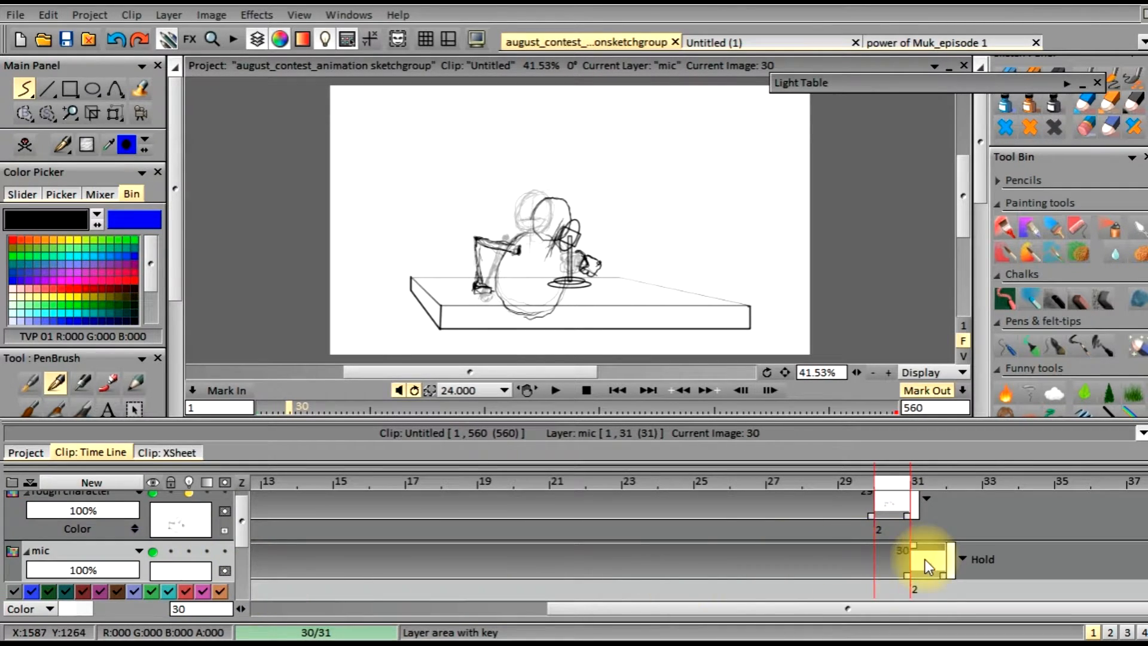
left_click_drag(917, 557, 889, 540)
mouse_move(938, 572)
left_mouse_down()
mouse_move(904, 575)
mouse_move(1032, 567)
mouse_move(916, 577)
left_mouse_up()
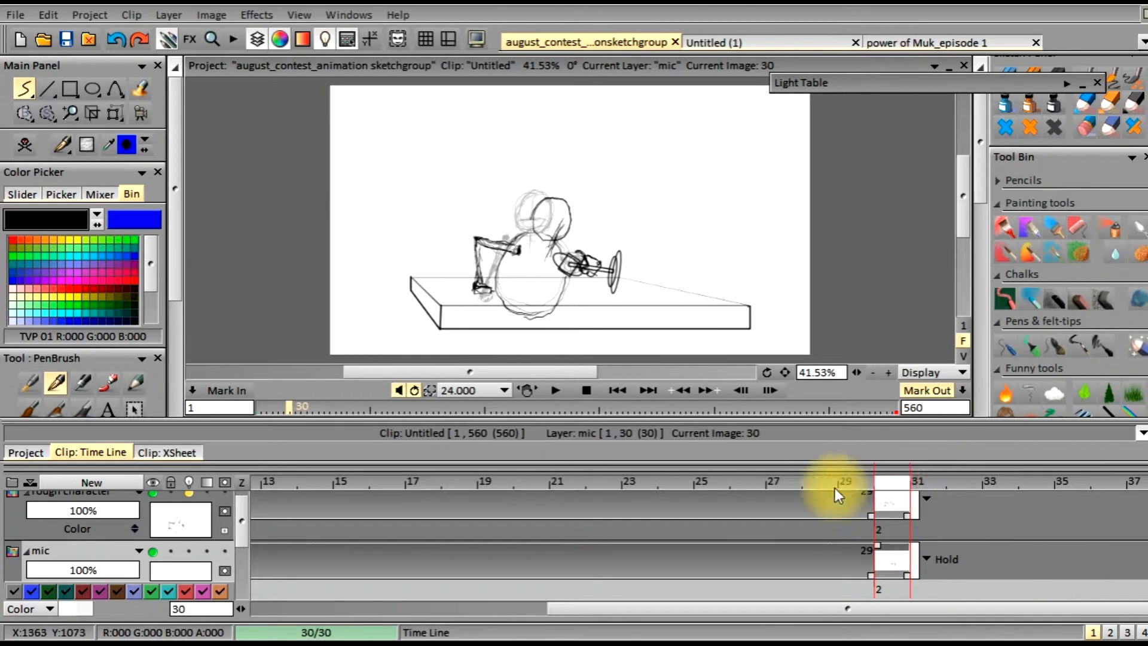
- On the rough character layer at frame 30, lasso the hand beside the microphone, turn it 5.87°, pan it by 14.45 and 7.22, and apply
left_click(173, 531)
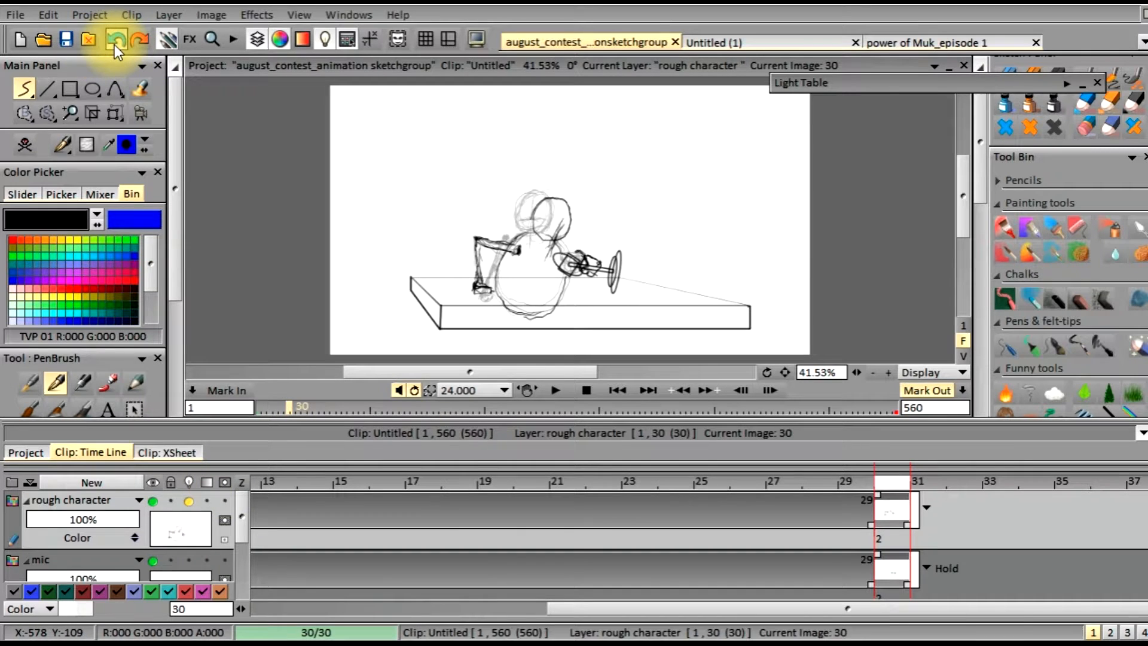
left_click(47, 113)
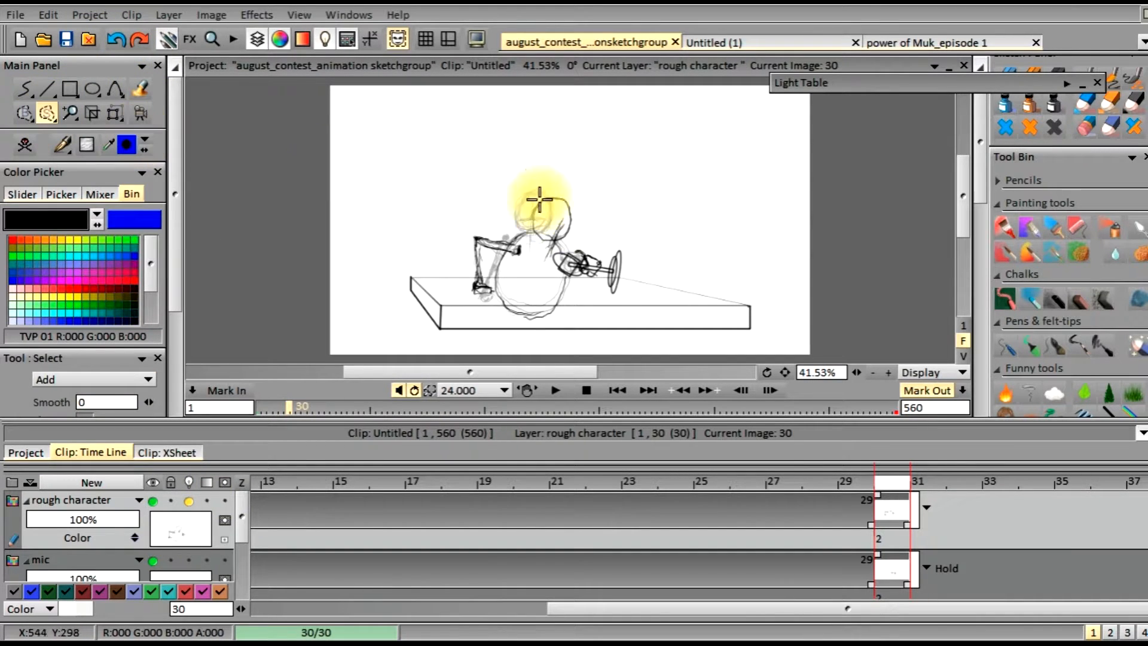
mouse_move(601, 281)
left_mouse_down()
mouse_move(604, 259)
mouse_move(575, 268)
mouse_move(597, 270)
mouse_move(599, 282)
left_mouse_up()
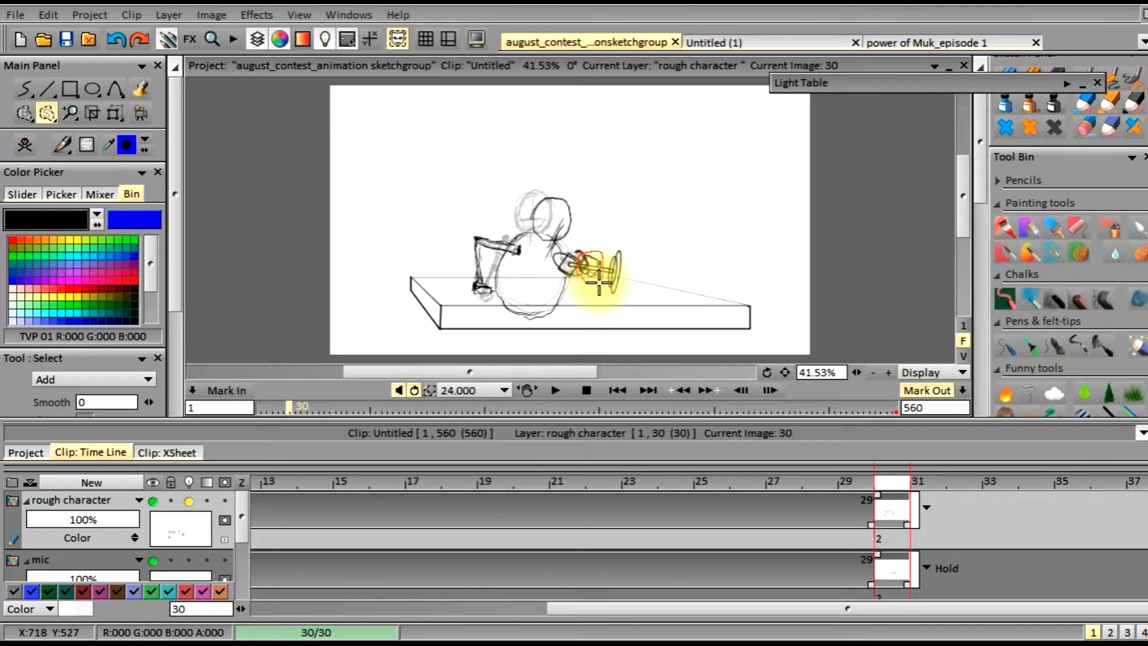
left_click(115, 113)
mouse_move(604, 270)
left_mouse_down()
mouse_move(592, 268)
mouse_move(613, 272)
left_mouse_up()
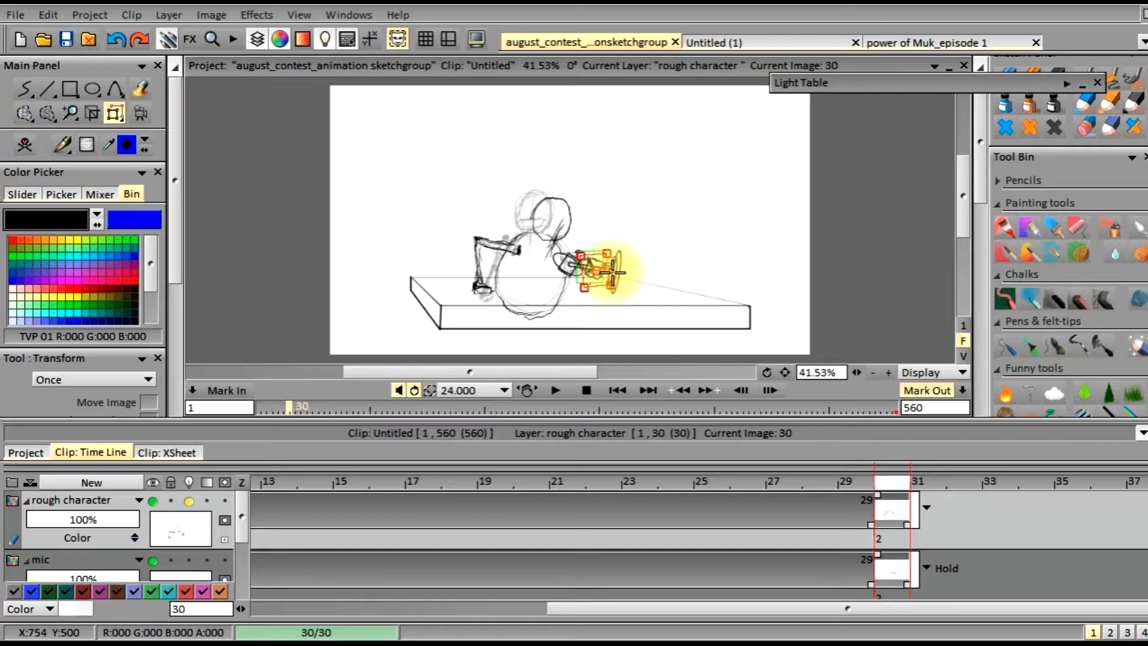
left_click_drag(180, 254, 160, 433)
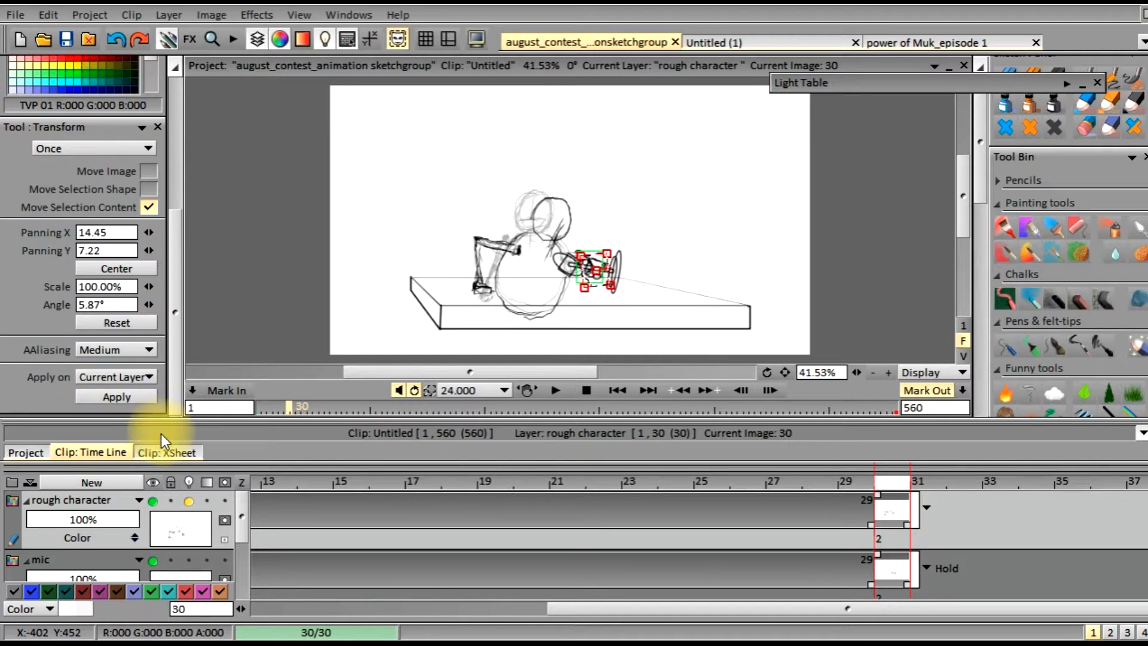
left_click(143, 396)
- Switch back to the freehand stroke and clear the selection around the character's hand
left_click_drag(181, 354, 169, 150)
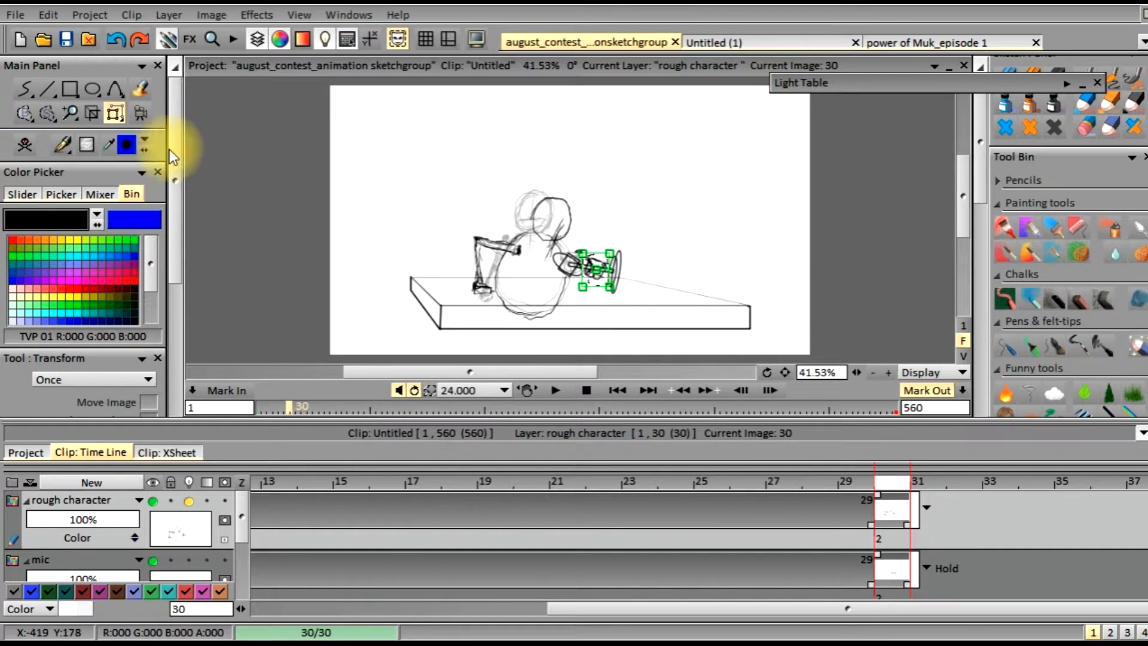
left_click(26, 90)
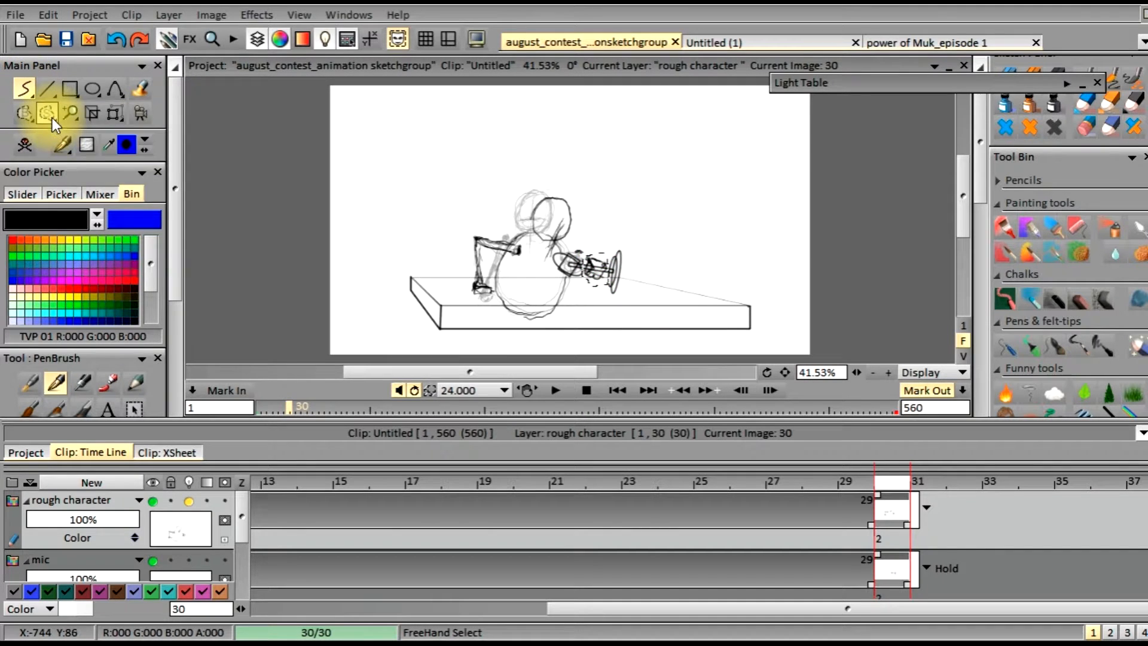
left_click(52, 117)
left_click(117, 256)
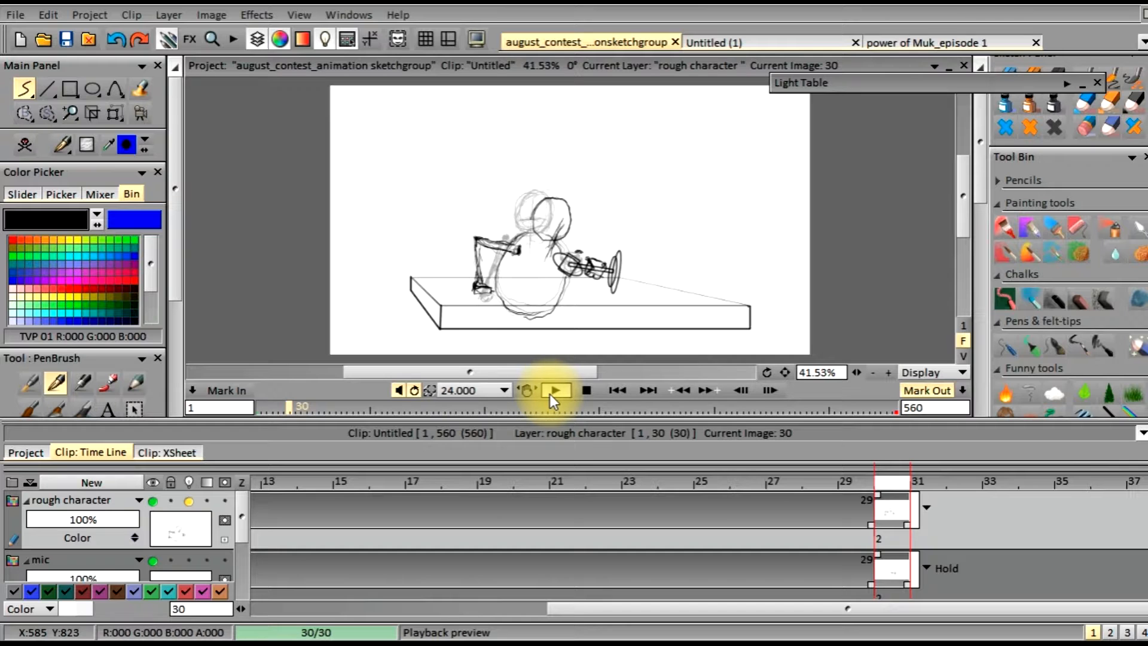
- Play back the clip from frame 1 and again from frame 84 to judge the timing of the poses
left_click(607, 393)
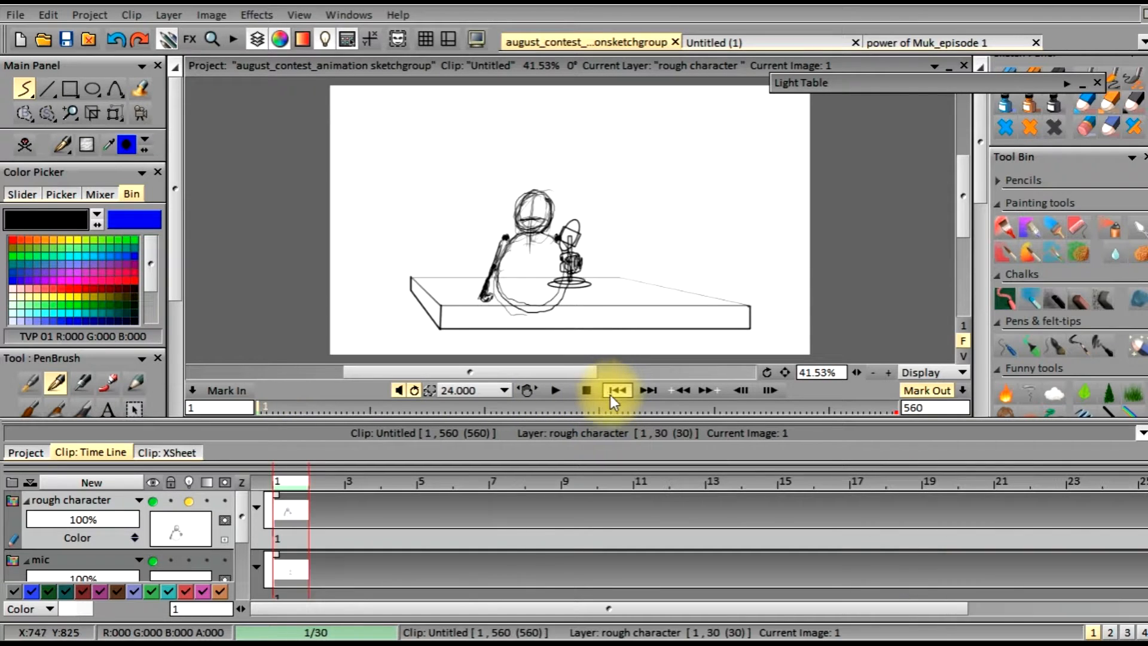
left_click(555, 390)
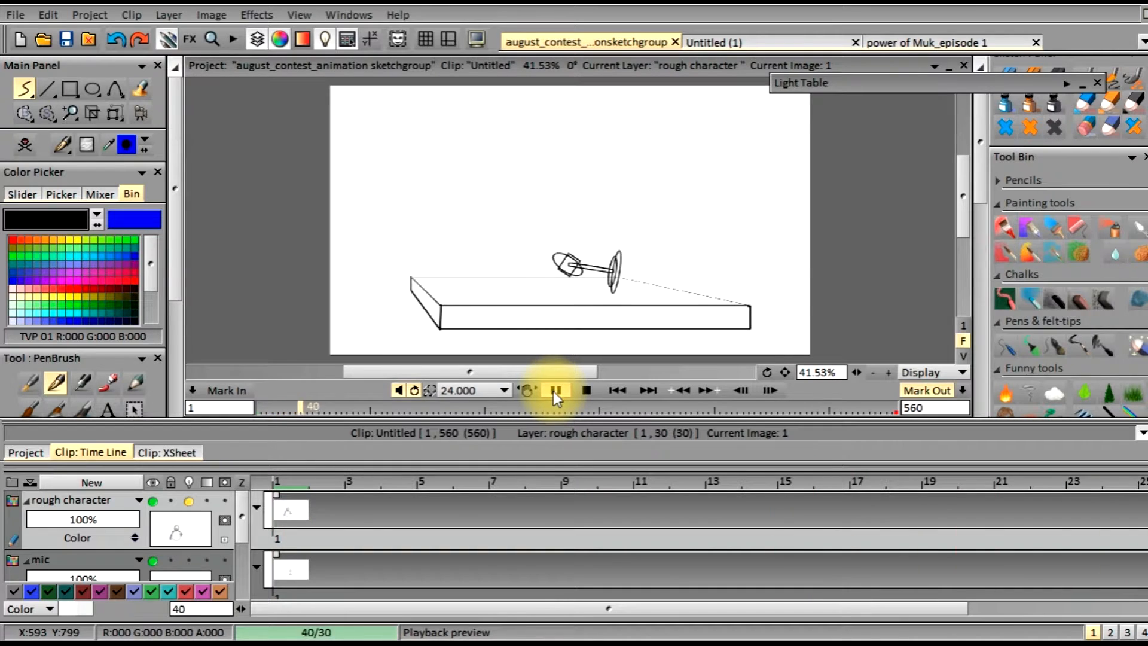
left_click(556, 391)
mouse_move(360, 404)
left_mouse_down()
mouse_move(342, 405)
mouse_move(352, 406)
left_mouse_up()
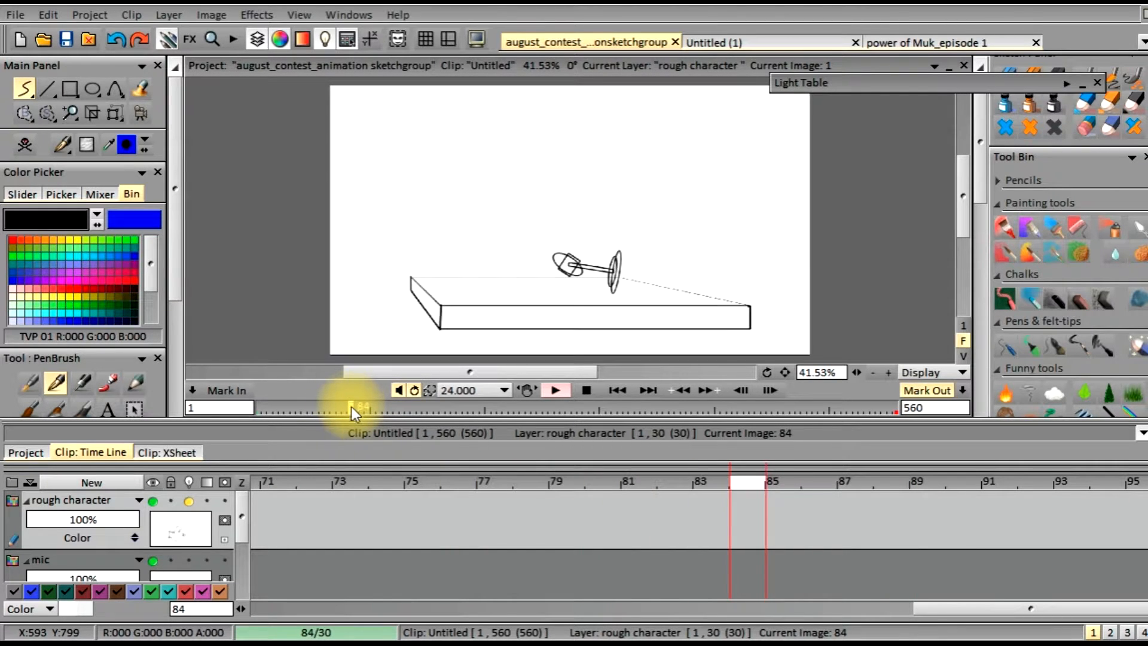
left_click(612, 390)
left_click(555, 390)
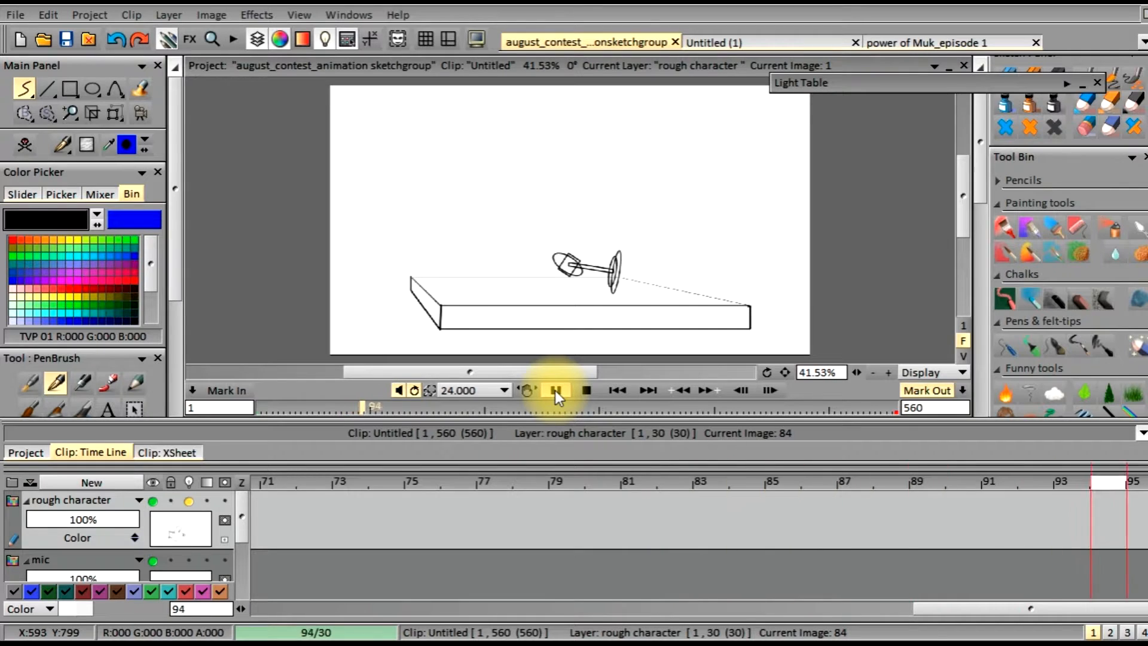
left_click(557, 391)
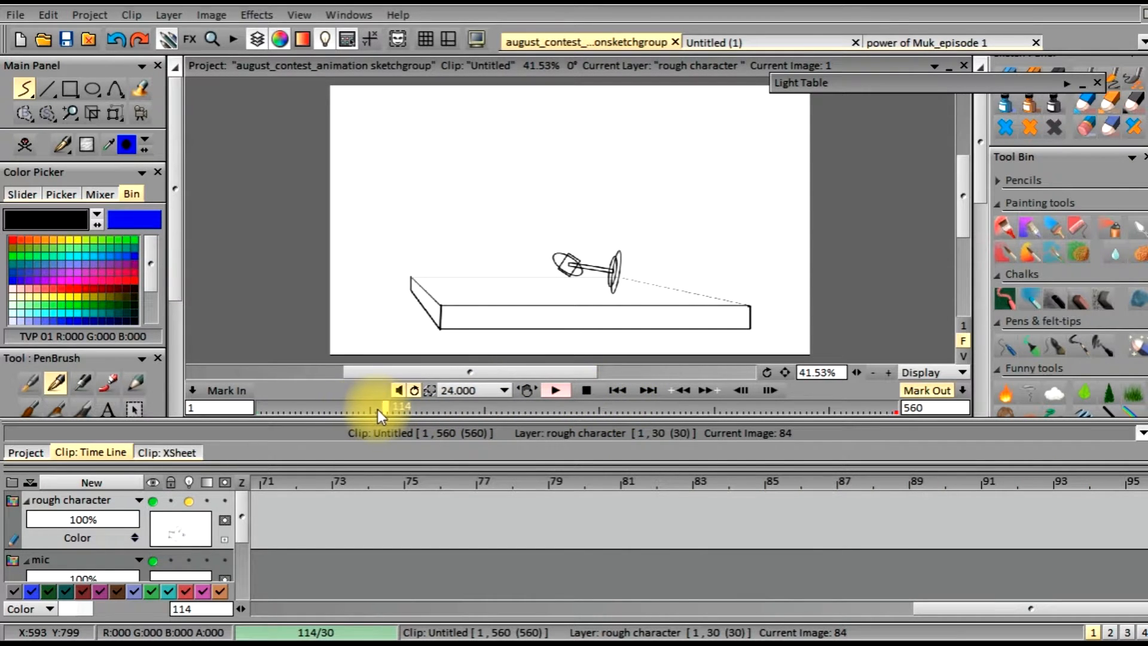
- Make frame 84 current and add a third drawing there on the rough character layer
mouse_move(384, 404)
left_mouse_down()
mouse_move(350, 404)
mouse_move(356, 412)
left_mouse_up()
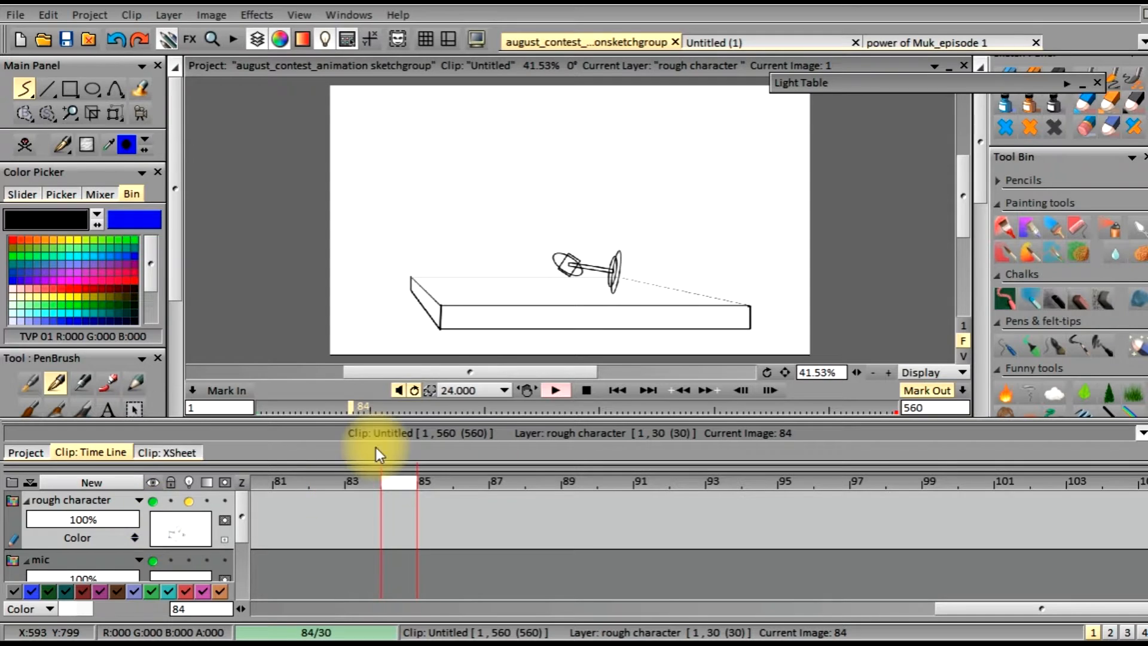
left_click(489, 240)
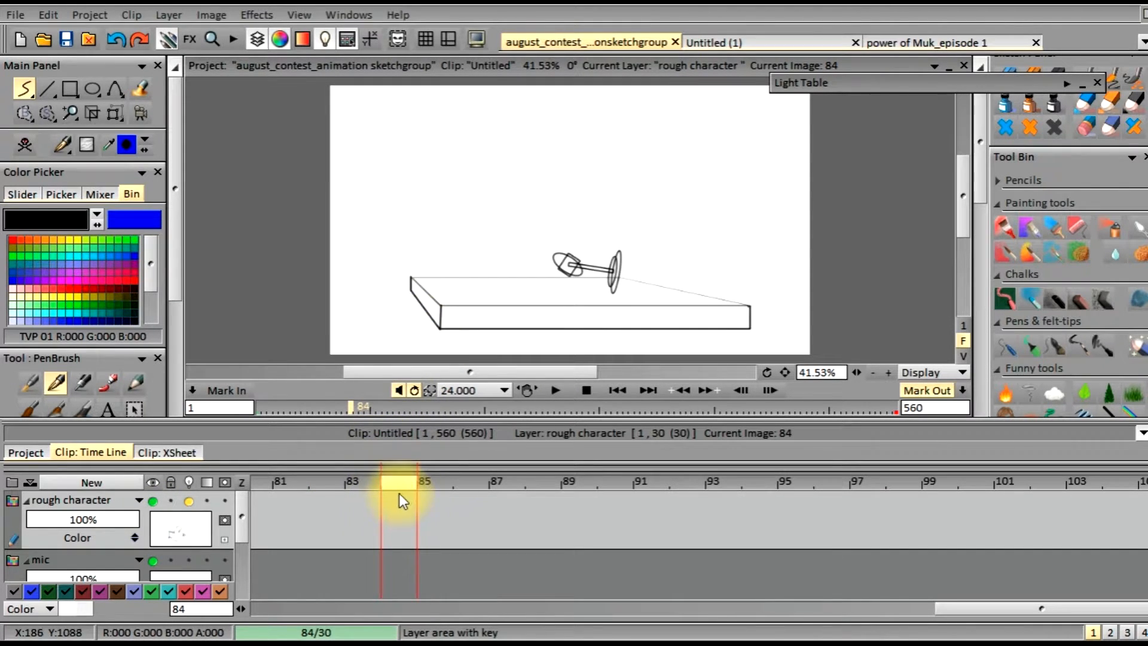
left_click(421, 240)
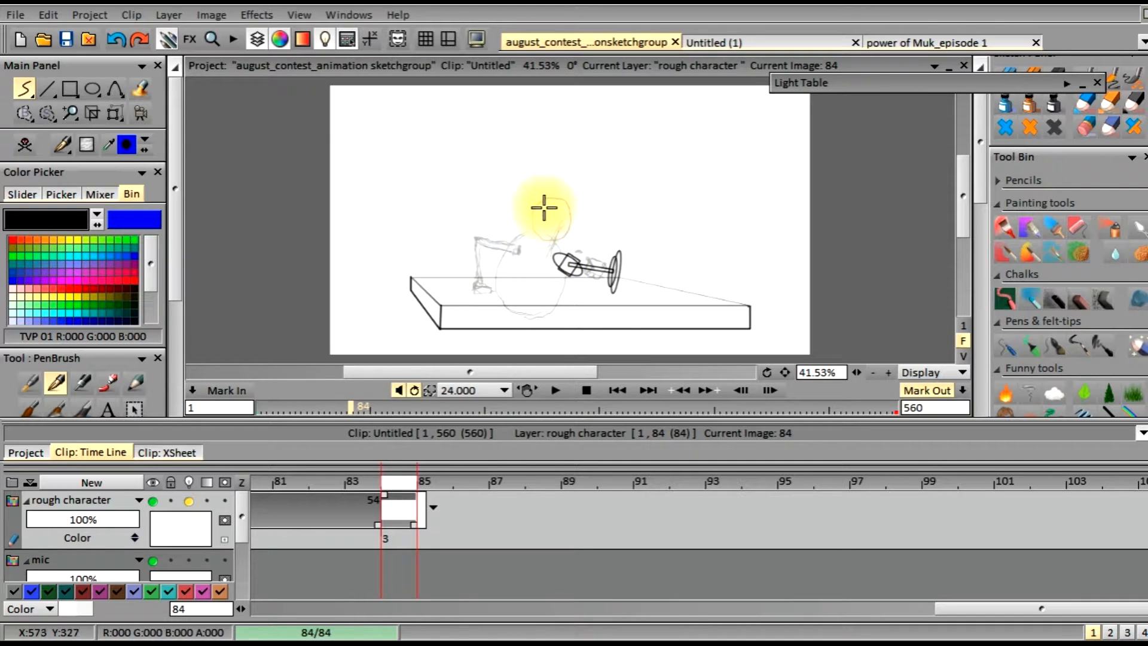
- Sketch the head, the rounded body and the raised arm of the third pose on the rough character layer at frame 84
mouse_move(532, 212)
left_mouse_down()
mouse_move(544, 243)
mouse_move(570, 210)
mouse_move(557, 197)
mouse_move(495, 277)
mouse_move(514, 311)
mouse_move(550, 308)
mouse_move(551, 231)
mouse_move(495, 259)
mouse_move(494, 297)
mouse_move(552, 308)
mouse_move(558, 241)
left_mouse_up()
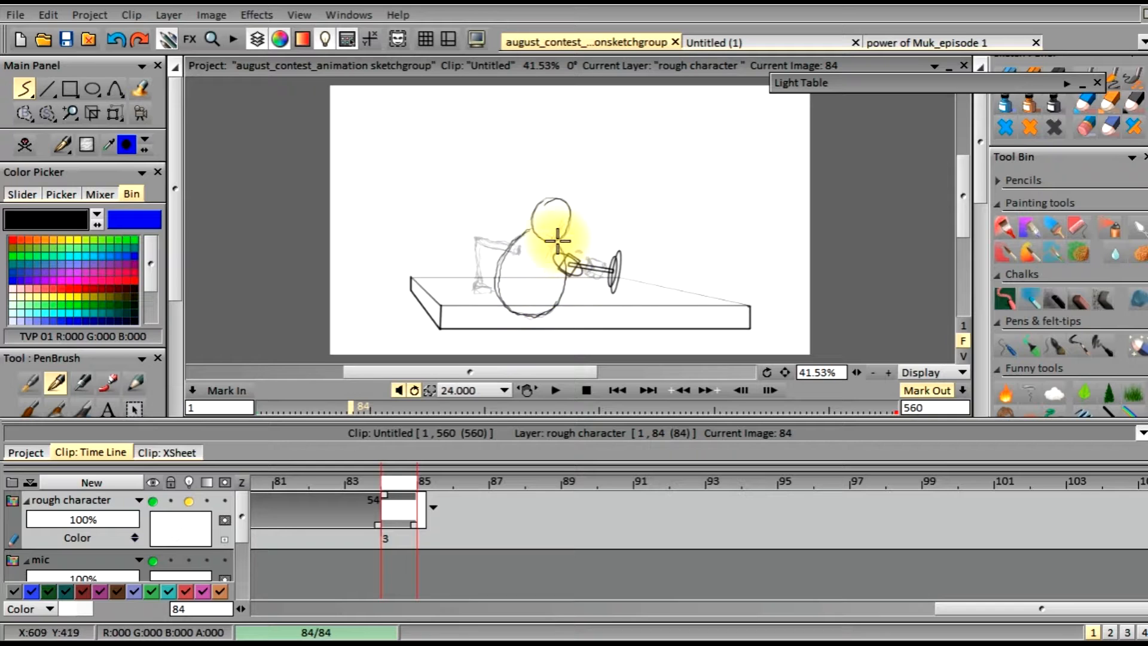
mouse_move(540, 316)
left_mouse_down()
mouse_move(560, 288)
mouse_move(559, 245)
left_mouse_up()
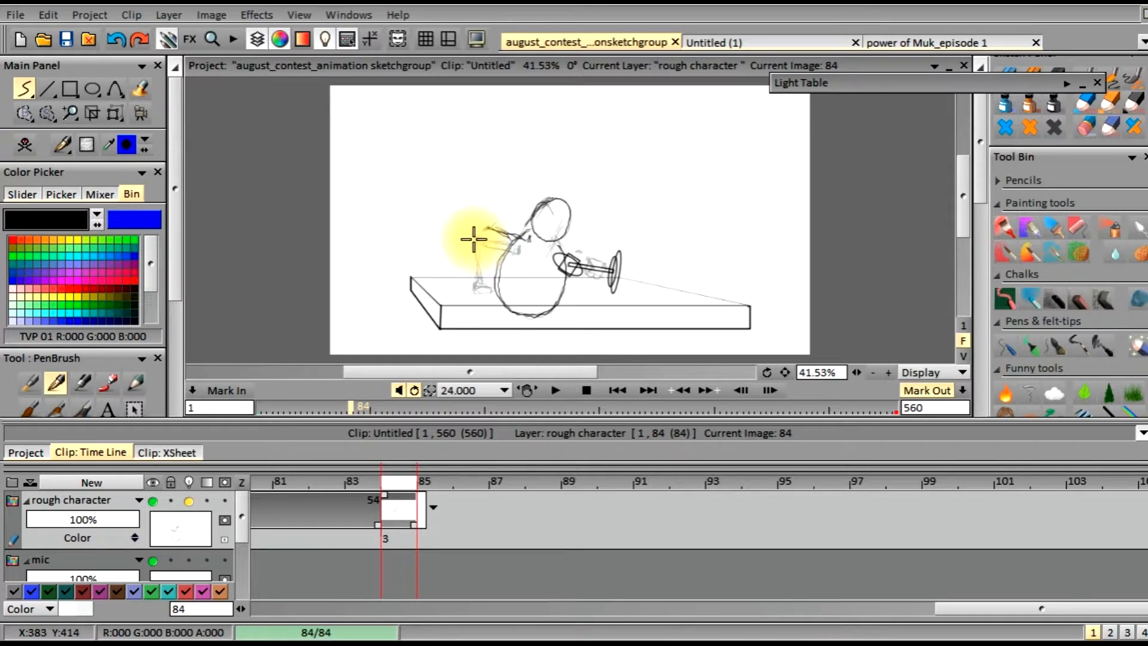
left_click_drag(475, 240, 504, 247)
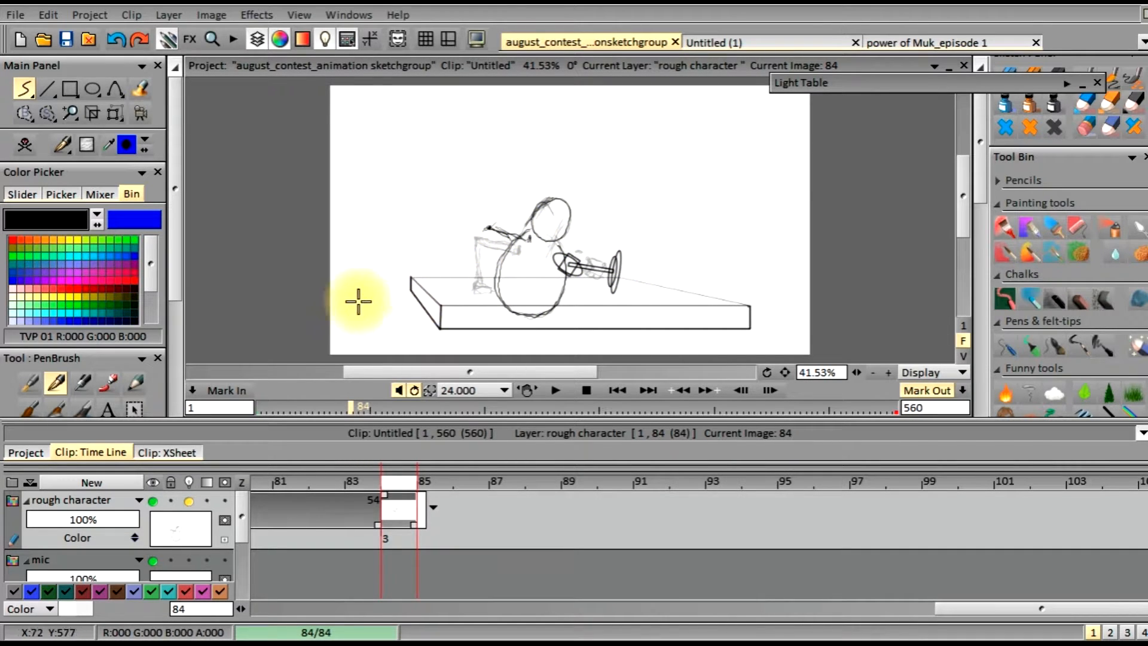
- Extend the mic layer to frame 84 and add a third microphone drawing there
left_click_drag(239, 511, 235, 537)
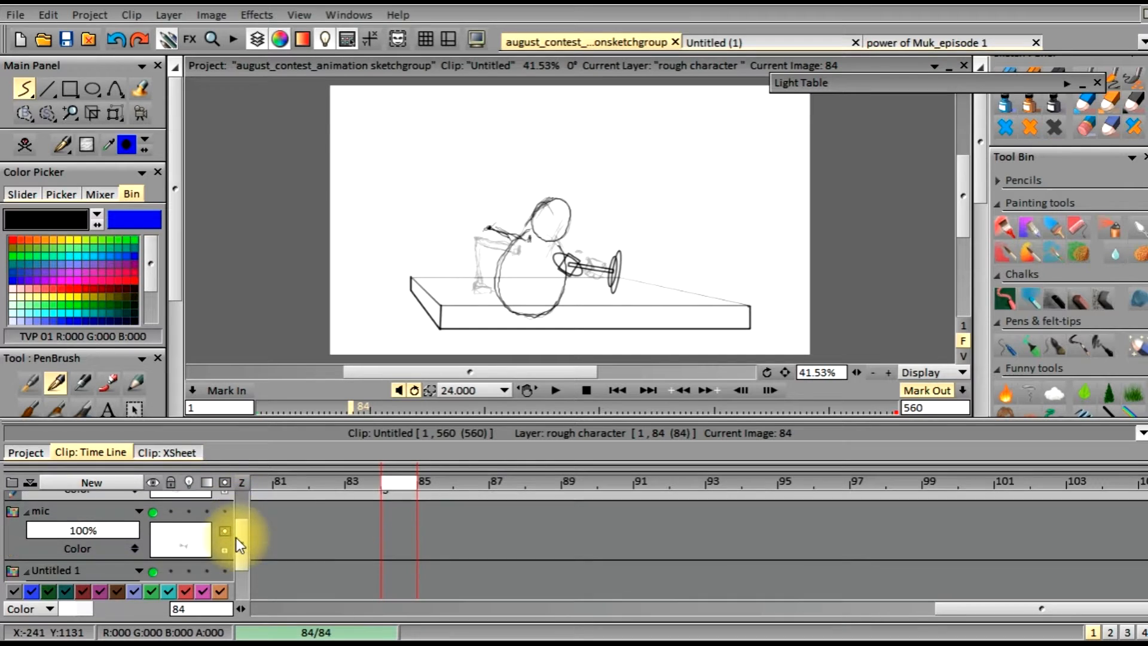
left_click(177, 543)
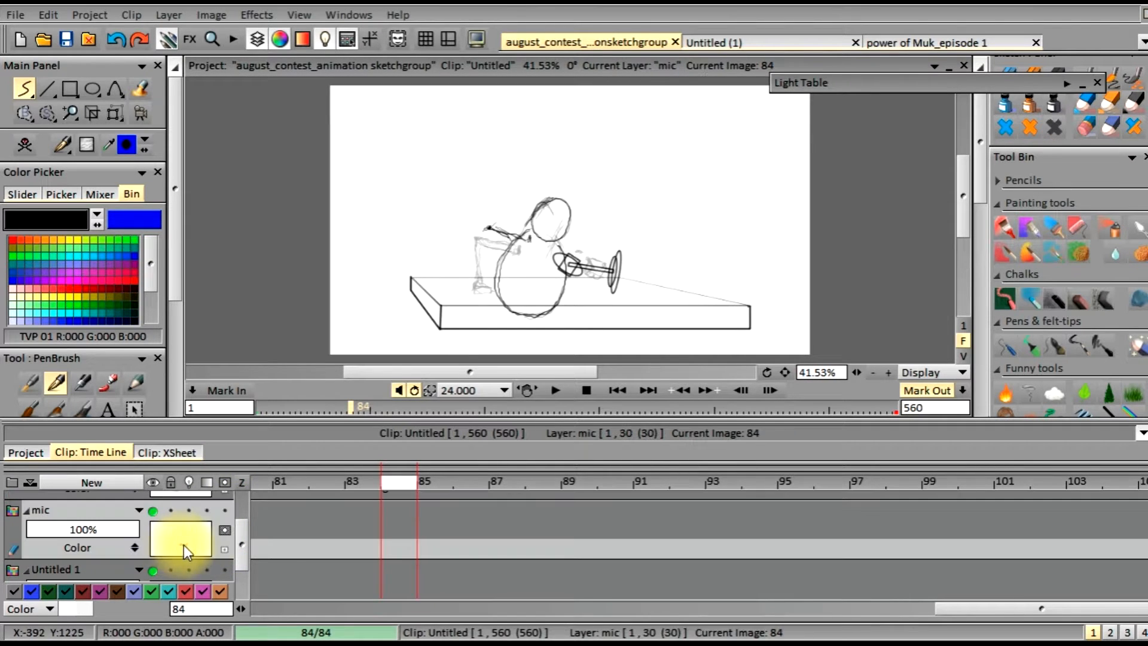
left_click(383, 235)
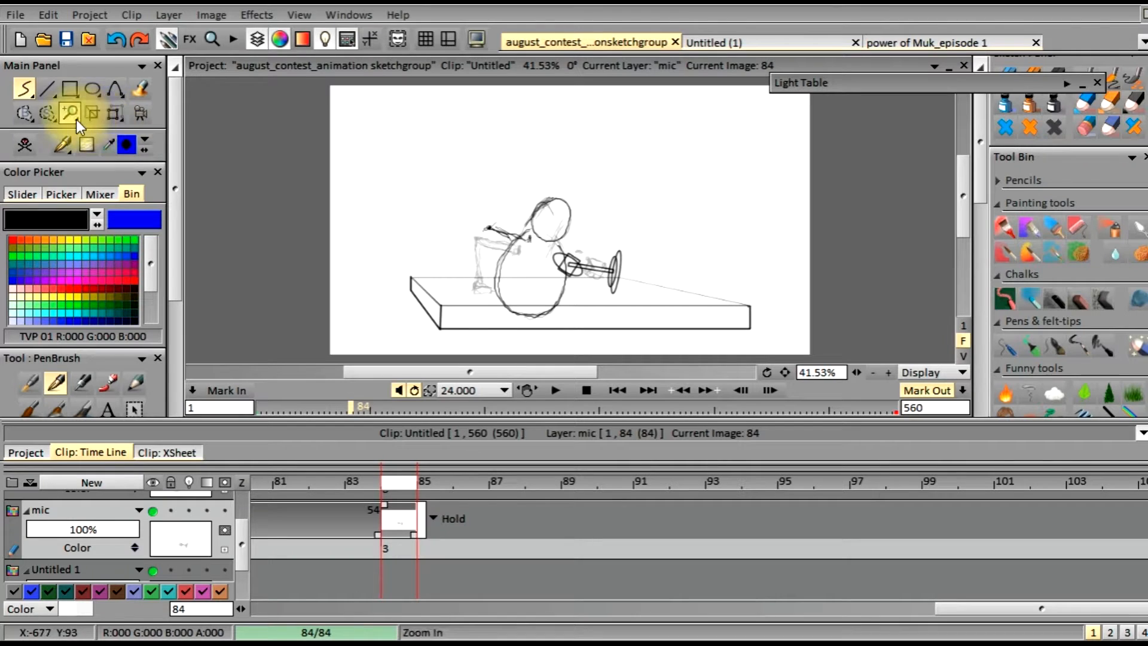
- Lasso the microphone at frame 84, rotate and move it so it stands tilted over the raised arm, and apply the transform
left_click(113, 113)
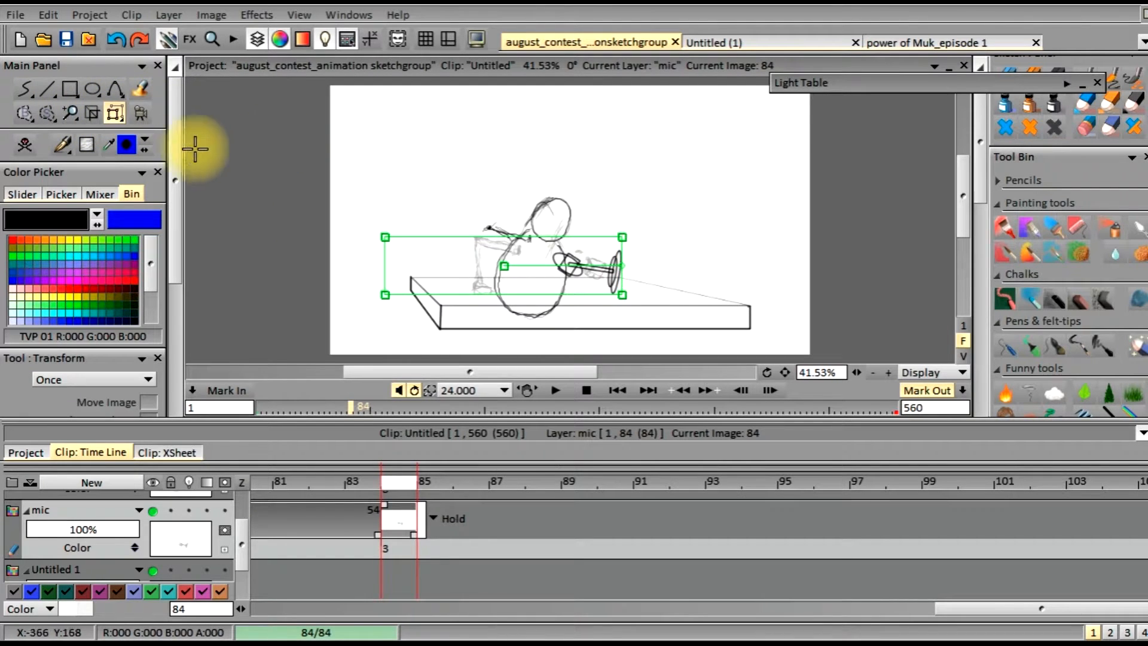
left_click(49, 114)
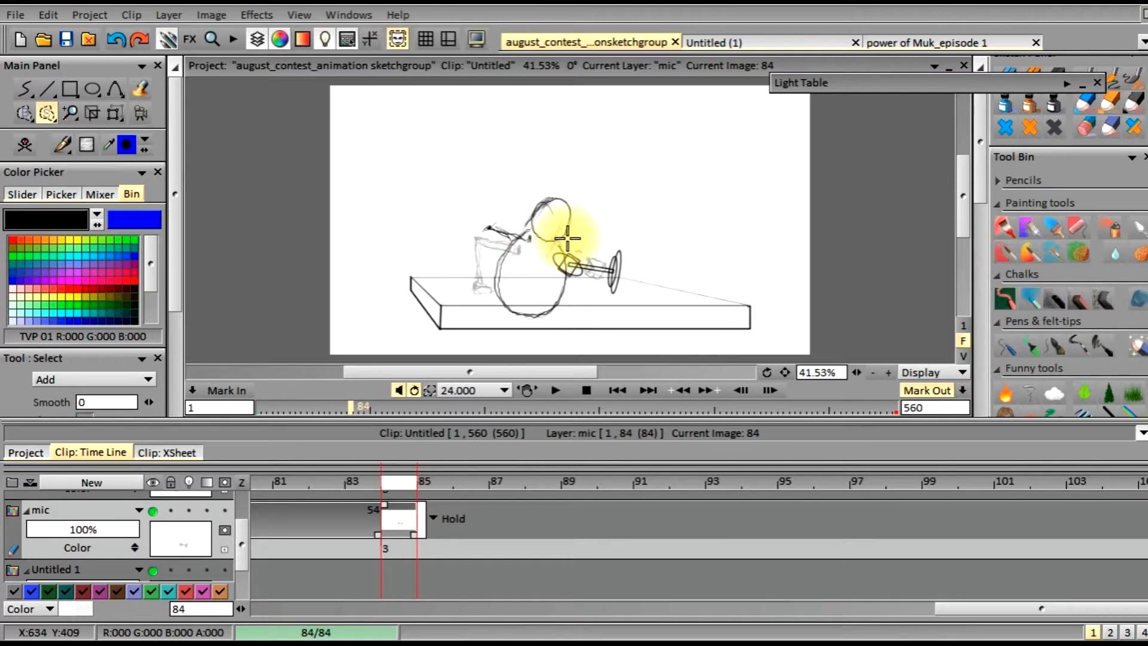
mouse_move(574, 249)
left_mouse_down()
mouse_move(549, 275)
mouse_move(563, 290)
mouse_move(619, 302)
mouse_move(636, 265)
mouse_move(609, 235)
mouse_move(568, 237)
left_mouse_up()
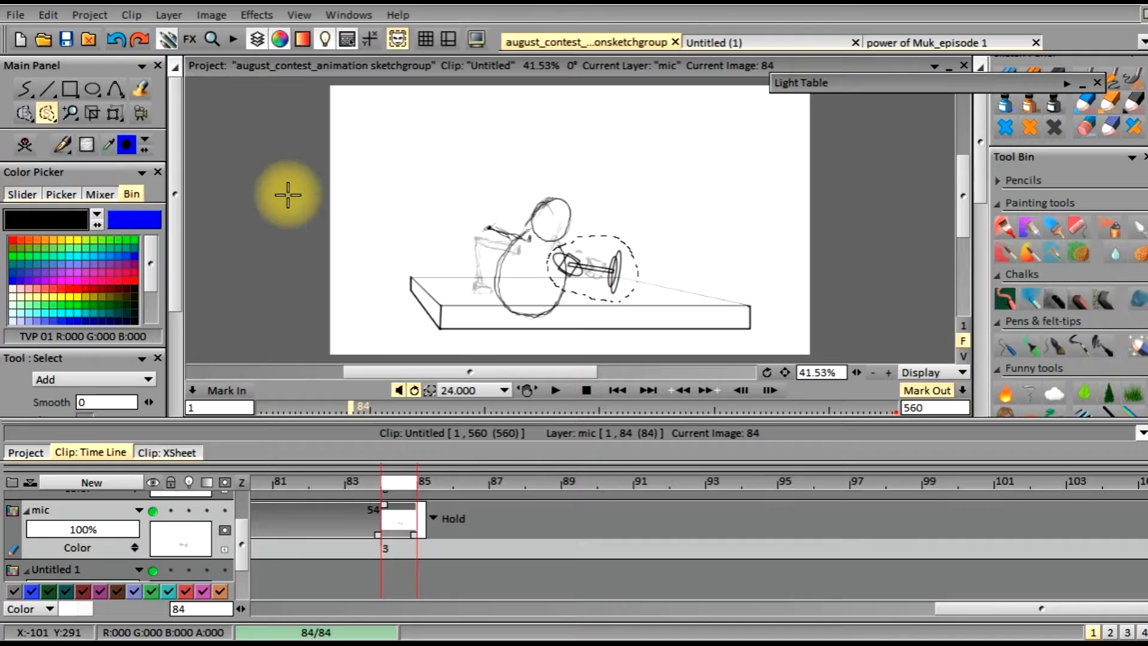
left_click(116, 114)
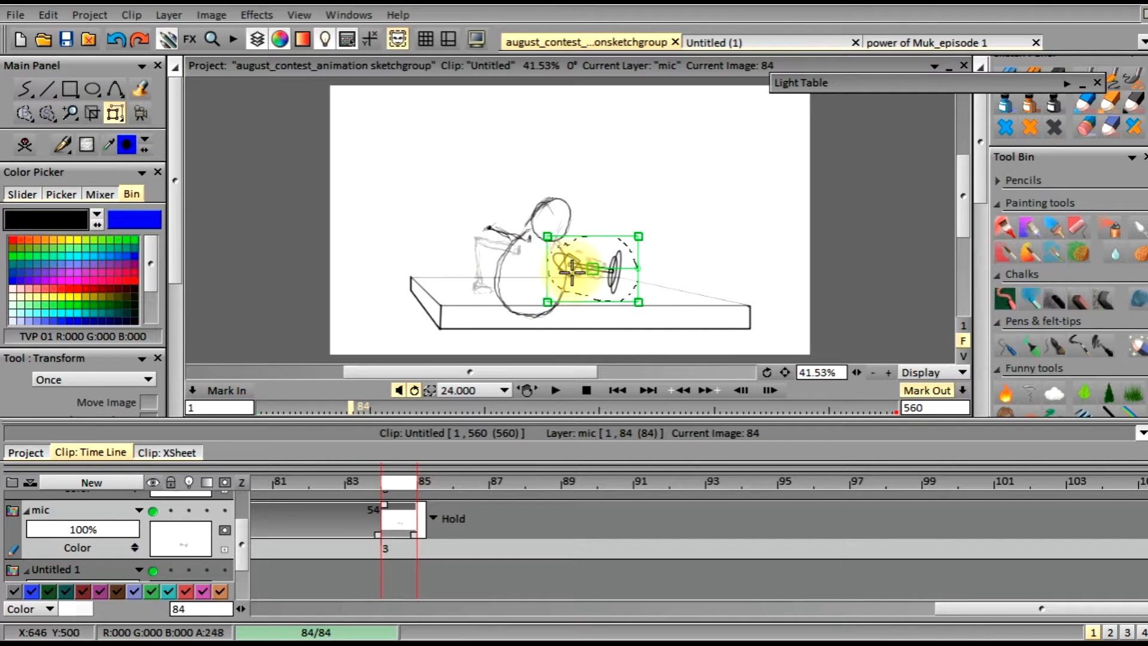
mouse_move(635, 272)
left_mouse_down()
mouse_move(568, 300)
mouse_move(598, 264)
mouse_move(502, 263)
mouse_move(487, 223)
mouse_move(495, 230)
left_mouse_up()
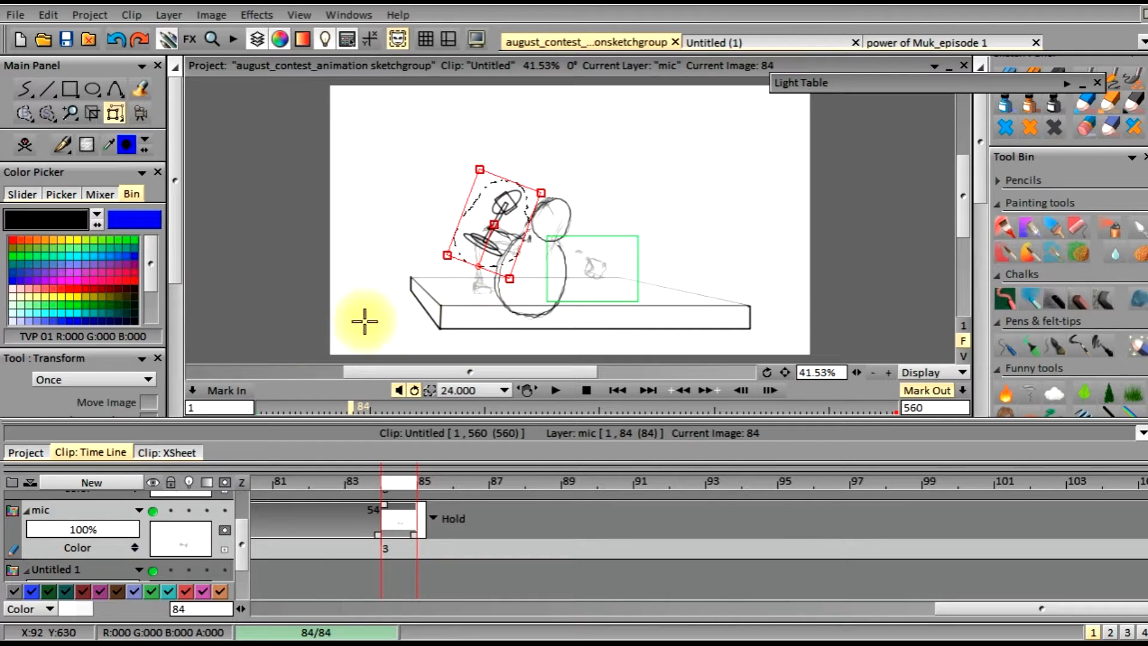
left_click_drag(174, 256, 174, 389)
left_click(141, 395)
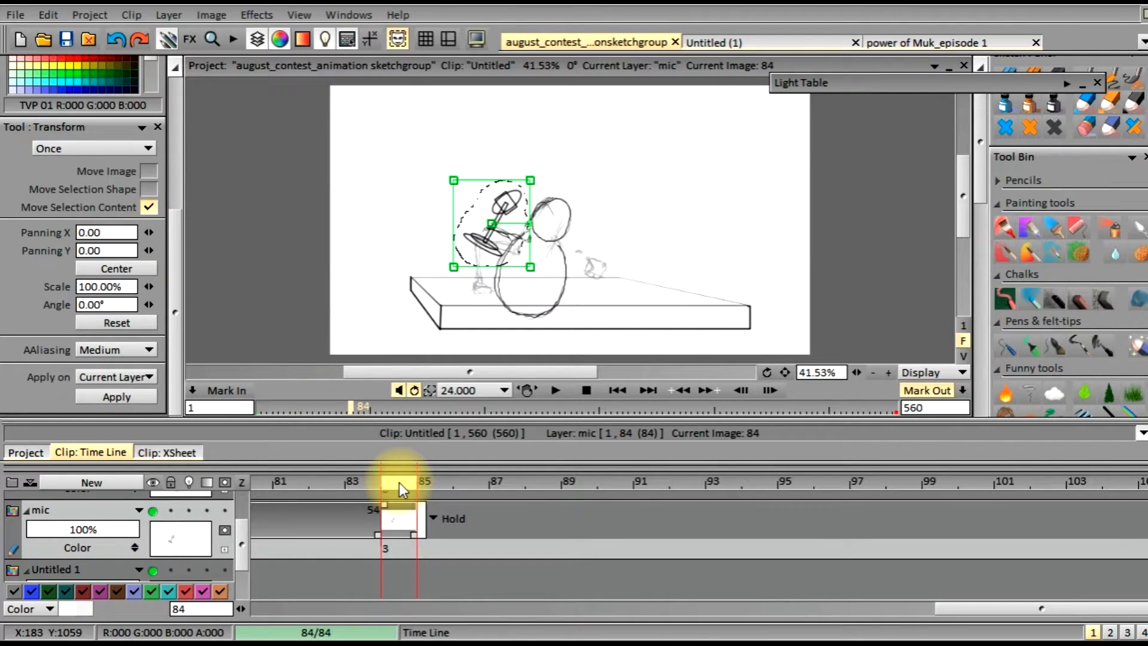
- Make frame 83 current, switch back to the freehand stroke and clear the selection around the microphone
left_click(372, 489)
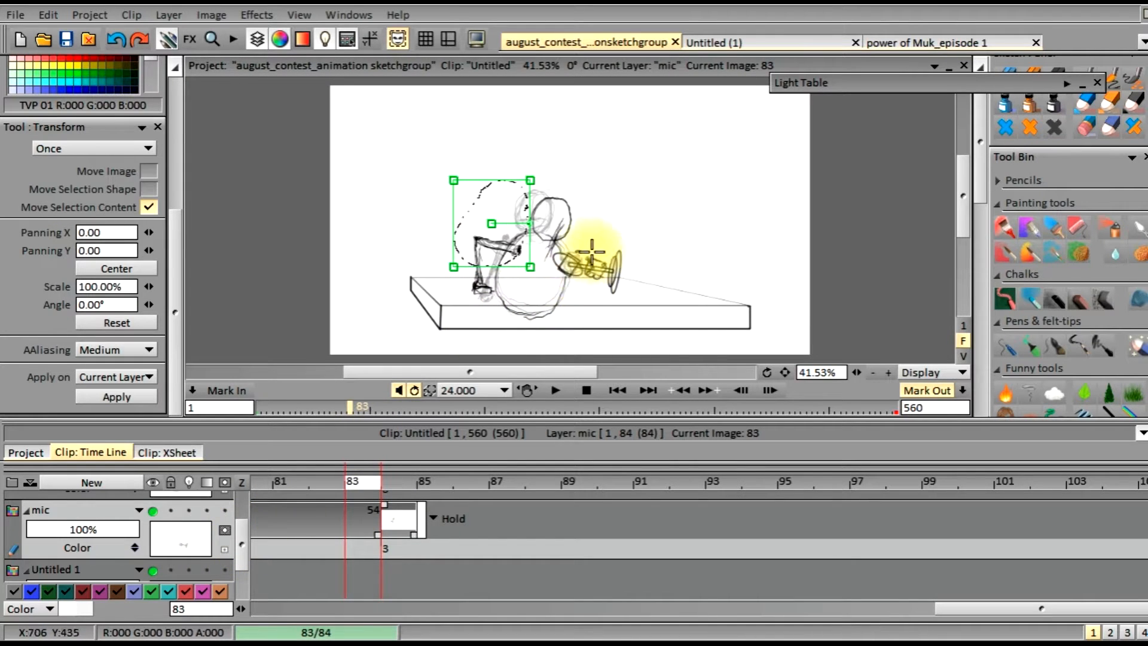
left_click_drag(175, 281, 173, 143)
left_click(31, 91)
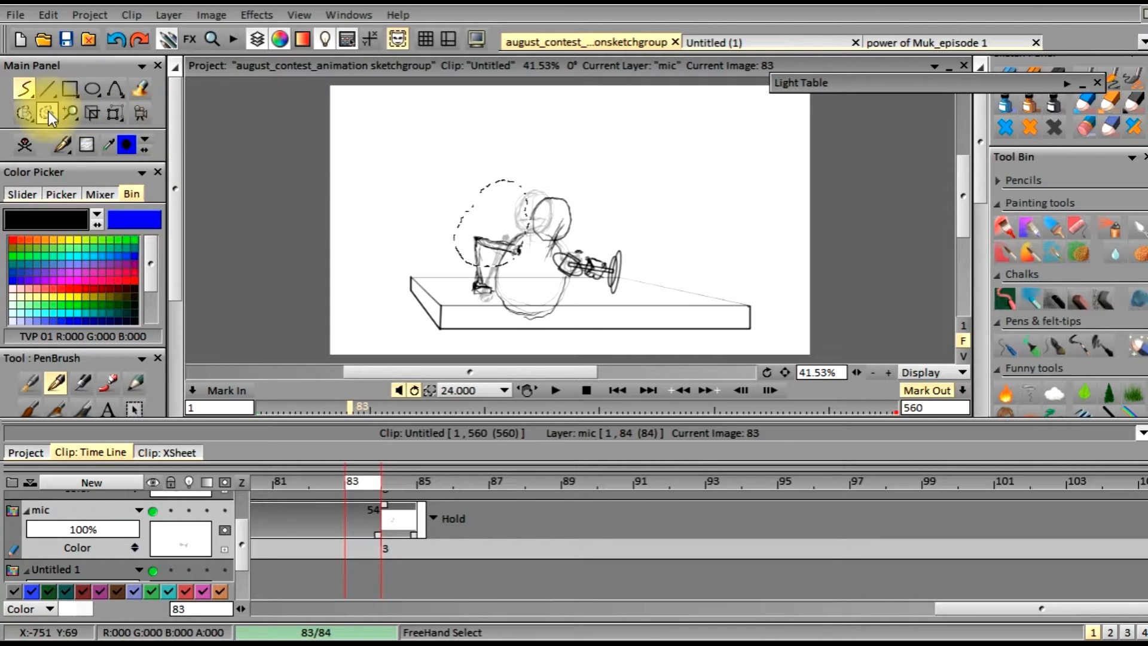
left_click(47, 113)
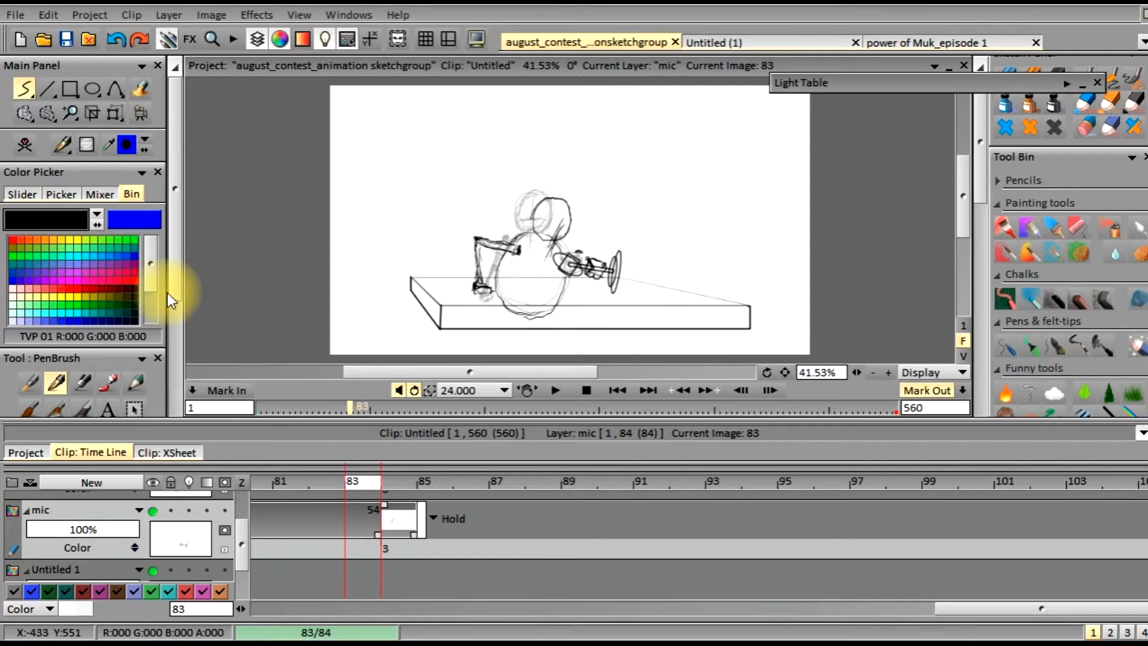
- On the rough character layer at frame 83, outline the hand beside the microphone and copy it as a custom brush
mouse_move(239, 531)
left_mouse_down()
mouse_move(237, 567)
mouse_move(238, 515)
left_mouse_up()
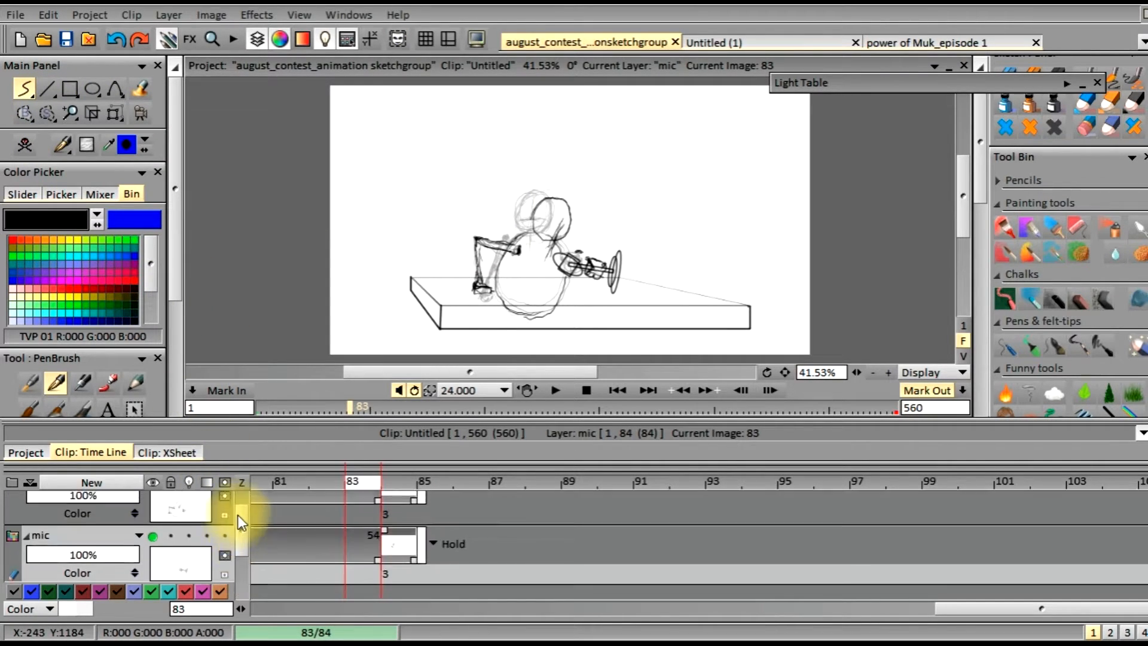
left_click(201, 520)
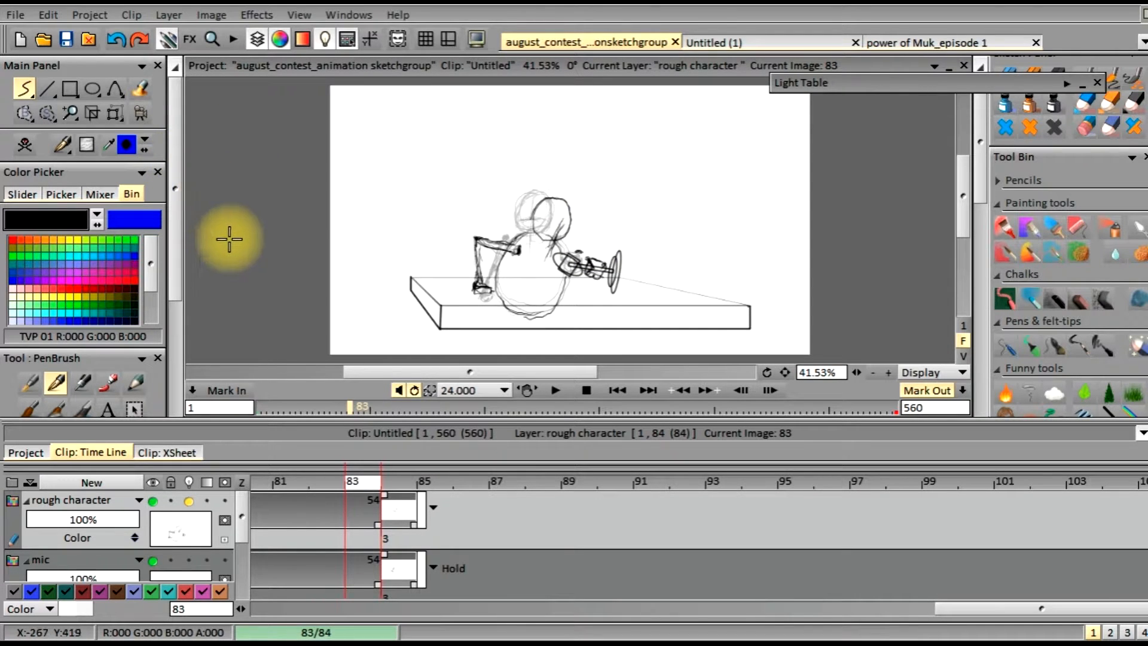
left_click(51, 115)
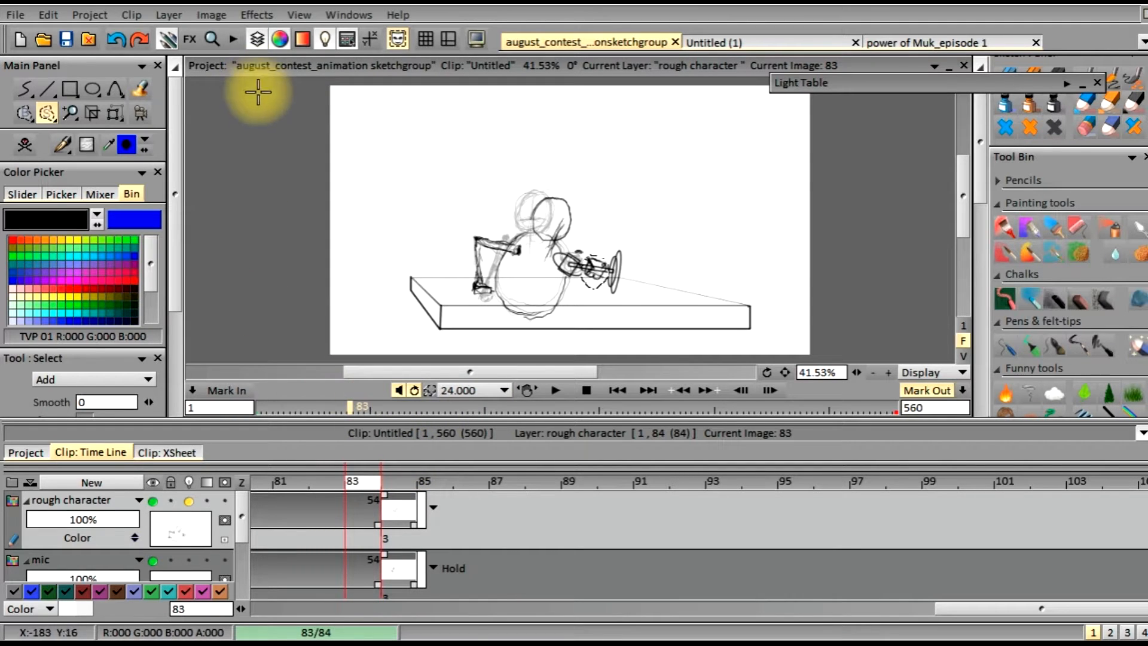
left_click(25, 114)
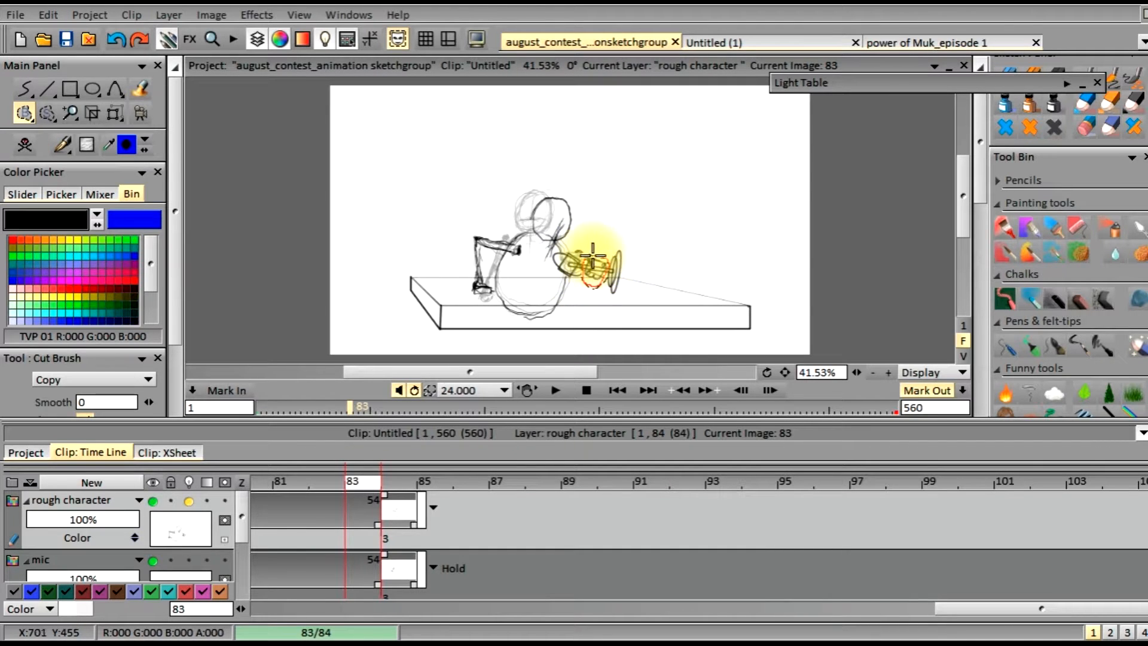
left_click_drag(593, 255, 601, 258)
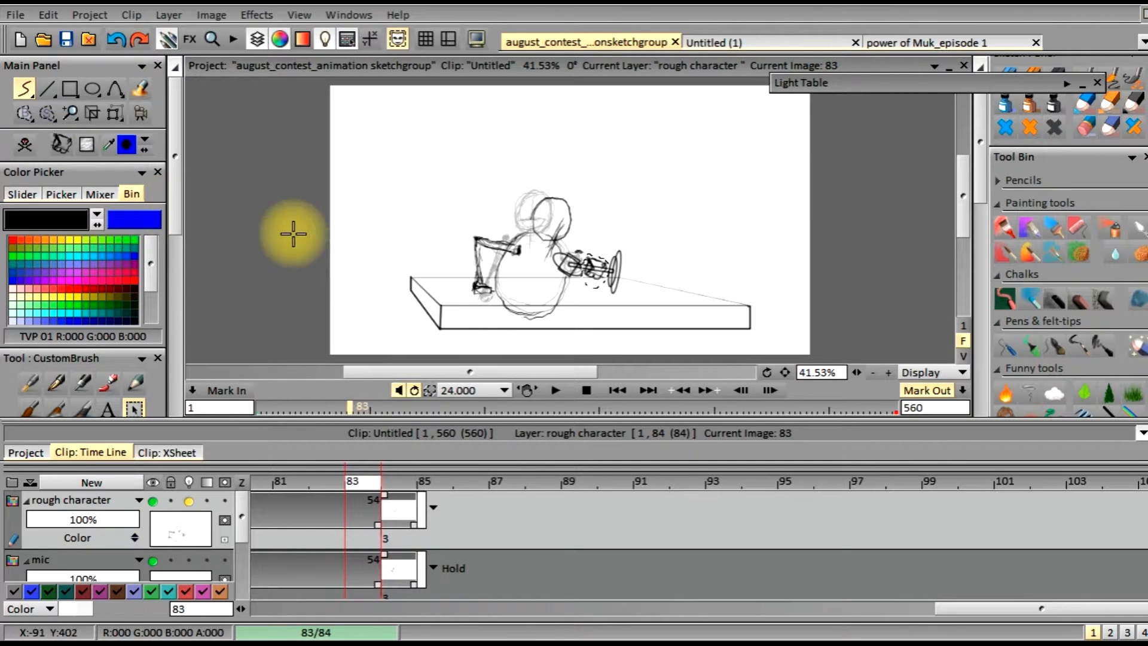
- Return to frame 84, clear the selection and stamp the copied hand in the empty space beside the raised microphone
left_click(398, 482)
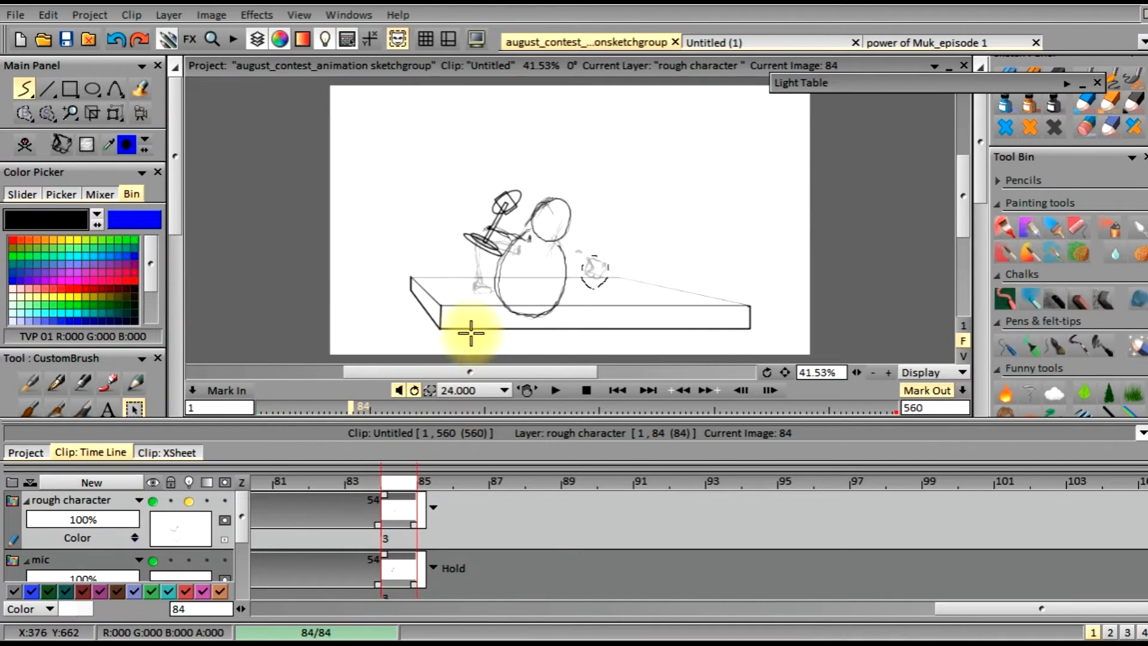
right_click(47, 114)
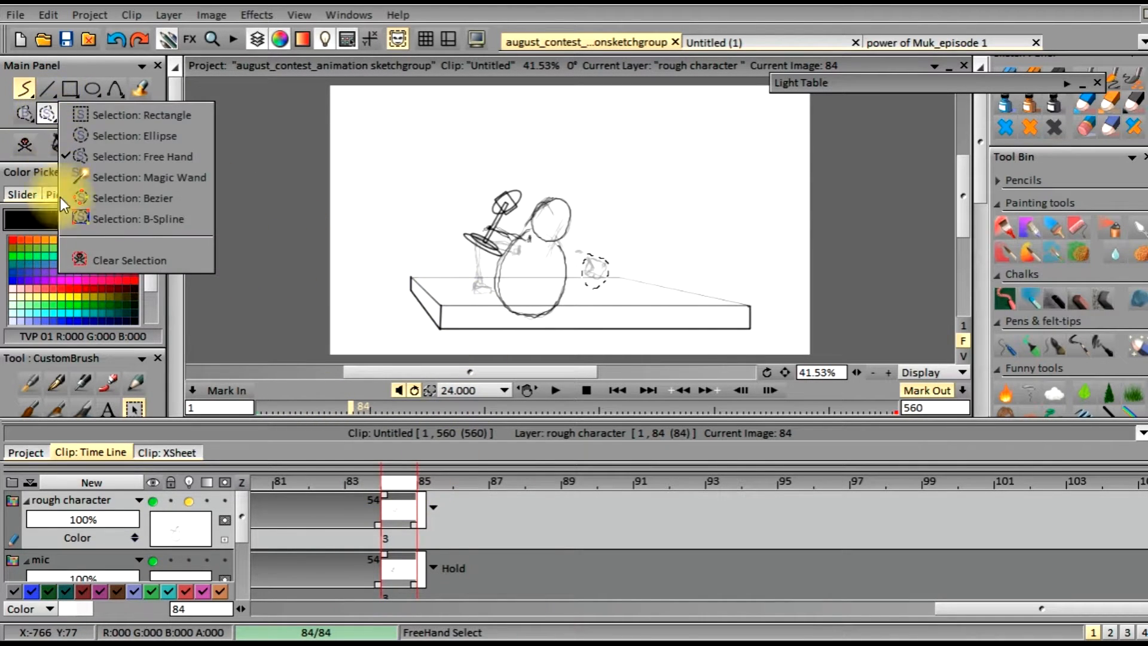
left_click(89, 255)
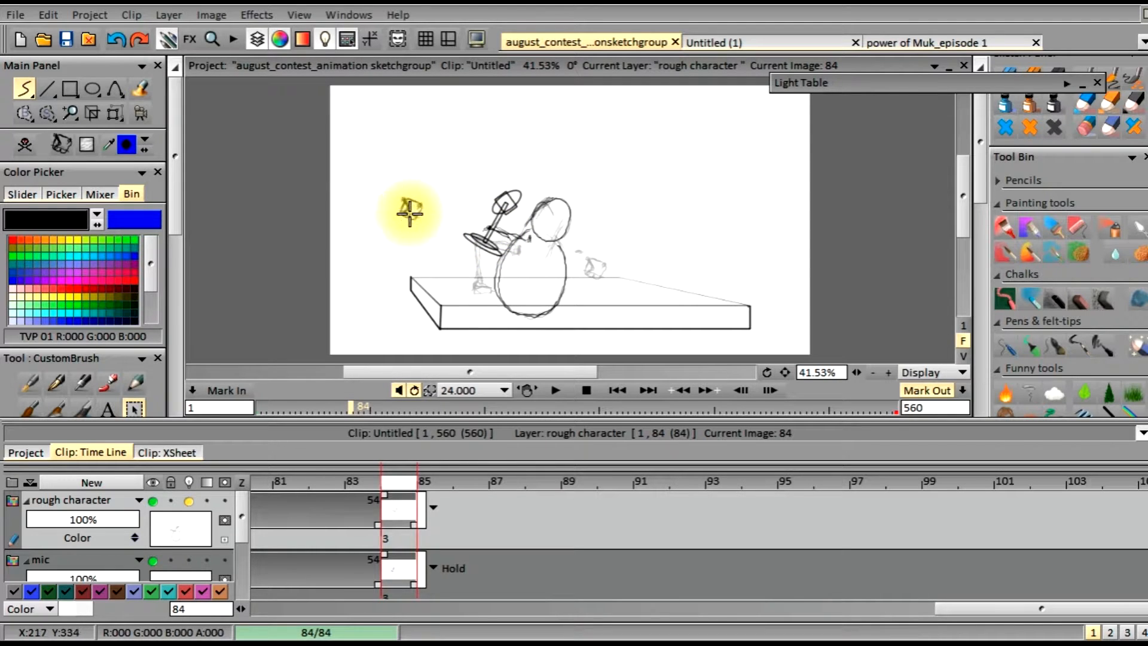
left_click_drag(419, 202, 411, 198)
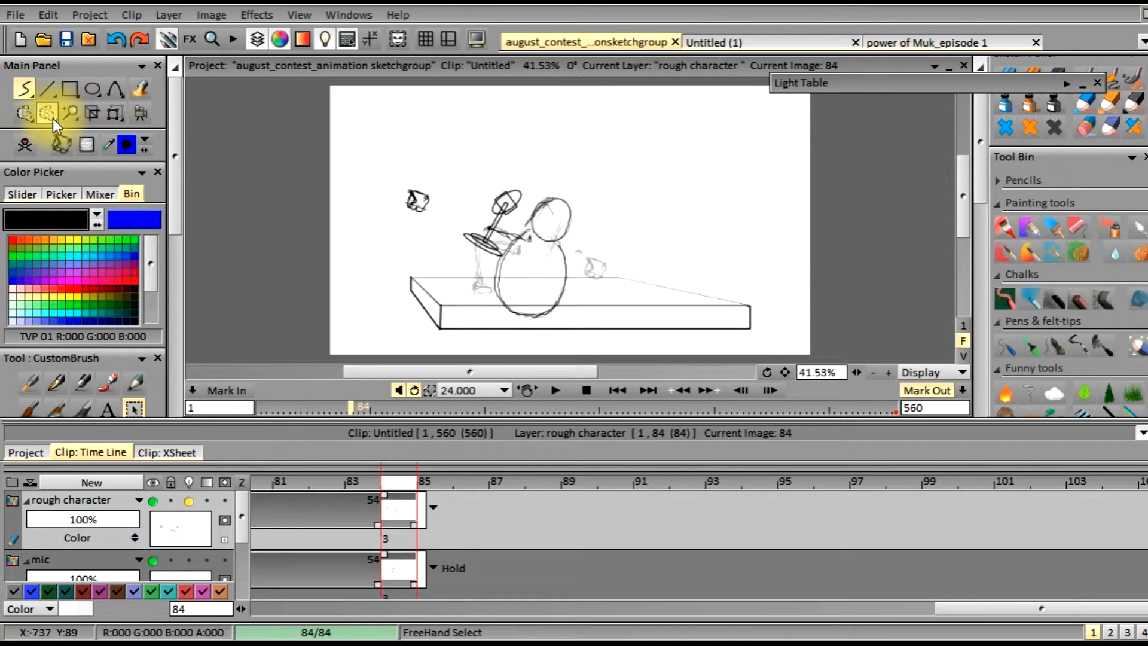
- Lasso the stamped hand, turn it and move it onto the raised microphone's stand, and apply the transform
left_click(51, 114)
mouse_move(411, 180)
left_mouse_down()
mouse_move(435, 192)
mouse_move(413, 226)
left_mouse_up()
left_click(115, 113)
mouse_move(439, 180)
left_mouse_down()
mouse_move(407, 175)
mouse_move(406, 200)
mouse_move(483, 235)
left_mouse_up()
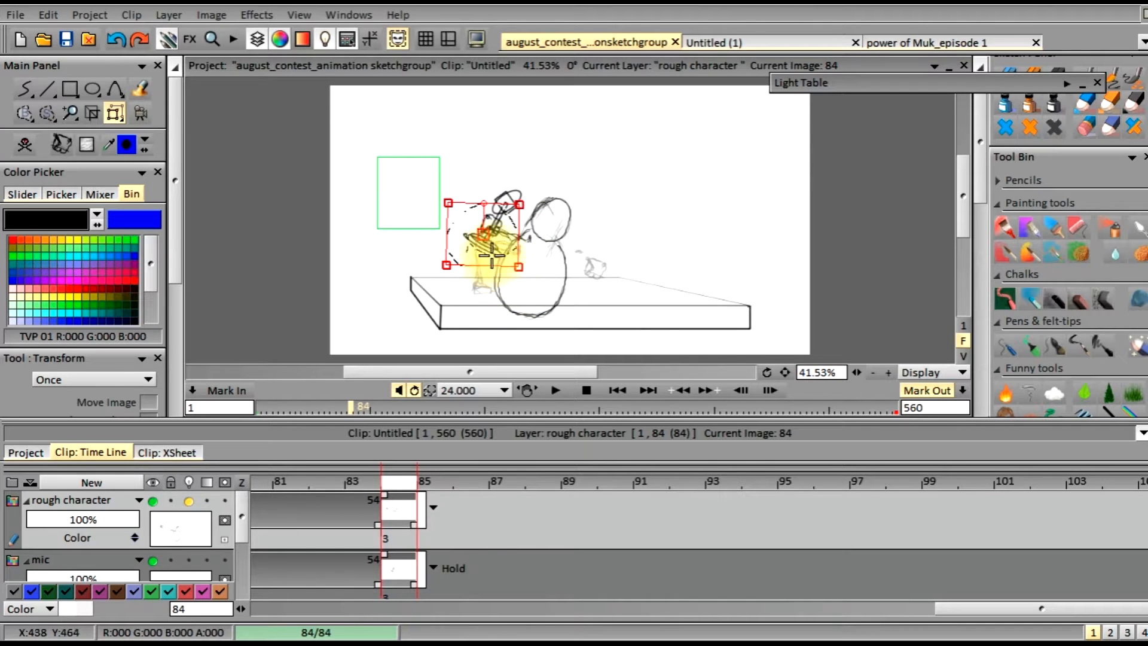
left_click_drag(485, 233, 486, 236)
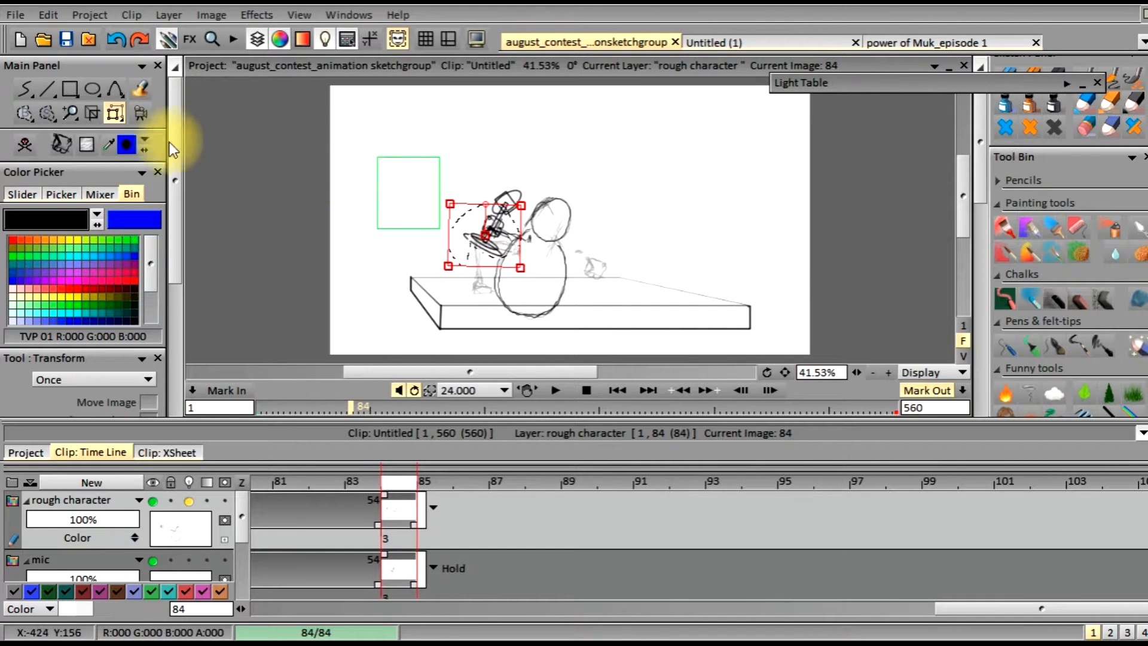
scroll(161, 285, "down", 5)
left_click(142, 397)
left_click_drag(171, 405, 175, 184)
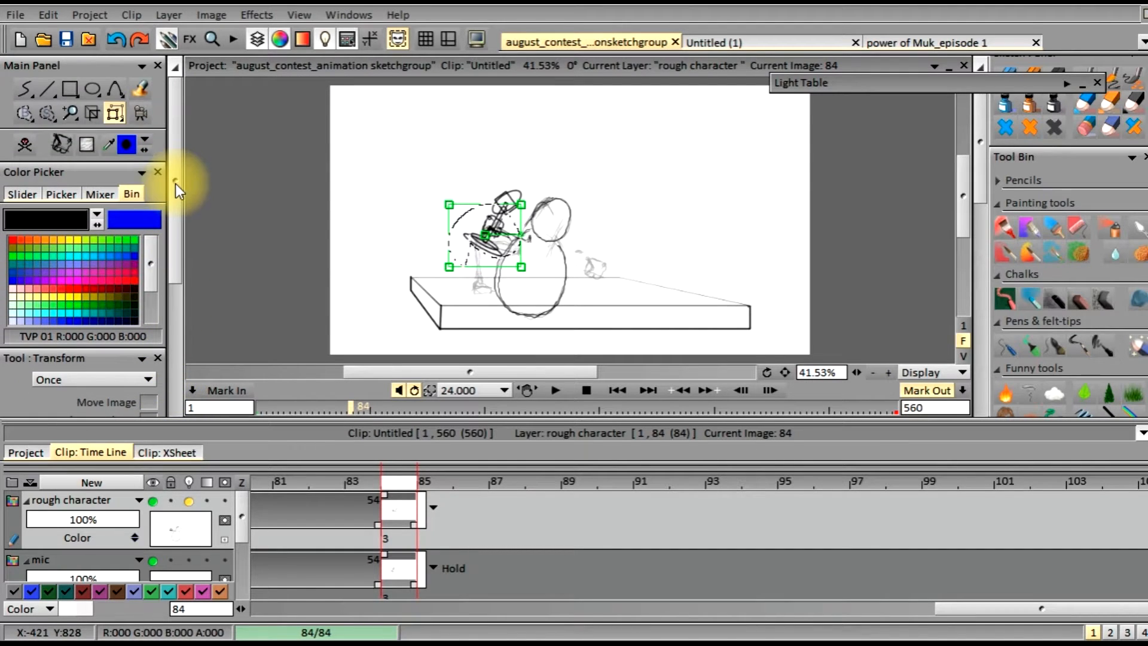
- Clear the selection around the hand placed on the microphone stand
right_click(30, 91)
left_click(30, 91)
right_click(48, 119)
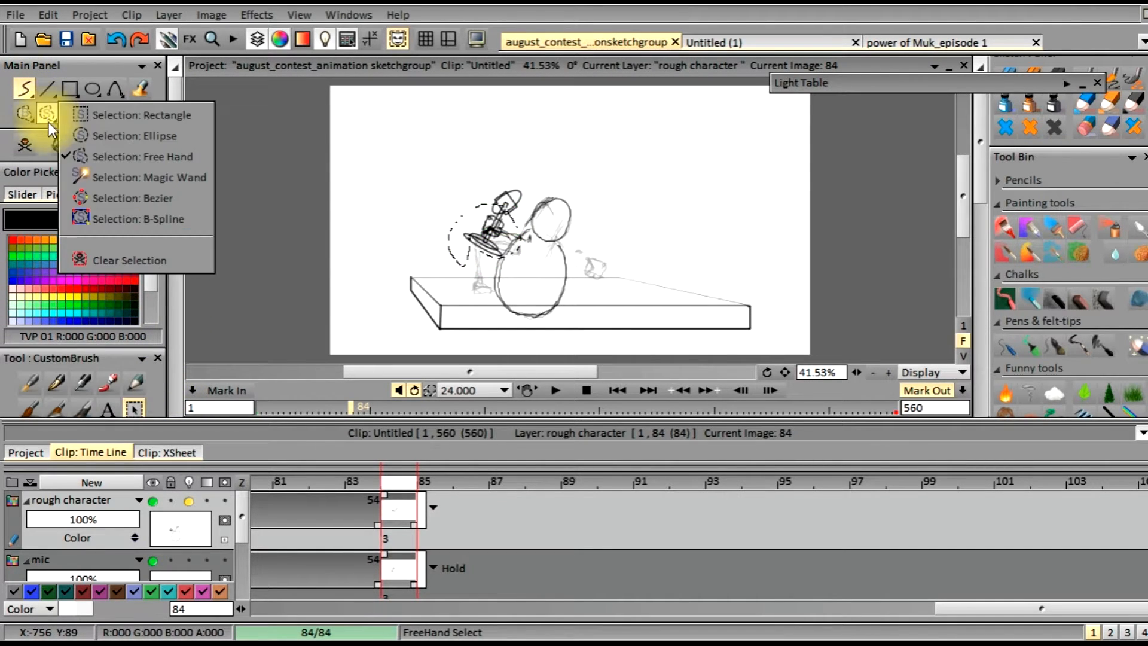
left_click(48, 114)
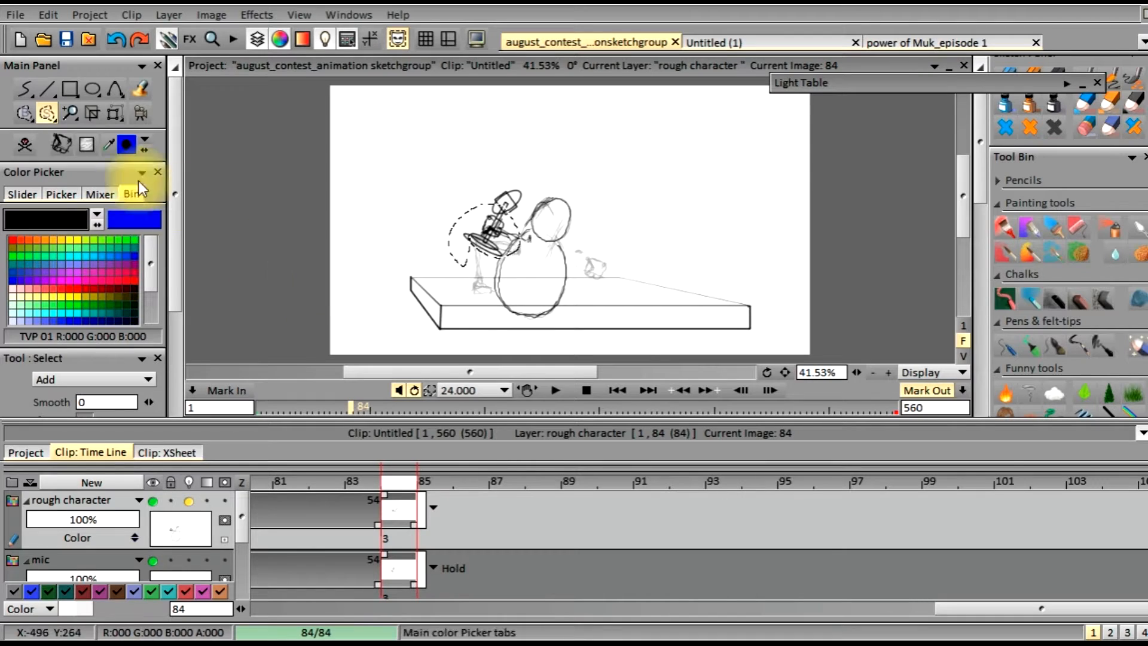
right_click(48, 113)
left_click(149, 263)
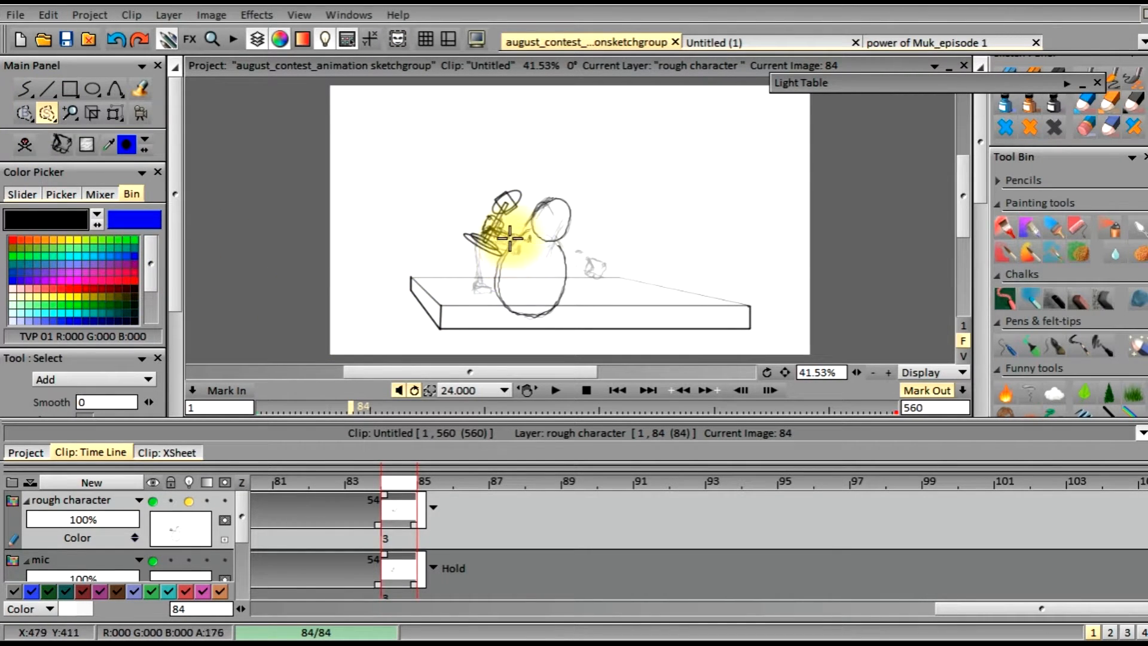
left_click_drag(512, 240, 478, 227)
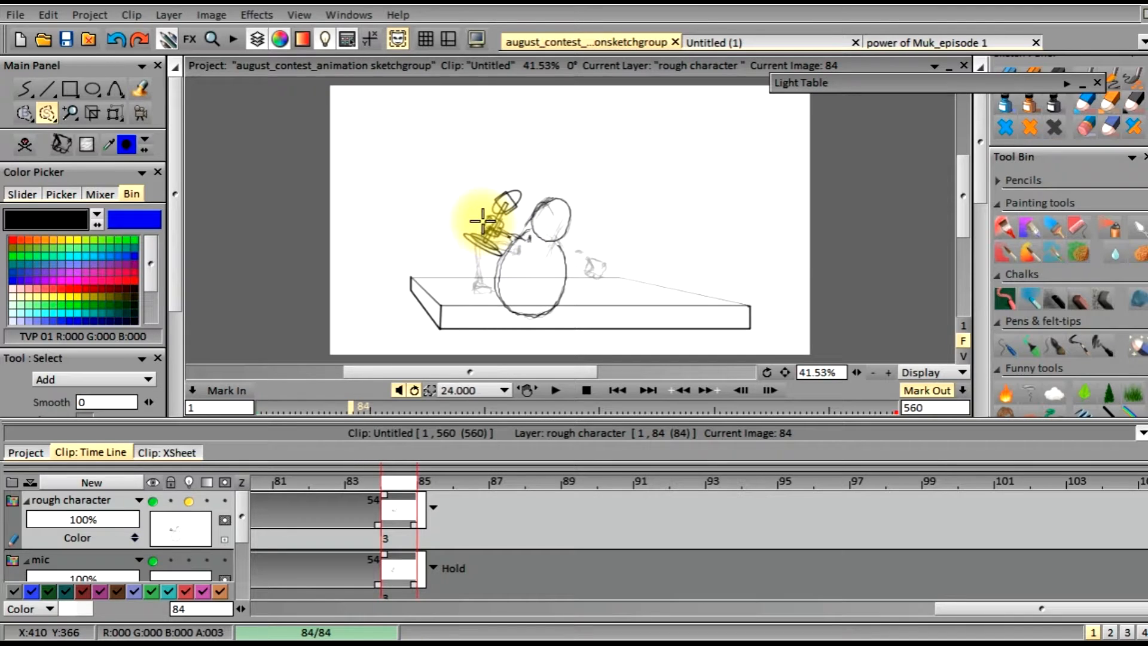
right_click(47, 114)
left_click(108, 259)
- Switch back to freehand pen brush strokes and sketch the character's other arm bent down toward the desk in front of the body
left_click(24, 88)
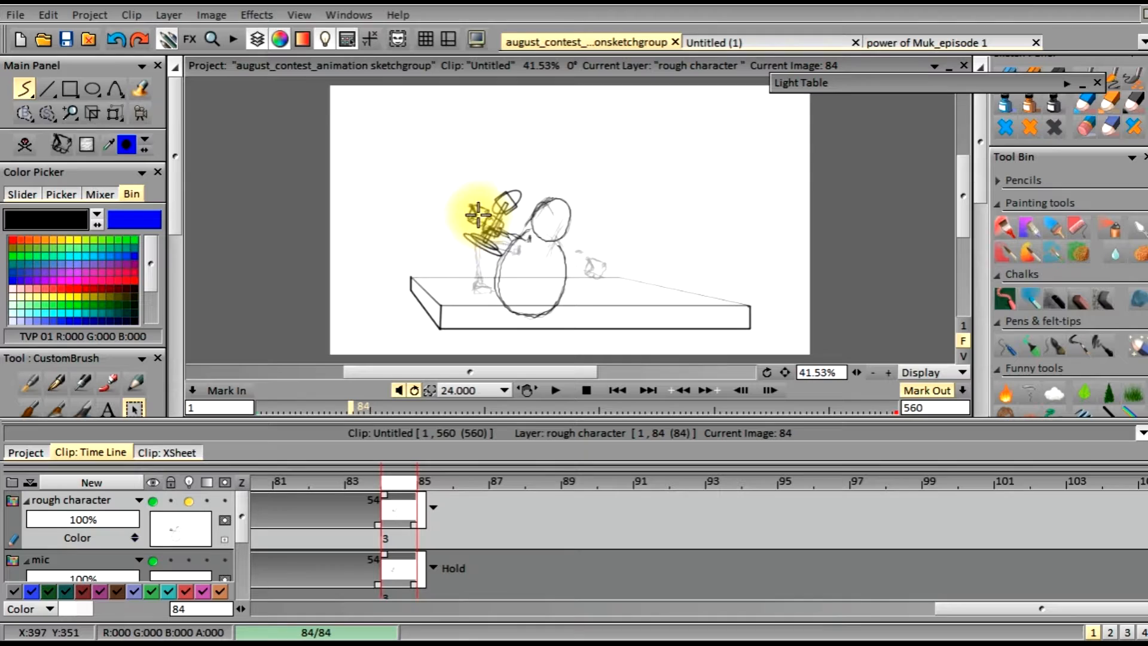
left_click(63, 143)
left_click(66, 162)
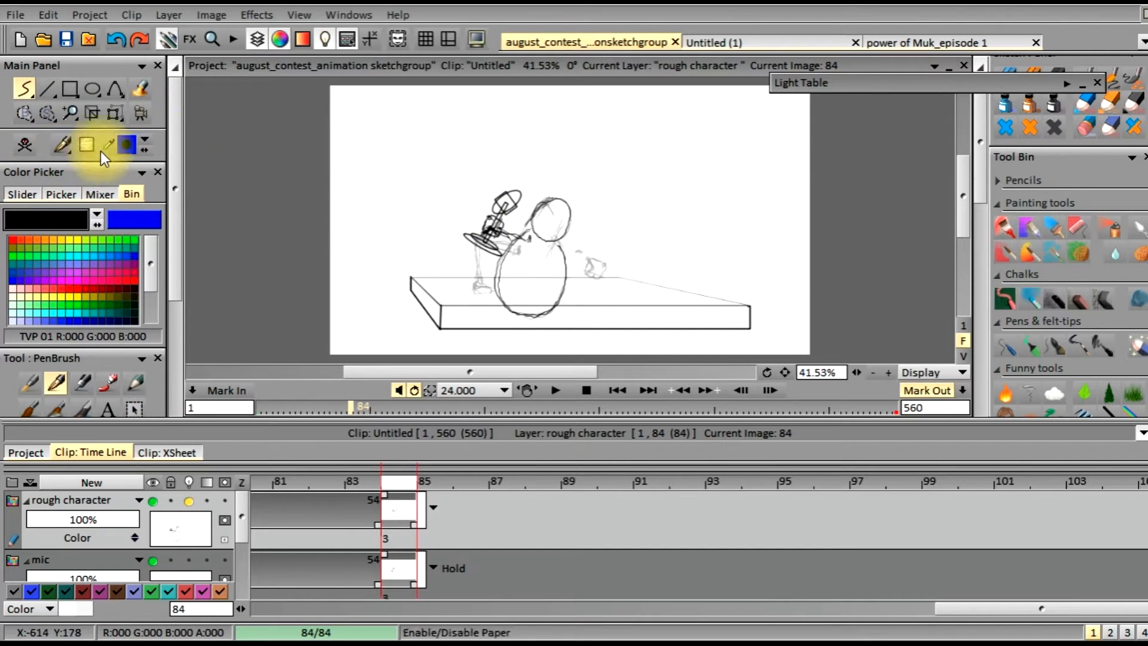
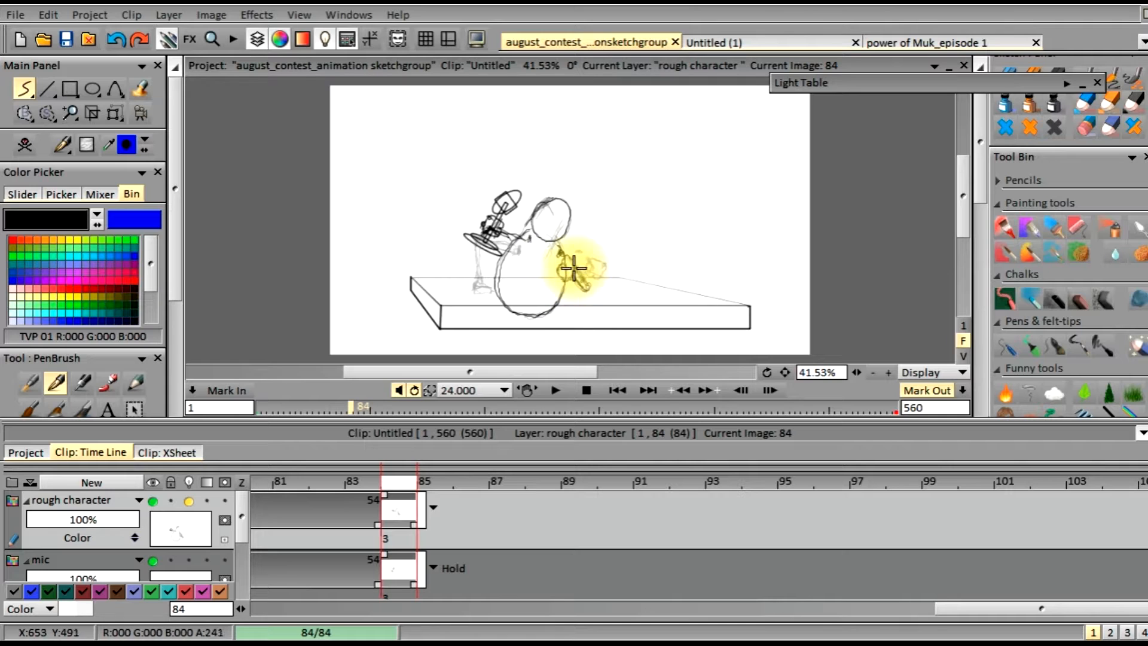
left_click_drag(588, 290, 572, 255)
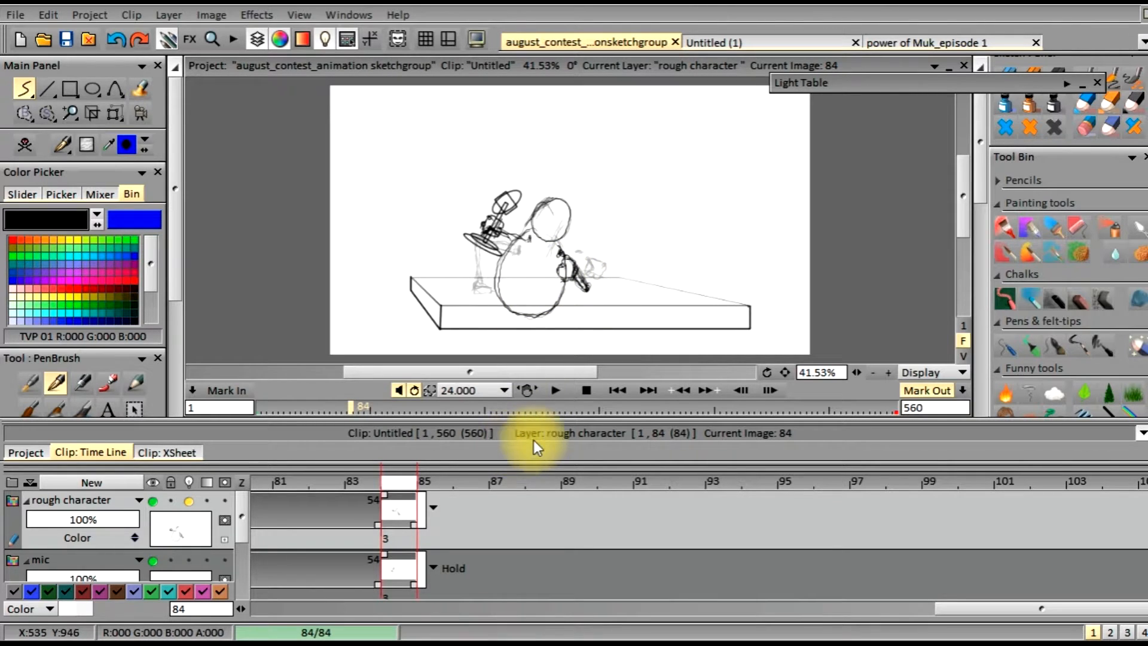
- Play the animation from the first frame to check the timing of the rough character's key poses
left_click(617, 390)
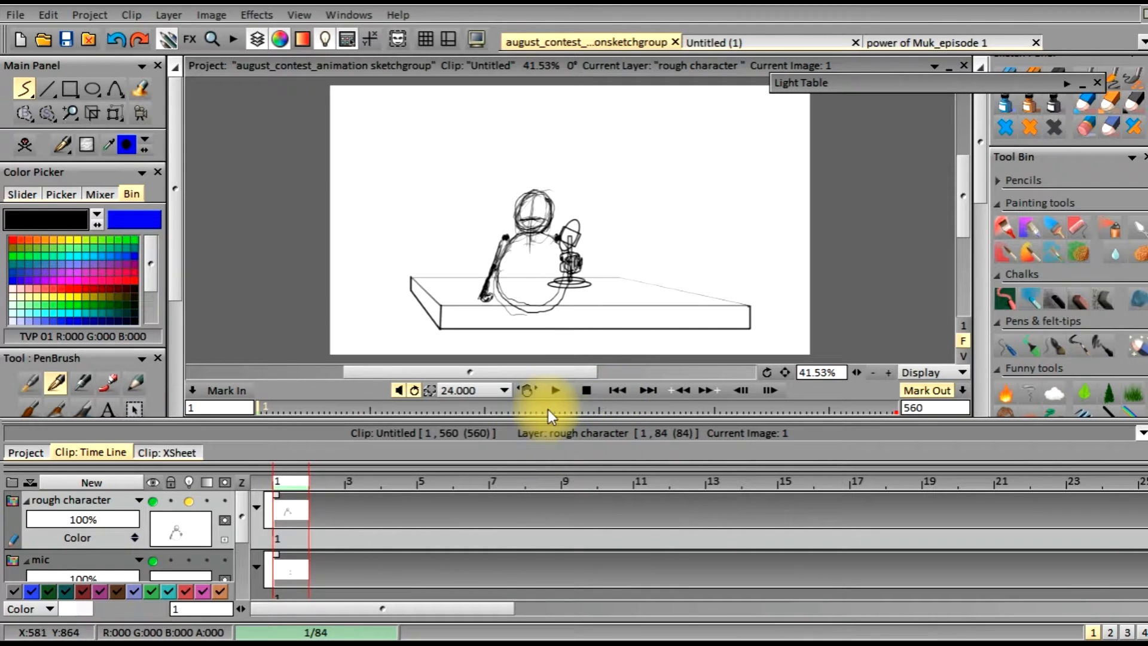
left_click(560, 387)
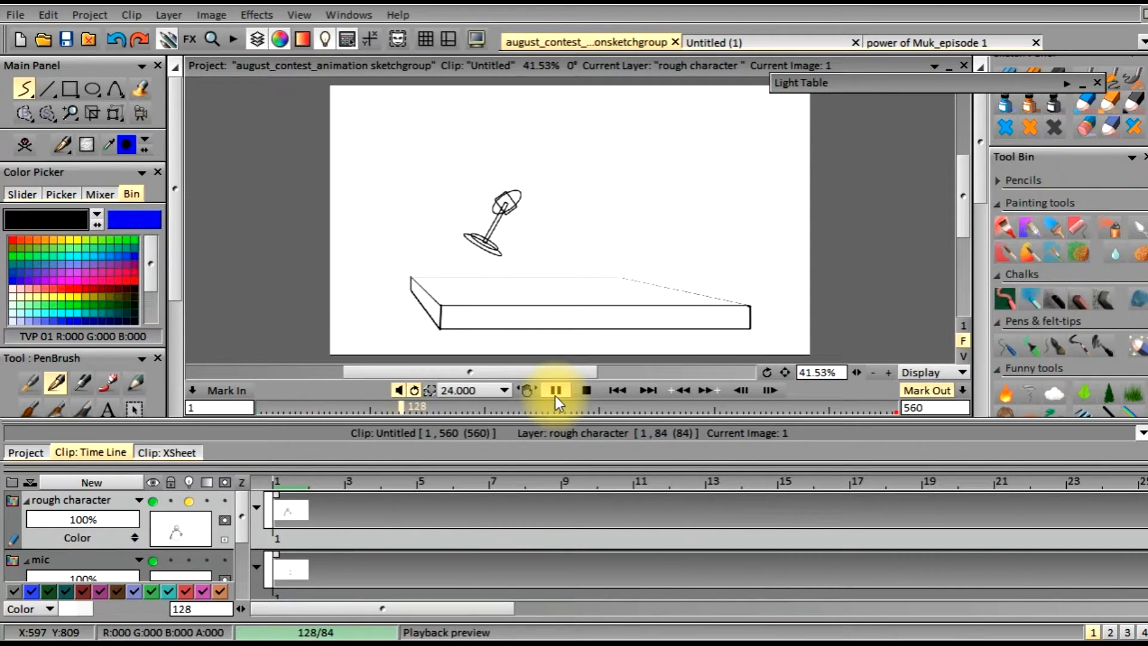
left_click(557, 390)
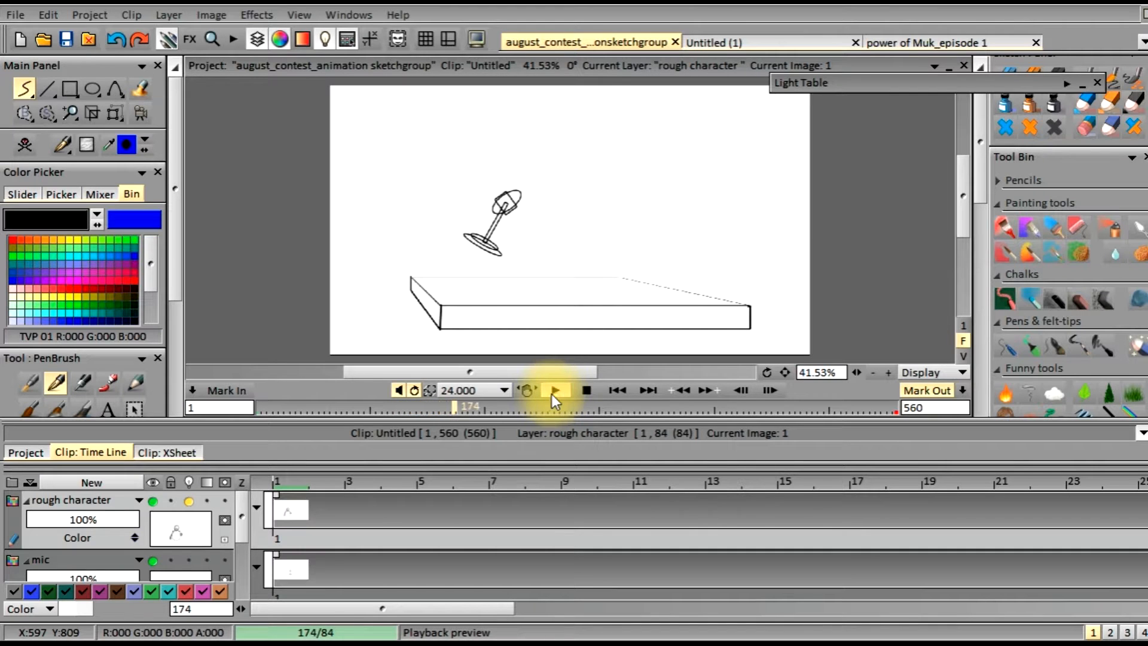
left_click(618, 391)
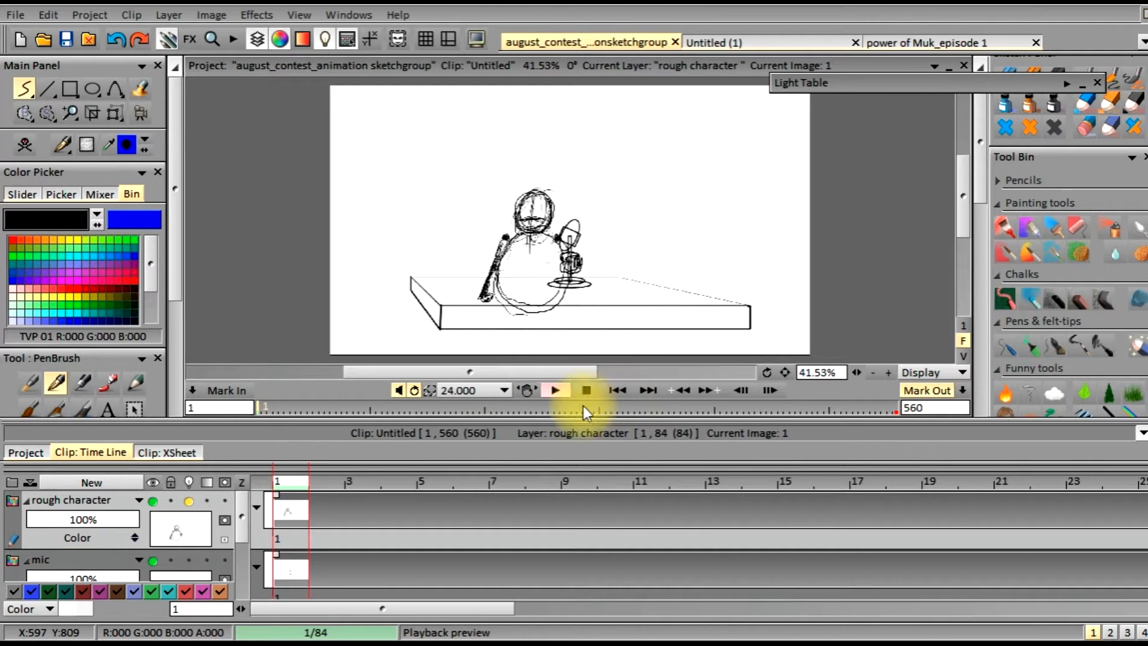
left_click(553, 389)
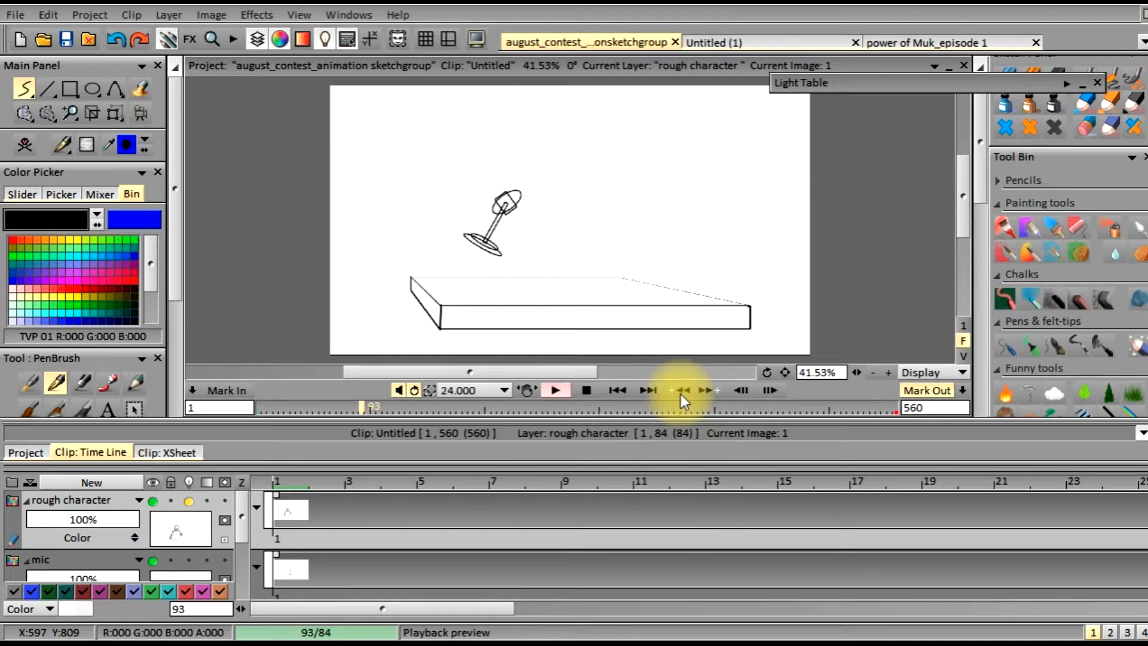
left_click(699, 391)
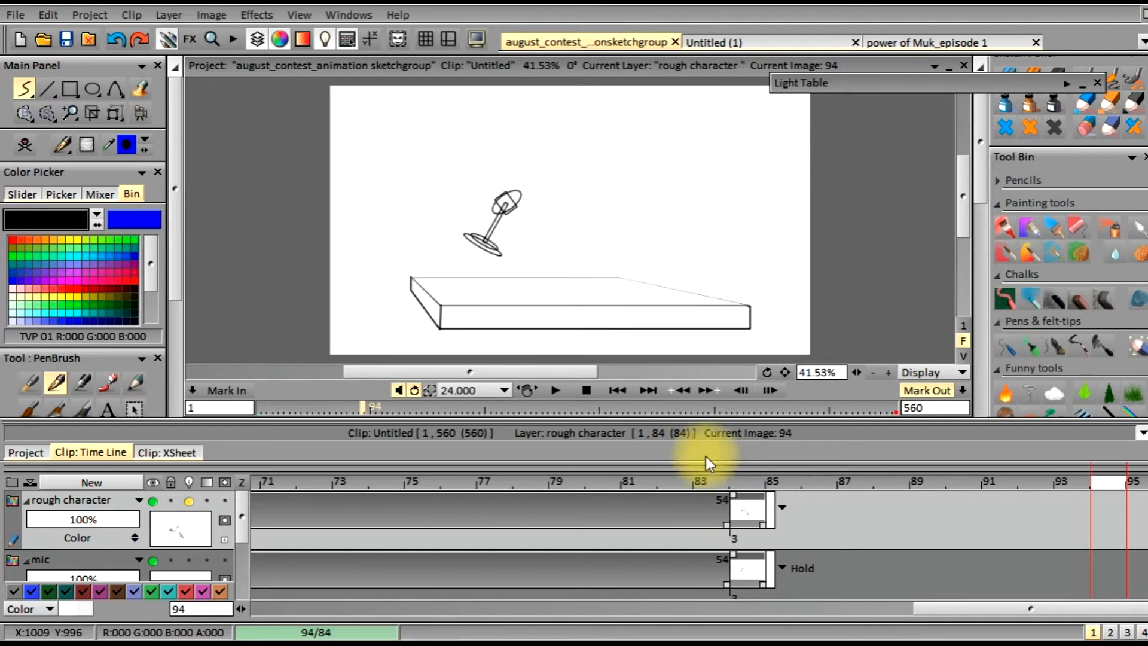
- Return to frame 84 and set the rough character layer to hold its last image beyond its end
left_click(744, 487)
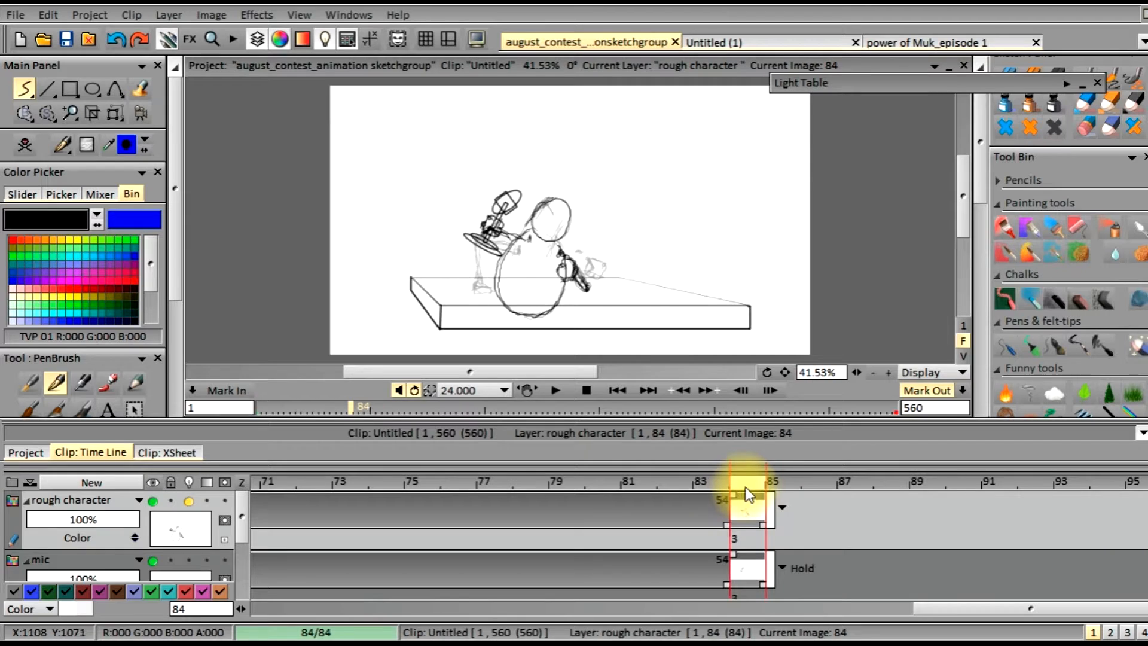
left_click(782, 506)
left_click(788, 550)
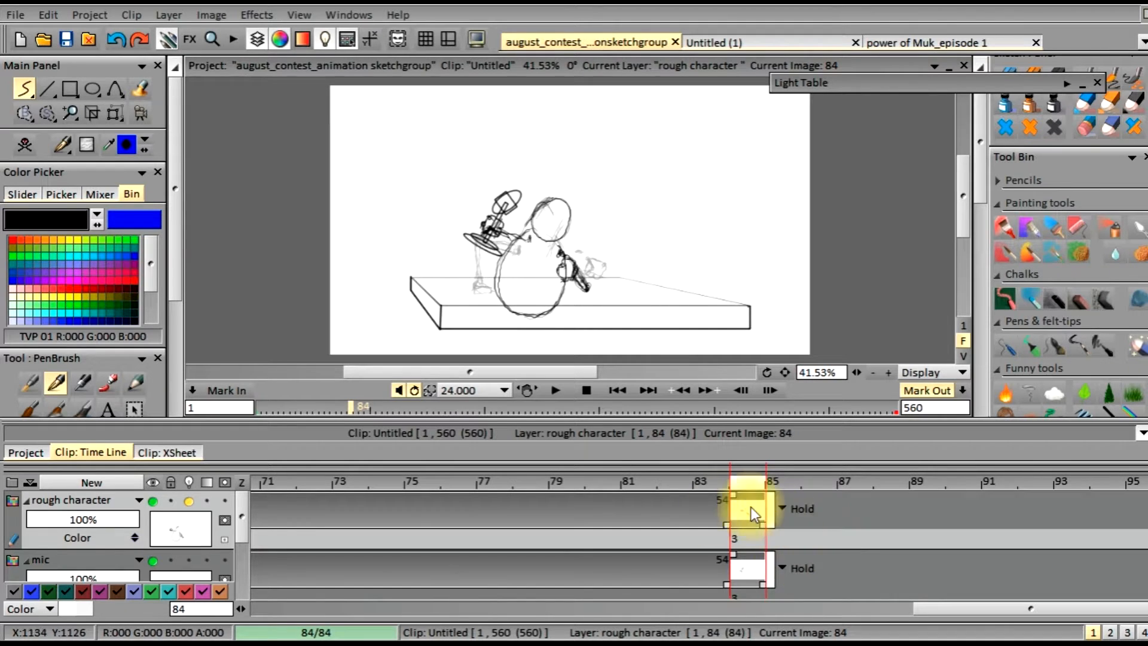
- Play the animation from the first frame, stop at frame 141 and extend the rough character layer with a new key image there
left_click(618, 390)
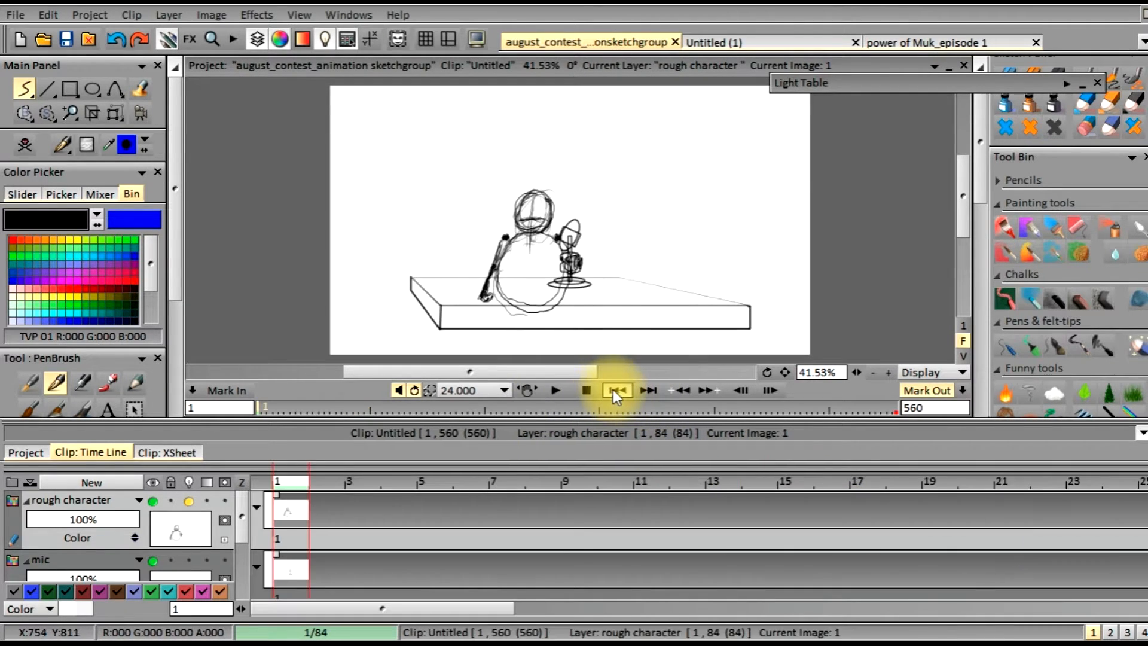
left_click(555, 392)
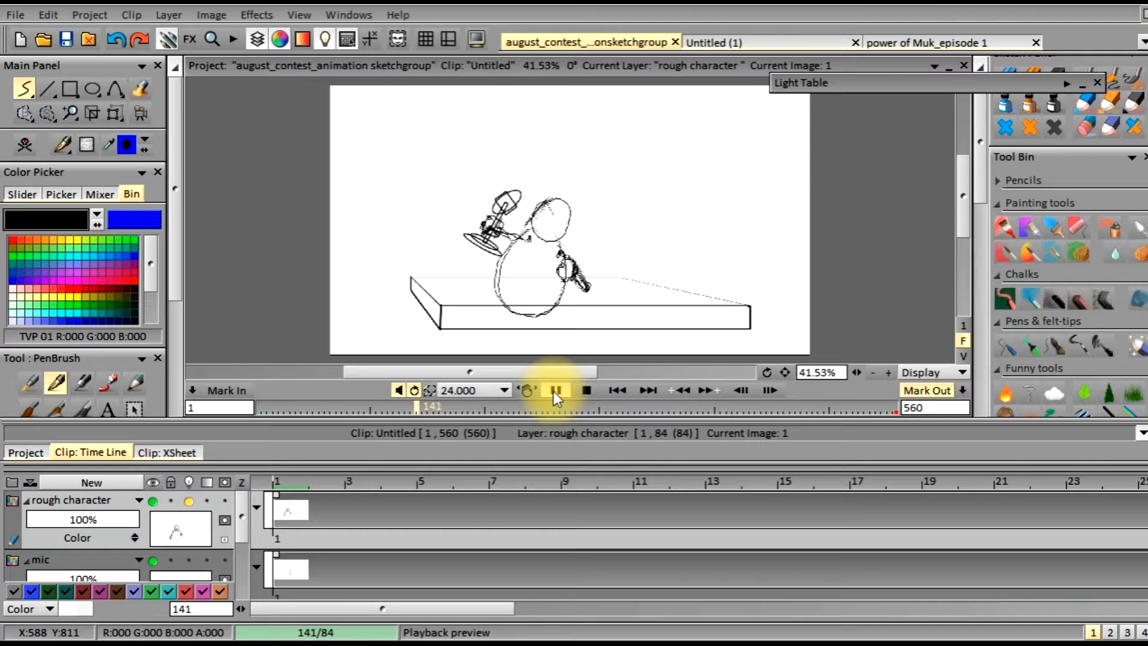
mouse_move(438, 406)
left_mouse_down()
mouse_move(404, 405)
mouse_move(417, 404)
left_mouse_up()
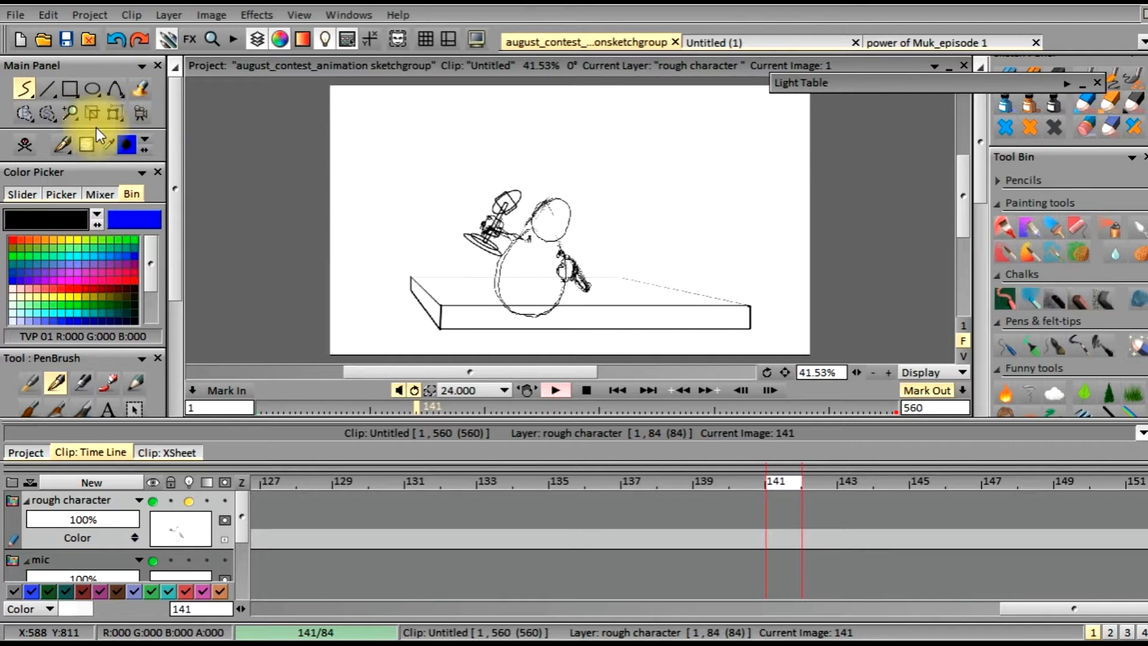
left_click(400, 225)
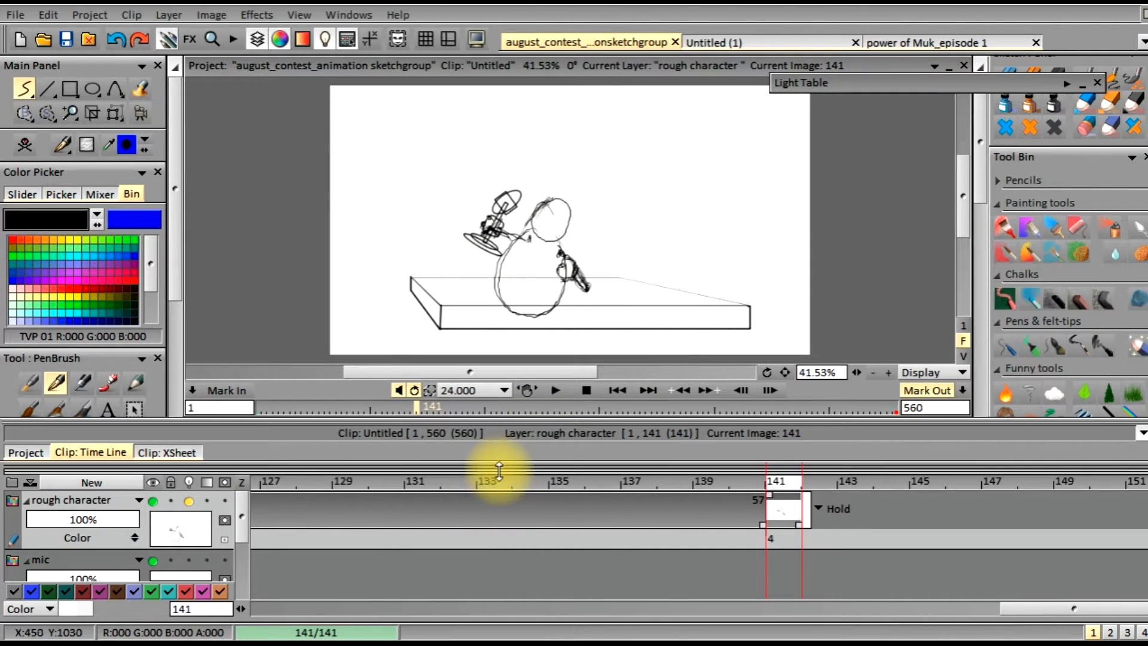
- Reveal the audio tracks above the layers and scrub back from frame 141 to frame 132 against the waveforms
mouse_move(494, 469)
left_mouse_down()
mouse_move(469, 539)
mouse_move(476, 466)
left_mouse_up()
left_click_drag(491, 472, 475, 546)
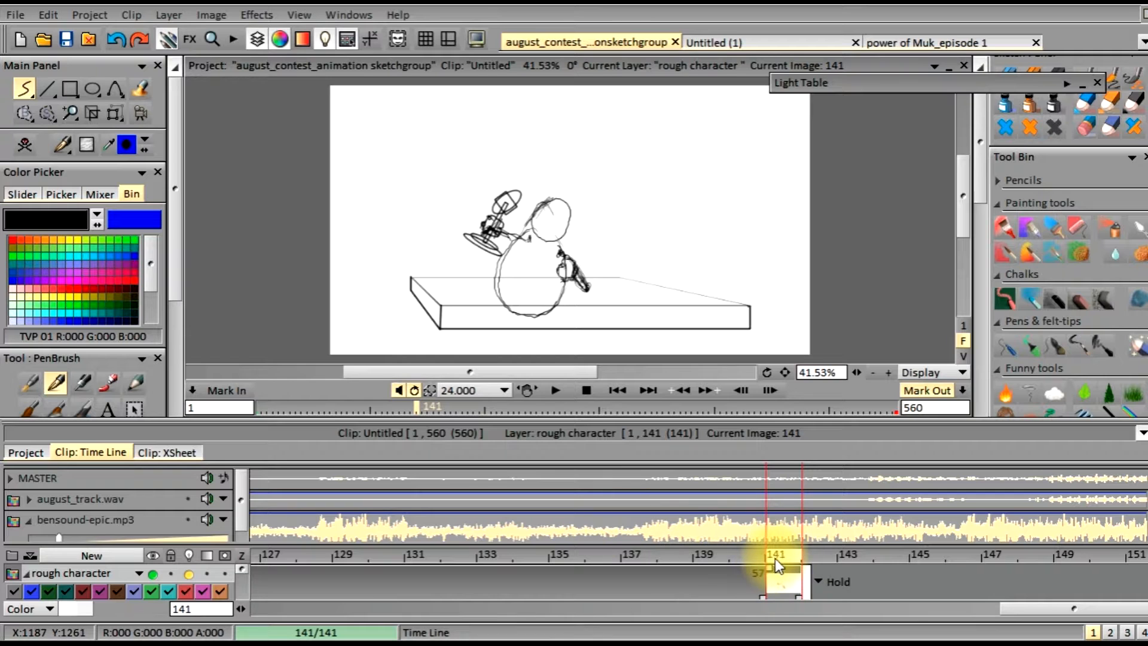
left_click(759, 554)
mouse_move(760, 554)
left_mouse_down()
mouse_move(476, 563)
mouse_move(741, 575)
mouse_move(770, 553)
mouse_move(580, 541)
mouse_move(386, 558)
mouse_move(517, 571)
mouse_move(631, 547)
mouse_move(563, 558)
mouse_move(774, 546)
mouse_move(647, 524)
mouse_move(446, 512)
mouse_move(400, 522)
mouse_move(783, 562)
mouse_move(780, 549)
mouse_move(504, 550)
mouse_move(381, 529)
mouse_move(772, 559)
mouse_move(450, 543)
mouse_move(561, 539)
mouse_move(784, 573)
mouse_move(777, 558)
mouse_move(628, 551)
mouse_move(769, 555)
mouse_move(786, 531)
mouse_move(745, 557)
mouse_move(785, 559)
left_mouse_up()
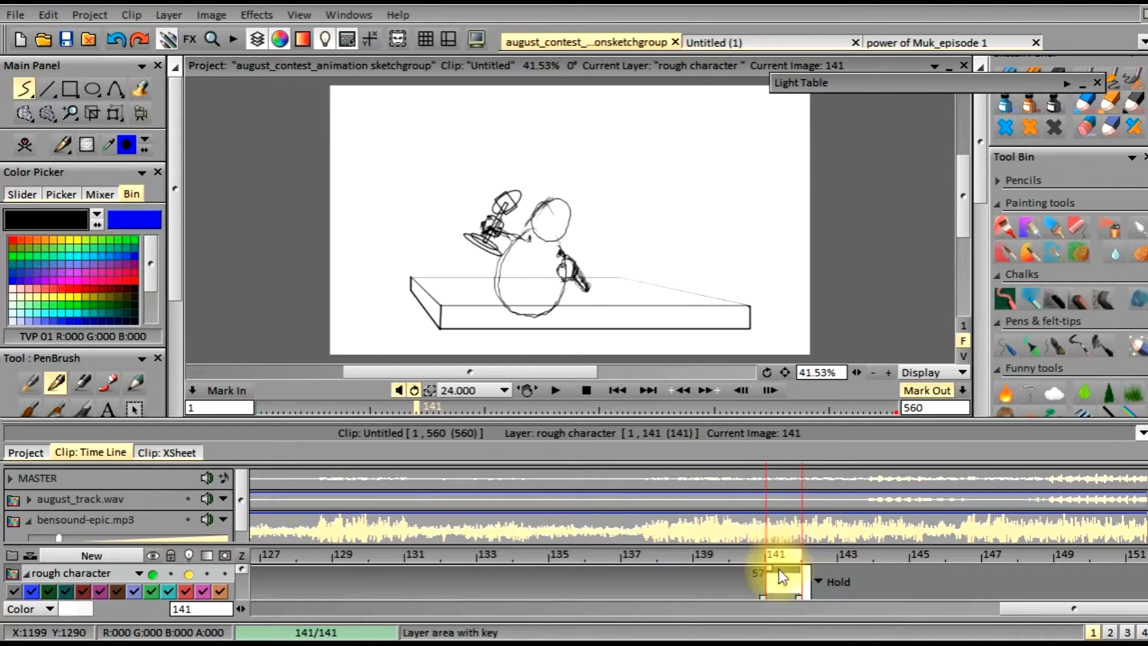
left_click_drag(776, 557, 453, 559)
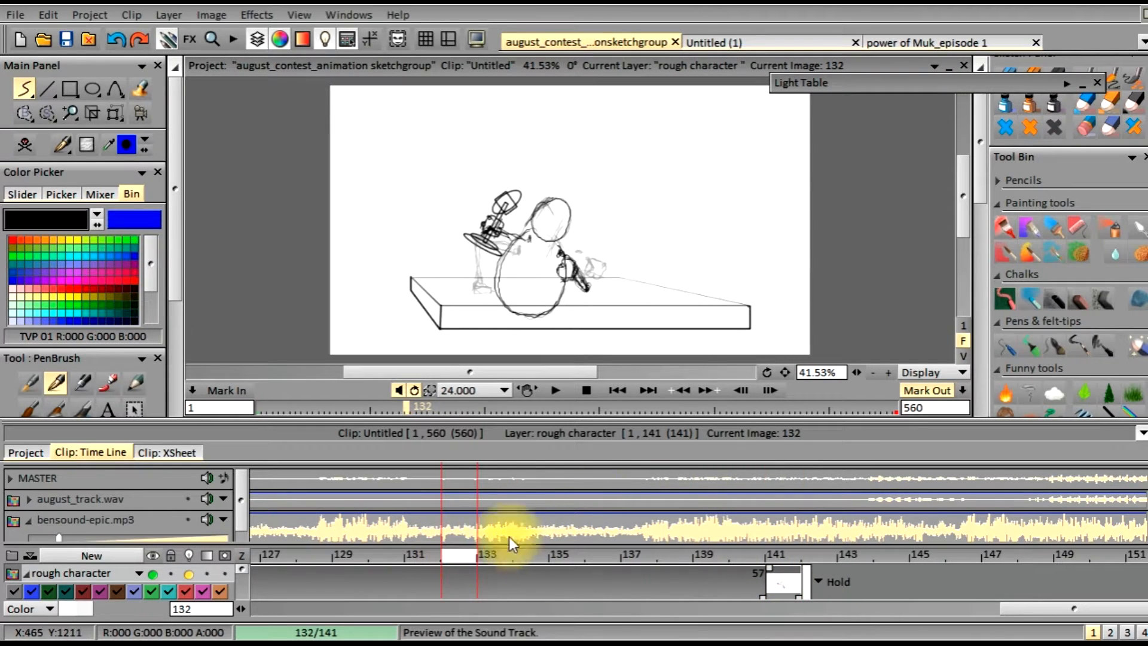
- Play the clip from the first frame with its sound and stop at frame 200
left_click(635, 408)
left_click(619, 390)
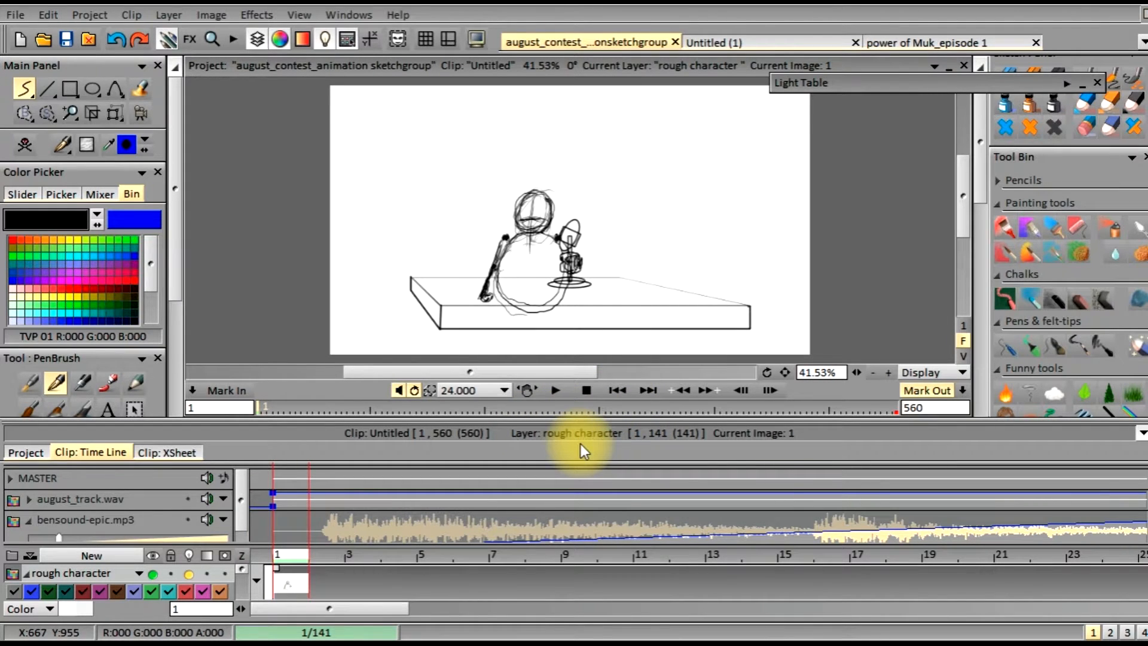
left_click(556, 395)
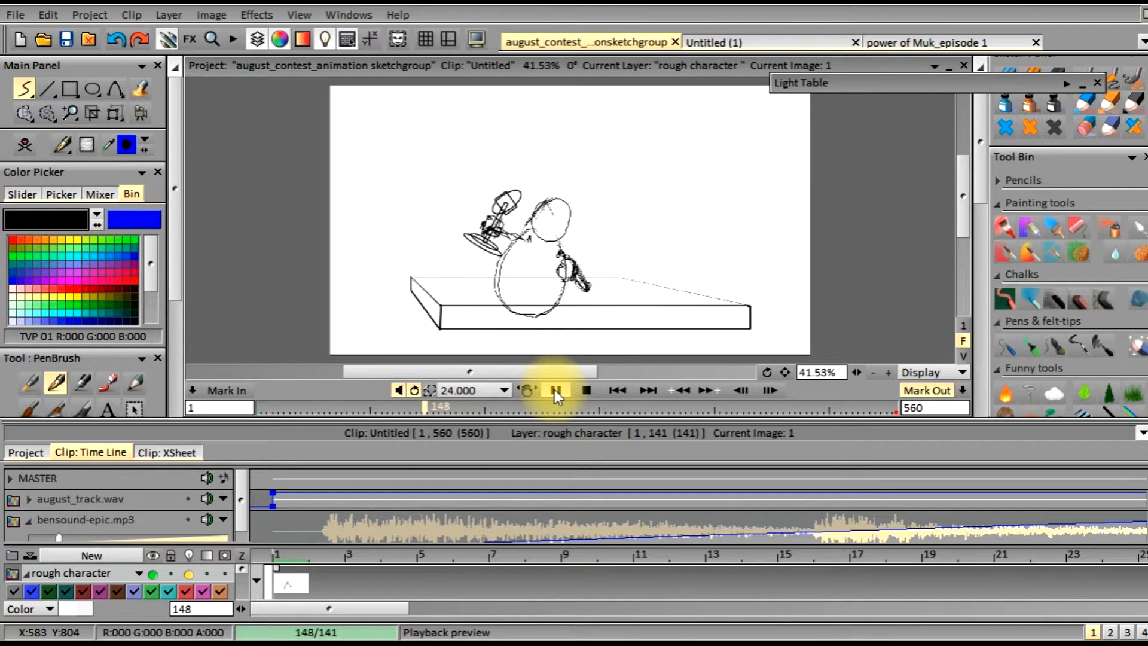
left_click(556, 391)
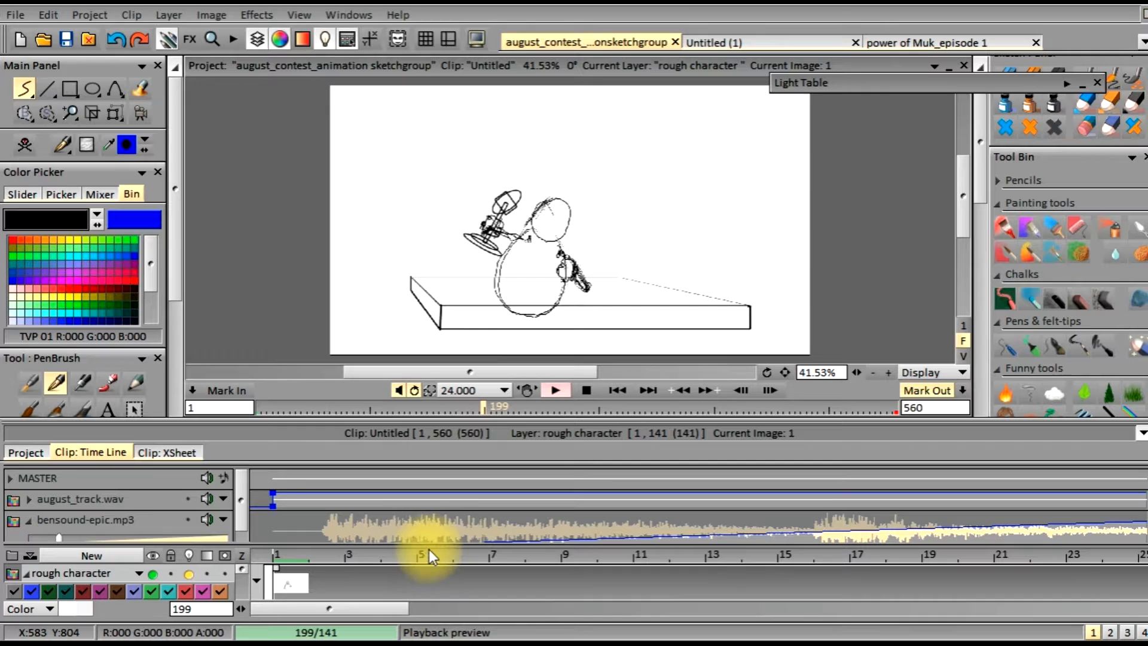
left_click(704, 390)
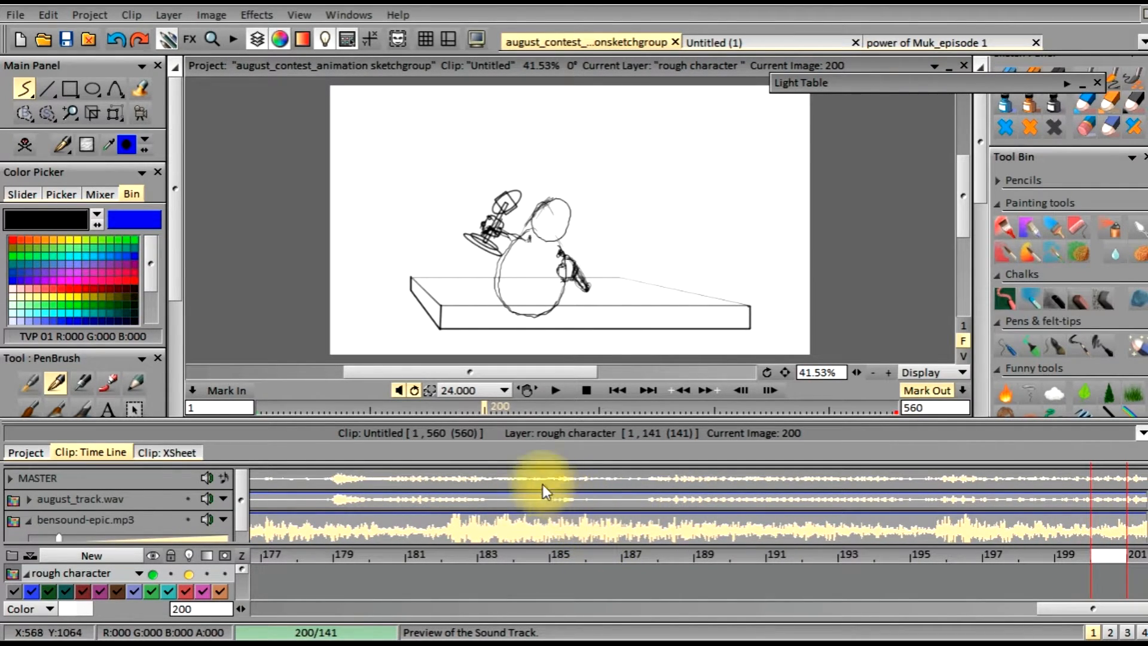
- Undo and redo the last operation, and hide the audio tracks to show the drawing layers again
left_click(117, 40)
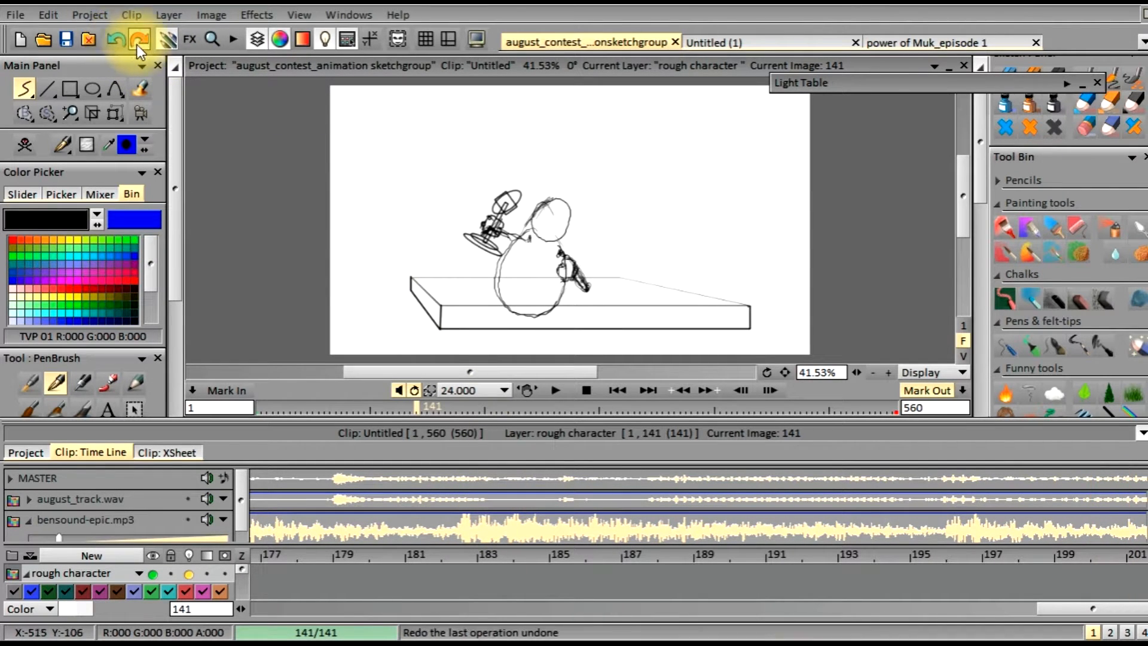
left_click(141, 42)
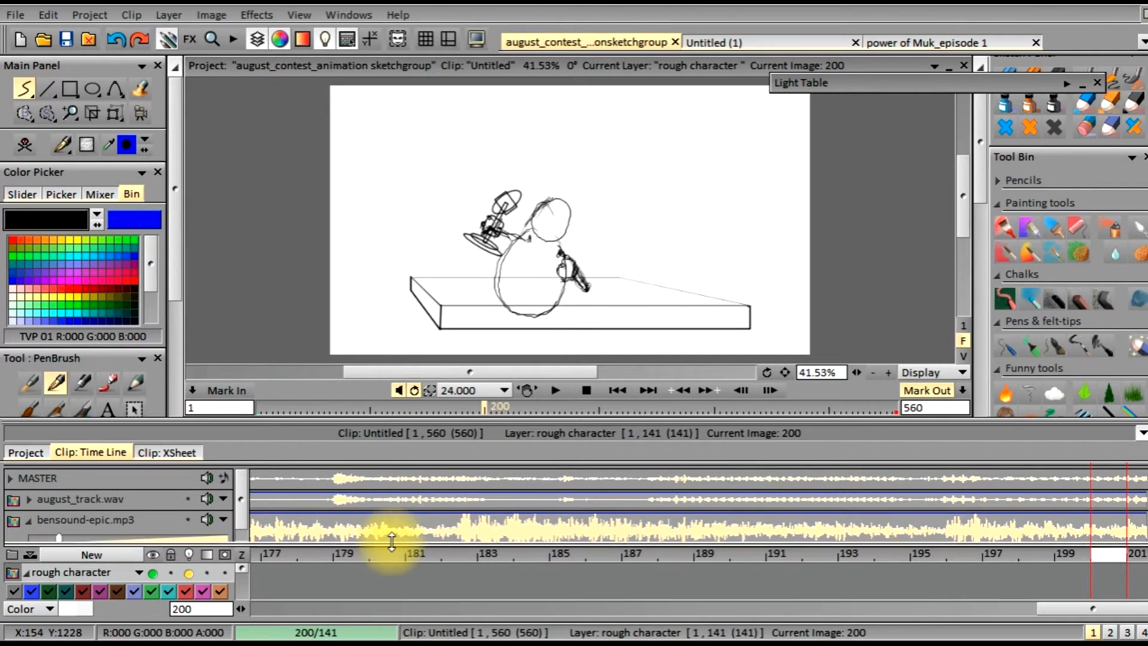
left_click_drag(390, 545, 410, 468)
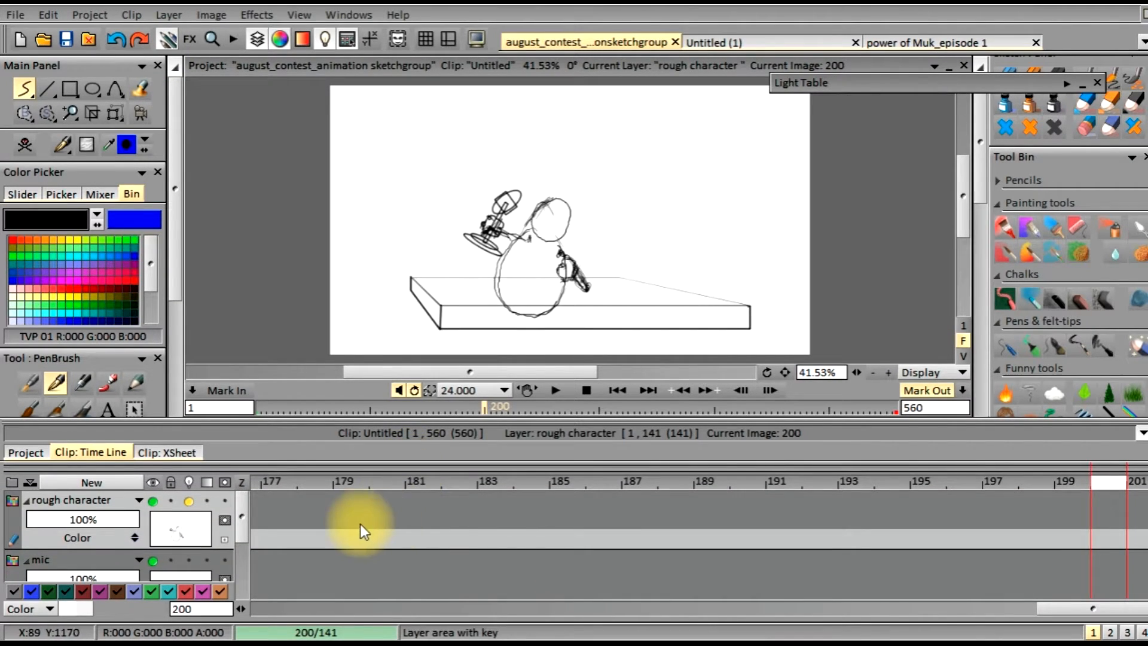
- Select the rough character layer and scrub the timeline back to its key image at frame 141
left_click(187, 528)
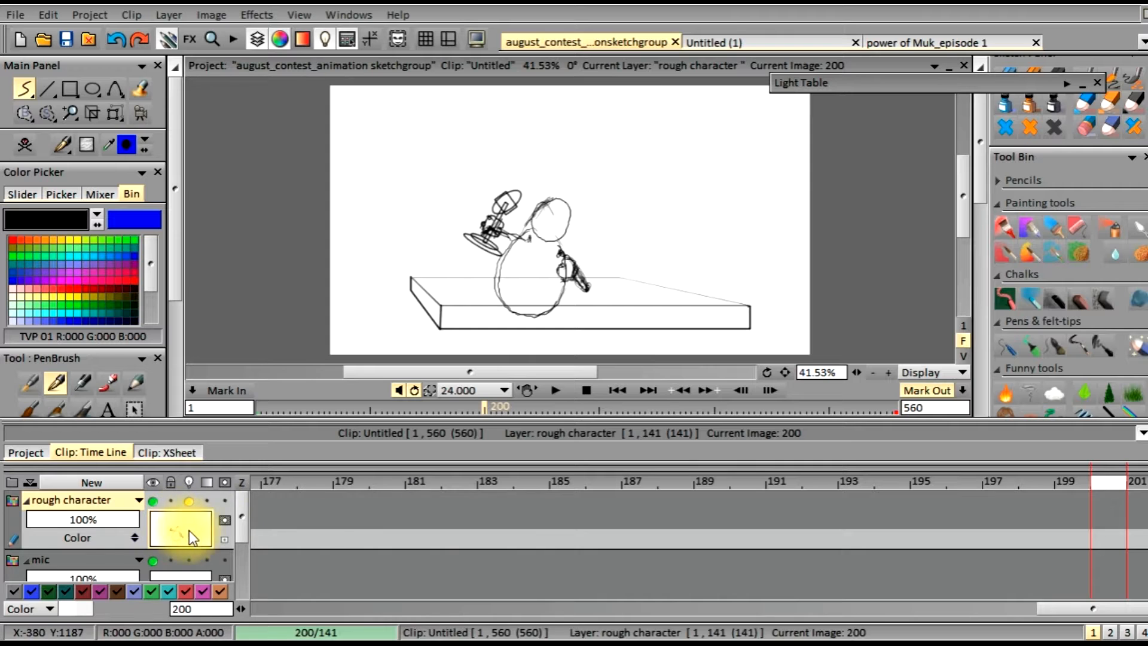
left_click(707, 392)
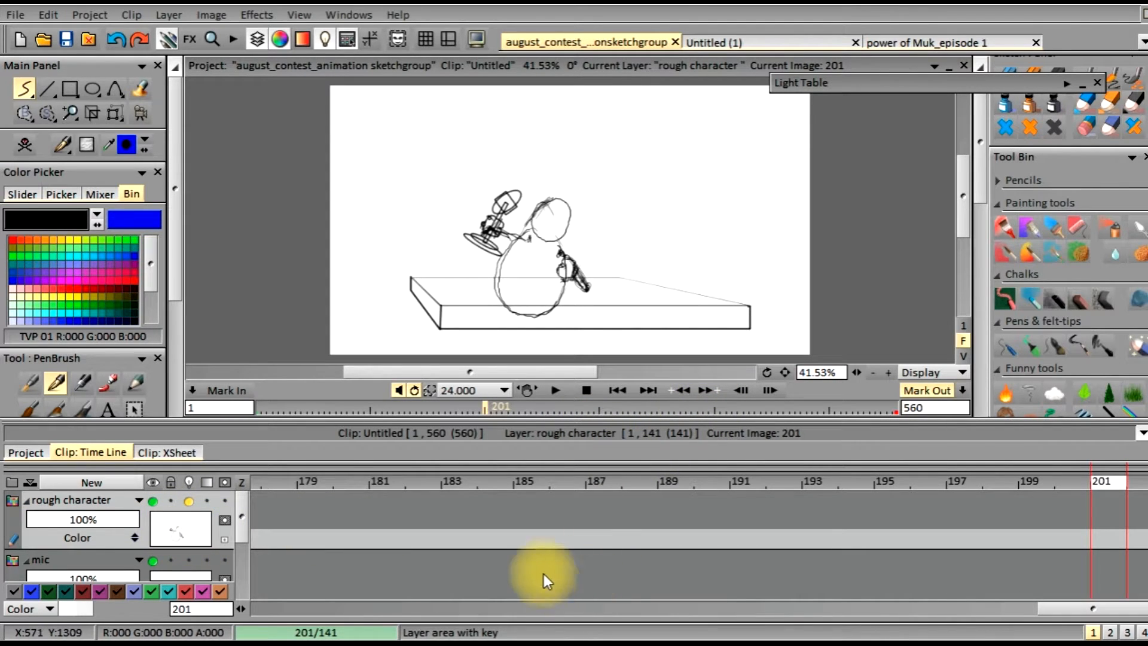
left_click_drag(359, 479, 720, 490)
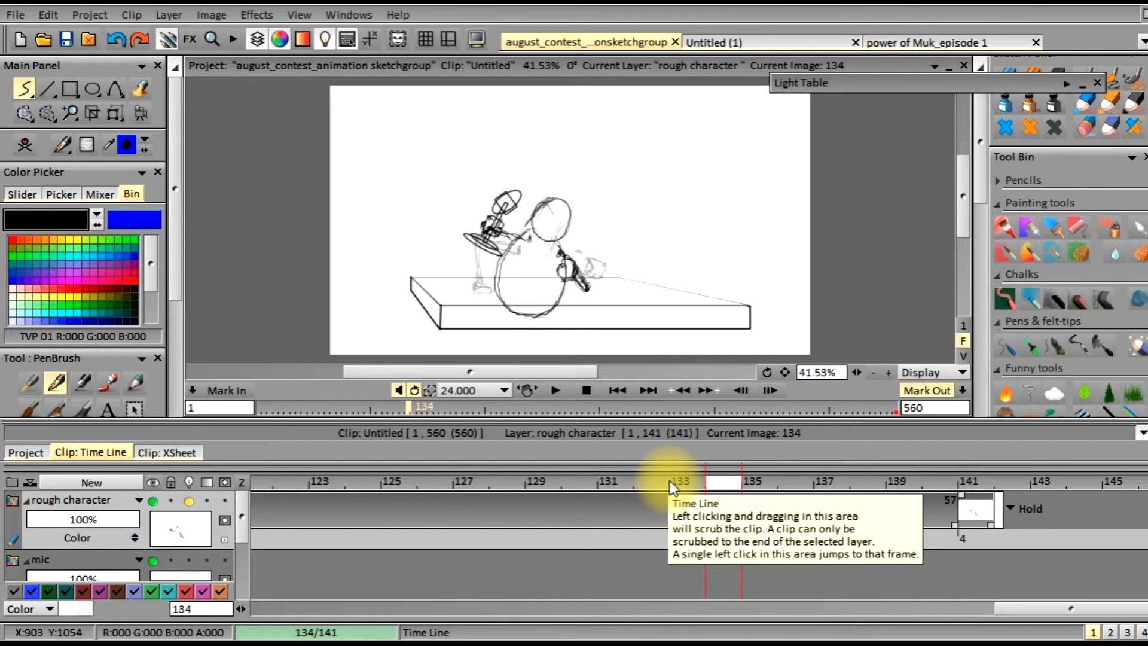
left_click(974, 480)
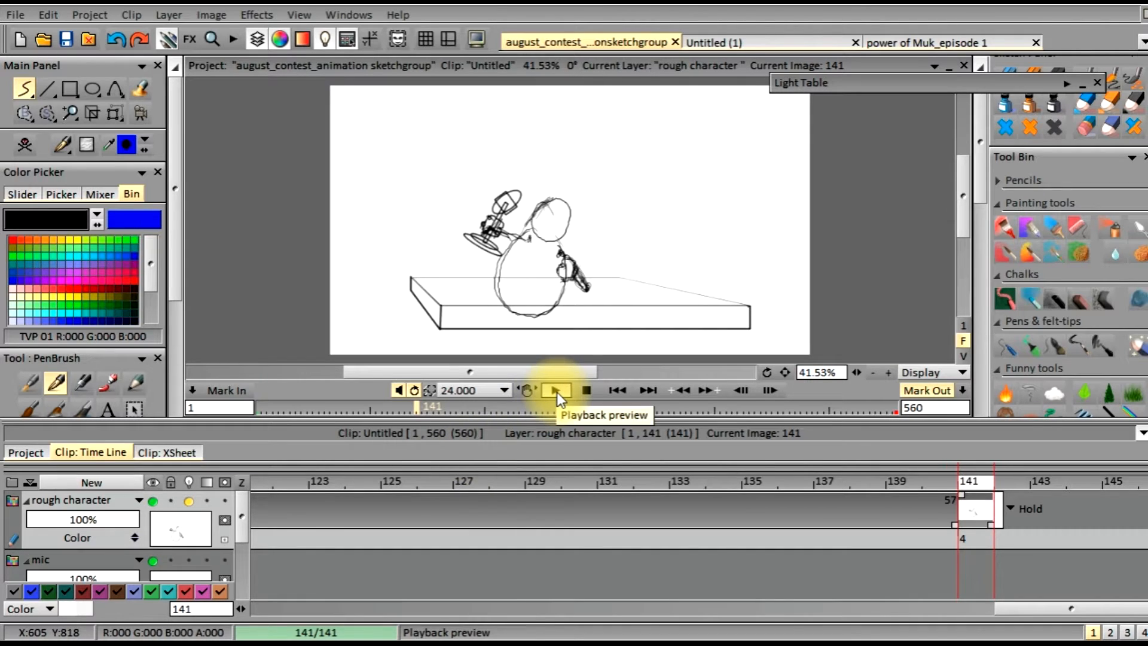
- Scrub back to frame 41, replay the motion from there and move the playhead to frame 138
left_click_drag(969, 480, 422, 519)
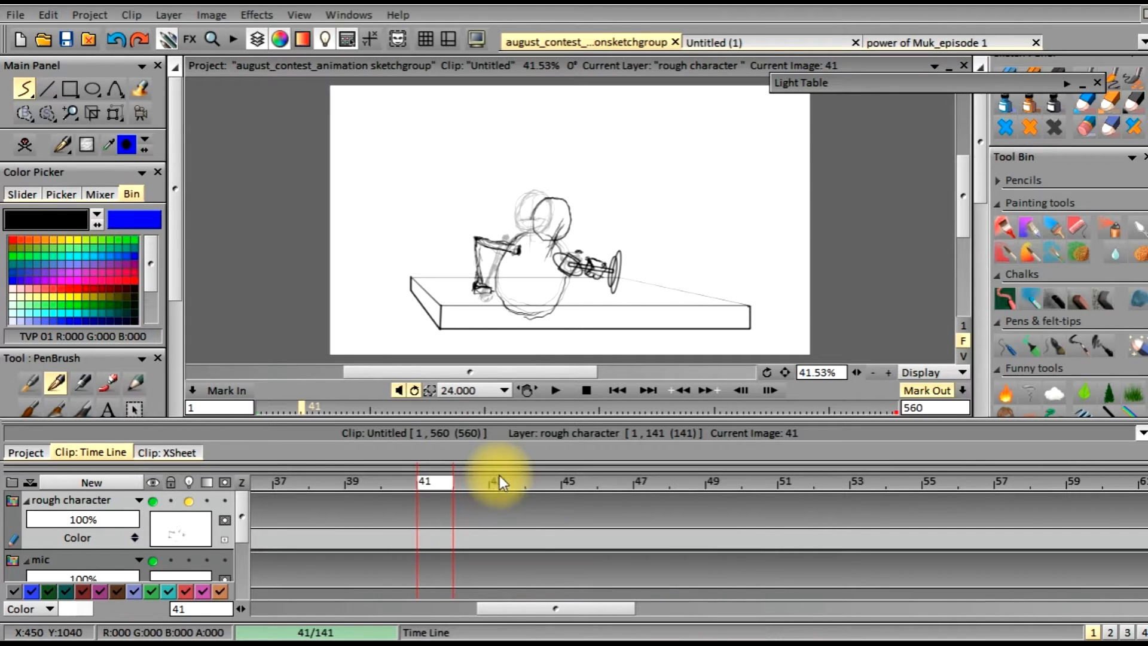
left_click(554, 391)
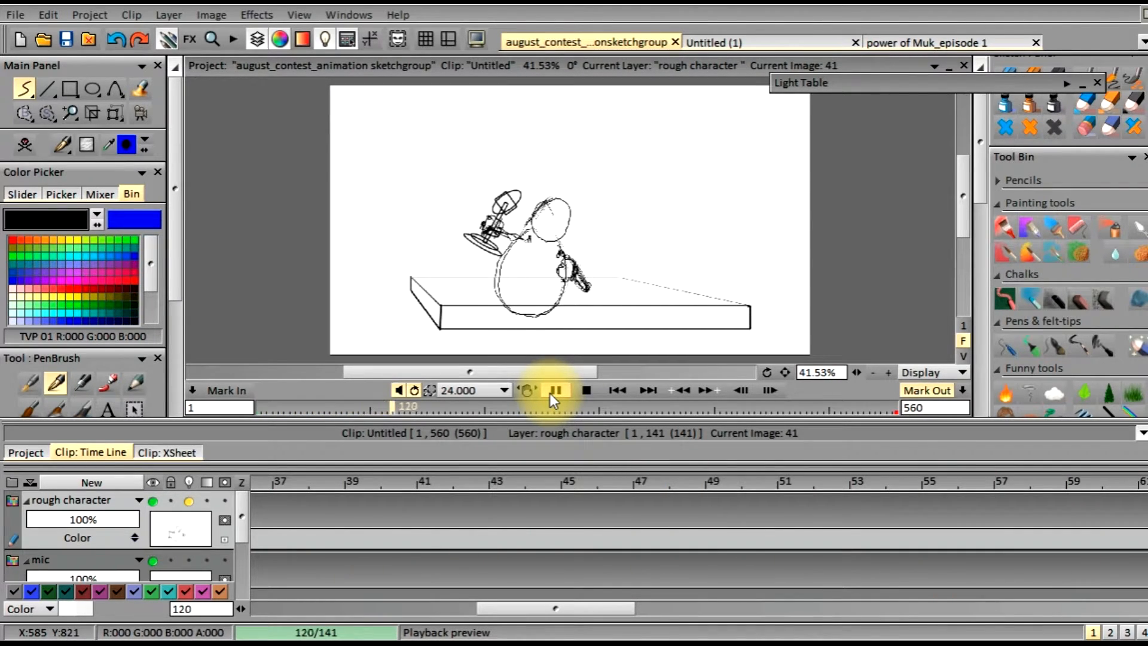
left_click(555, 390)
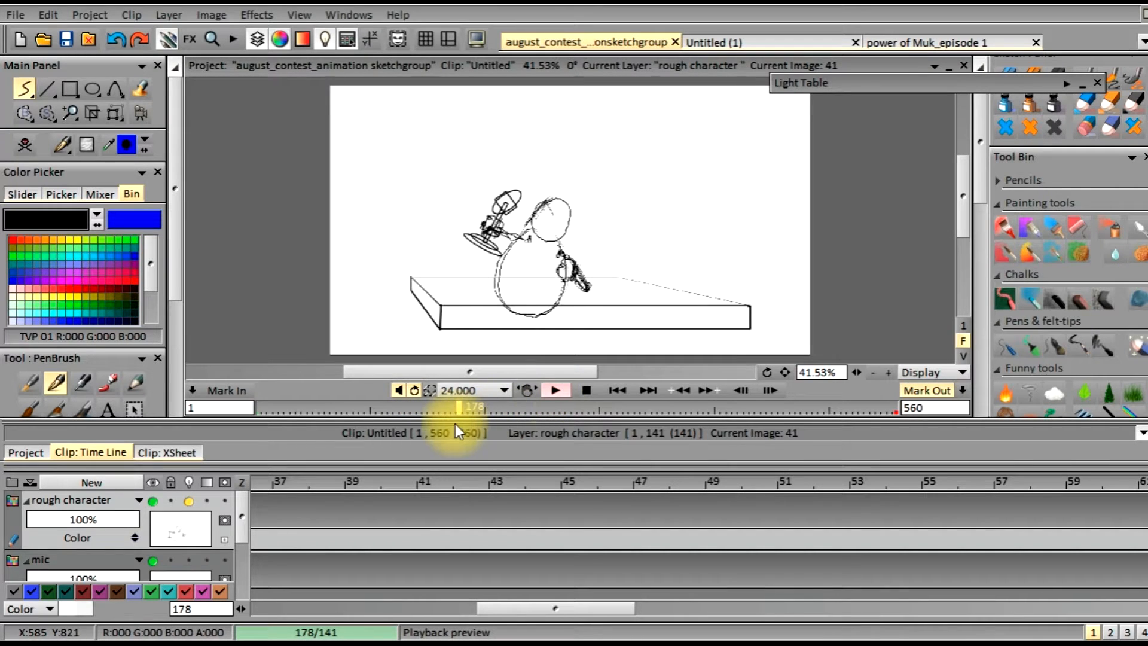
left_click_drag(457, 407, 414, 406)
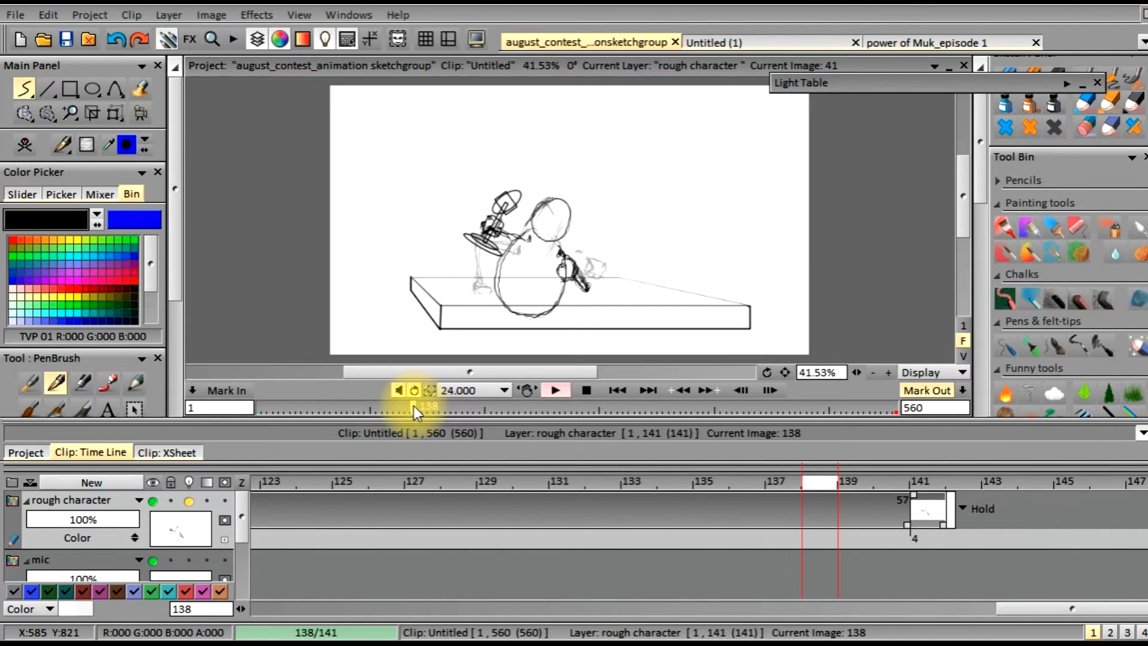
- Go to the key image at frame 141 and turn off the hold after the rough character layer's last image
left_click(820, 506)
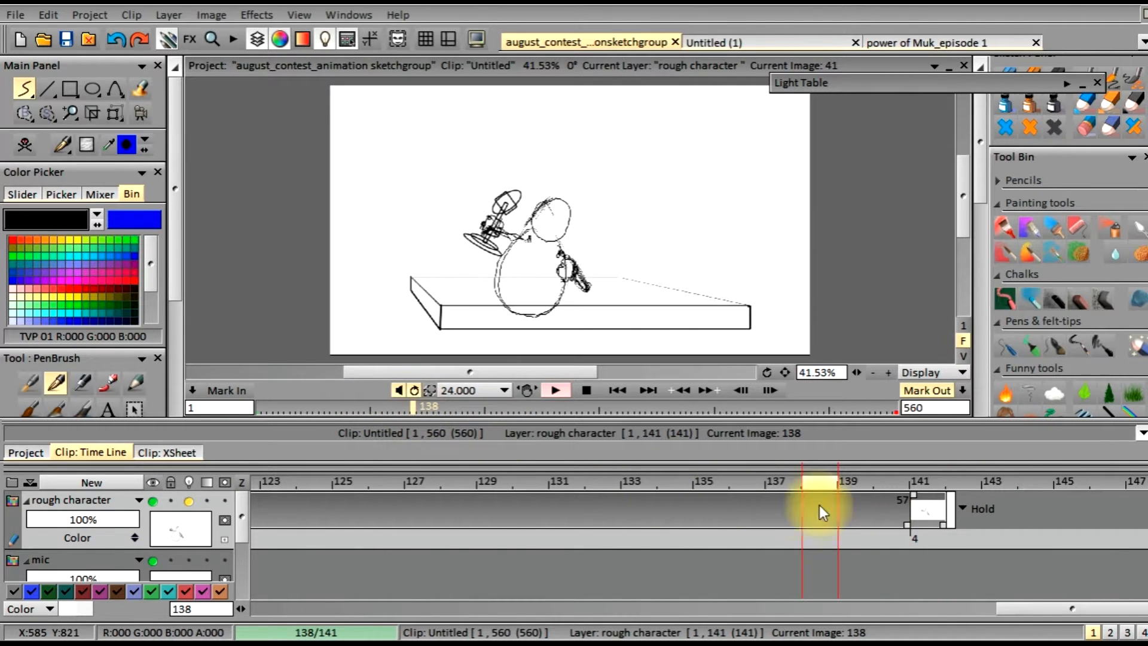
left_click(920, 483)
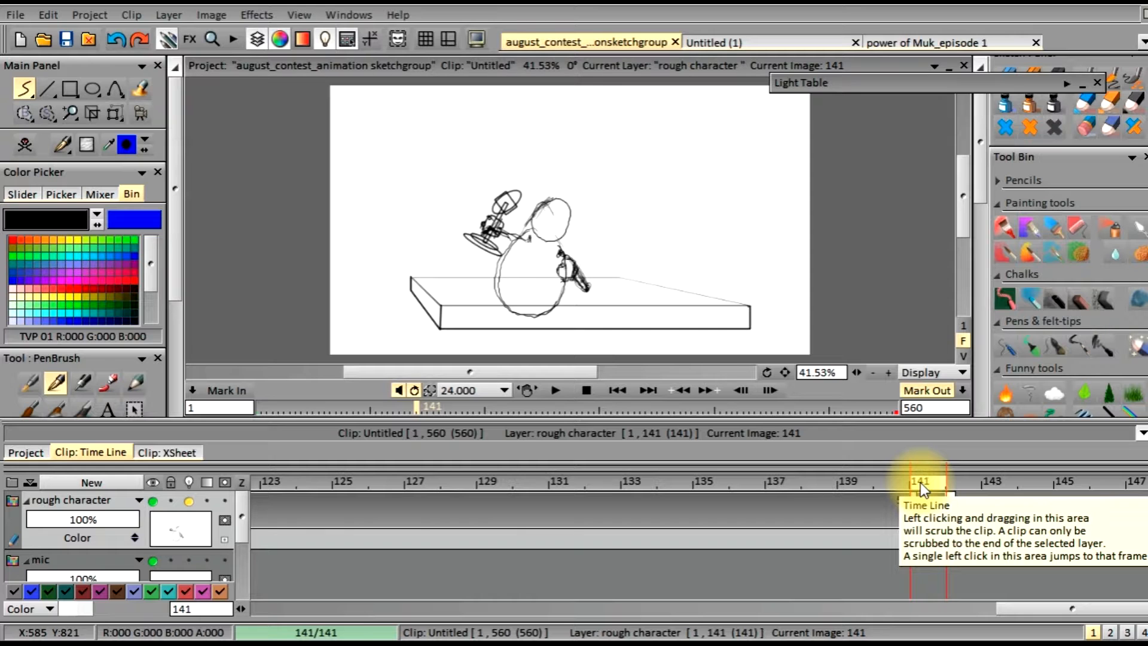
left_click(921, 483)
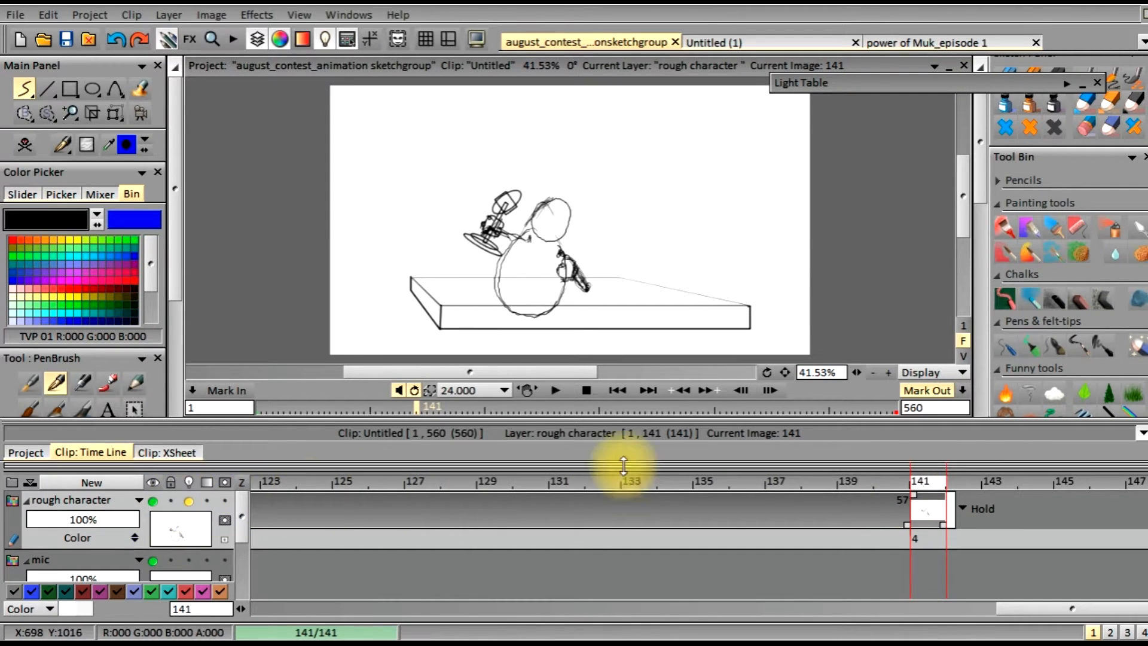
mouse_move(907, 526)
left_mouse_down()
mouse_move(885, 525)
mouse_move(908, 526)
left_mouse_up()
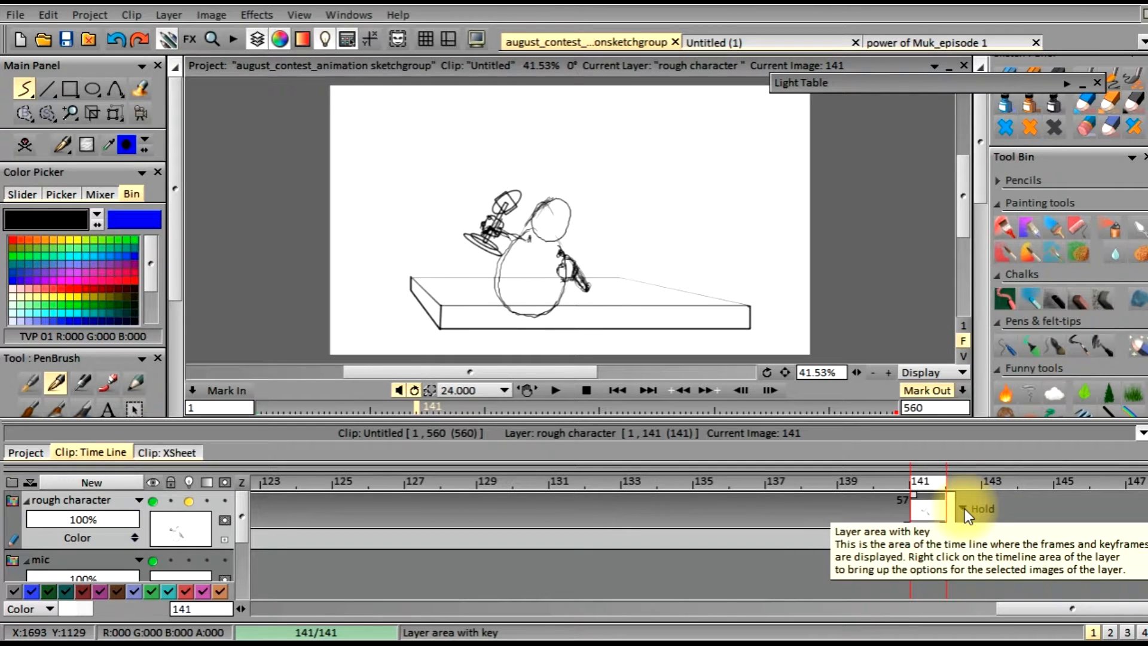
left_click(964, 509)
left_click(978, 512)
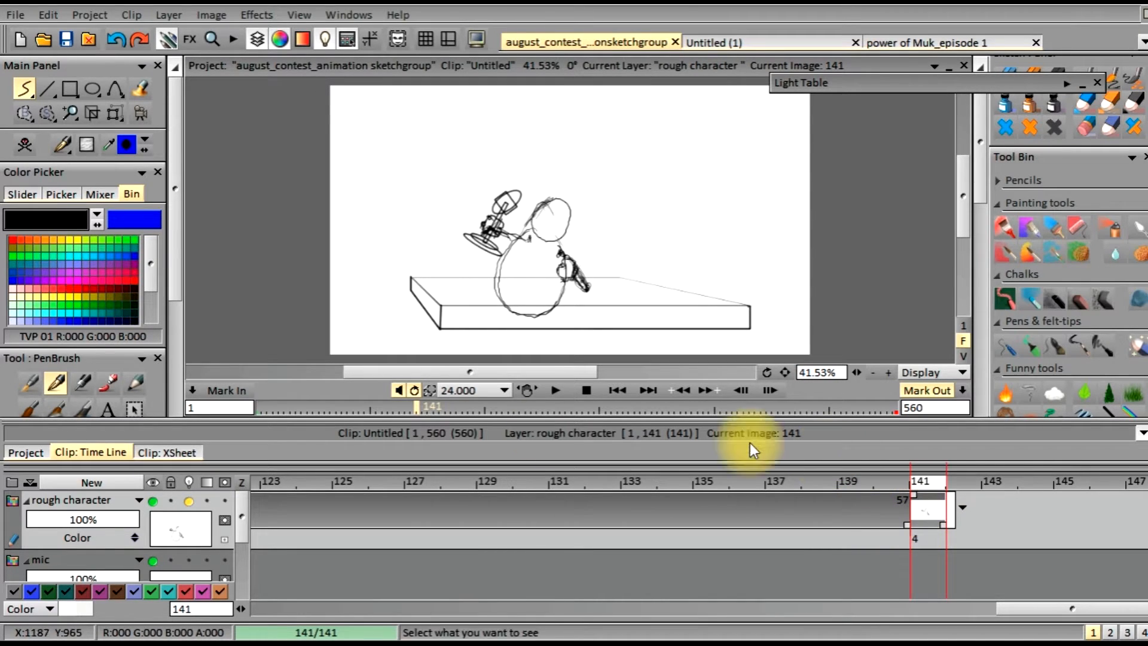
- Clear the rough character's drawing at frame 141 to leave a blank image, and hide the mic layer
left_click(117, 43)
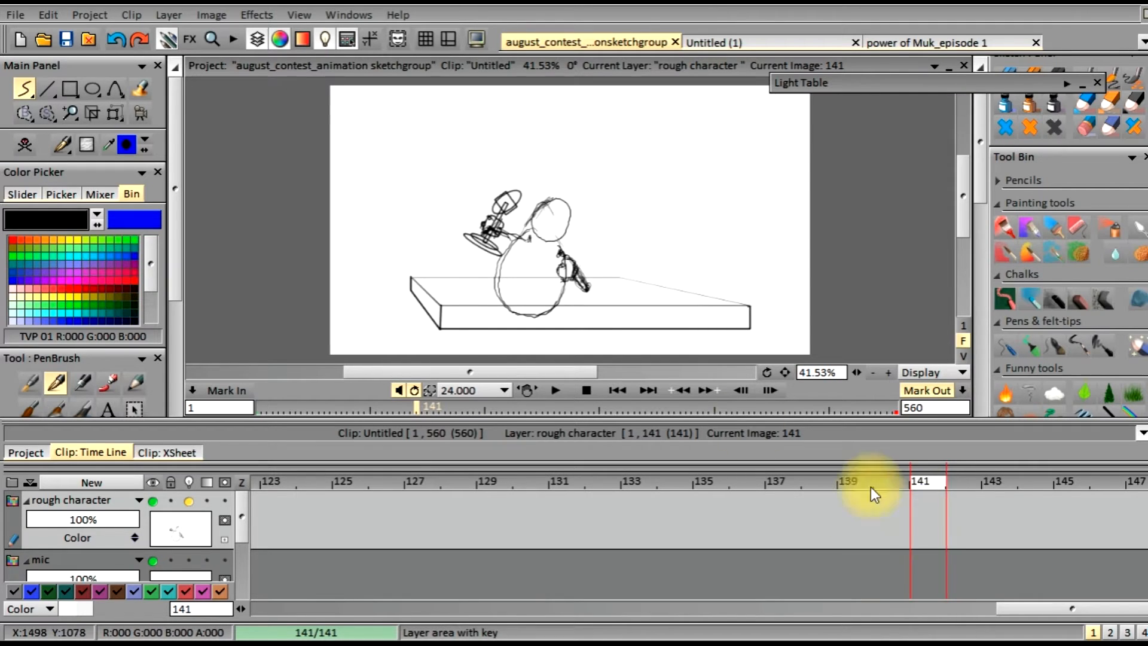
key("BackSpace")
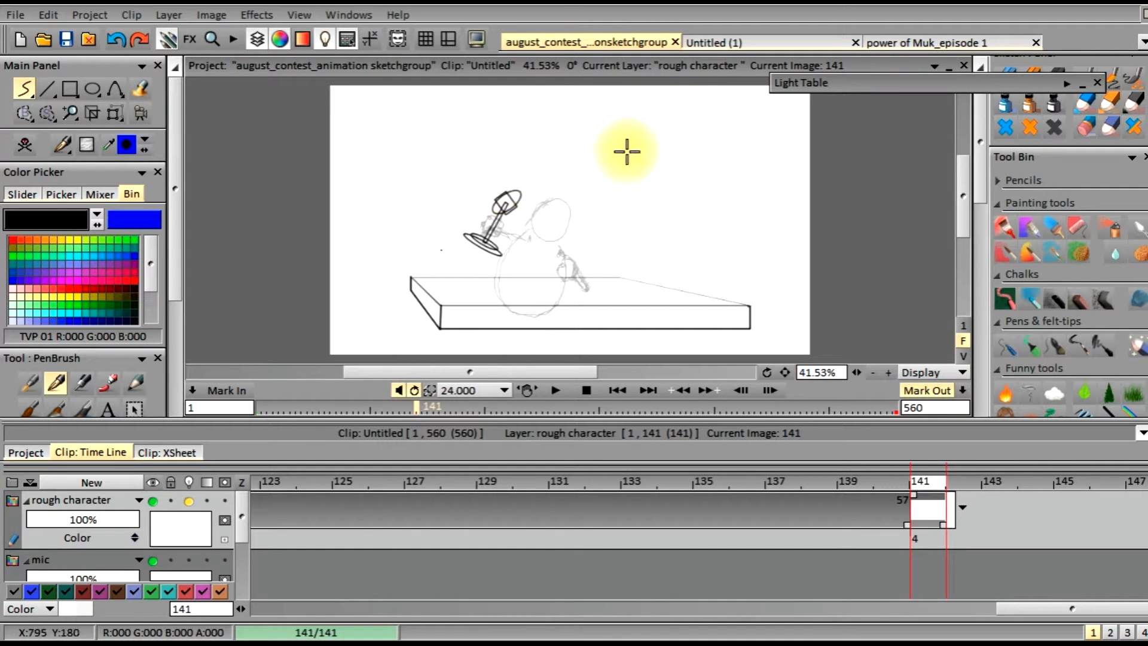
left_click_drag(239, 505, 241, 526)
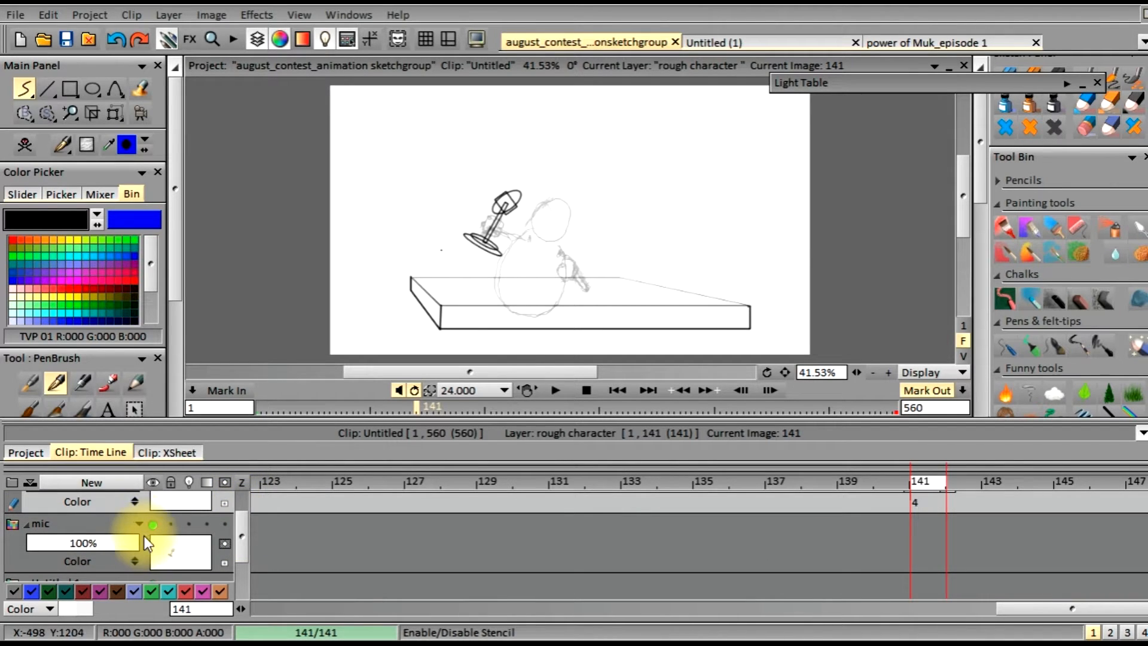
left_click(151, 526)
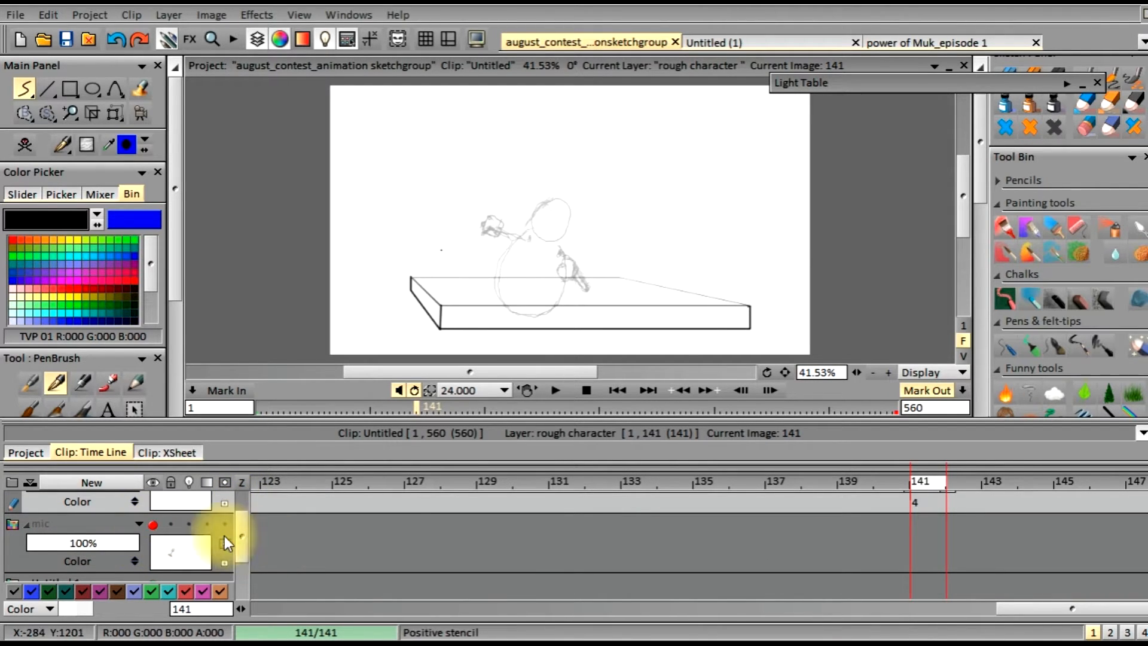
left_click_drag(238, 538, 250, 506)
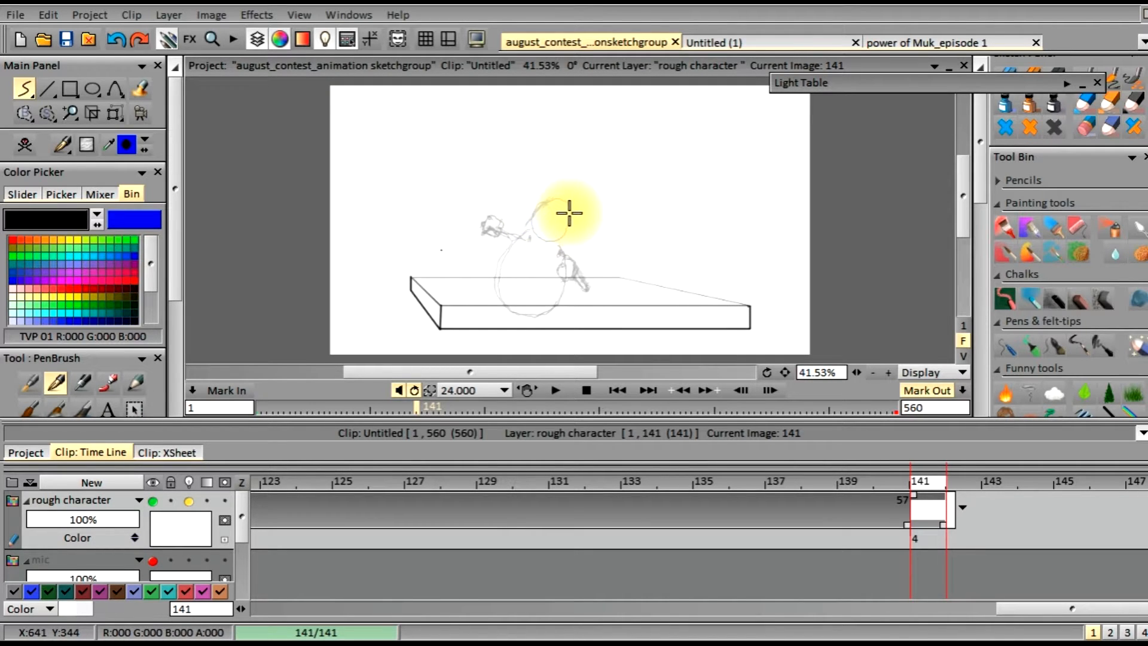
- Sketch the character's new pose at frame 141: head with face guidelines, rounded body, one raised hand and one arm bent across the body
mouse_move(568, 216)
left_mouse_down()
mouse_move(530, 215)
mouse_move(545, 238)
mouse_move(570, 219)
mouse_move(553, 200)
mouse_move(536, 211)
mouse_move(552, 241)
mouse_move(570, 224)
mouse_move(564, 204)
mouse_move(537, 201)
mouse_move(535, 231)
mouse_move(575, 235)
mouse_move(567, 206)
left_mouse_up()
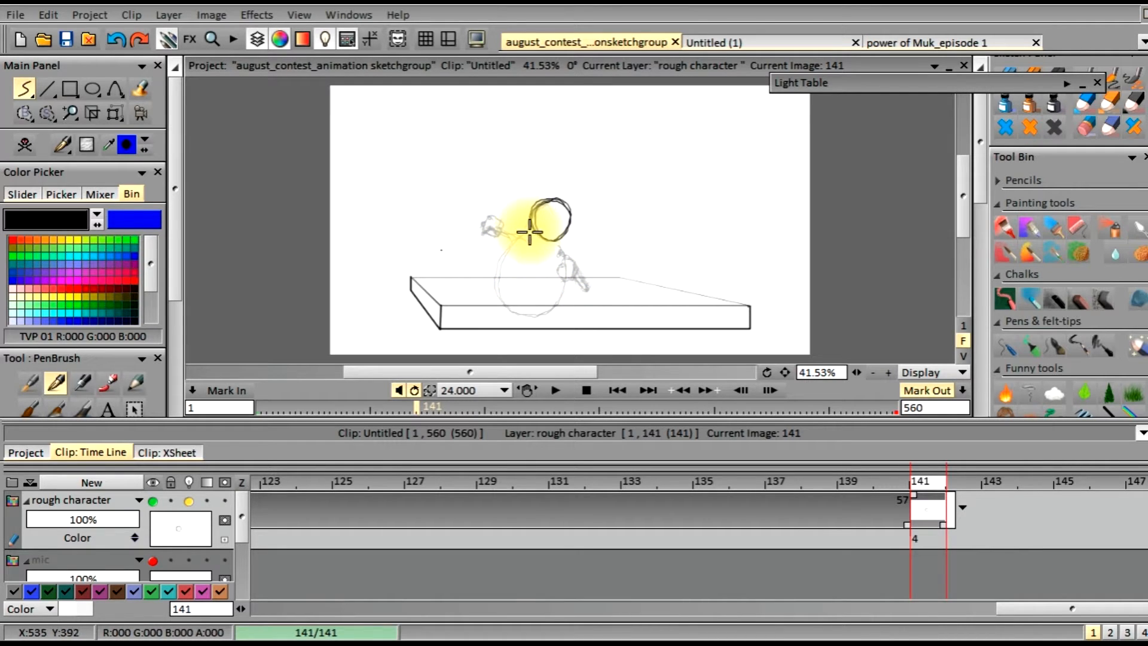
mouse_move(531, 231)
left_mouse_down()
mouse_move(505, 302)
mouse_move(528, 319)
mouse_move(553, 306)
mouse_move(560, 240)
mouse_move(566, 296)
mouse_move(548, 317)
mouse_move(521, 316)
mouse_move(506, 287)
mouse_move(525, 232)
mouse_move(507, 257)
mouse_move(519, 315)
left_mouse_up()
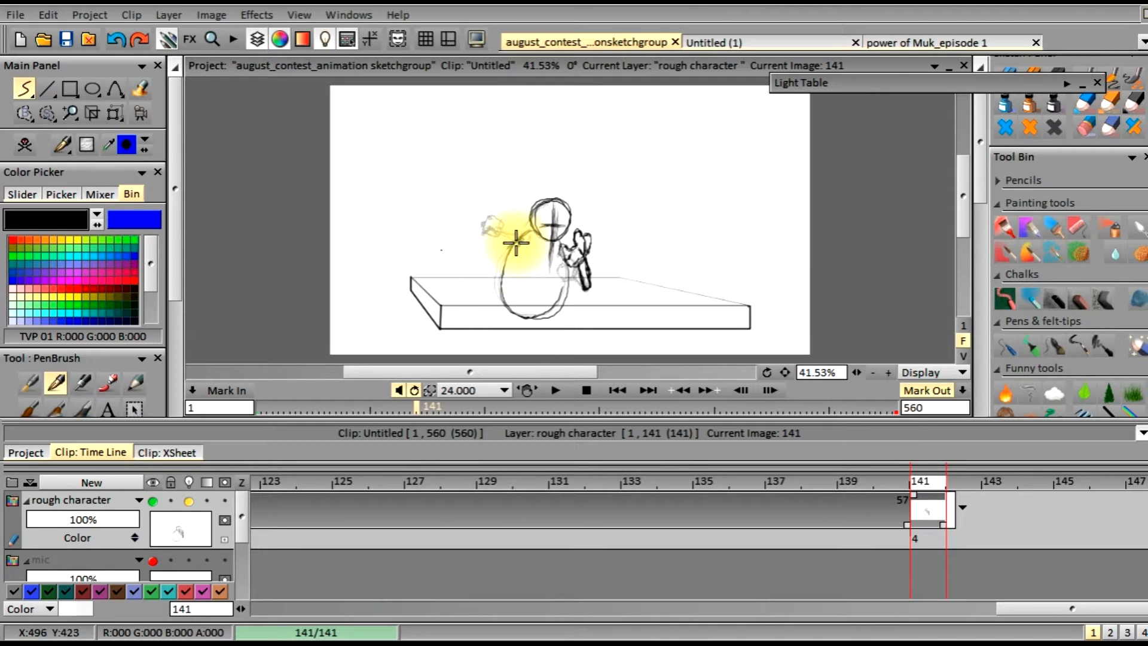
left_click_drag(518, 239, 512, 241)
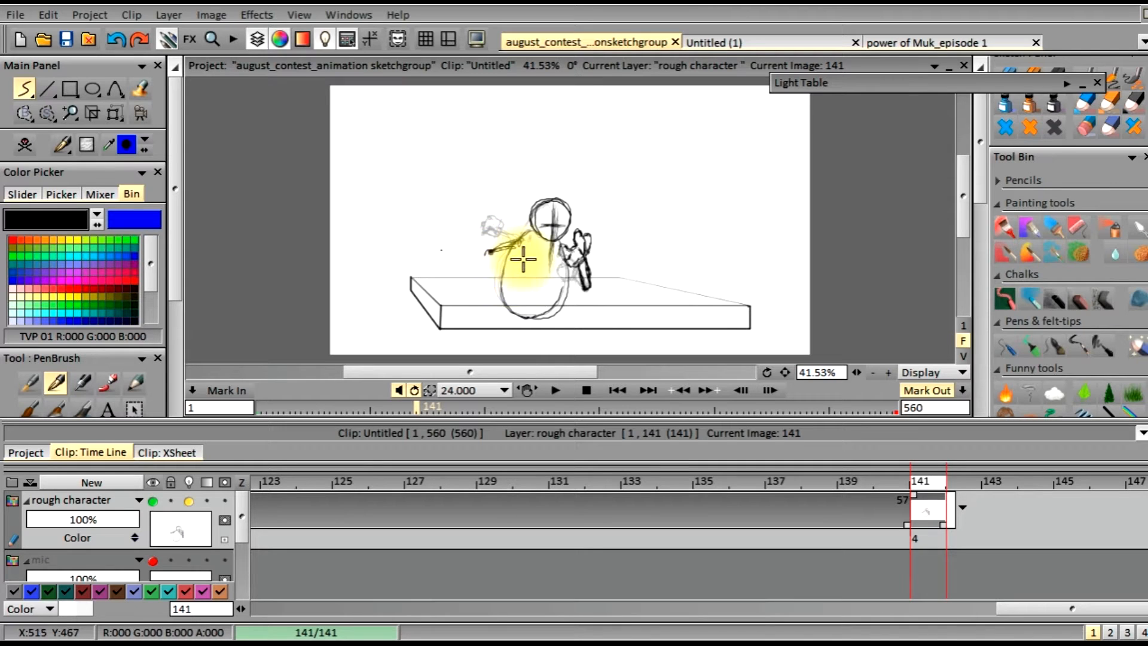
left_click_drag(485, 256, 518, 256)
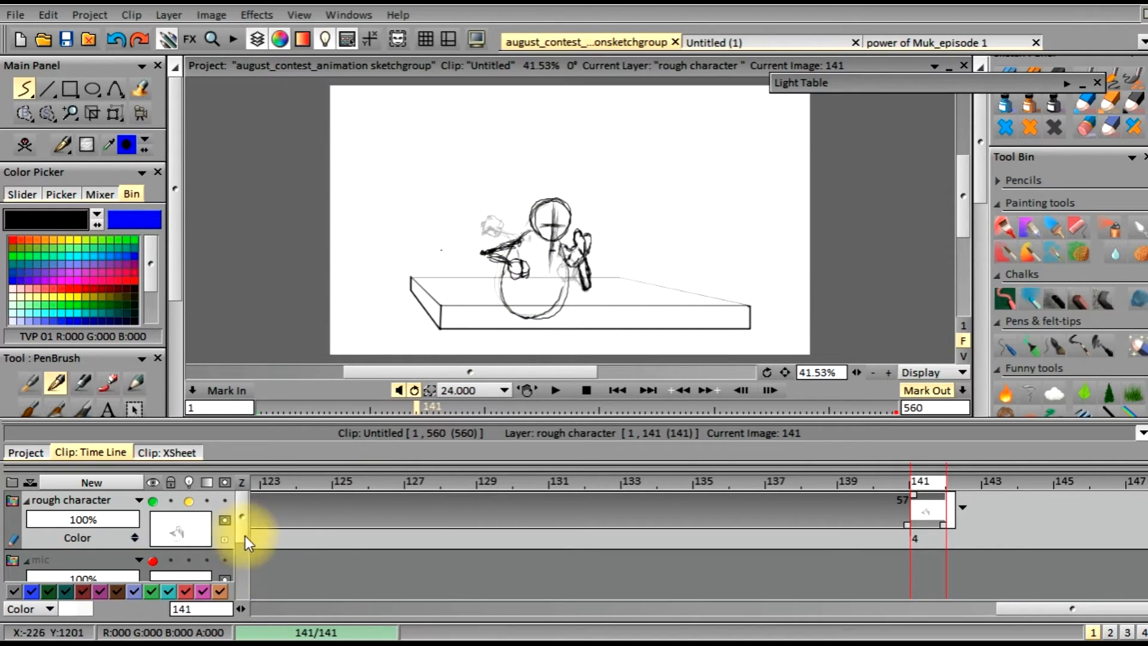
- Show the mic layer again, select it and create a new mic image at frame 141
left_click(154, 560)
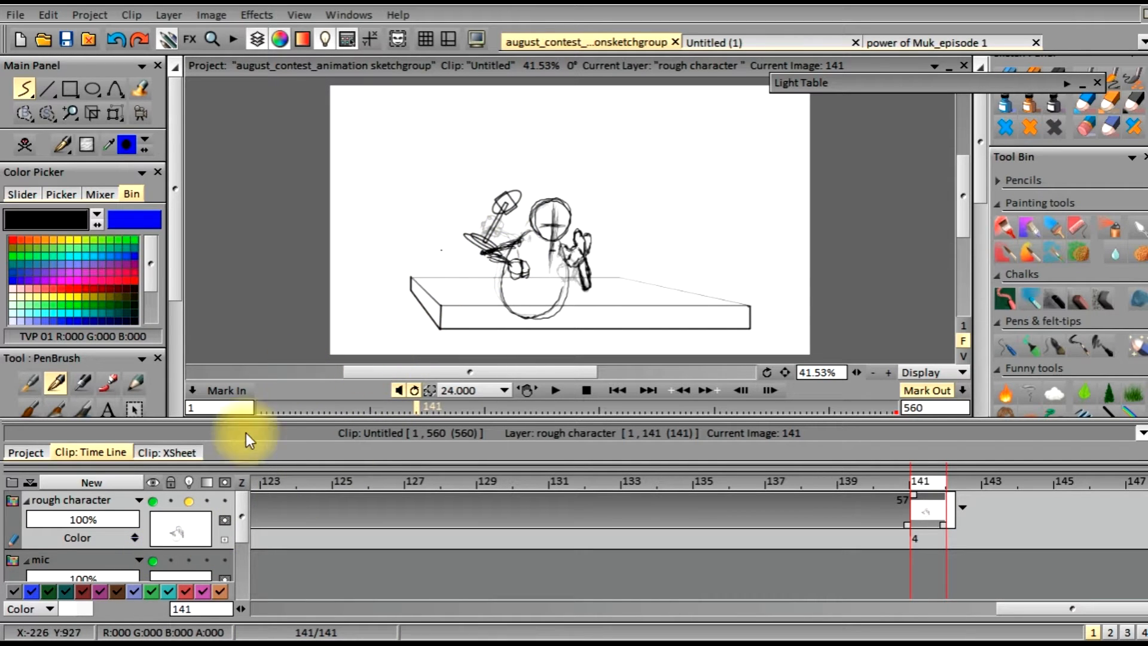
left_click_drag(237, 511, 240, 529)
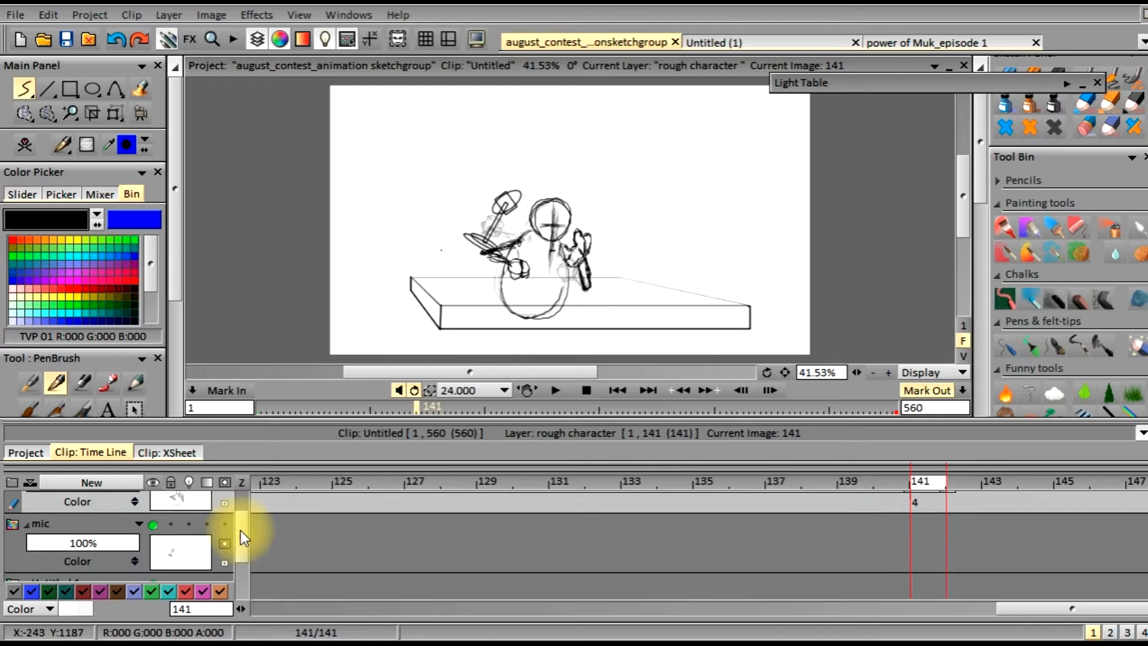
left_click(178, 556)
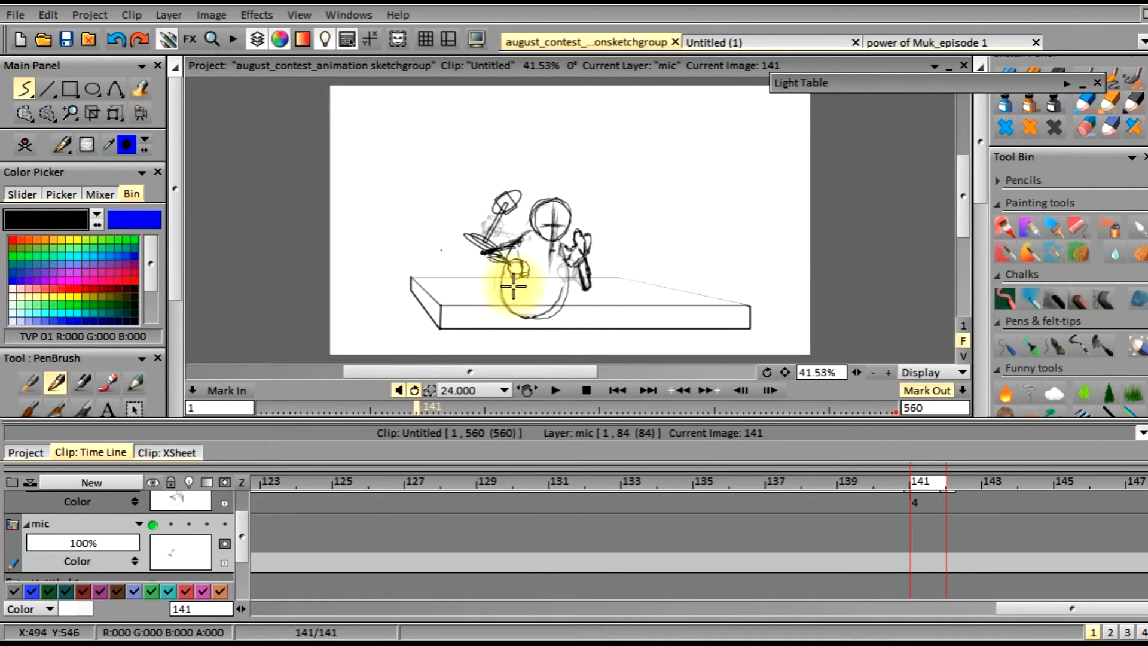
left_click(436, 226)
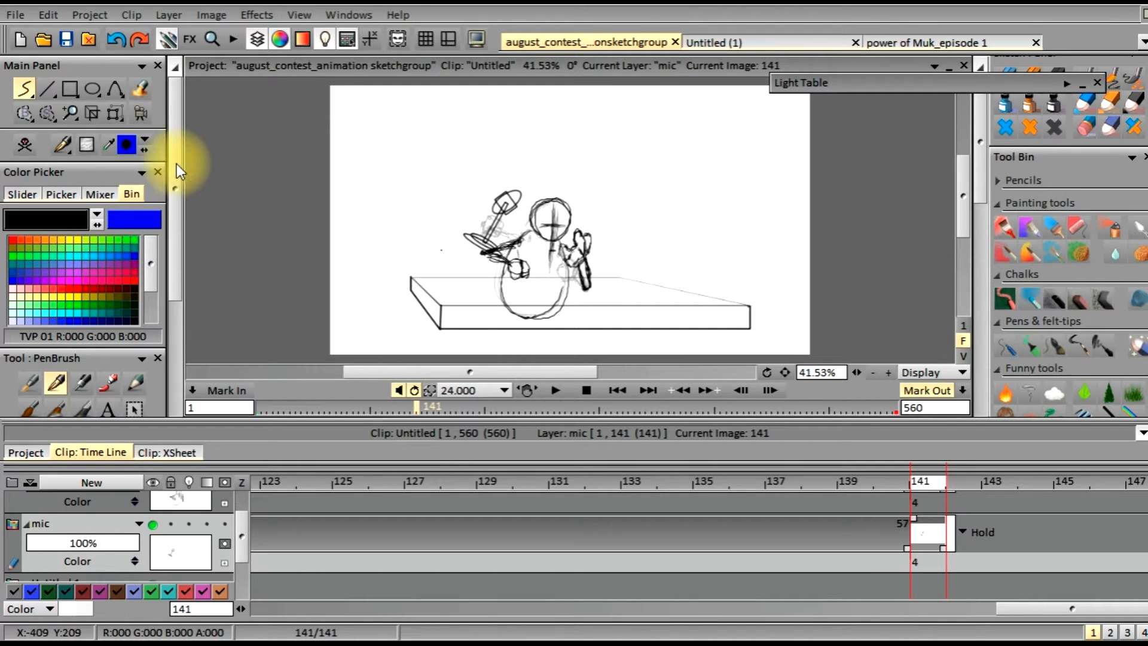
- Lasso the microphone and transform it with an angle of about -46° and panning of about 89, 125 into the character's bent hand
left_click(47, 113)
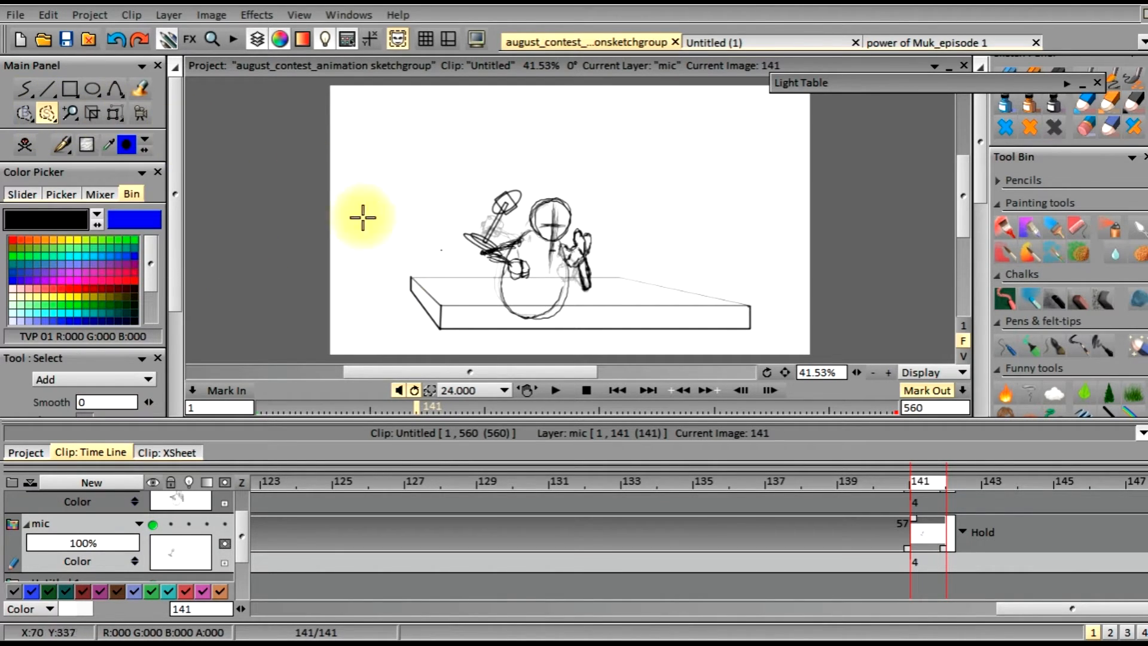
mouse_move(477, 176)
left_mouse_down()
mouse_move(453, 223)
mouse_move(460, 263)
mouse_move(484, 269)
mouse_move(510, 252)
mouse_move(534, 186)
mouse_move(468, 177)
left_mouse_up()
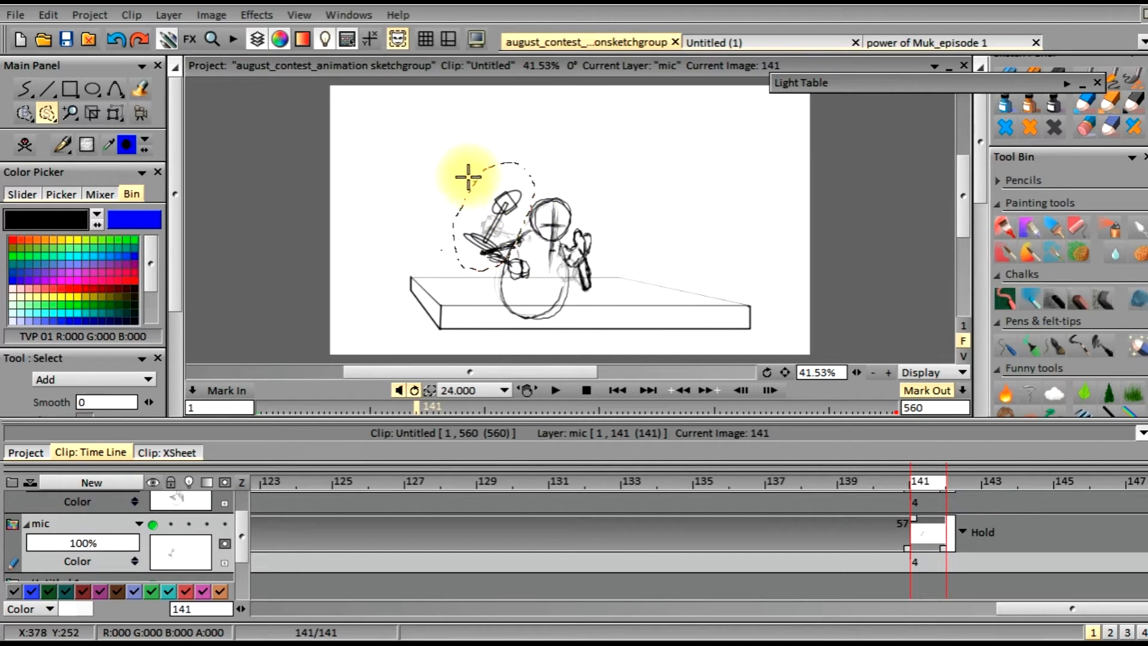
left_click(114, 113)
mouse_move(513, 218)
left_mouse_down()
mouse_move(500, 218)
mouse_move(512, 231)
mouse_move(494, 226)
mouse_move(549, 329)
mouse_move(536, 305)
mouse_move(538, 326)
mouse_move(547, 293)
left_mouse_up()
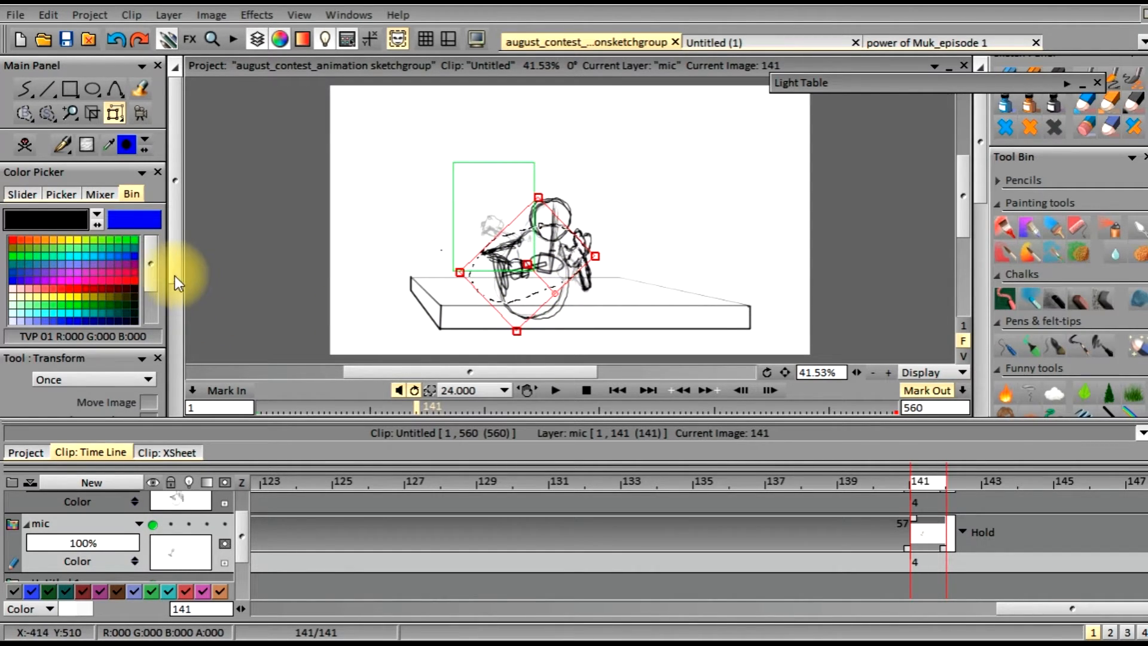
left_click_drag(175, 265, 171, 411)
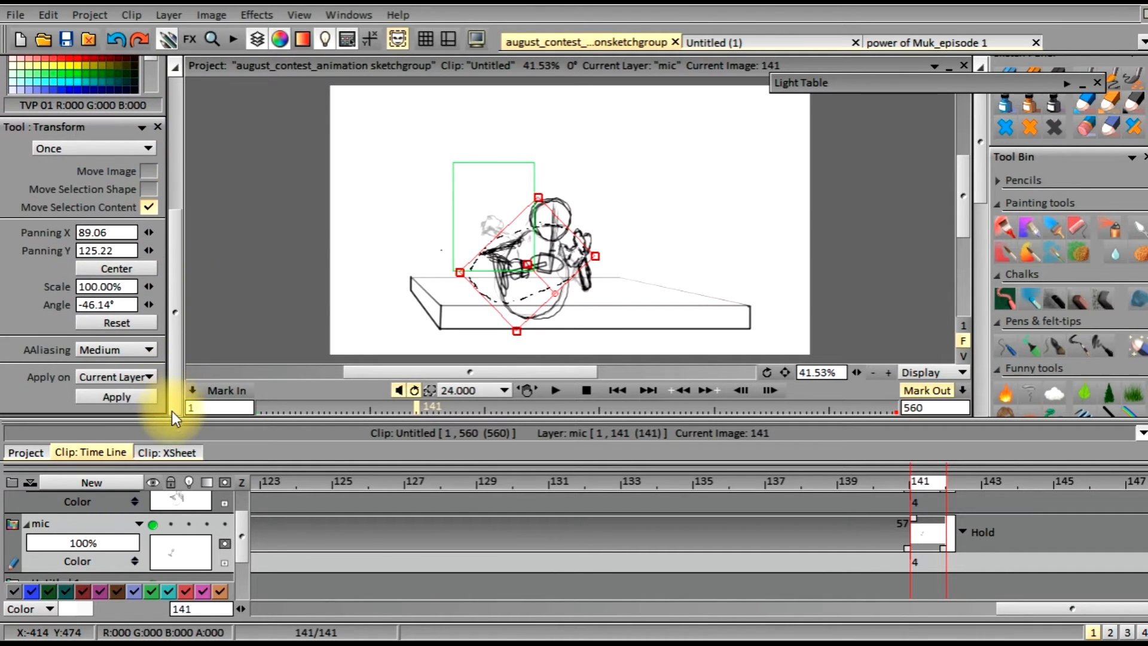
left_click(143, 397)
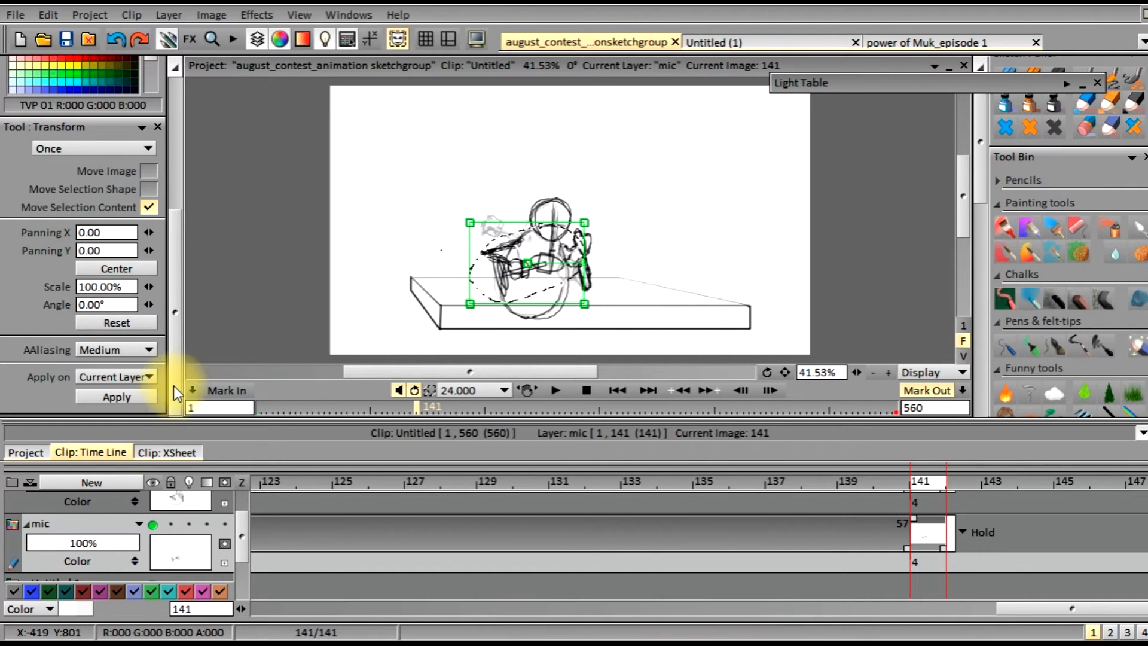
left_click_drag(174, 386, 196, 199)
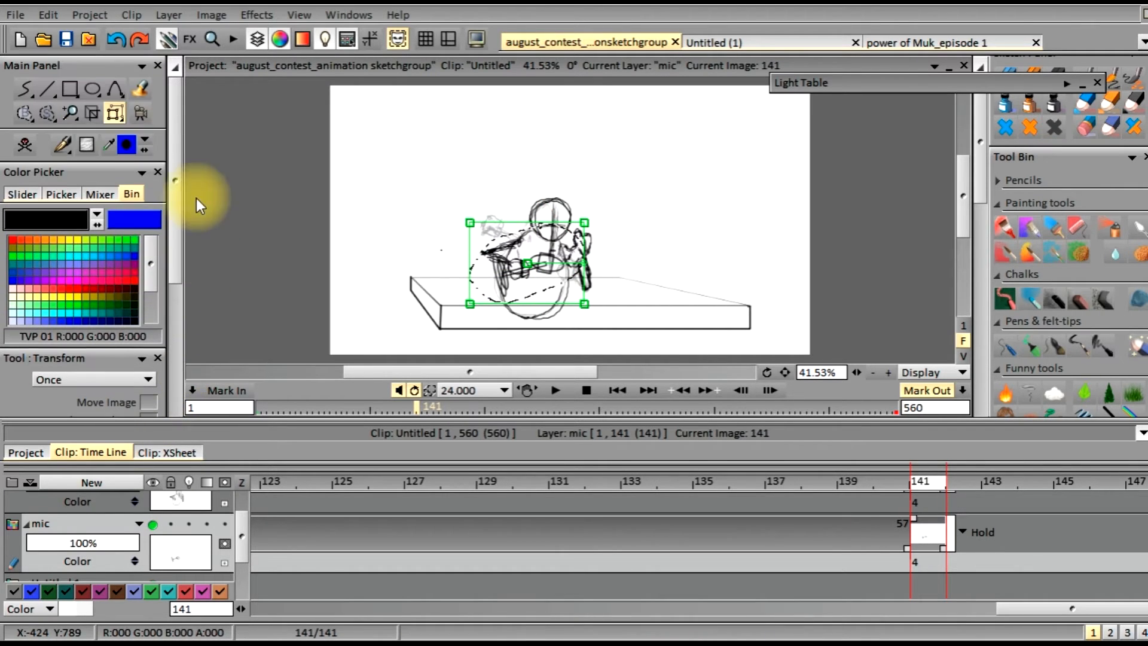
- Drop the selection, return to freehand drawing and make the rough character layer current
left_click(45, 113)
left_click(108, 257)
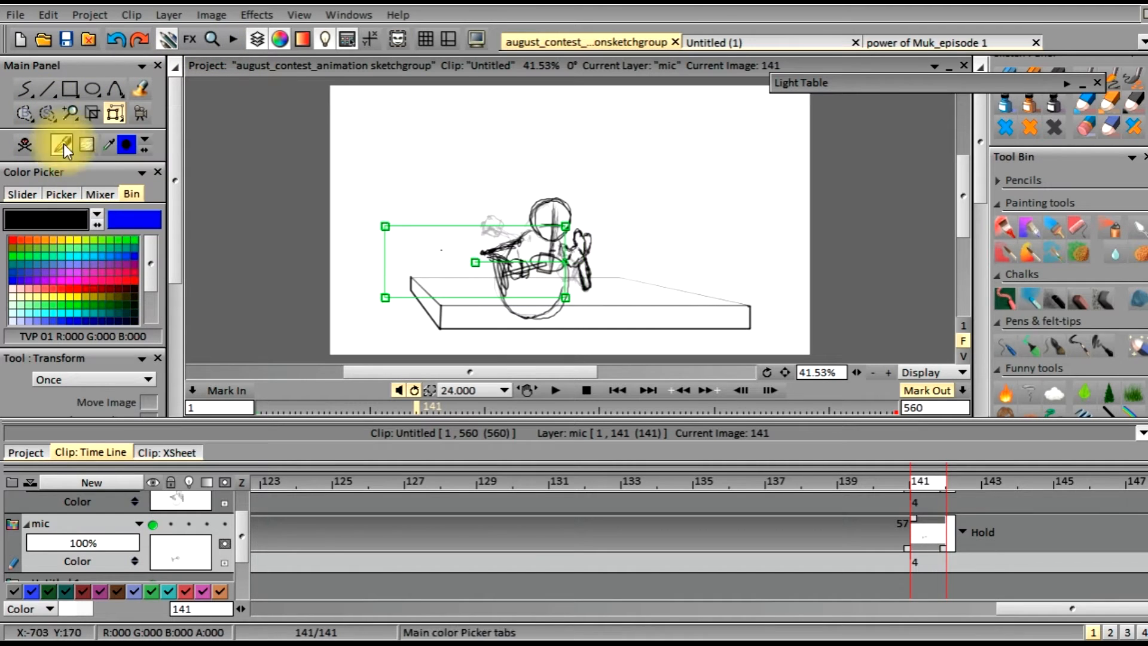
left_click(24, 93)
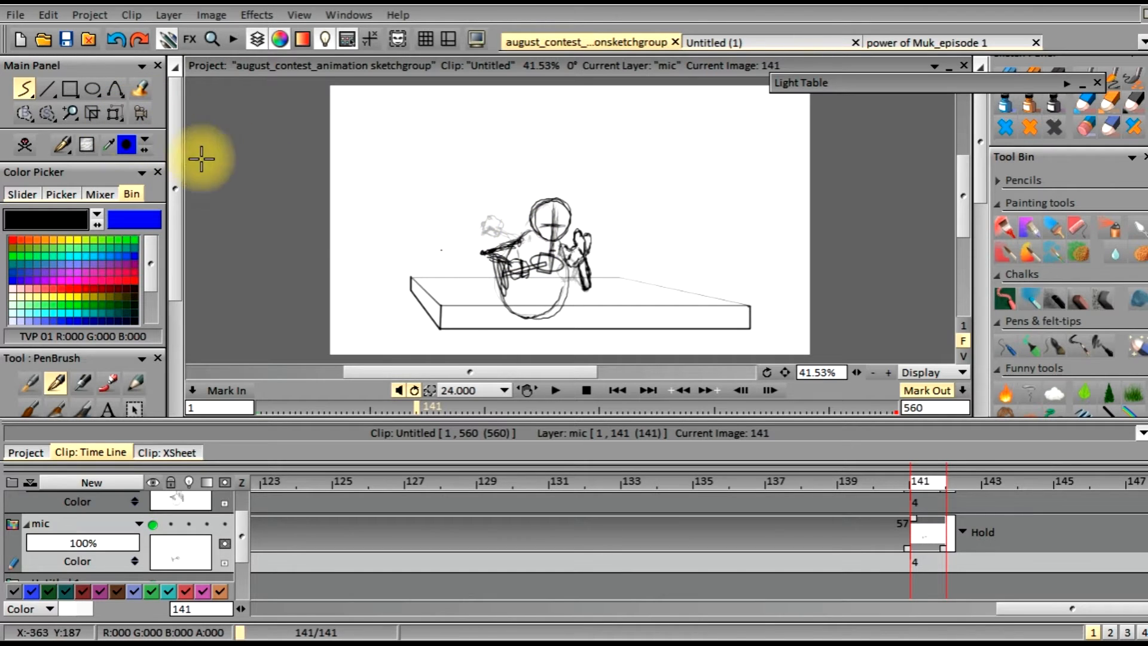
left_click_drag(242, 532, 241, 515)
left_click(176, 525)
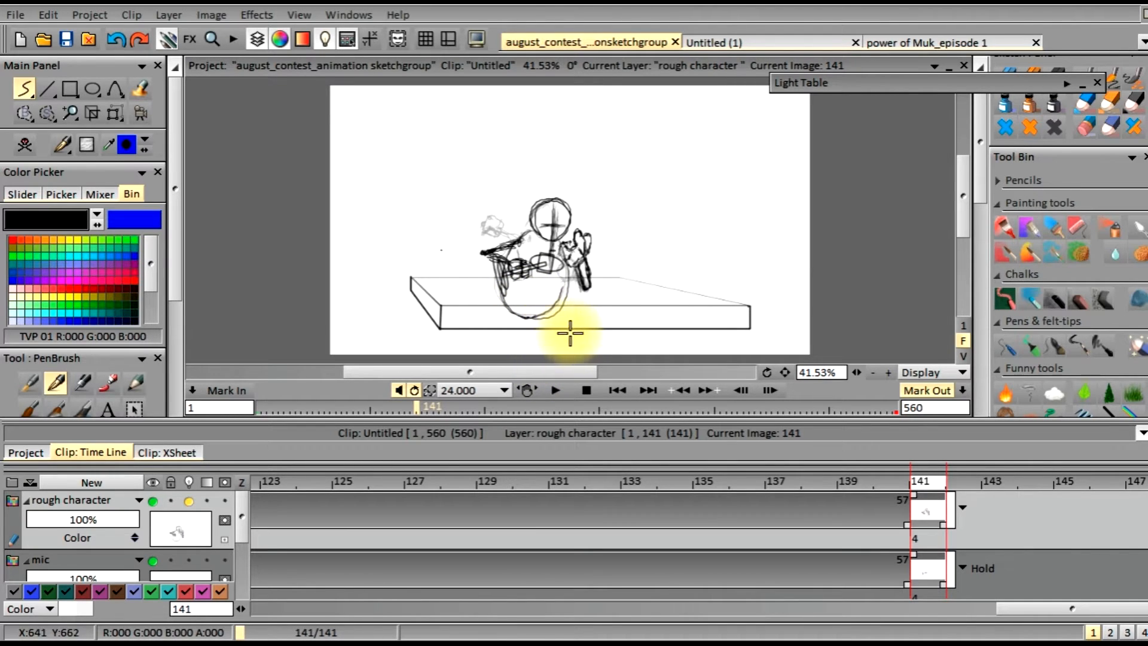
- Play the animation from the first frame and stop it at frame 196
left_click(618, 393)
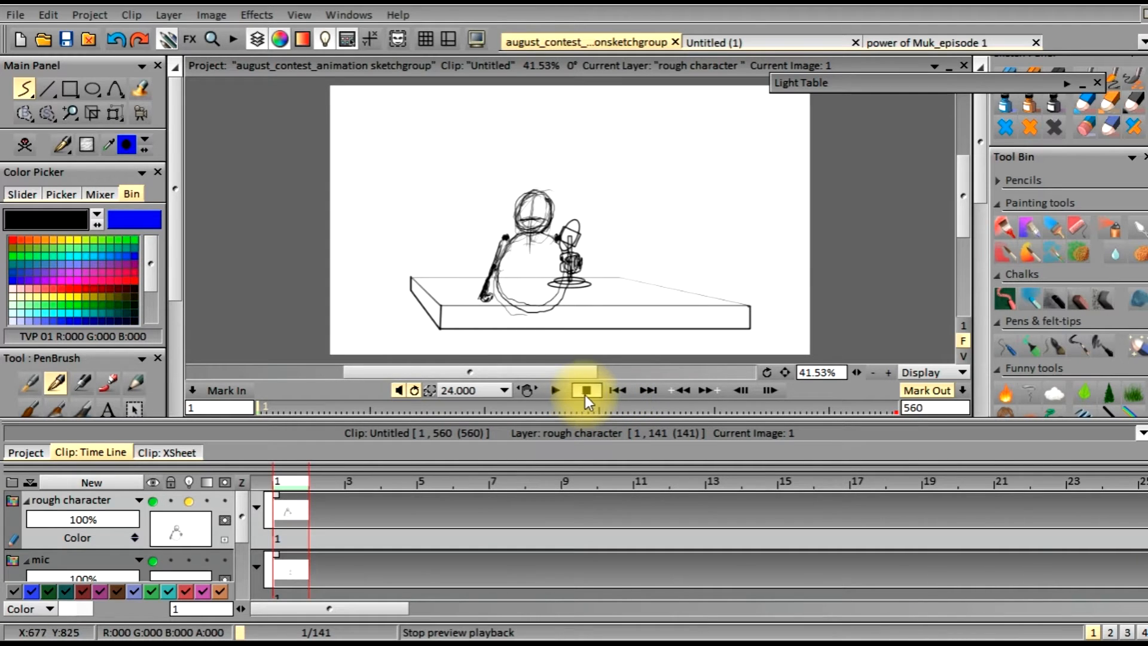
left_click(556, 389)
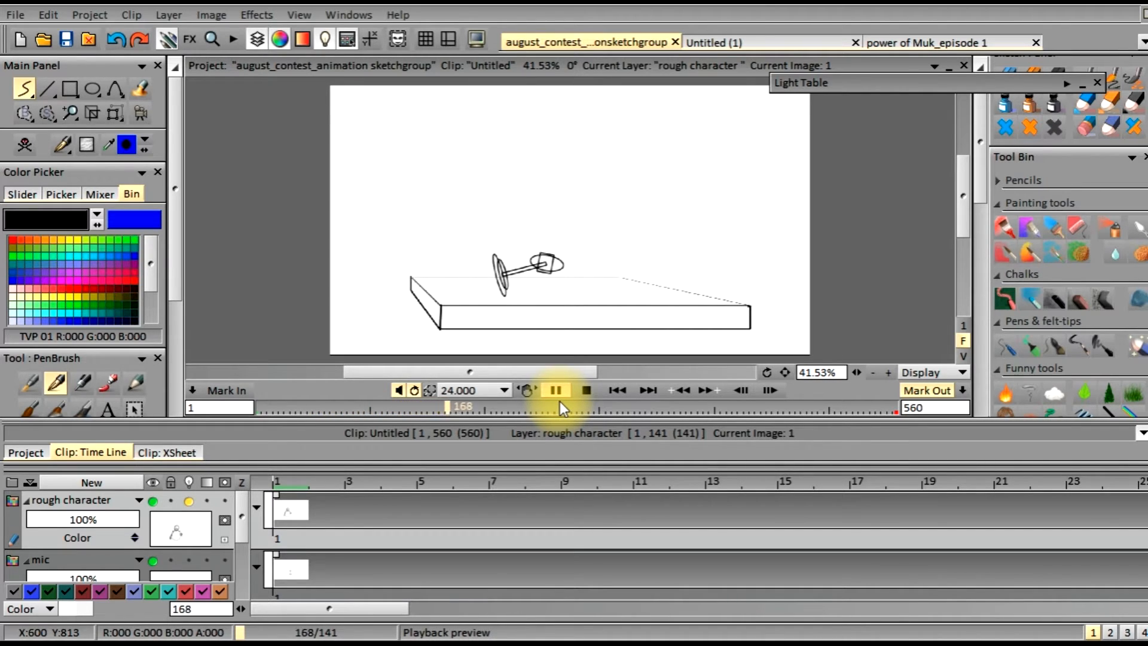
left_click(587, 390)
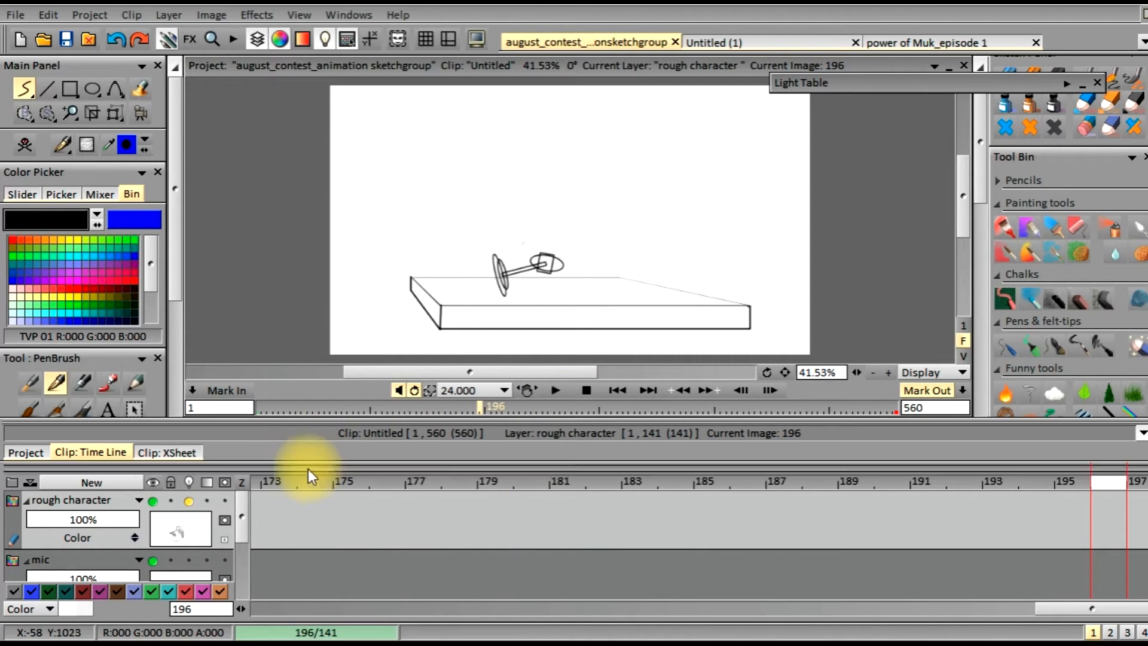
- Go back to frame 141 and set the rough character layer to Hold after its last image
left_click(300, 483)
left_click_drag(303, 483, 601, 476)
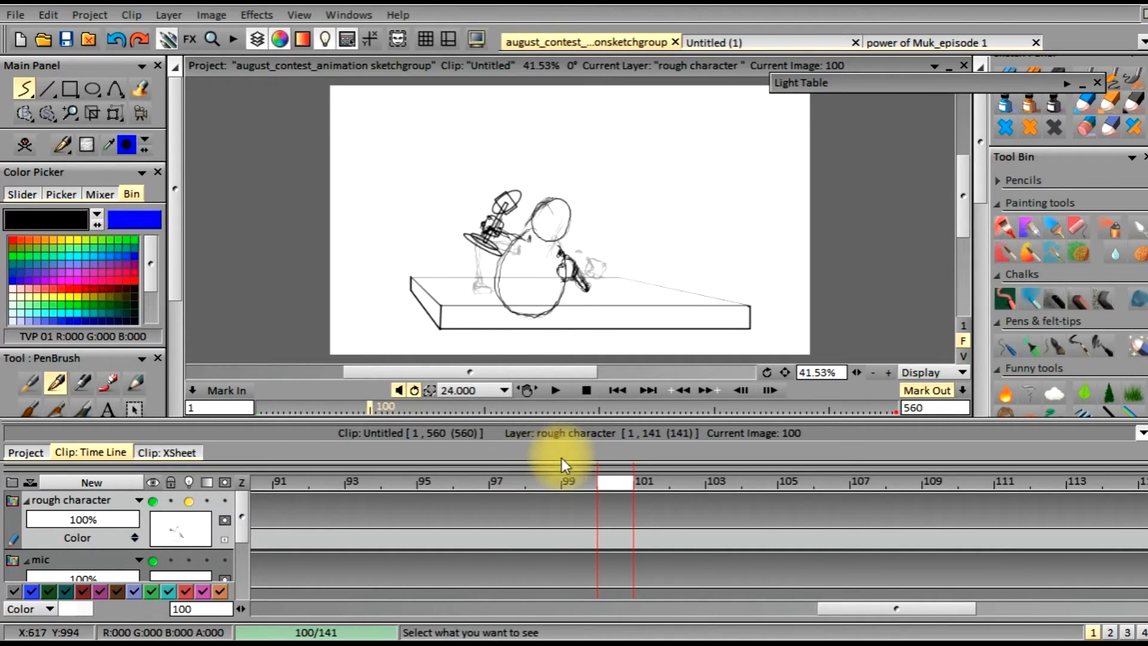
left_click(868, 495)
left_click_drag(866, 495, 1033, 504)
left_click(1071, 509)
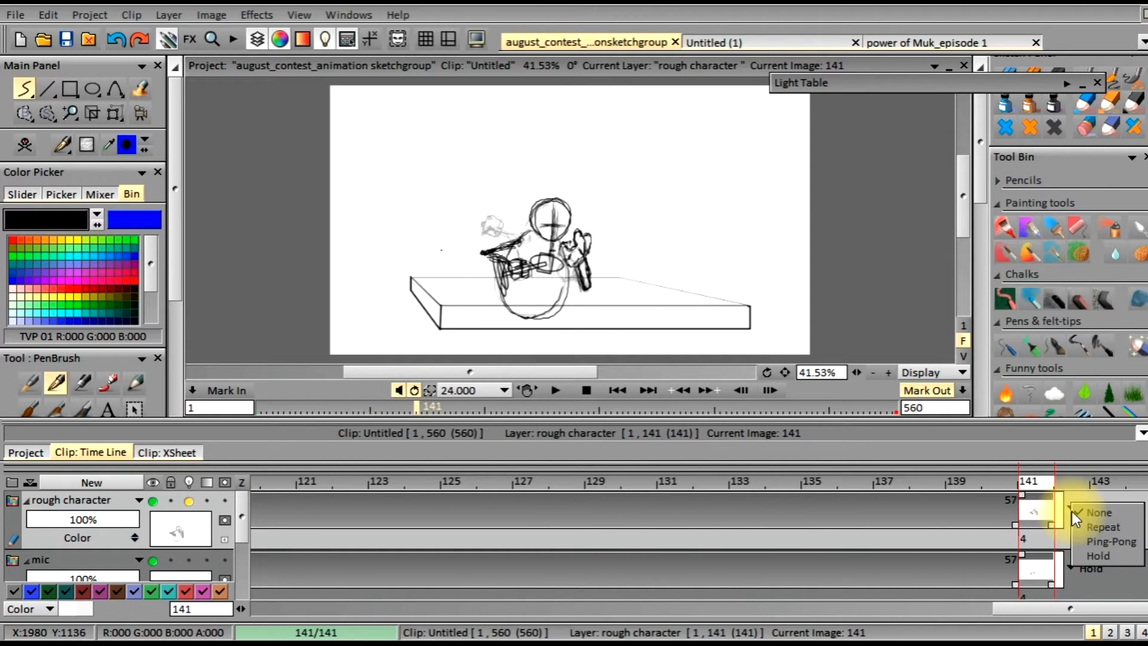
left_click(1097, 558)
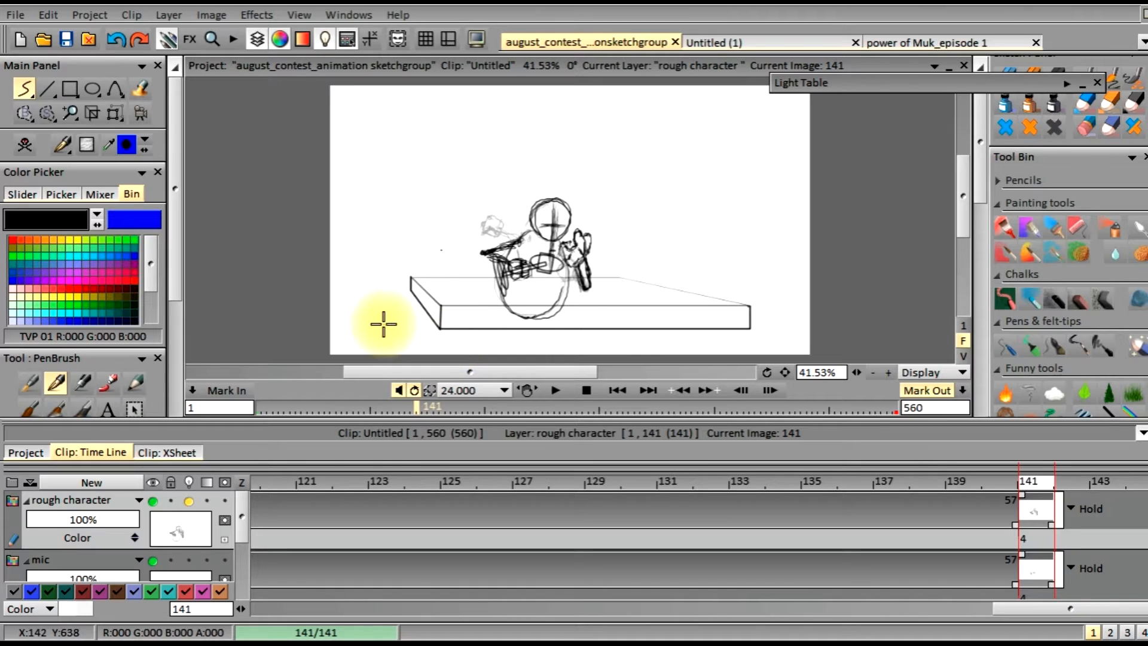
- Play the animation twice from the first frame to check the pose timing, and move the playhead to frame 177
left_click(615, 390)
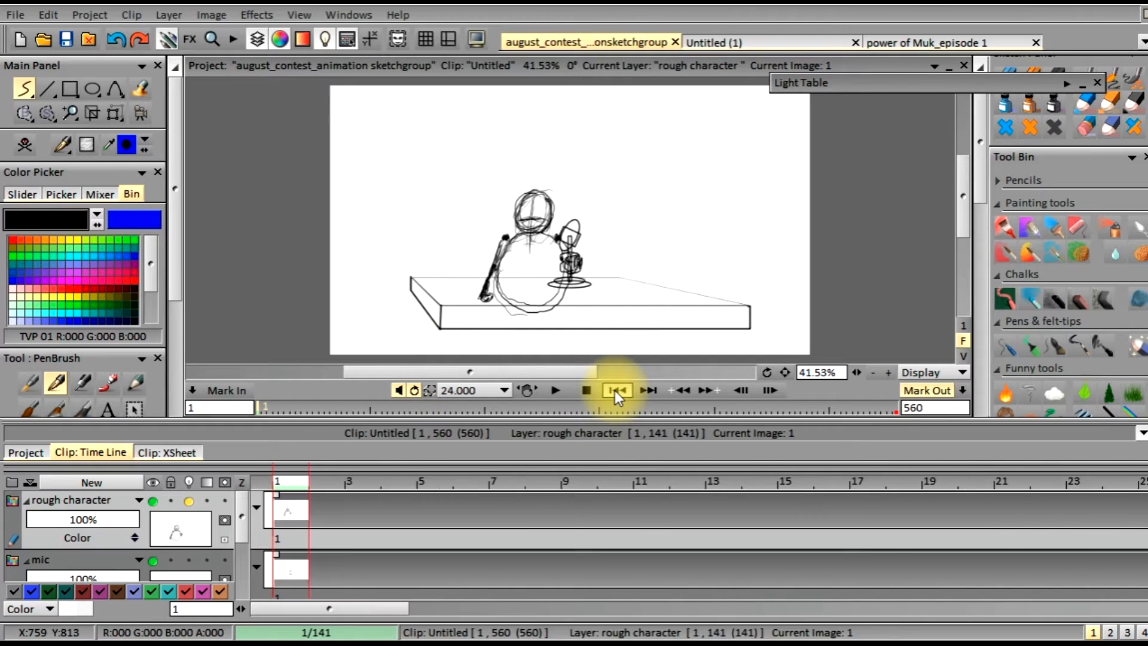
left_click(558, 390)
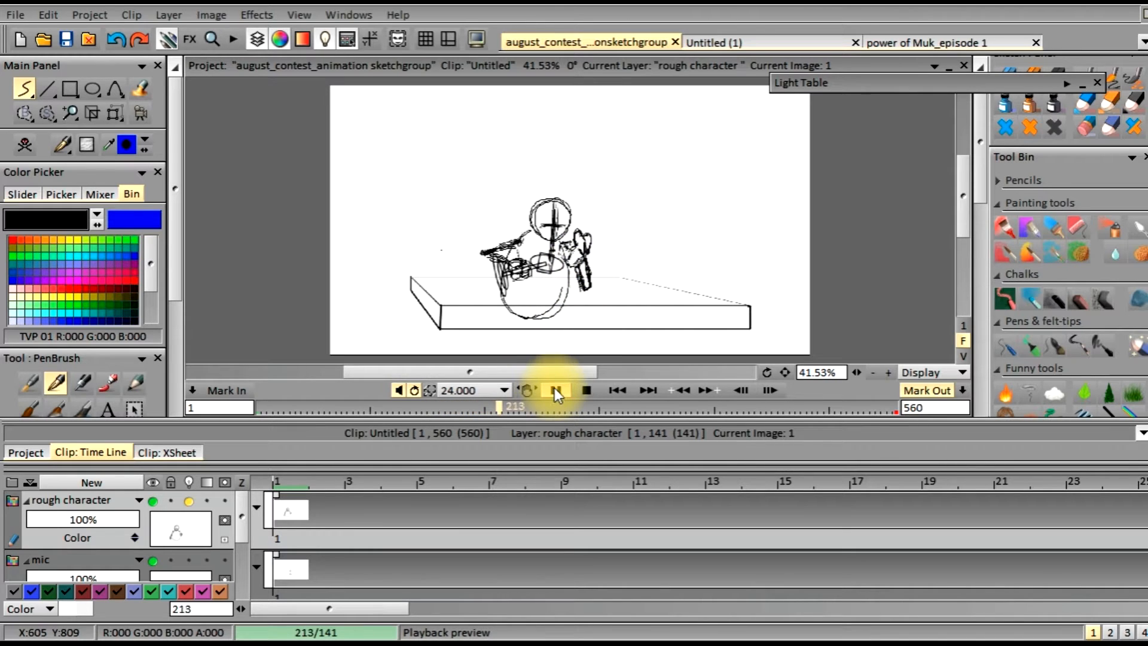
left_click(555, 391)
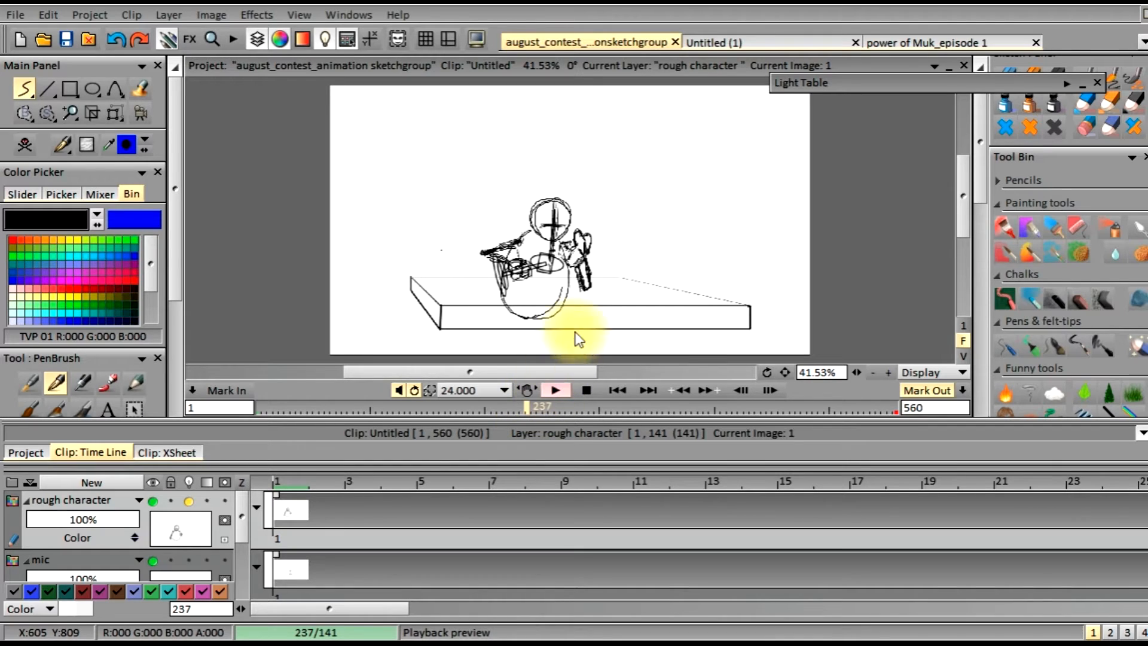
left_click(615, 391)
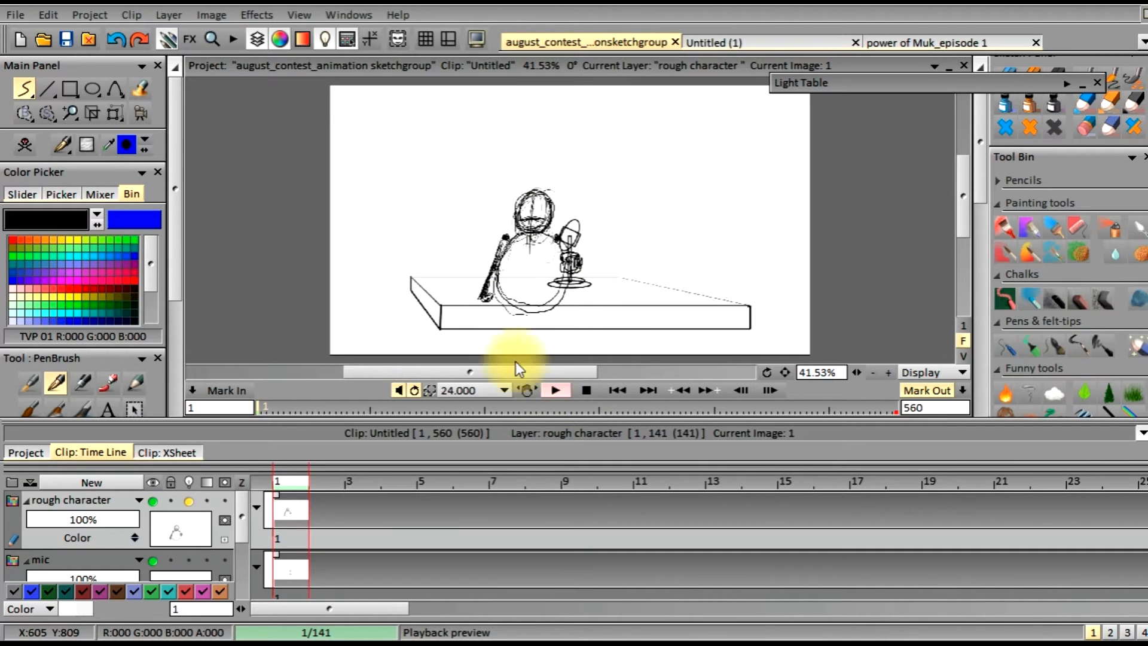
left_click(556, 390)
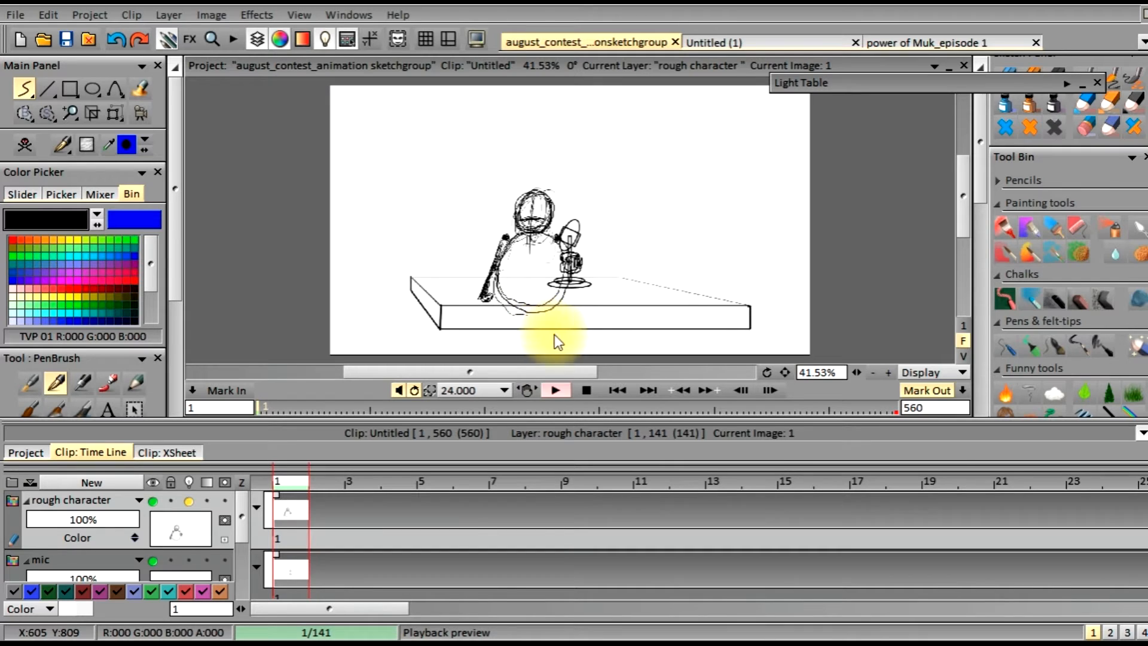
left_click(554, 392)
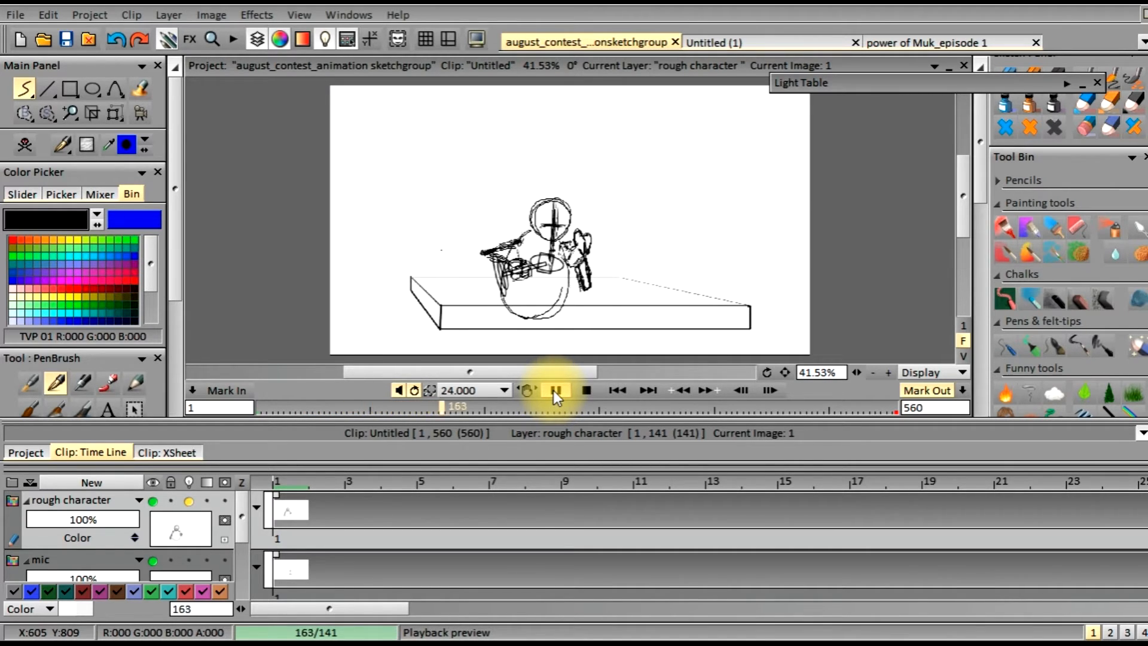
left_click(556, 392)
mouse_move(468, 404)
left_mouse_down()
mouse_move(454, 404)
mouse_move(461, 433)
mouse_move(459, 407)
left_mouse_up()
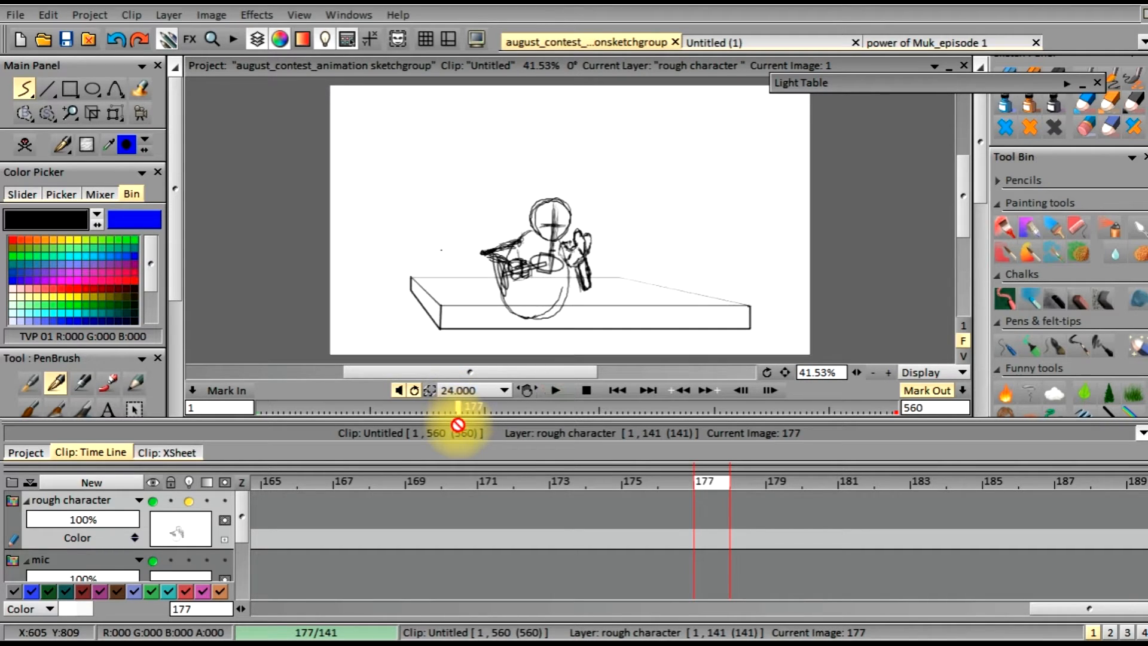
- Set the rough character layer to None after its last image and move the playhead to frame 173
left_click_drag(458, 422, 459, 438)
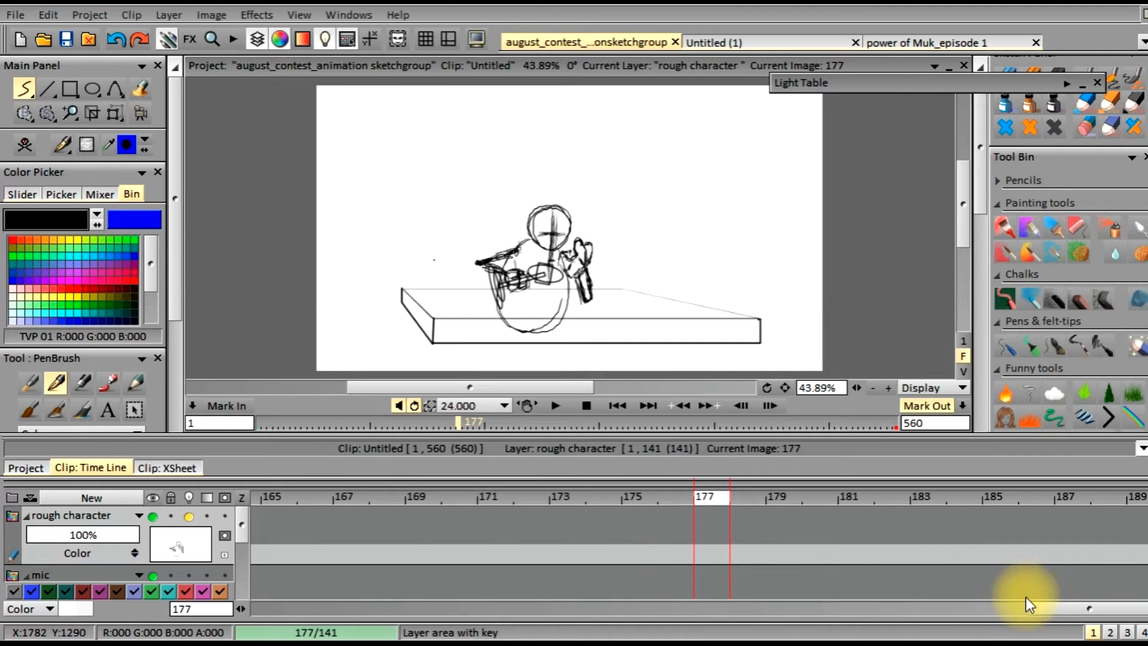
left_click_drag(1043, 608, 849, 599)
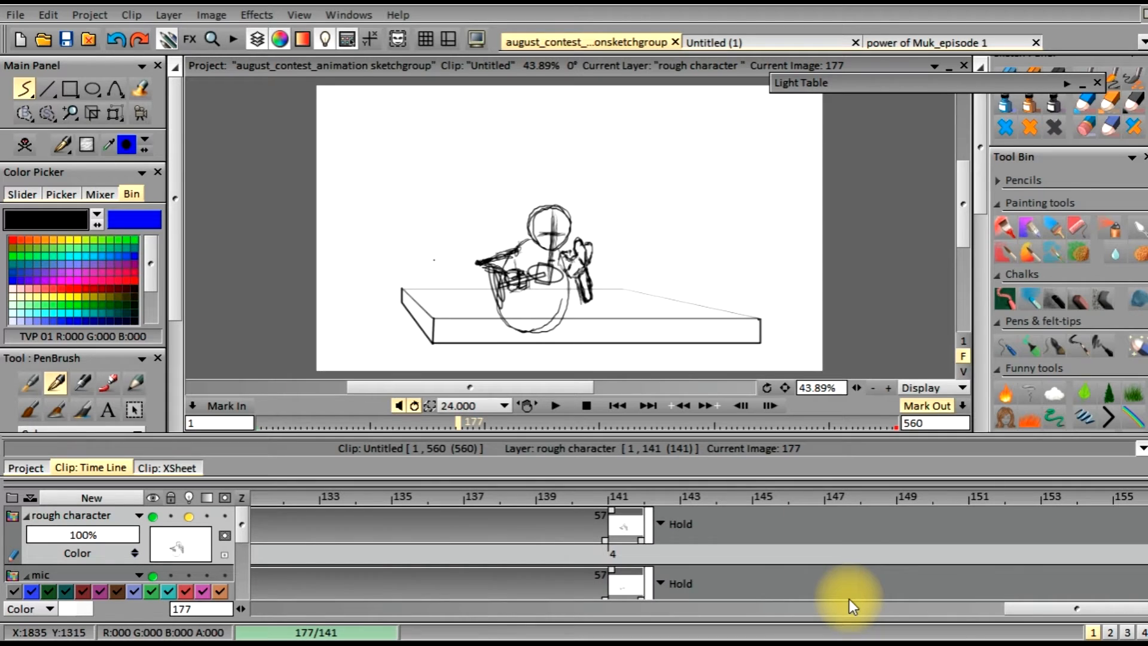
left_click(660, 524)
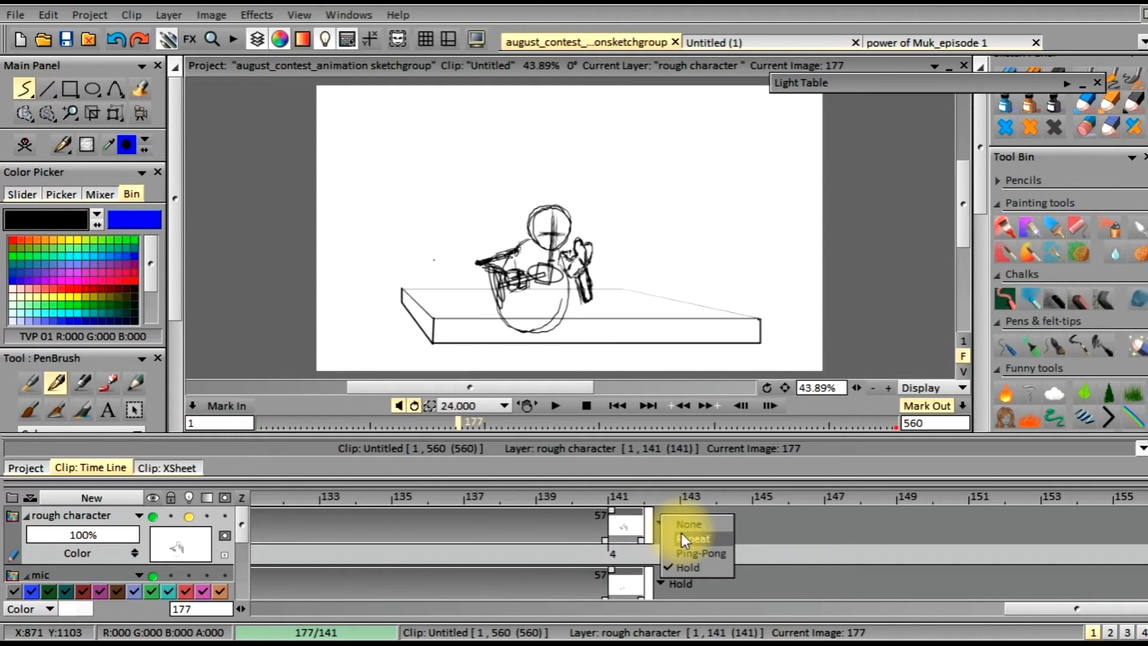
left_click(691, 525)
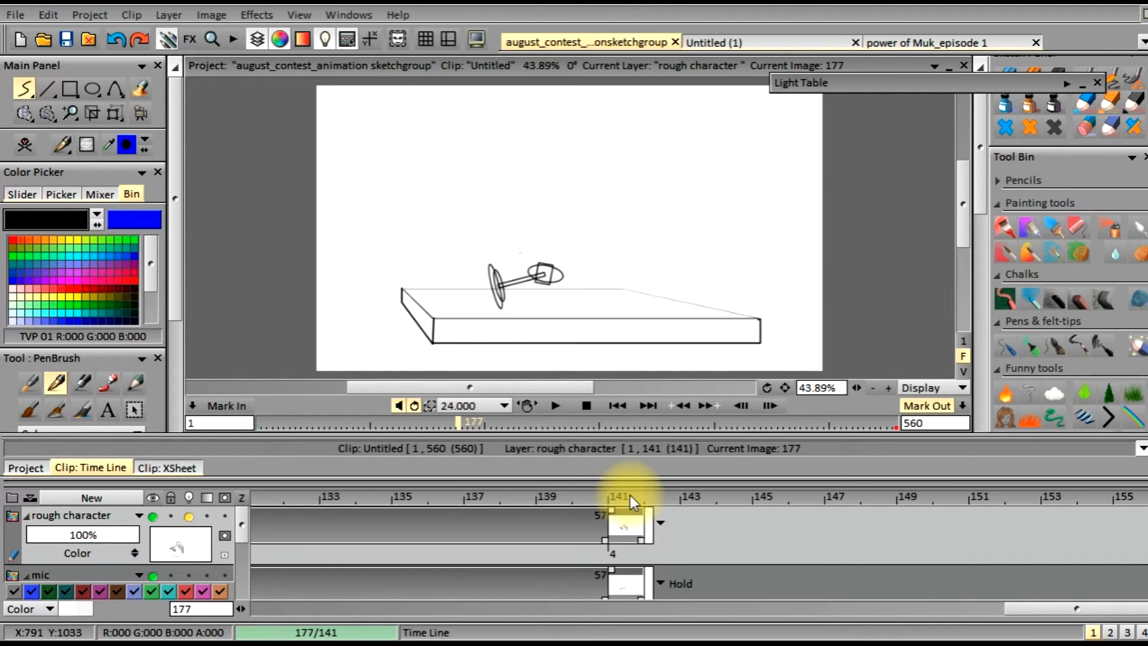
left_click(651, 499)
mouse_move(652, 499)
left_mouse_down()
mouse_move(1128, 525)
mouse_move(968, 522)
left_mouse_up()
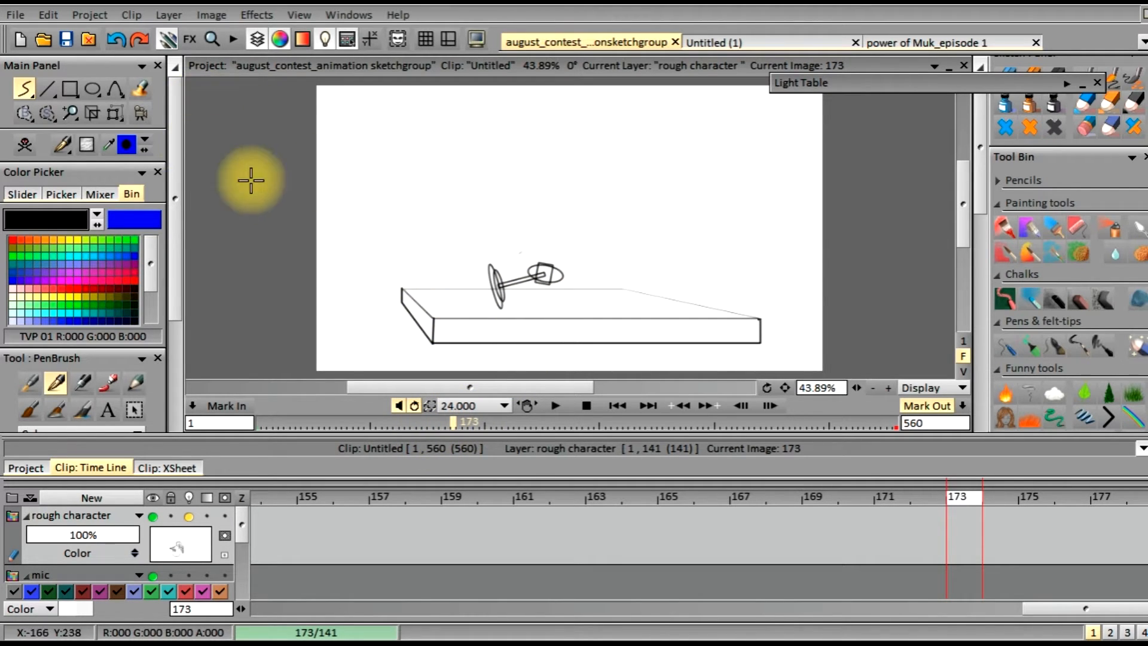
- Start a new rough character image at frame 173 and sketch the head circle over the previous pose's head
left_click(365, 232)
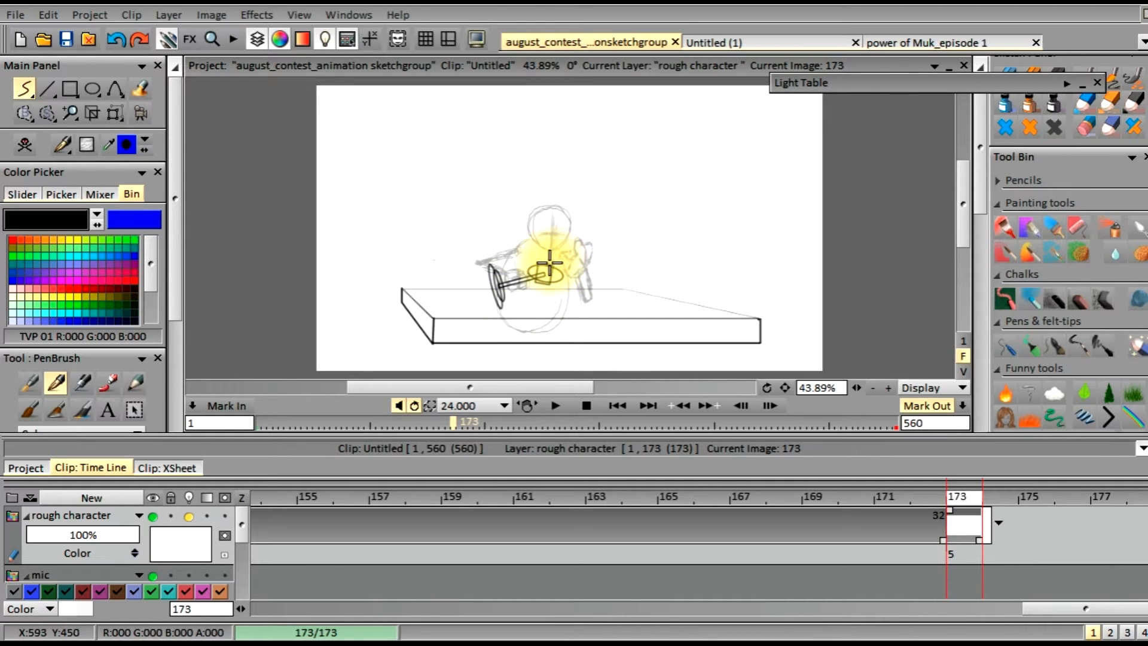
left_click_drag(539, 282, 552, 280)
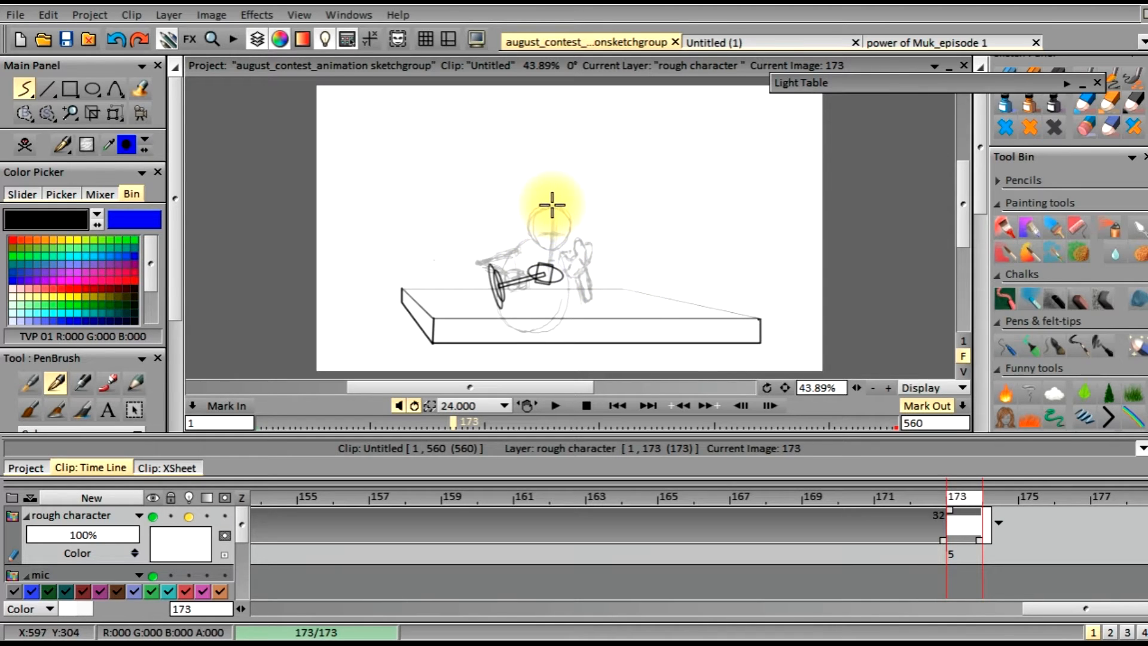
mouse_move(550, 206)
left_mouse_down()
mouse_move(527, 220)
mouse_move(534, 241)
mouse_move(550, 250)
mouse_move(569, 226)
mouse_move(554, 205)
mouse_move(530, 223)
mouse_move(546, 247)
mouse_move(565, 242)
mouse_move(570, 222)
mouse_move(555, 204)
mouse_move(529, 219)
left_mouse_up()
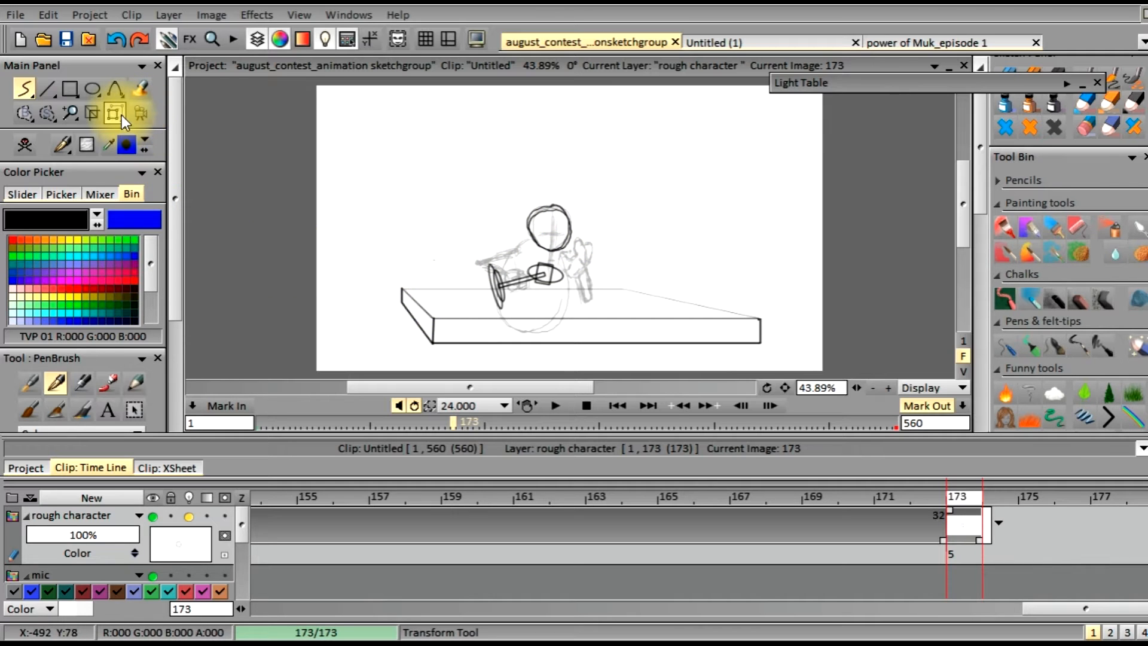
- Select the head with a freehand selection and shift it slightly up and to the left with the Transform tool
left_click(47, 113)
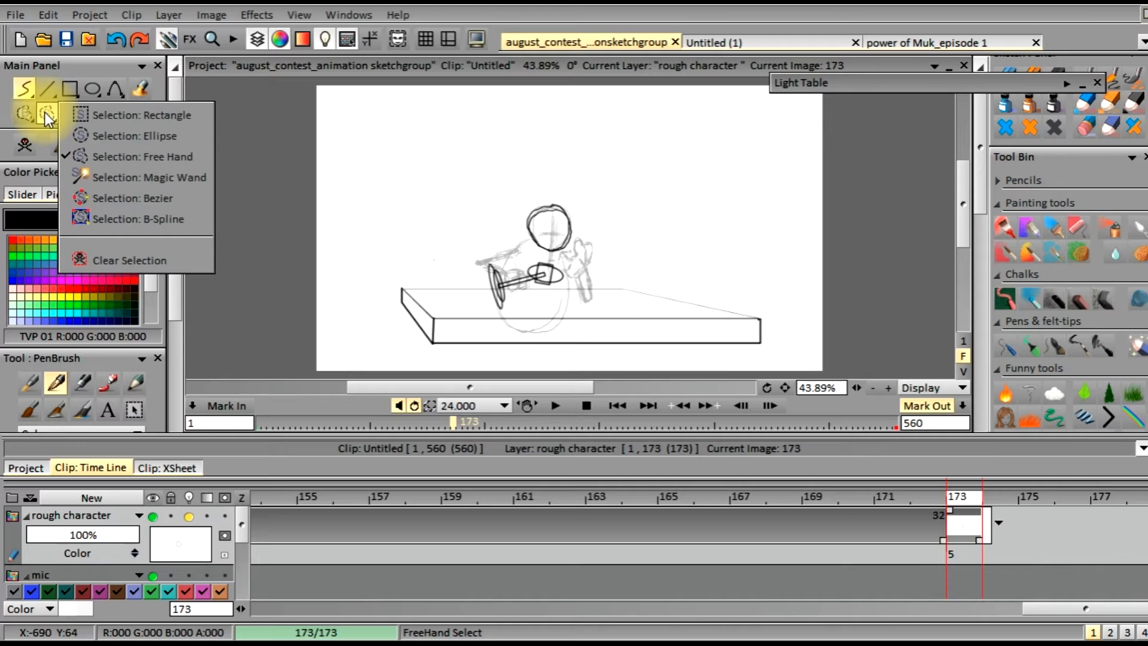
left_click(98, 156)
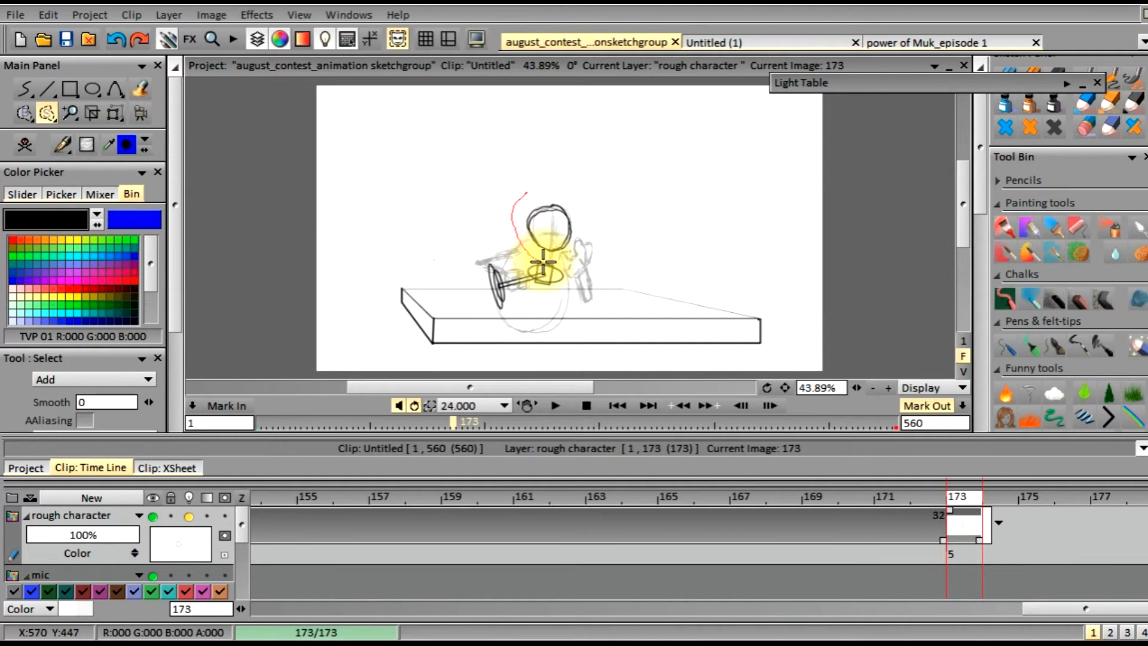
mouse_move(511, 198)
left_mouse_down()
mouse_move(558, 308)
mouse_move(524, 245)
left_mouse_up()
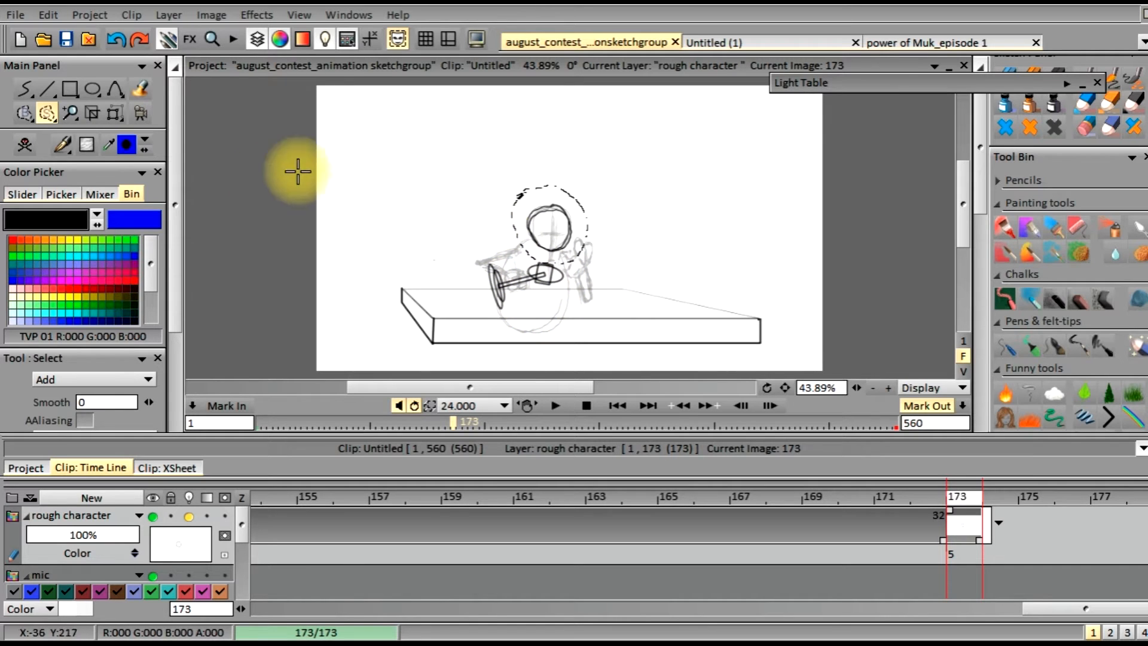
left_click(91, 113)
left_click(111, 113)
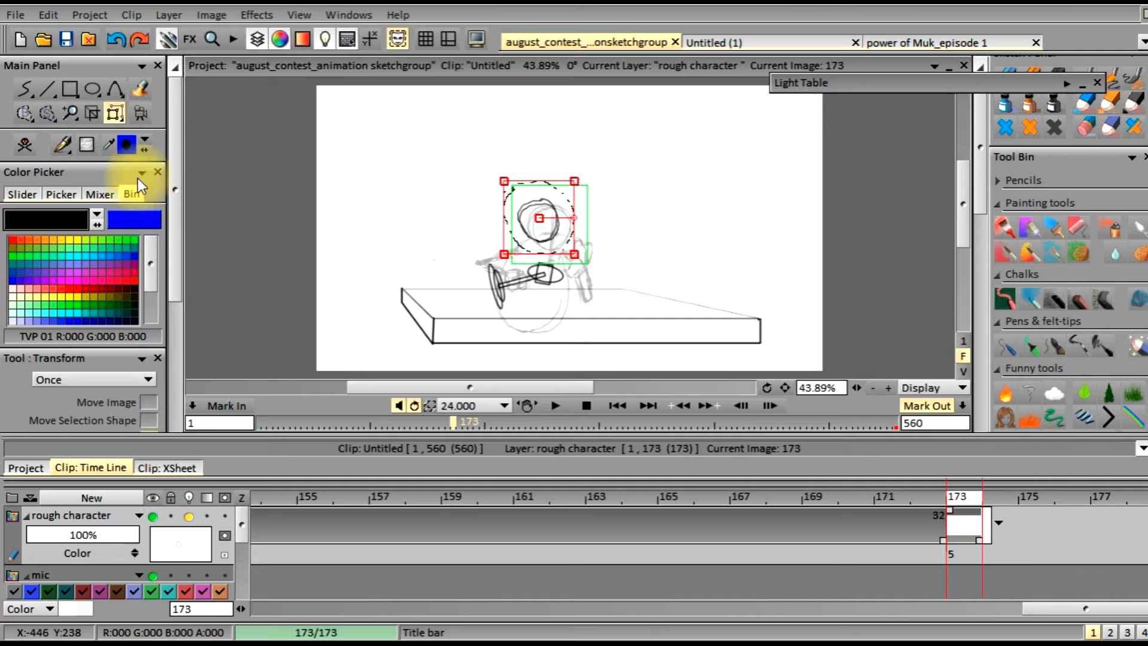
mouse_move(171, 203)
left_mouse_down()
mouse_move(159, 397)
mouse_move(174, 364)
mouse_move(171, 233)
left_mouse_up()
left_click(146, 411)
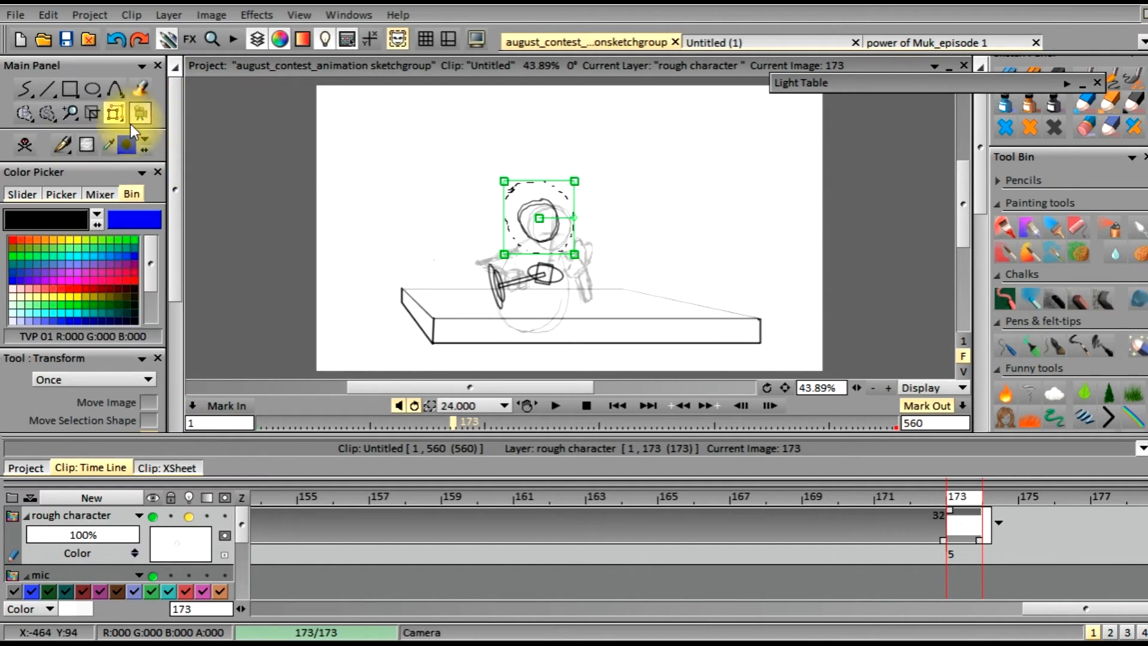
- Clear the selection, return to freehand drawing and sketch the rounded body outline below the head
right_click(45, 114)
left_click(84, 258)
left_click(24, 88)
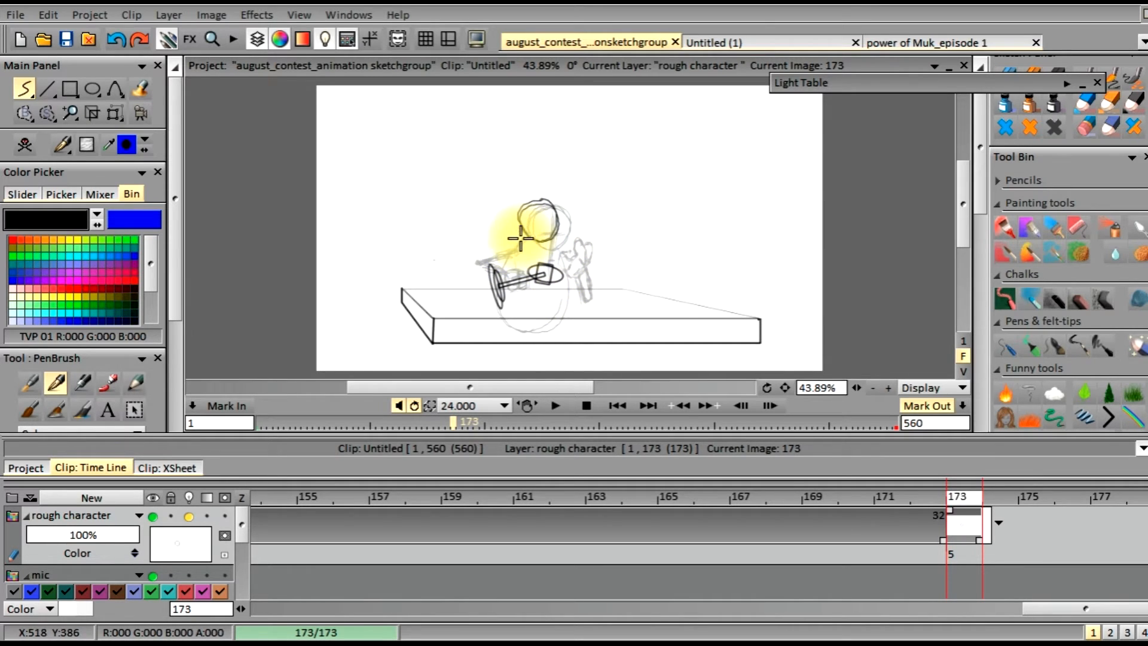
mouse_move(523, 237)
left_mouse_down()
mouse_move(505, 293)
mouse_move(510, 272)
mouse_move(517, 320)
mouse_move(503, 292)
mouse_move(523, 323)
mouse_move(532, 313)
mouse_move(516, 325)
mouse_move(540, 324)
mouse_move(509, 314)
mouse_move(568, 329)
left_mouse_up()
mouse_move(508, 300)
left_mouse_down()
mouse_move(563, 330)
mouse_move(527, 328)
mouse_move(555, 332)
mouse_move(576, 301)
mouse_move(570, 319)
mouse_move(575, 261)
mouse_move(576, 280)
mouse_move(550, 238)
mouse_move(575, 273)
mouse_move(560, 332)
mouse_move(573, 320)
mouse_move(576, 254)
mouse_move(559, 234)
mouse_move(574, 267)
mouse_move(555, 233)
mouse_move(574, 261)
mouse_move(578, 316)
mouse_move(575, 266)
mouse_move(574, 319)
mouse_move(581, 285)
mouse_move(575, 316)
left_mouse_up()
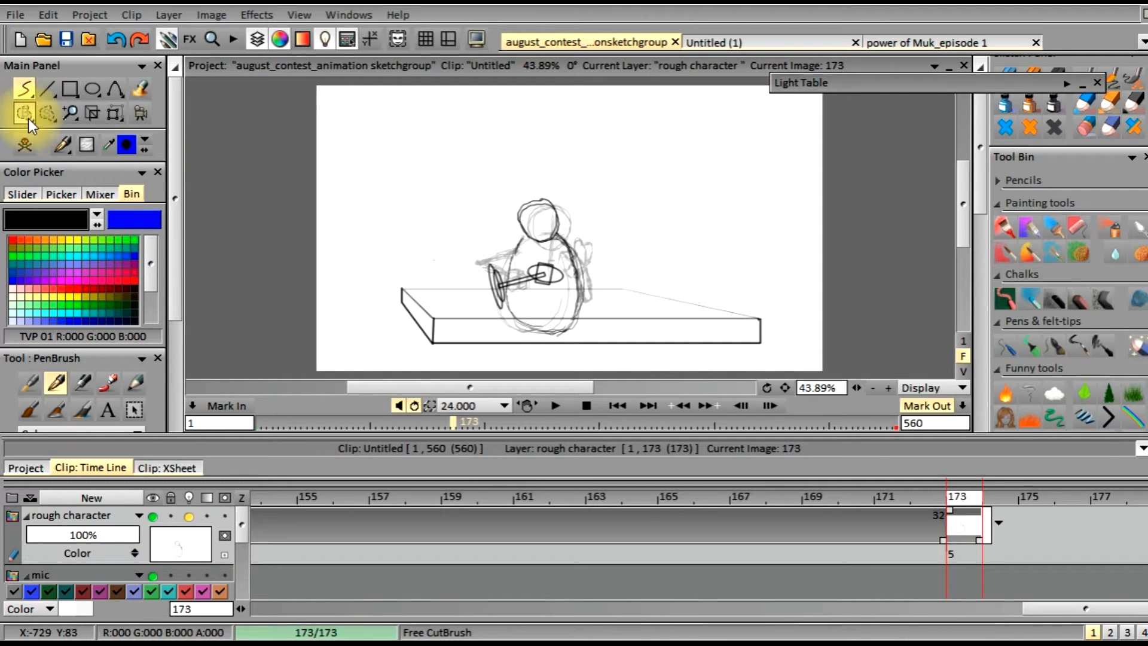
left_click(113, 39)
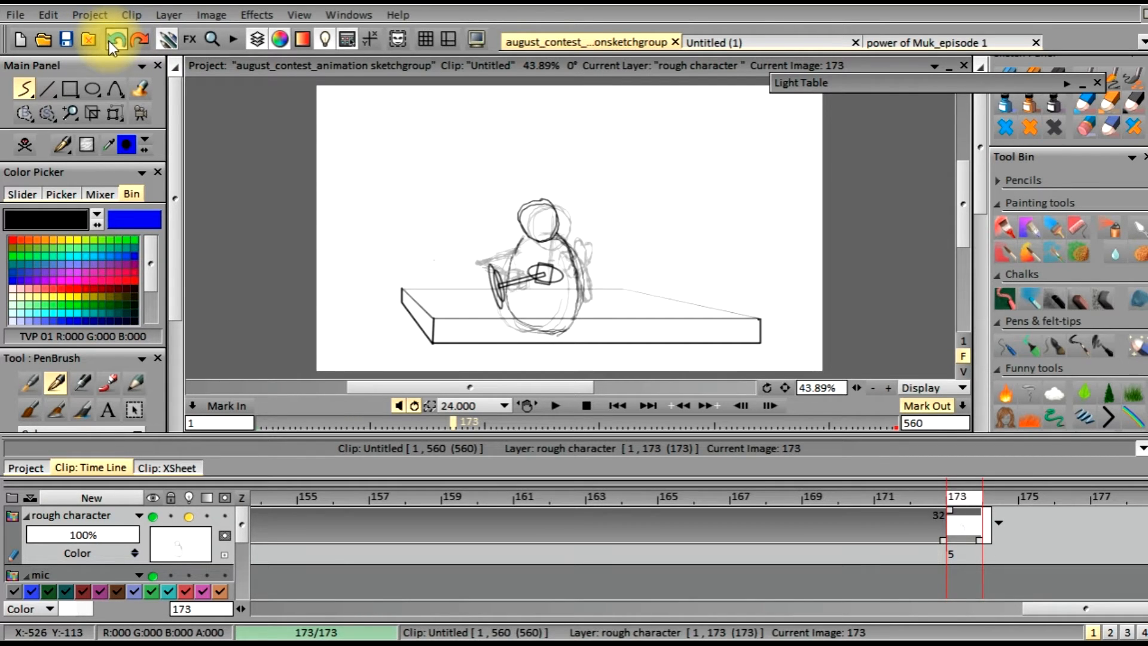
- Mark both shoulder joints on the body and undo the trial forearm and hand strokes on the desk
mouse_move(560, 238)
left_mouse_down()
mouse_move(579, 328)
mouse_move(547, 329)
left_mouse_up()
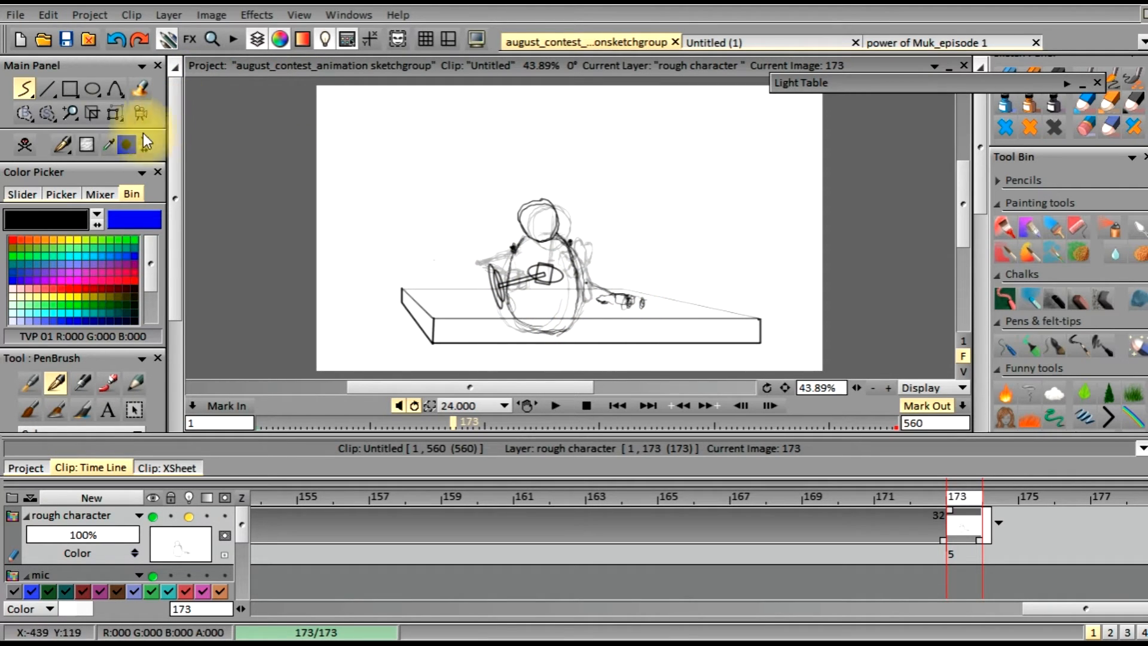
left_click(116, 41)
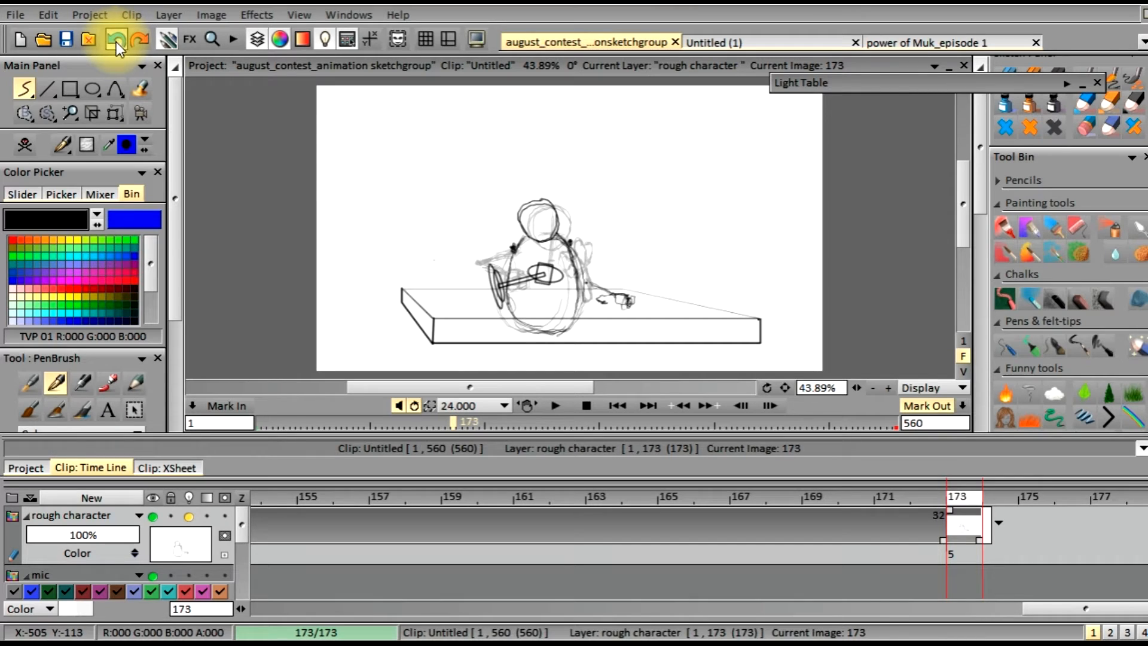
left_click(116, 40)
left_click(113, 43)
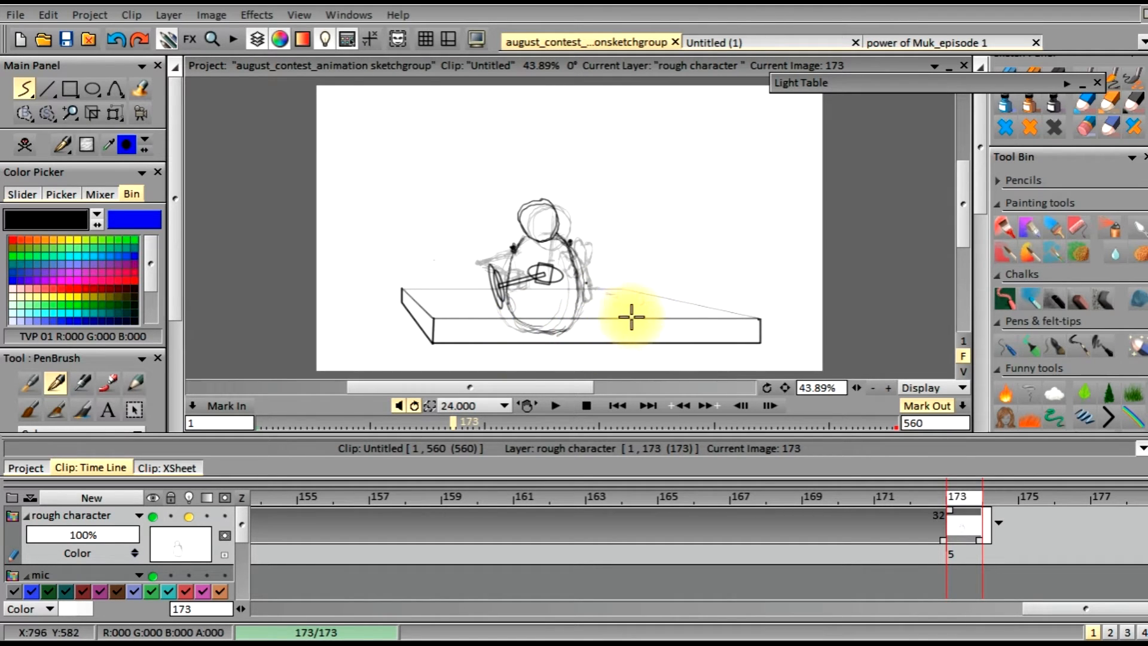
left_click_drag(175, 265, 199, 188)
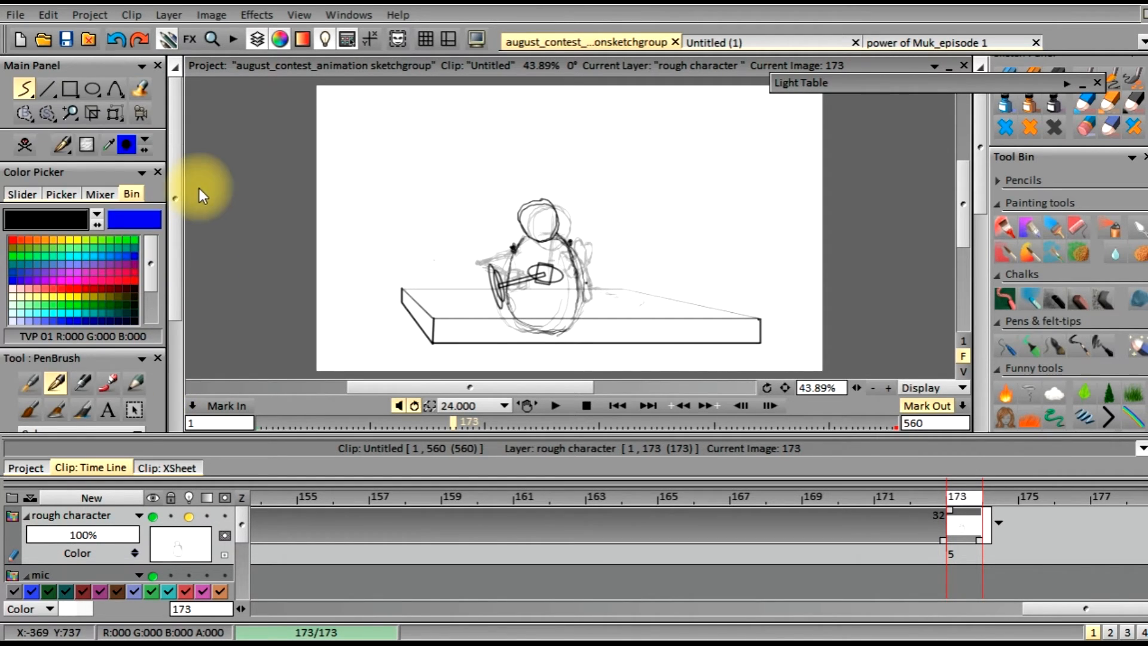
left_click(64, 145)
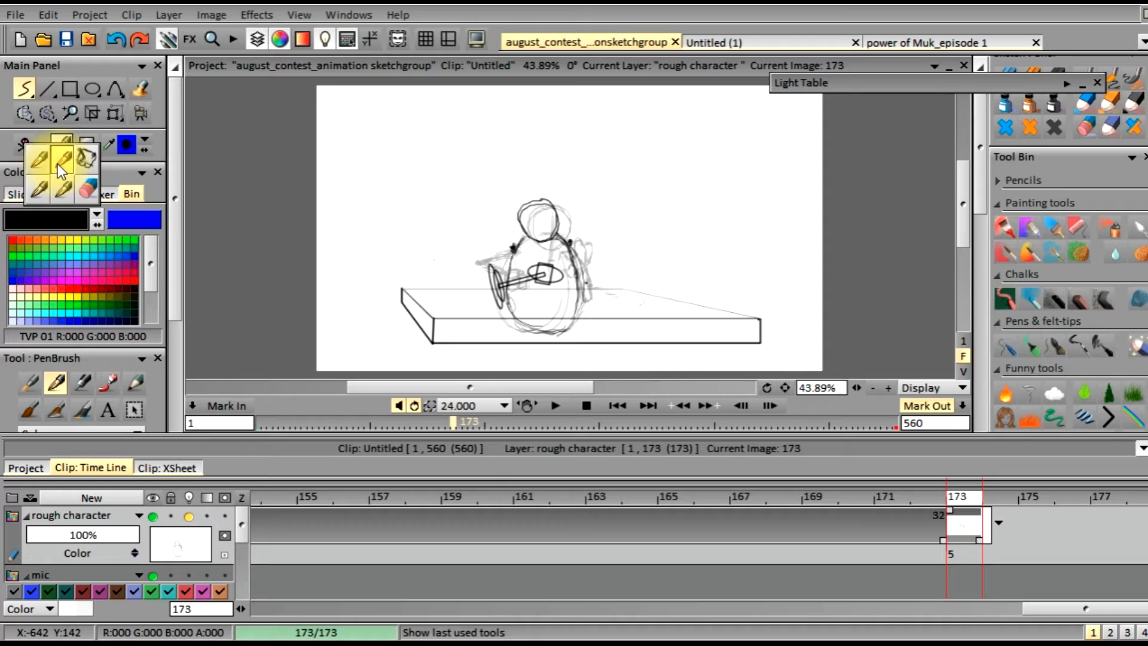
left_click(58, 164)
left_click_drag(337, 246, 339, 214)
left_click(117, 38)
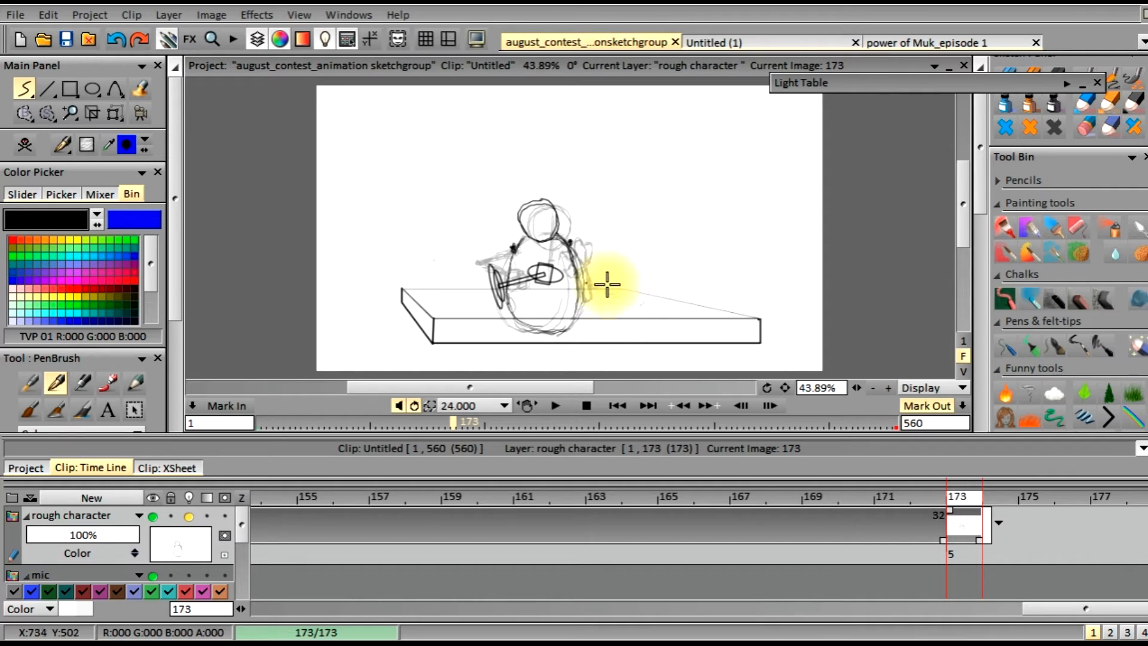
- Sketch one arm reaching out with its hand on the desk and the other arm gripping the microphone
left_click(570, 244)
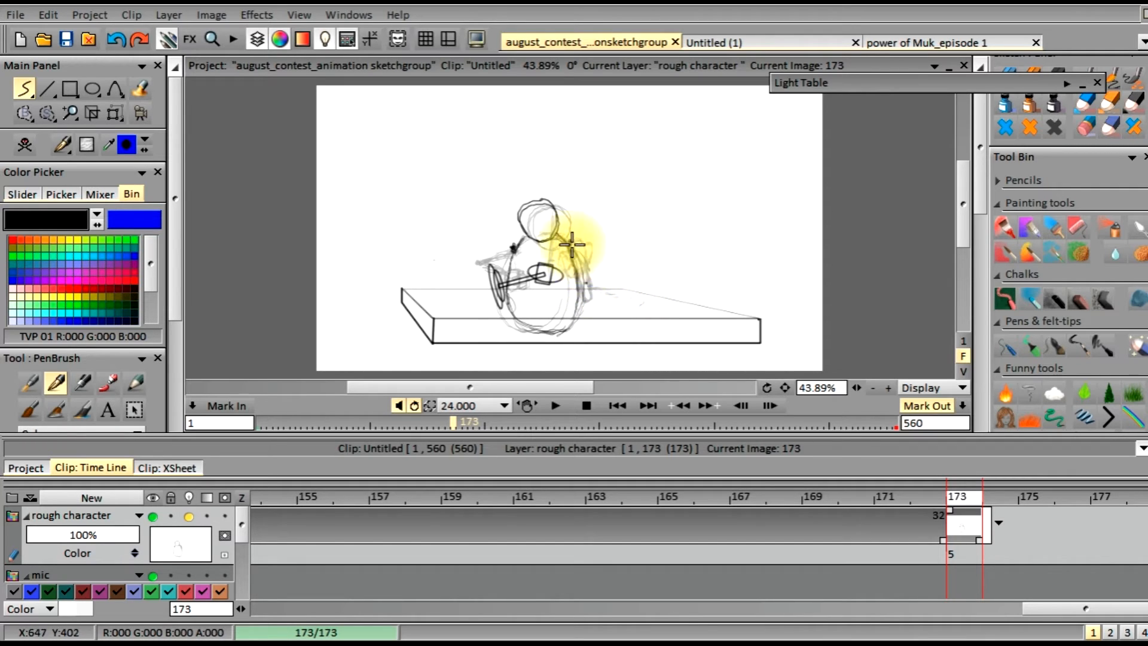
mouse_move(579, 251)
left_mouse_down()
mouse_move(624, 302)
mouse_move(601, 280)
mouse_move(632, 296)
left_mouse_up()
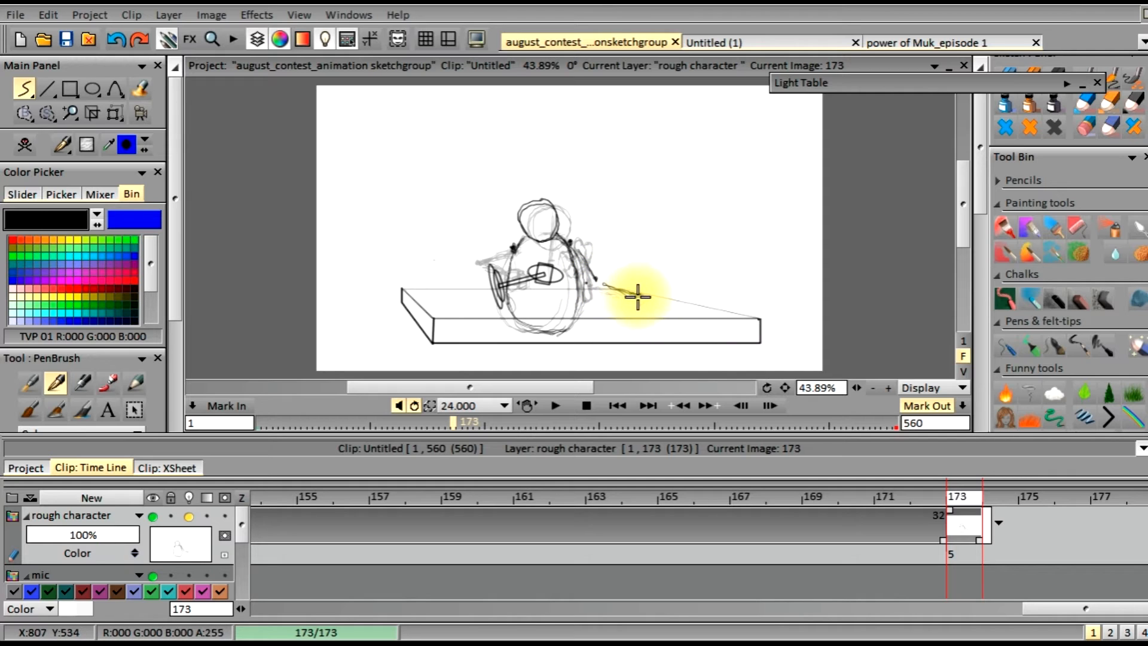
left_click_drag(637, 305, 656, 307)
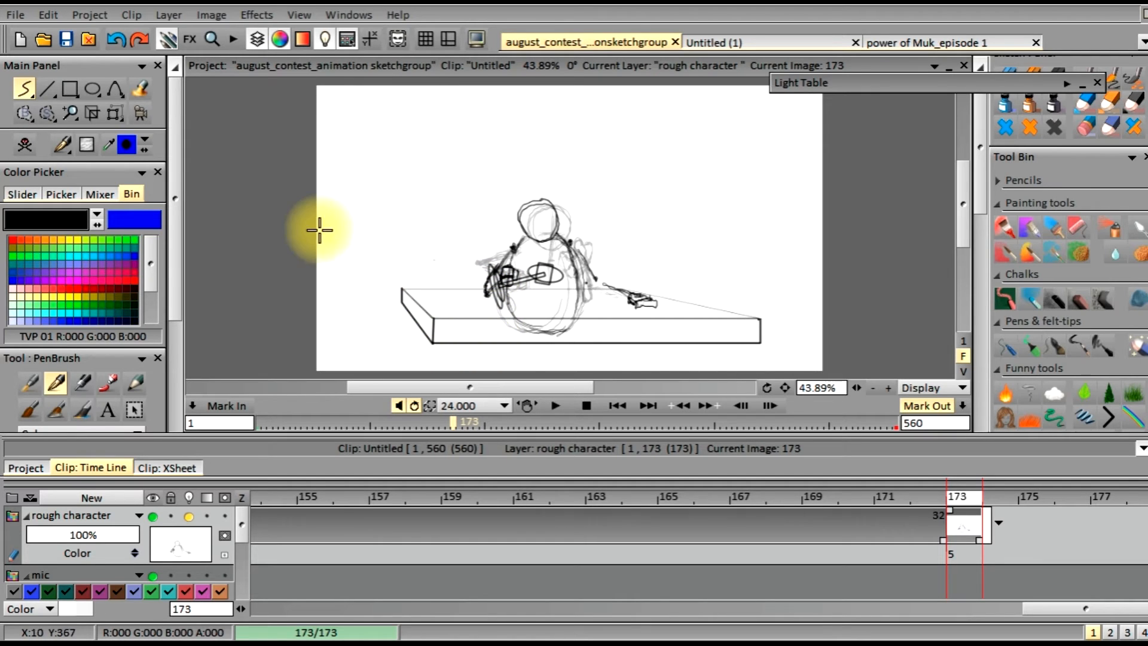
- Make the mic layer current and add a key image repeating the microphone drawing at frame 173
scroll(152, 353, "down", 3)
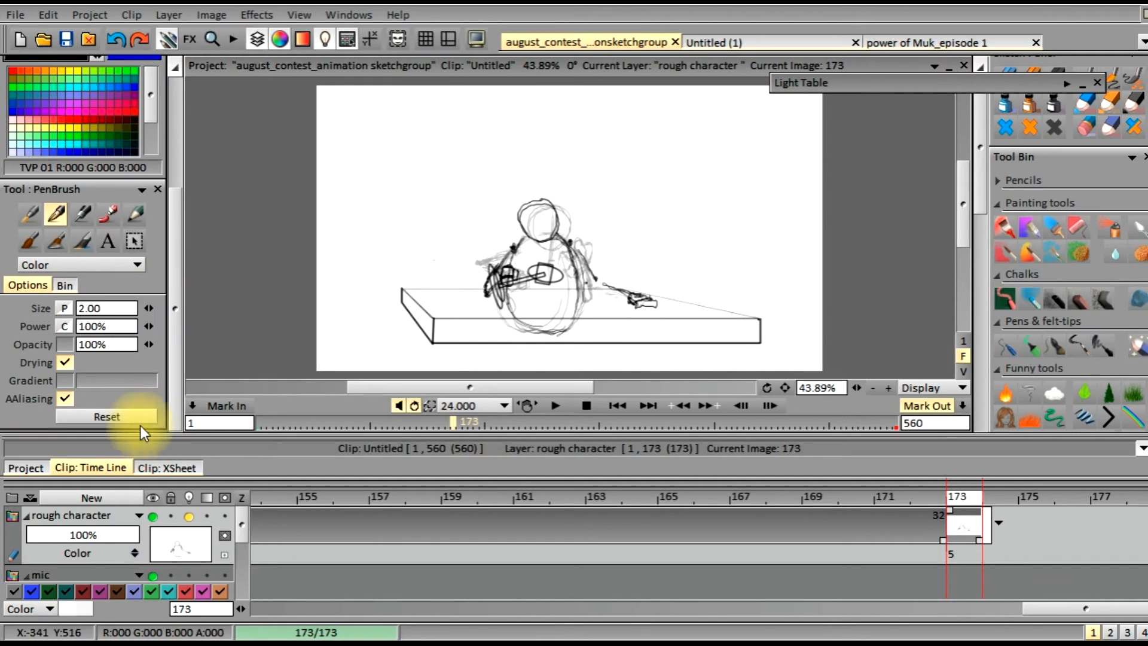
scroll(174, 393, "up", 3)
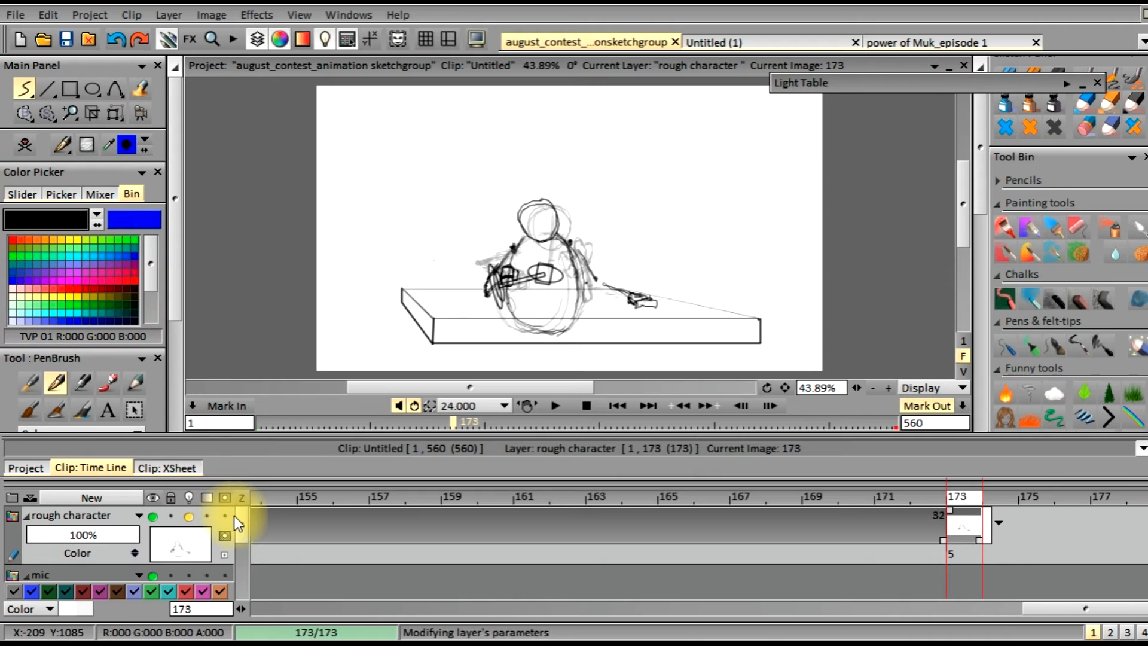
scroll(235, 543, "down", 2)
left_click(179, 550)
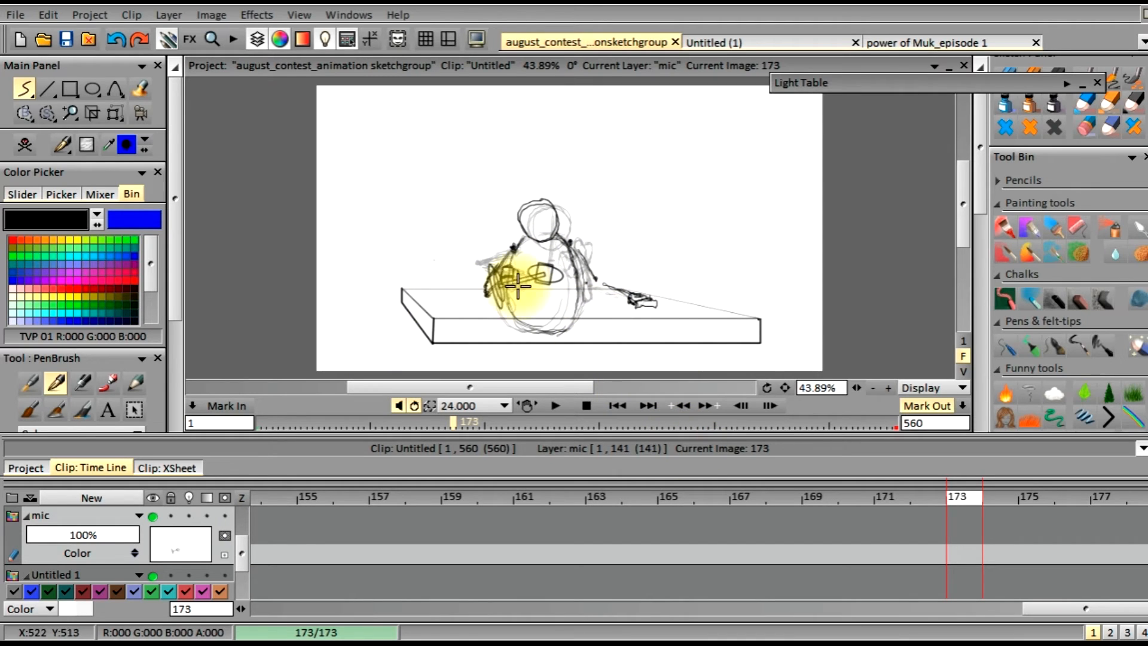
left_click(388, 255)
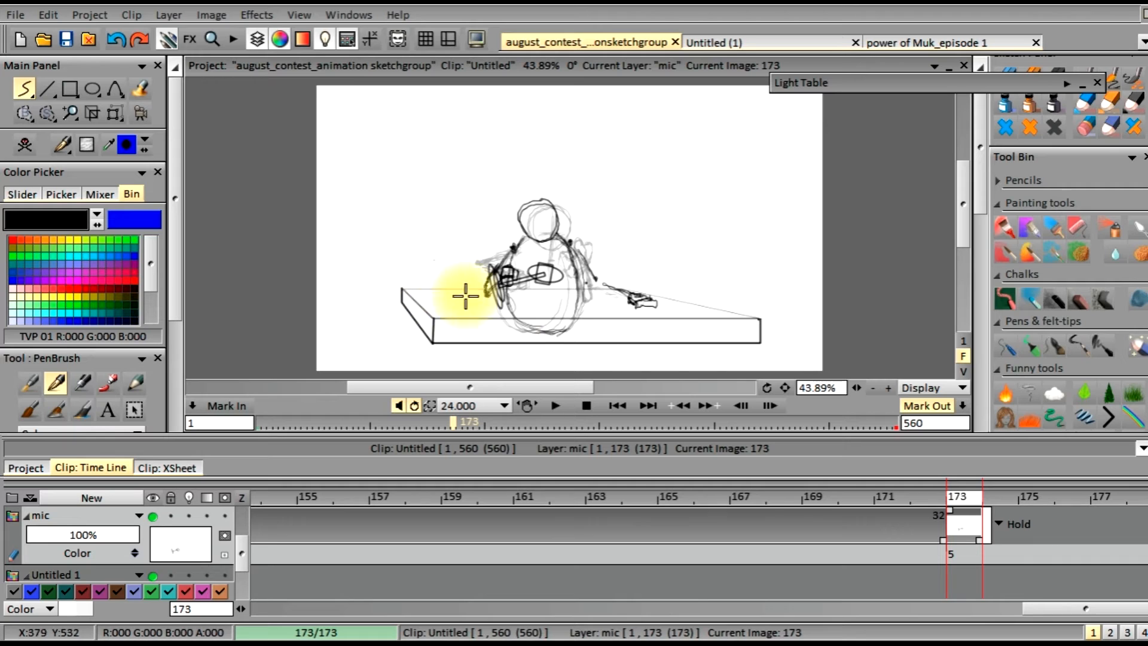
- Select the microphone freehand, rotate it 76.03° to stand upright at the character's hand with Transform, and apply the change
right_click(47, 113)
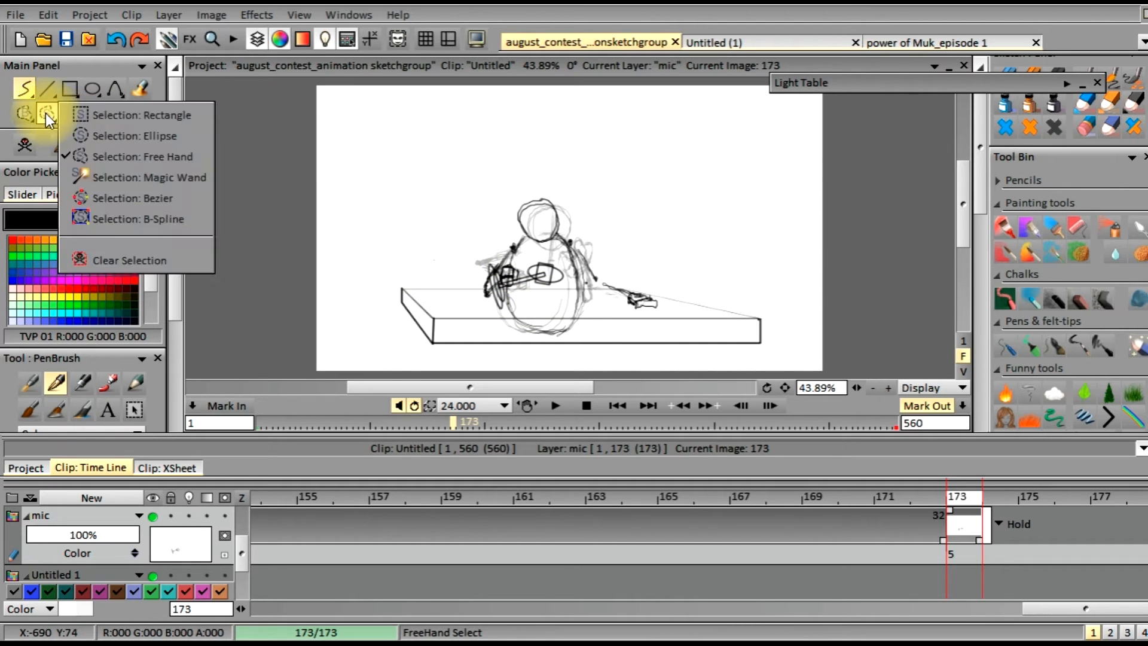
left_click(46, 113)
mouse_move(568, 281)
left_mouse_down()
mouse_move(501, 261)
mouse_move(471, 286)
mouse_move(492, 310)
mouse_move(569, 278)
left_mouse_up()
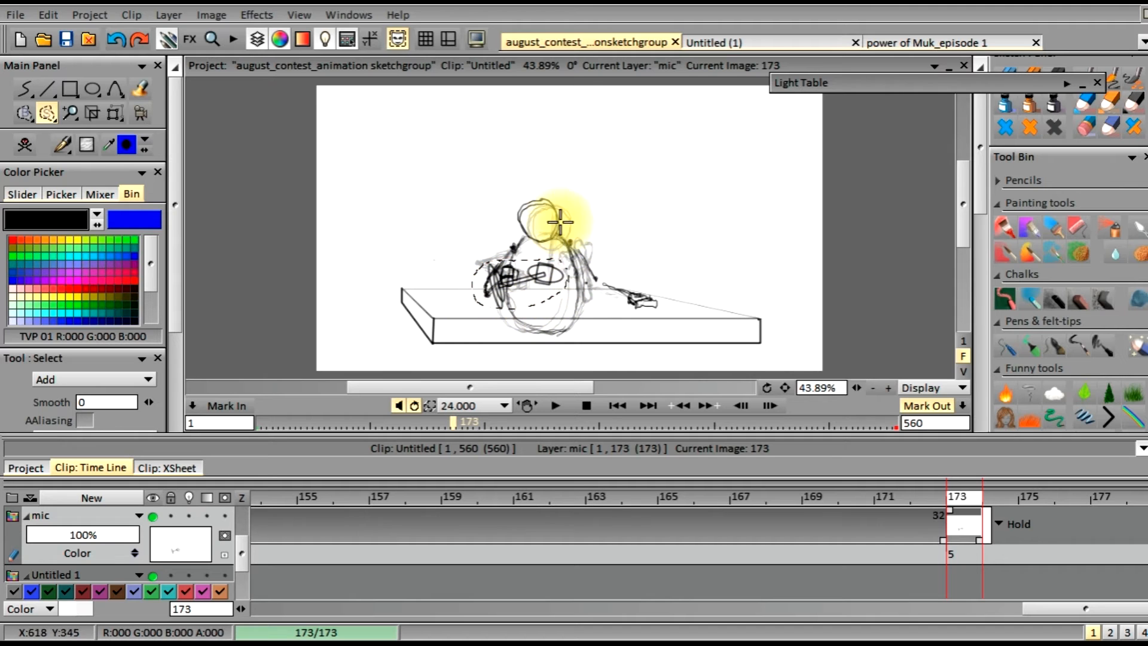
left_click(114, 113)
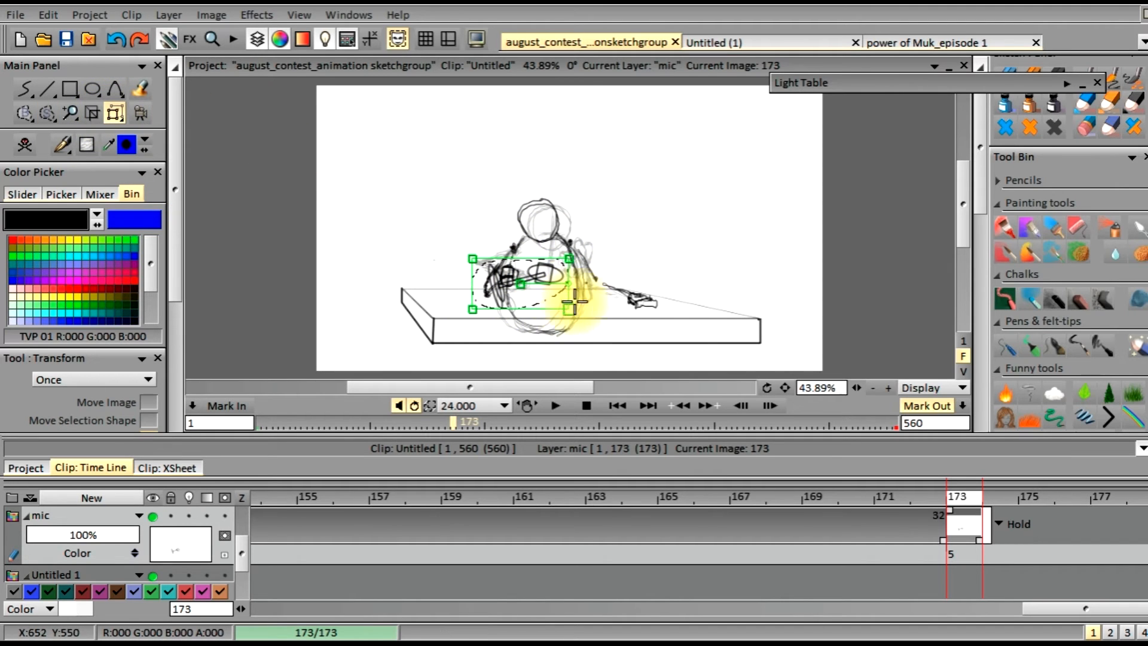
mouse_move(576, 270)
left_mouse_down()
mouse_move(531, 229)
mouse_move(514, 293)
mouse_move(509, 277)
left_mouse_up()
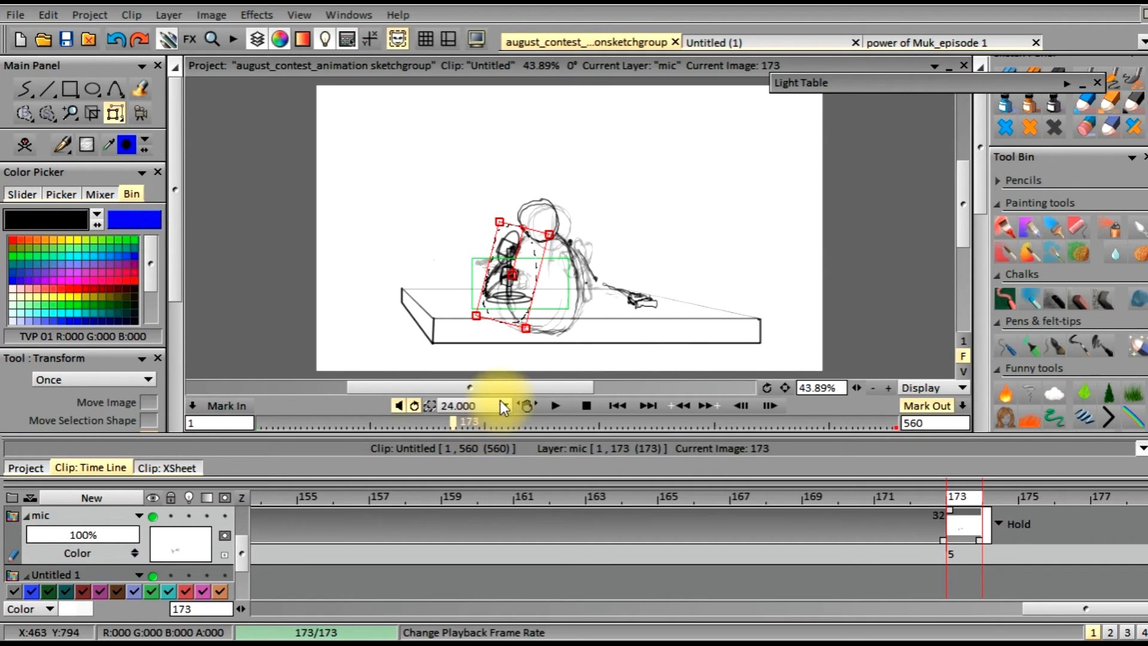
left_click_drag(178, 304, 179, 406)
left_click_drag(510, 273, 506, 276)
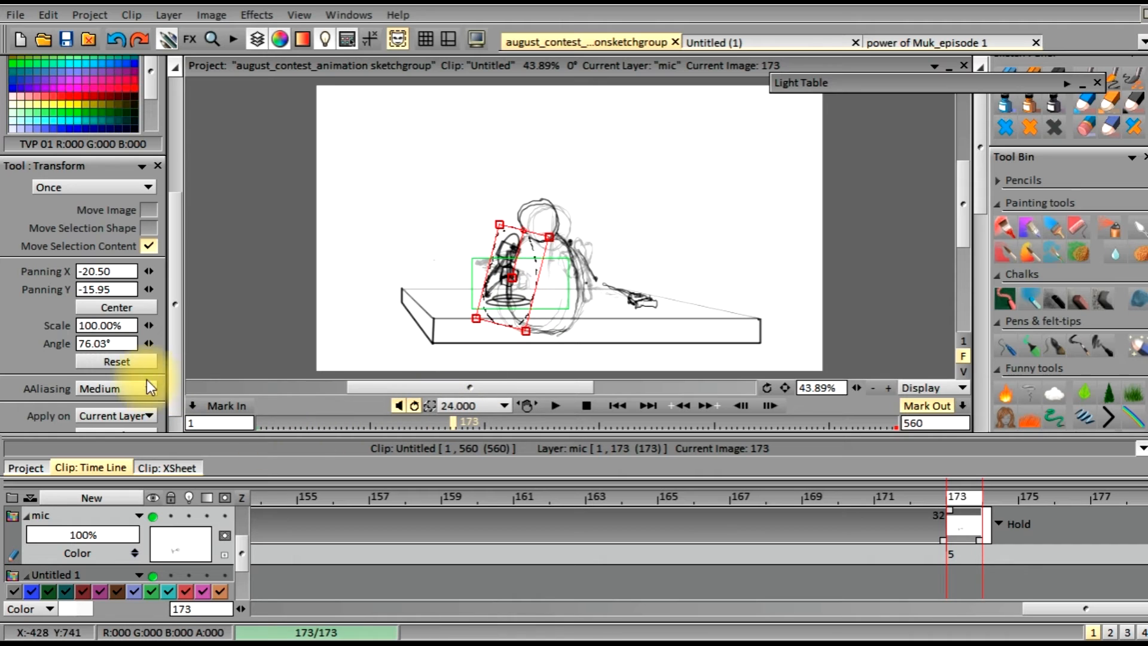
scroll(179, 377, "down", 1)
left_click(139, 417)
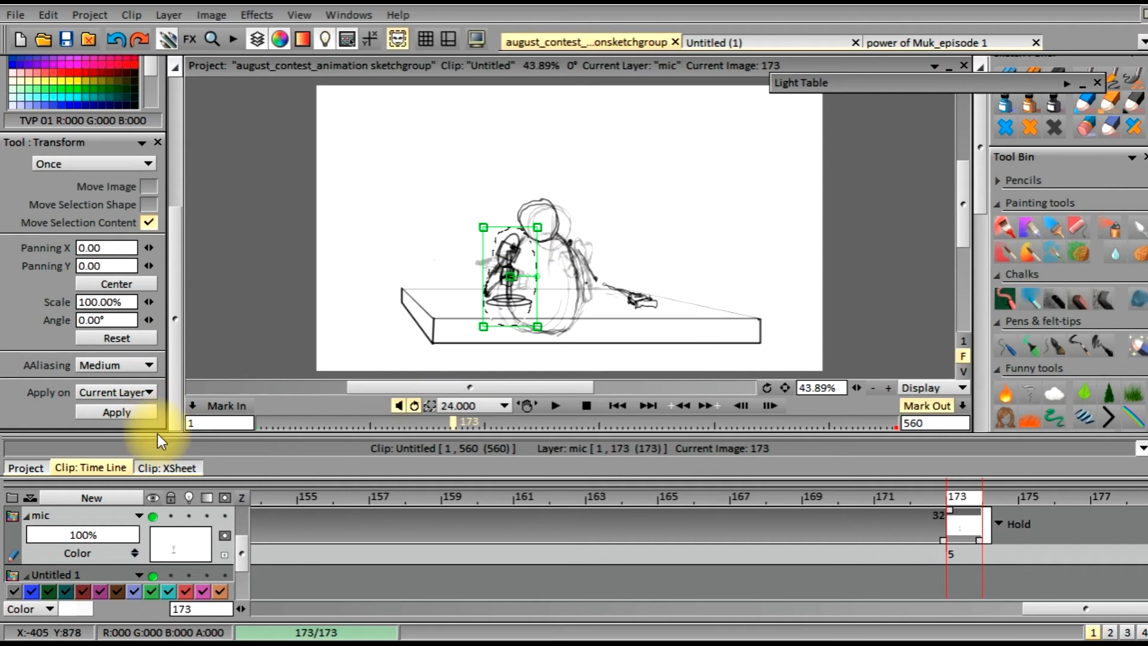
- Clear the selection, try sketching facial guidelines on the head in the mic layer, and undo those strokes
scroll(185, 339, "up", 8)
left_click(48, 117)
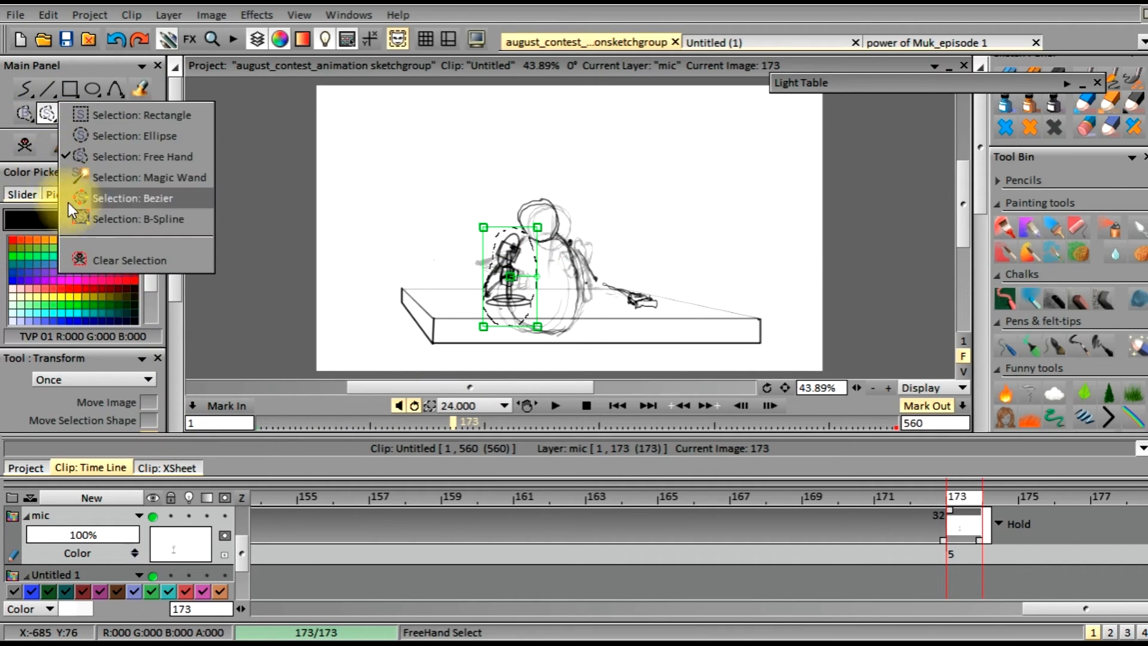
left_click(83, 251)
left_click(23, 89)
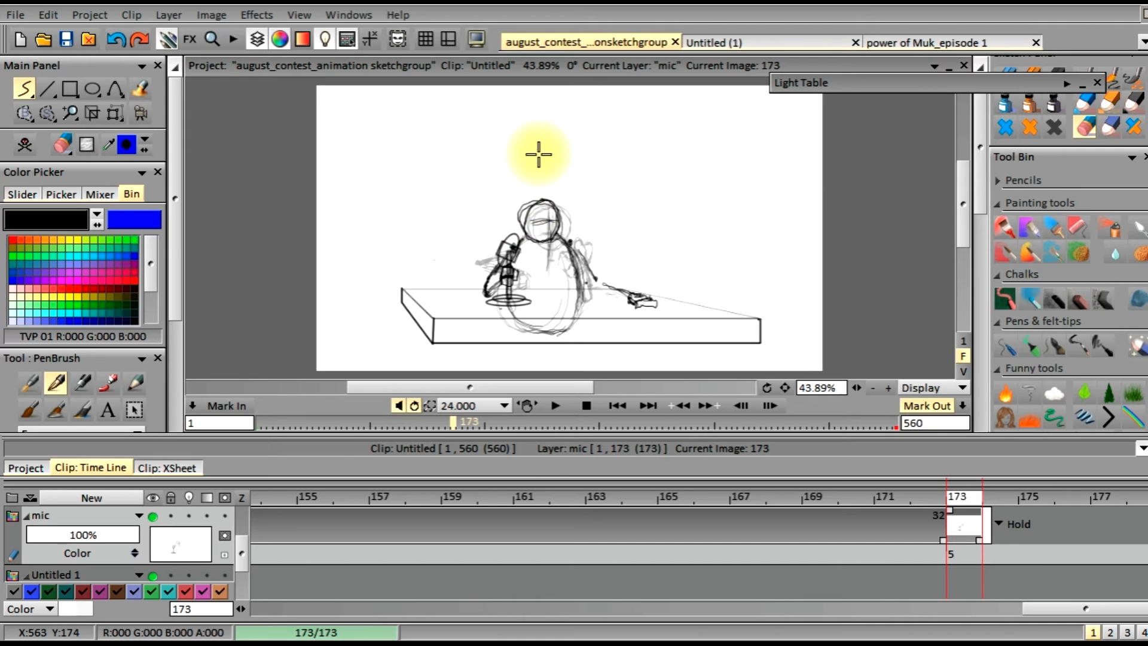
key("n")
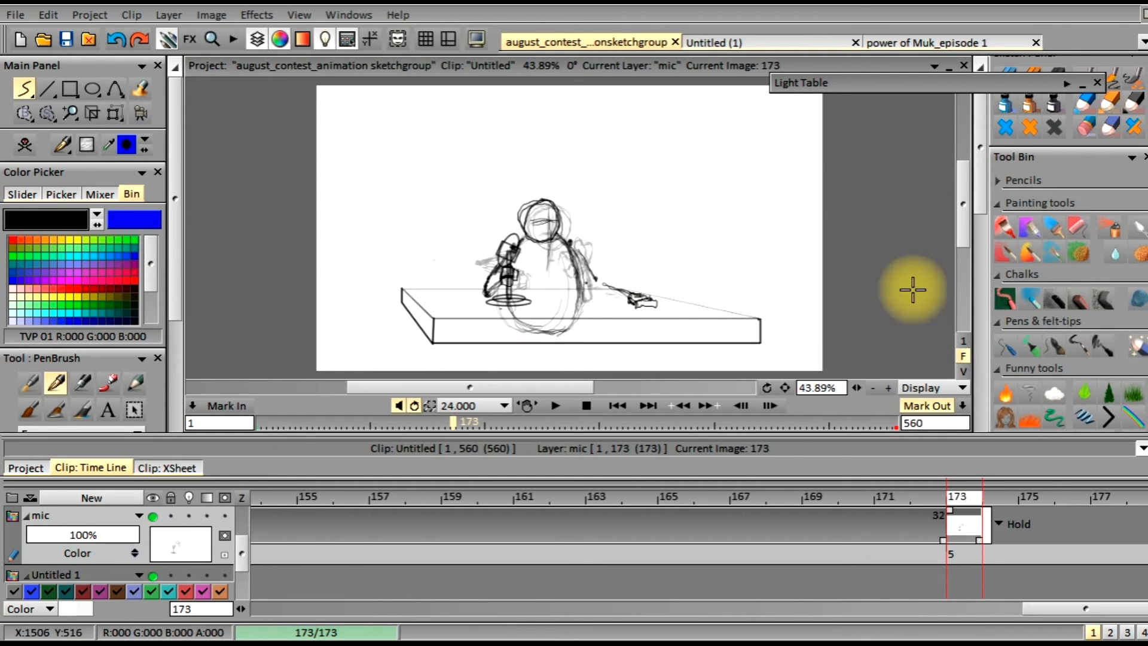
left_click(67, 148)
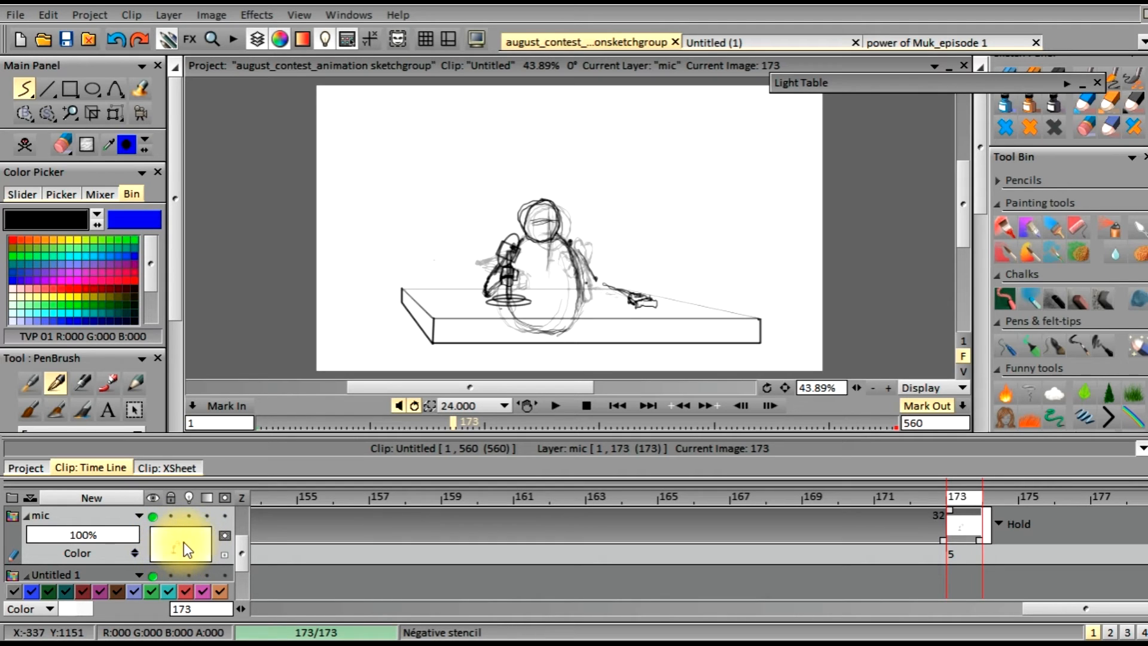
left_click_drag(240, 547, 242, 548)
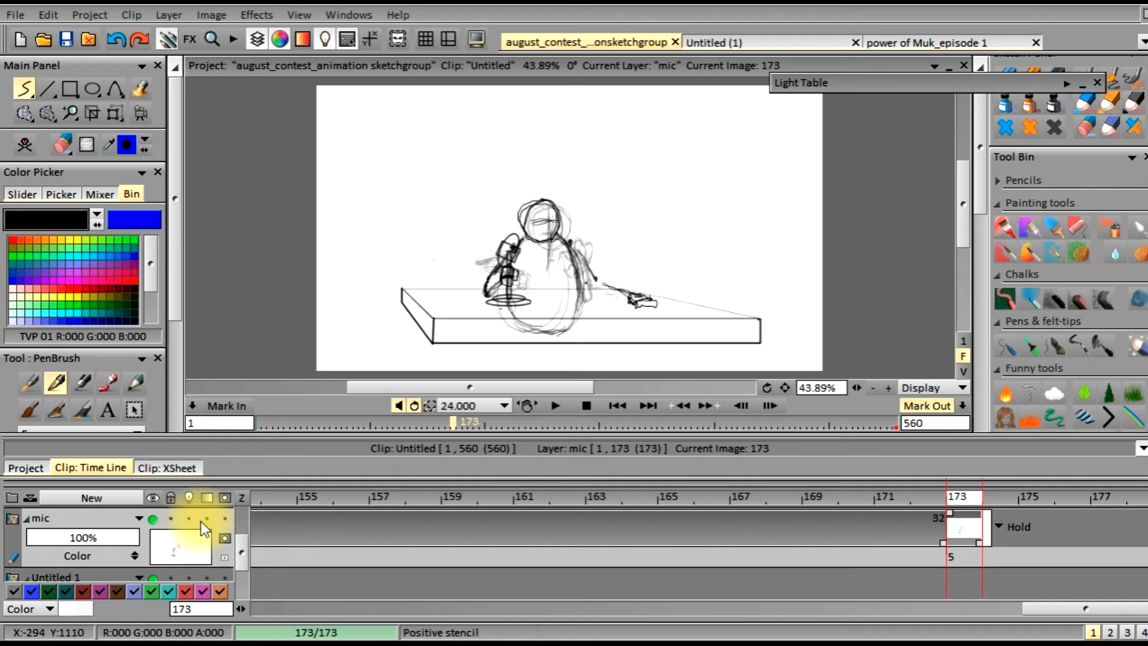
left_click(113, 46)
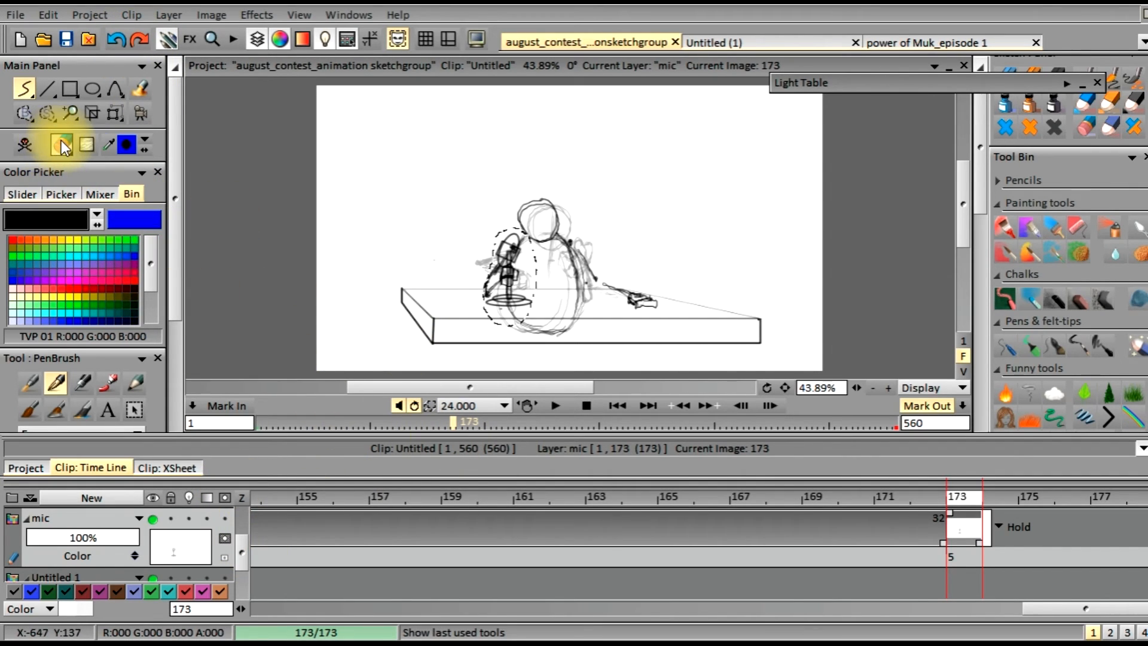
- Clear the freehand selection around the microphone and make the rough character layer current
left_click(61, 141)
left_click(70, 164)
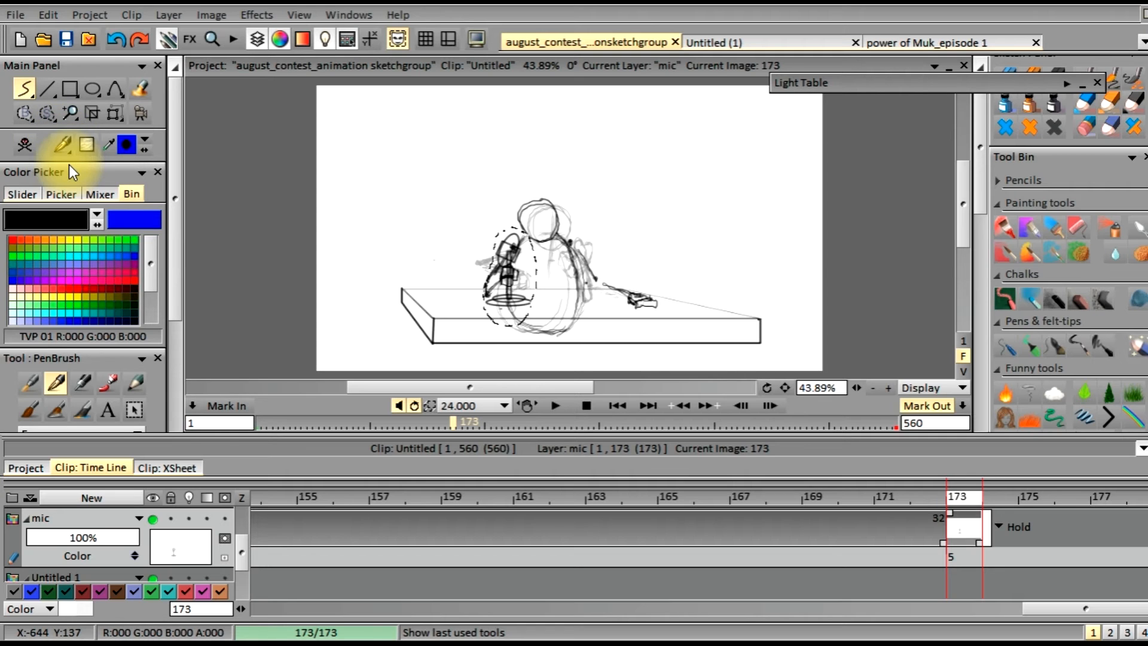
left_click(48, 117)
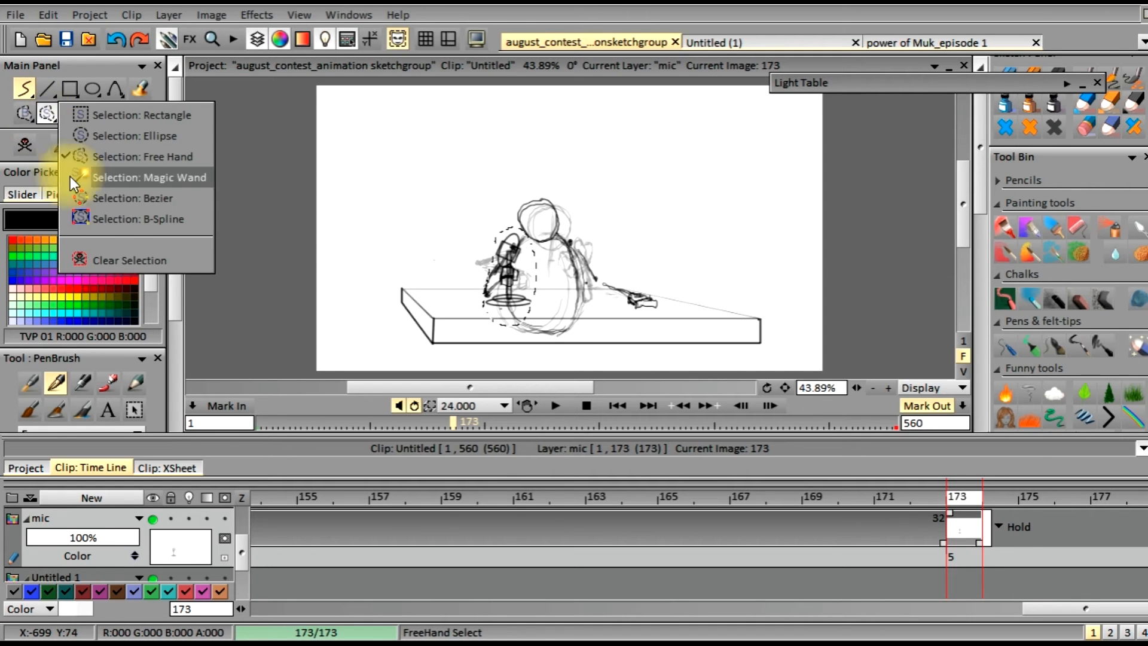
left_click(117, 259)
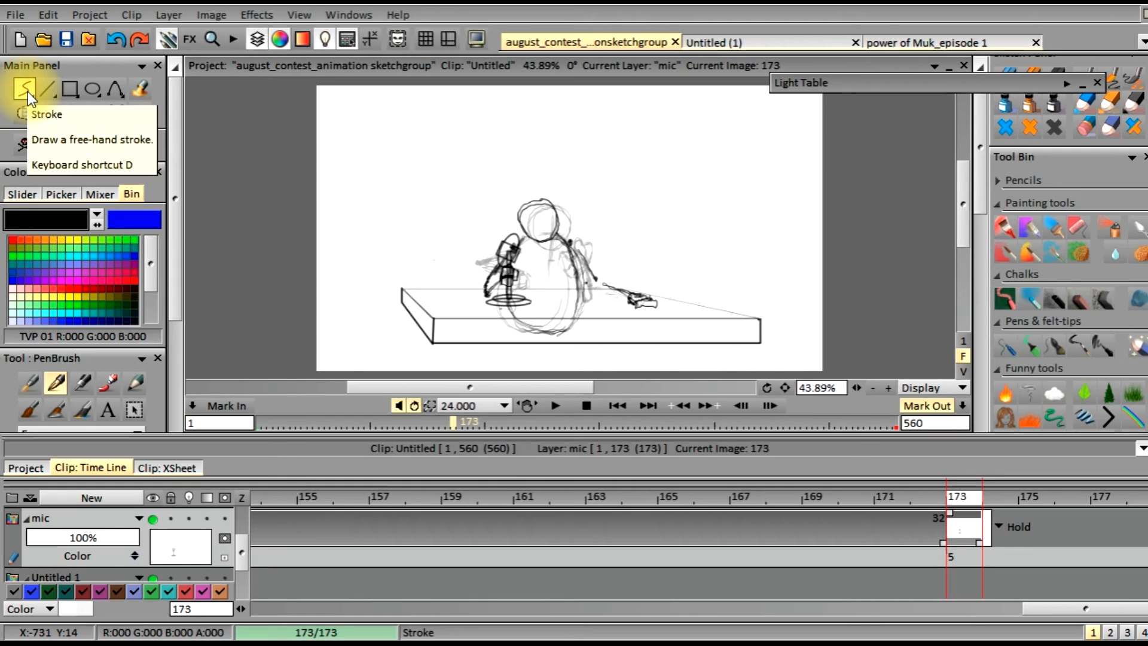
left_click_drag(245, 548, 244, 524)
left_click(185, 539)
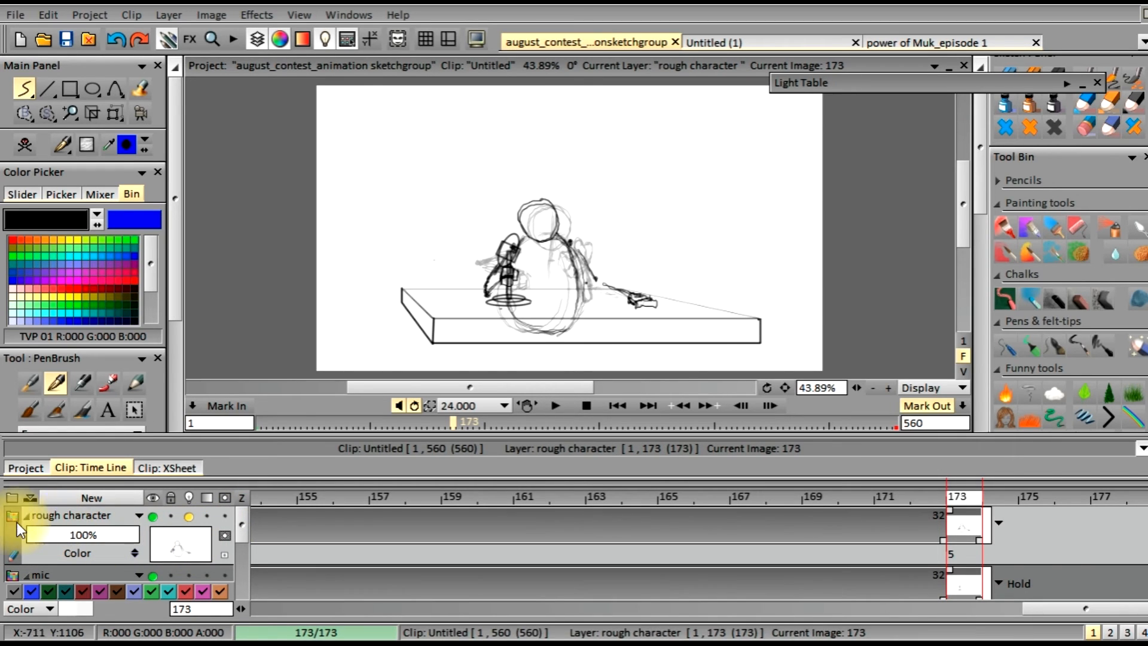
- Erase parts of the head outline at frame 173, redraw the head with facial guidelines, and reinforce both arms
key("e")
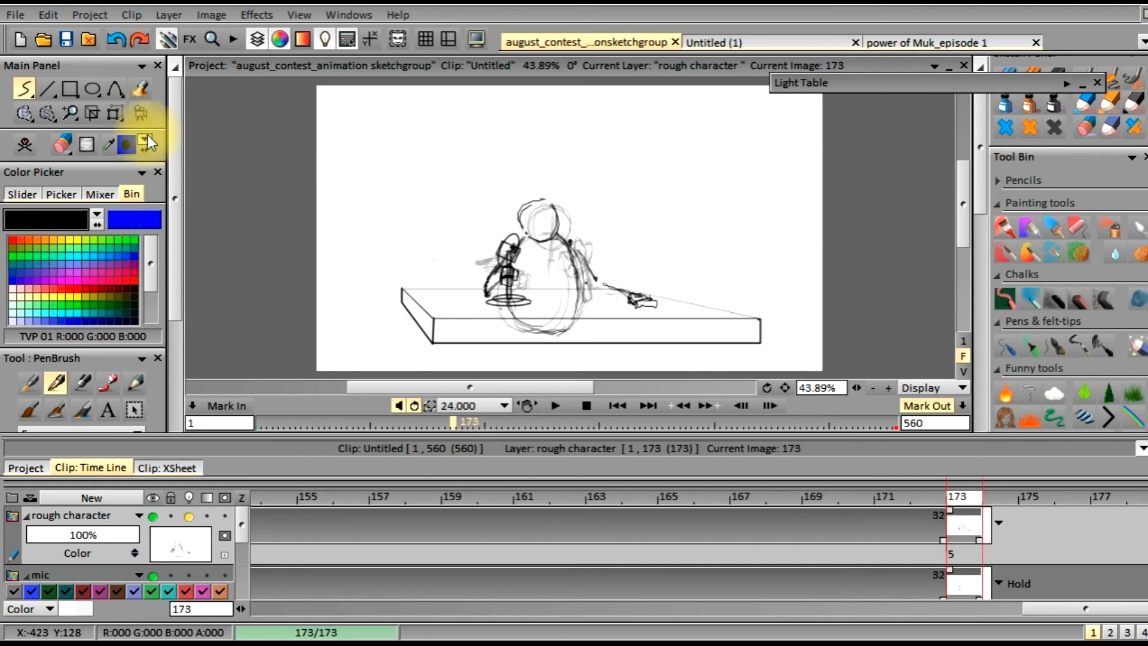
left_click(61, 143)
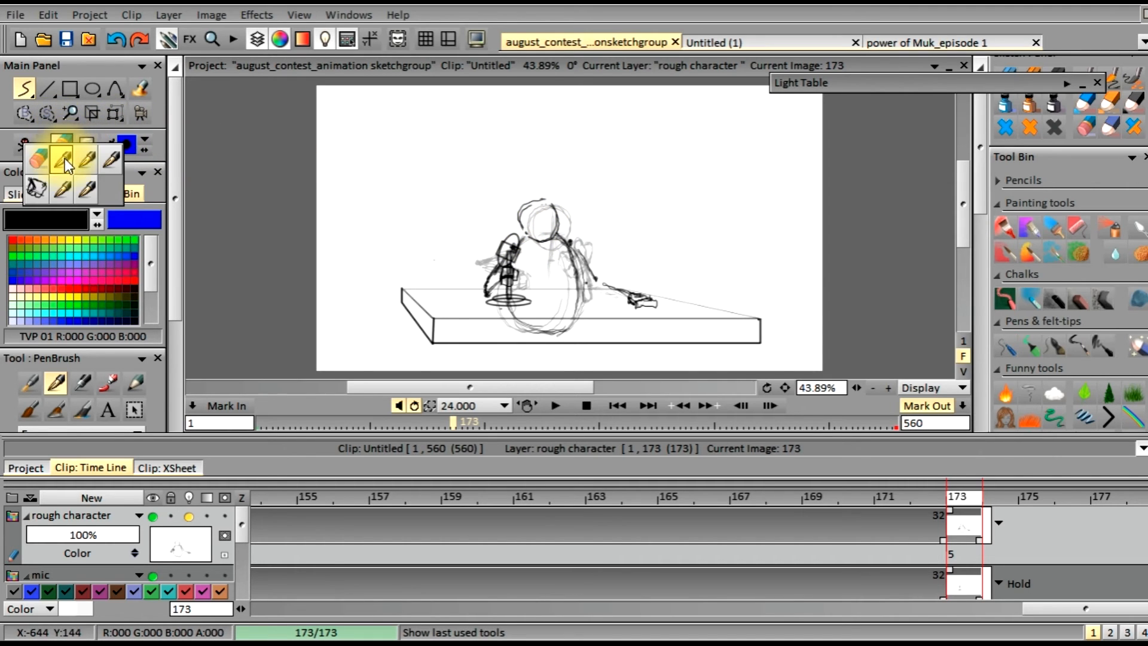
left_click(65, 159)
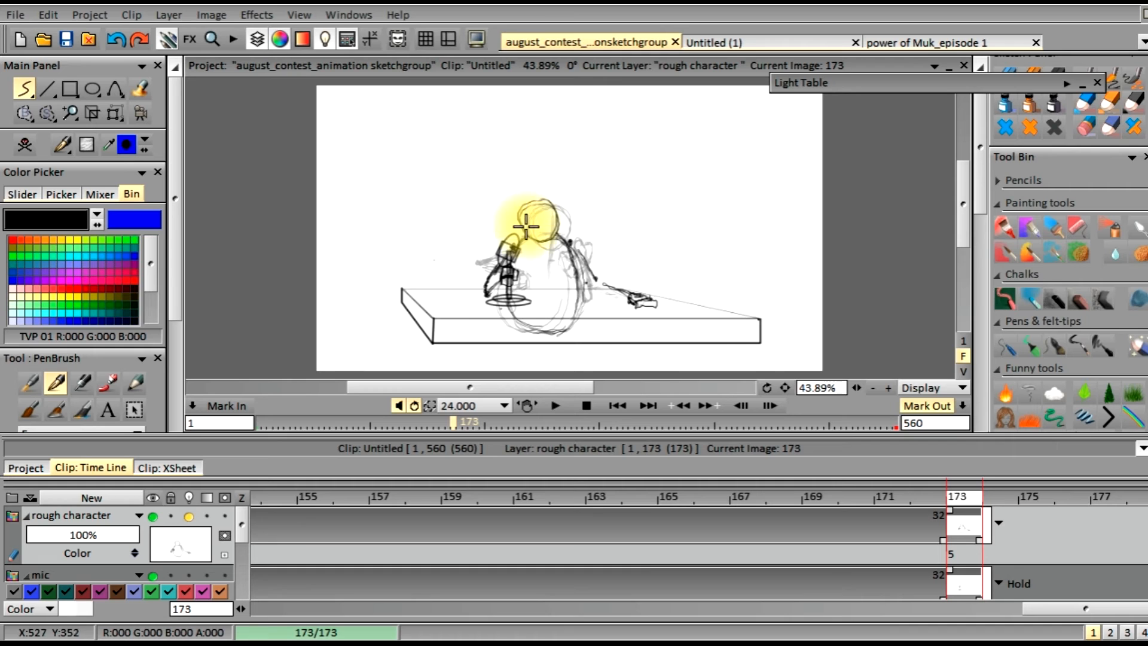
left_click(63, 145)
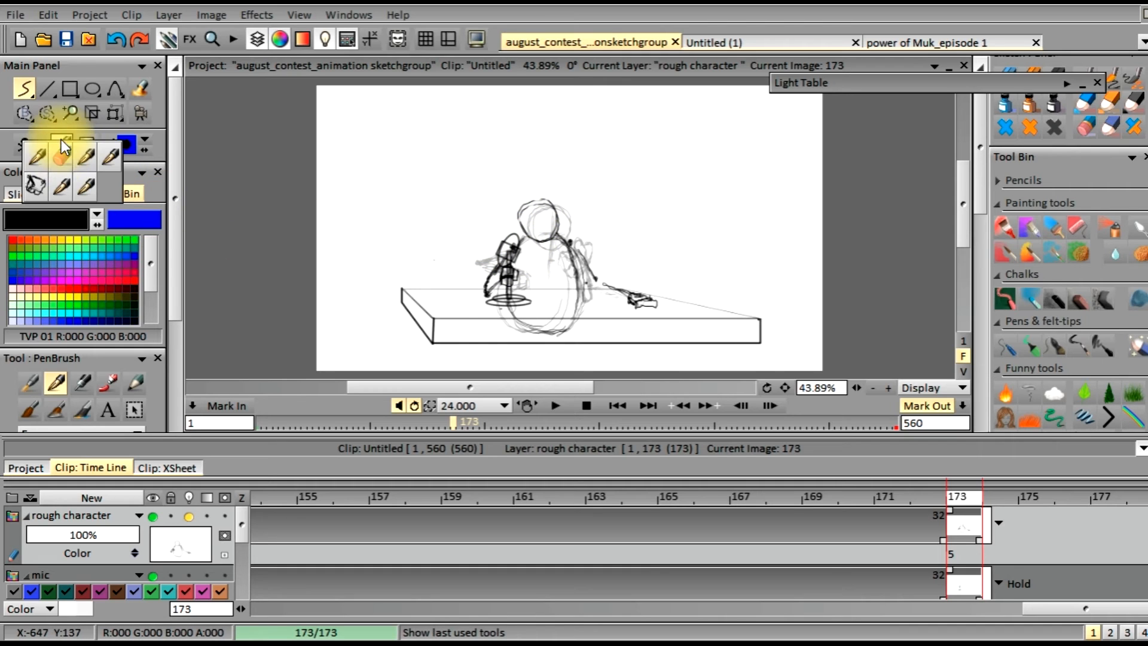
left_click(86, 156)
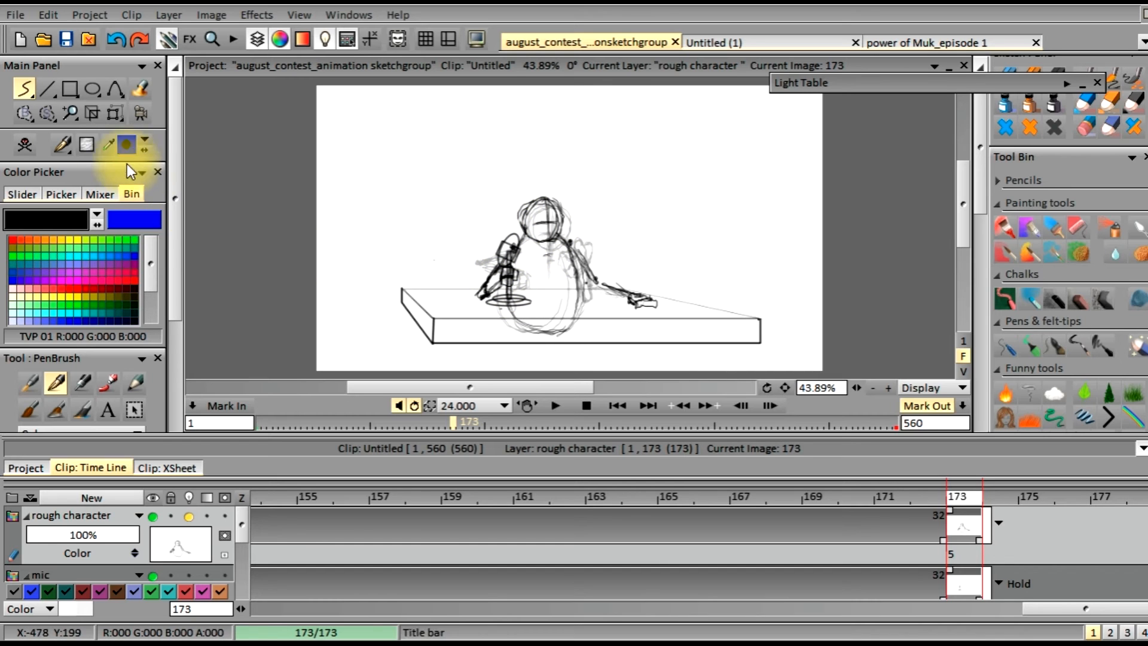
- Erase the stray lines around the head and darken the outline of the lower body
left_click(63, 145)
left_click(88, 163)
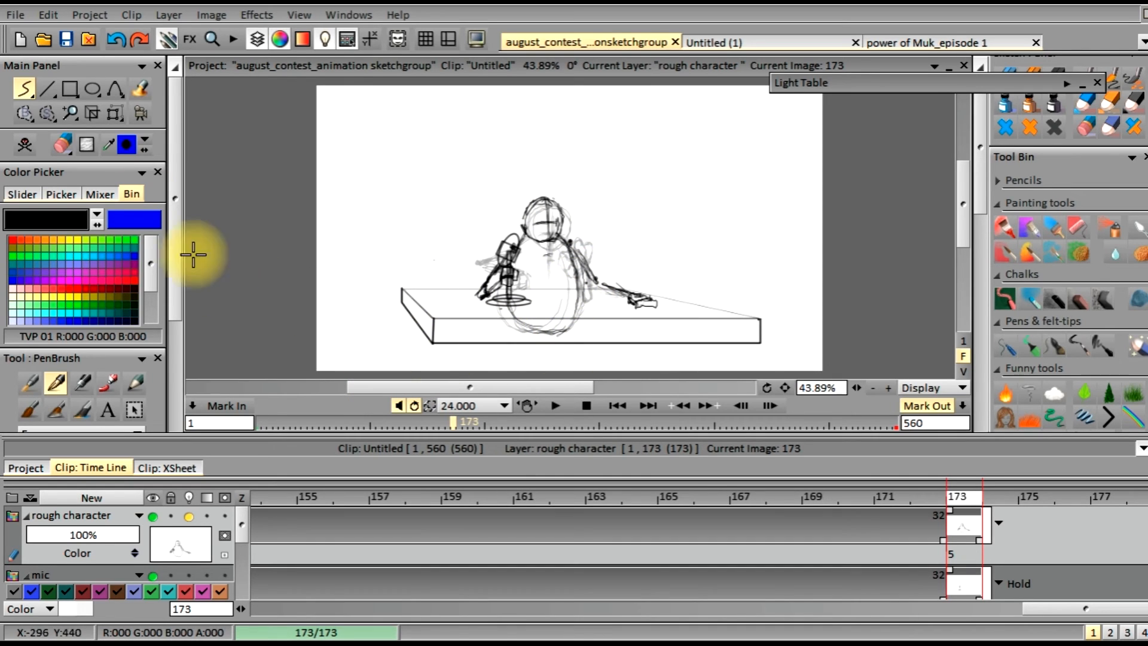
left_click(55, 146)
left_click(80, 162)
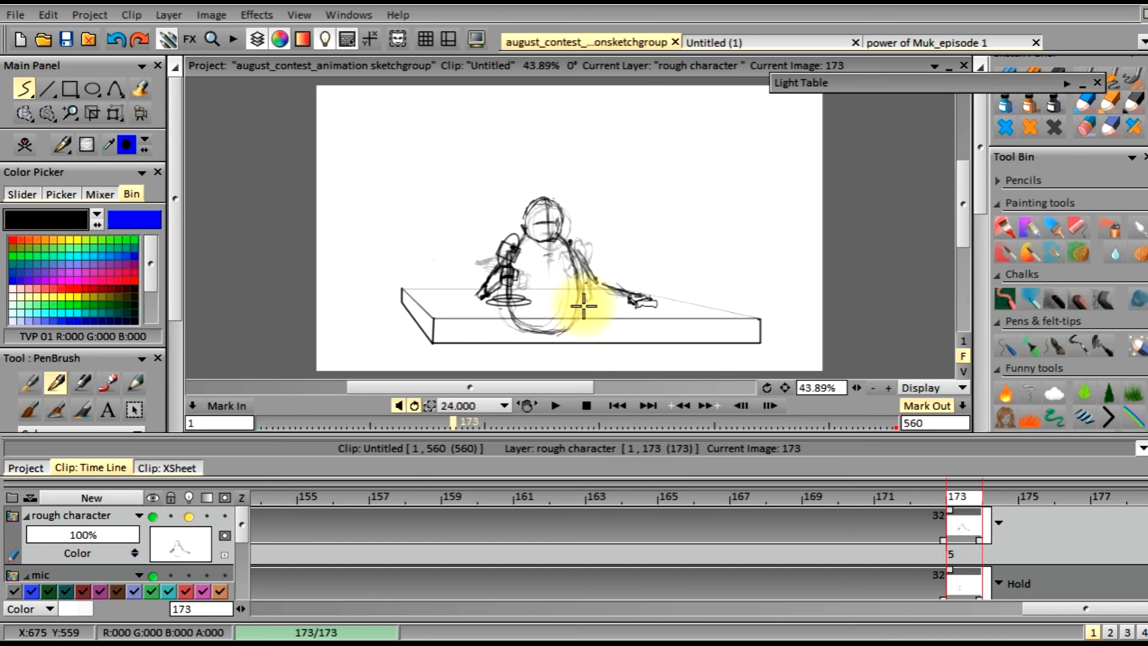
left_click_drag(509, 304, 573, 327)
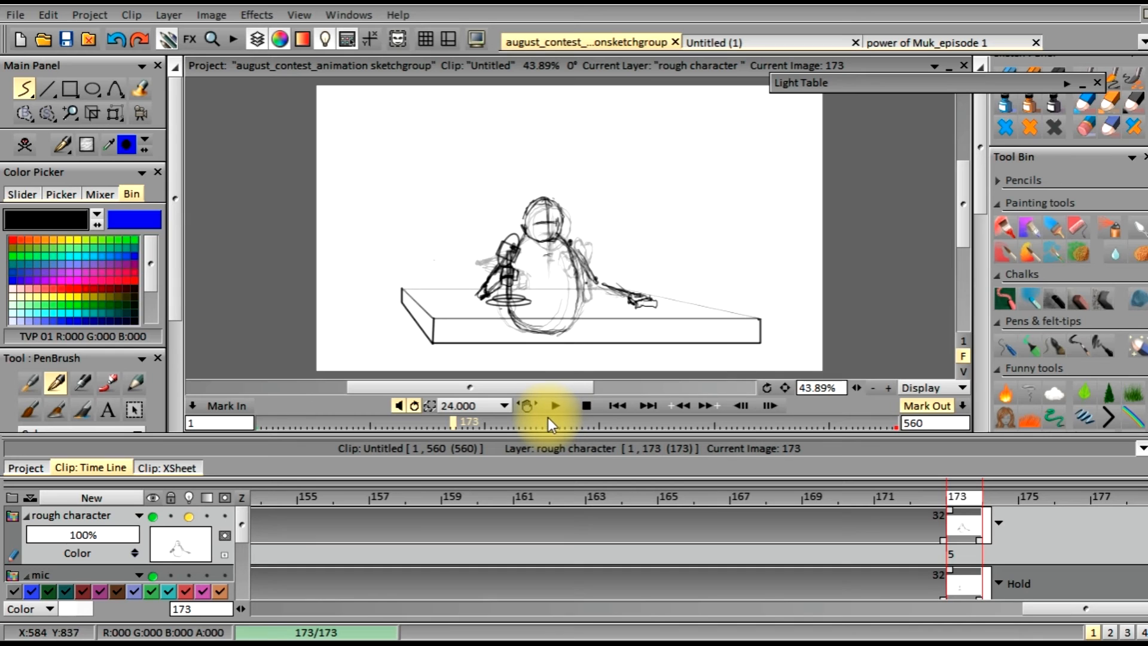
- Play the animation from the first frame past frame 173 to check the timing of the poses
left_click(619, 406)
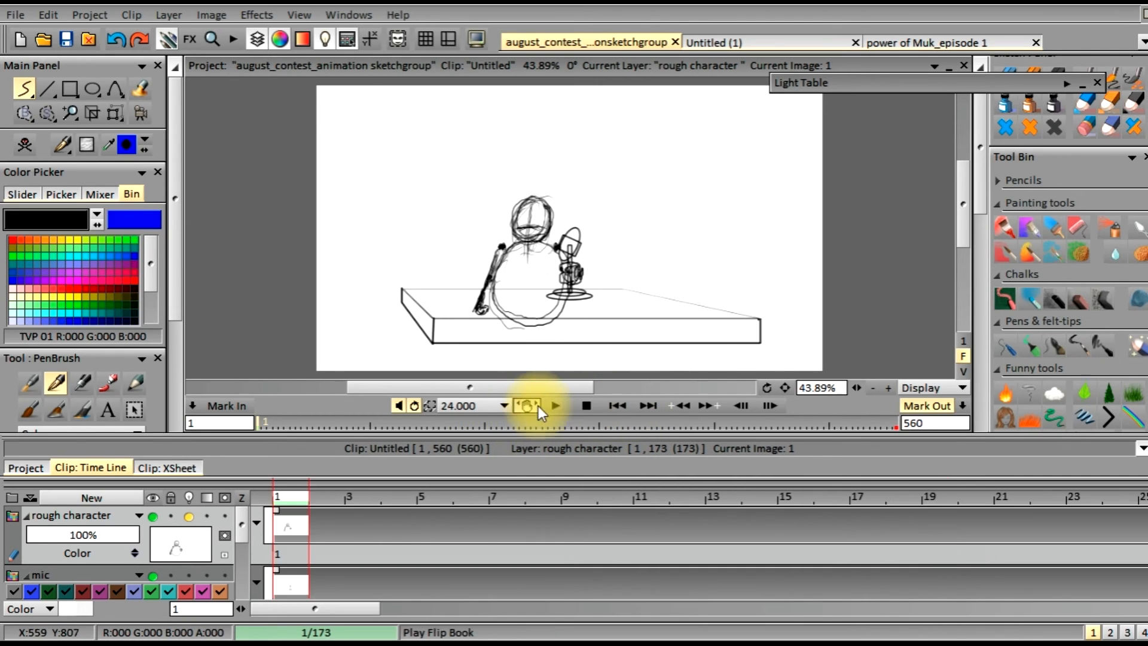
left_click(554, 406)
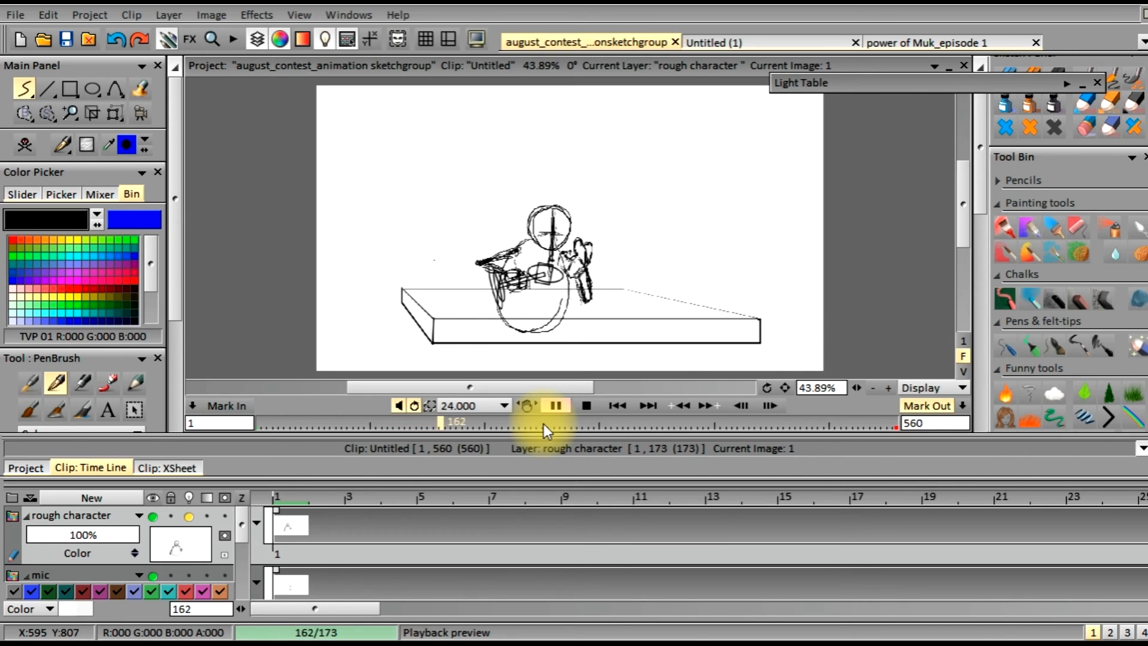
left_click(551, 410)
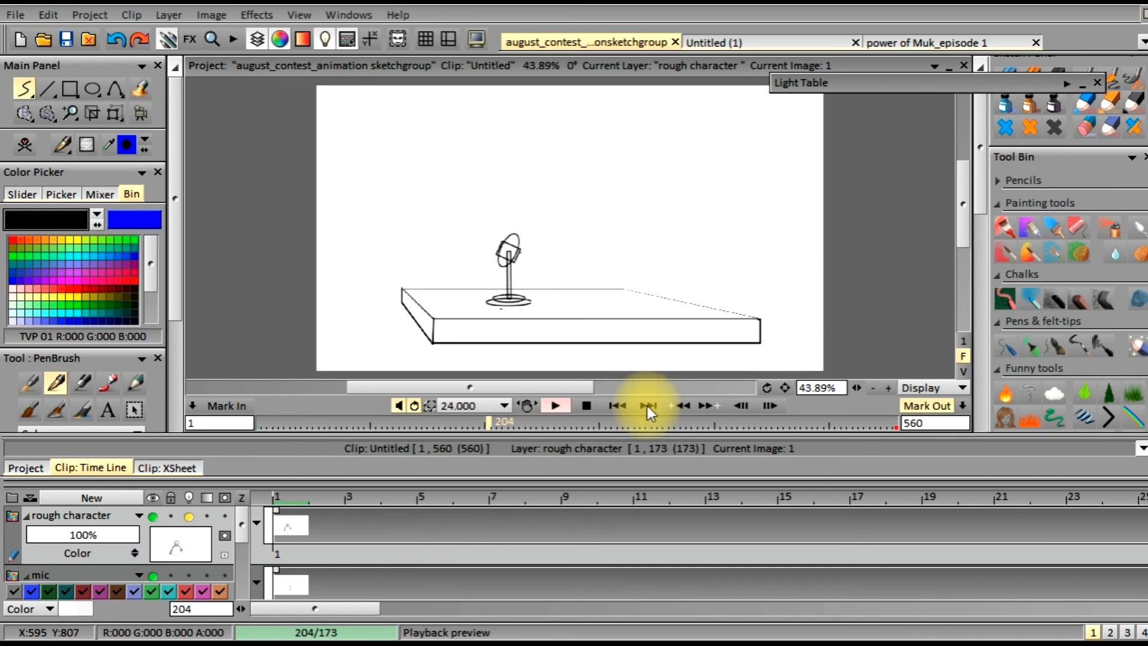
left_click(705, 406)
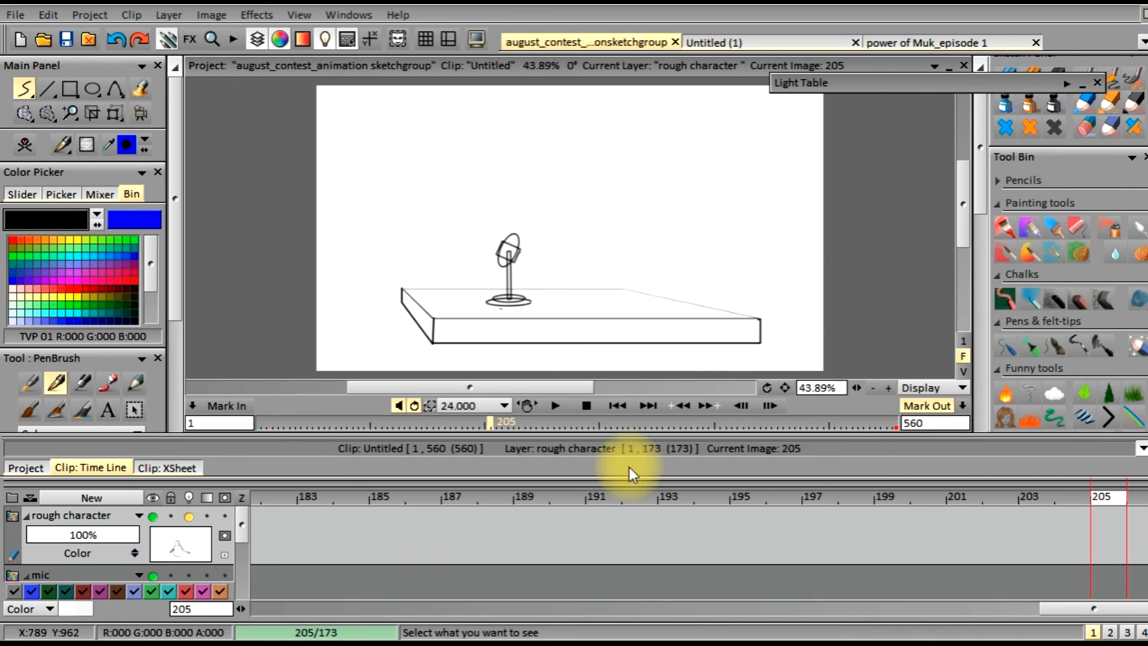
- Set the rough character layer to Hold after its last image at frame 173
left_click_drag(422, 500, 1128, 499)
mouse_move(698, 489)
left_mouse_down()
mouse_move(562, 471)
mouse_move(604, 496)
left_mouse_up()
left_click(675, 524)
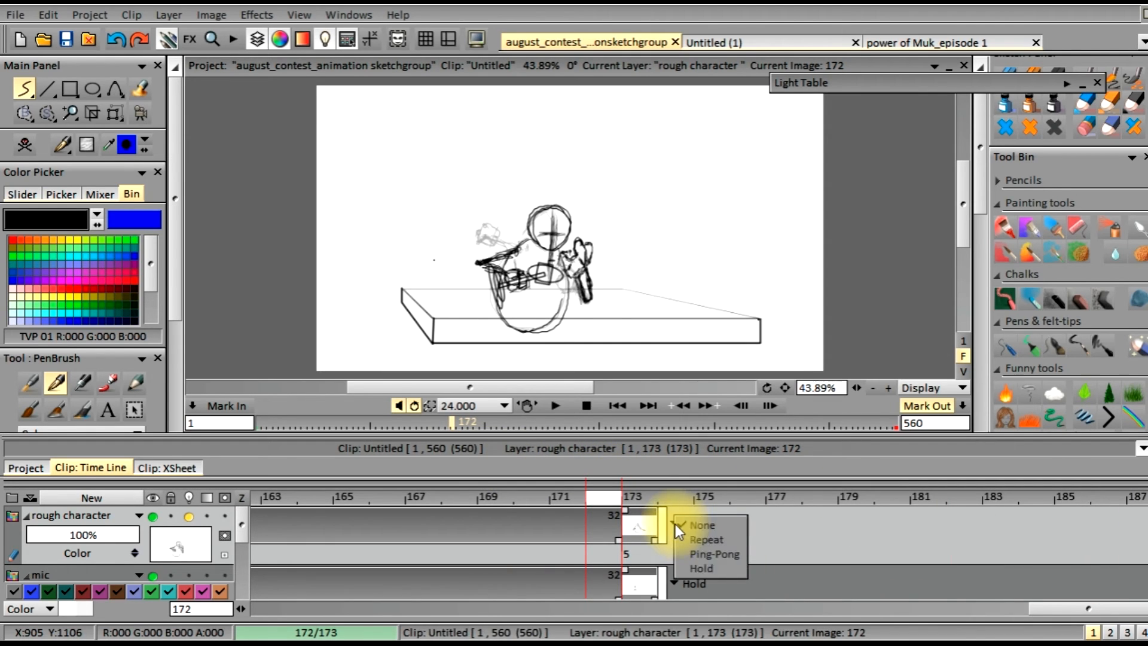
left_click(696, 566)
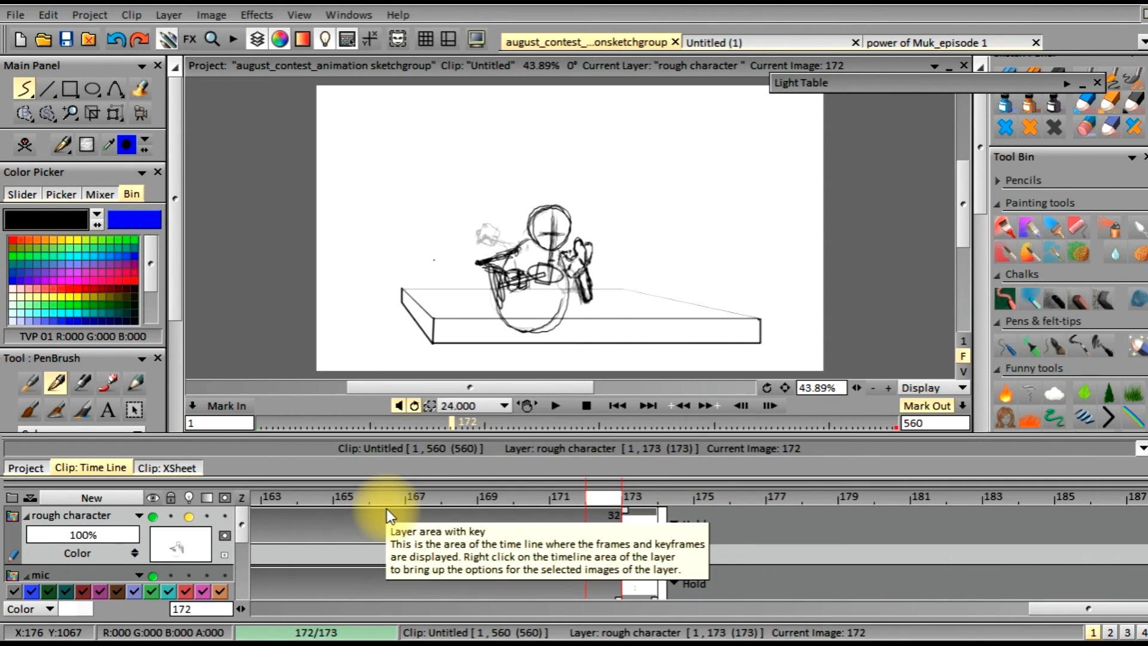
- Replay the animation from frame 1 and stop at frame 271 to review the held pose against the soundtrack
left_click(615, 406)
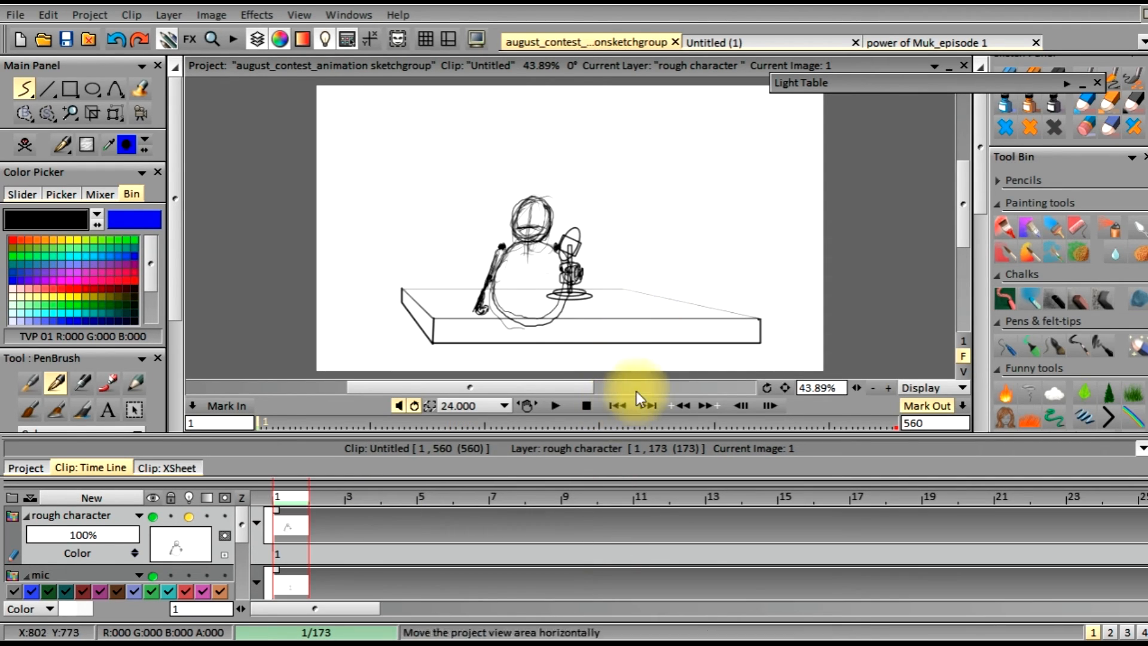
left_click(556, 407)
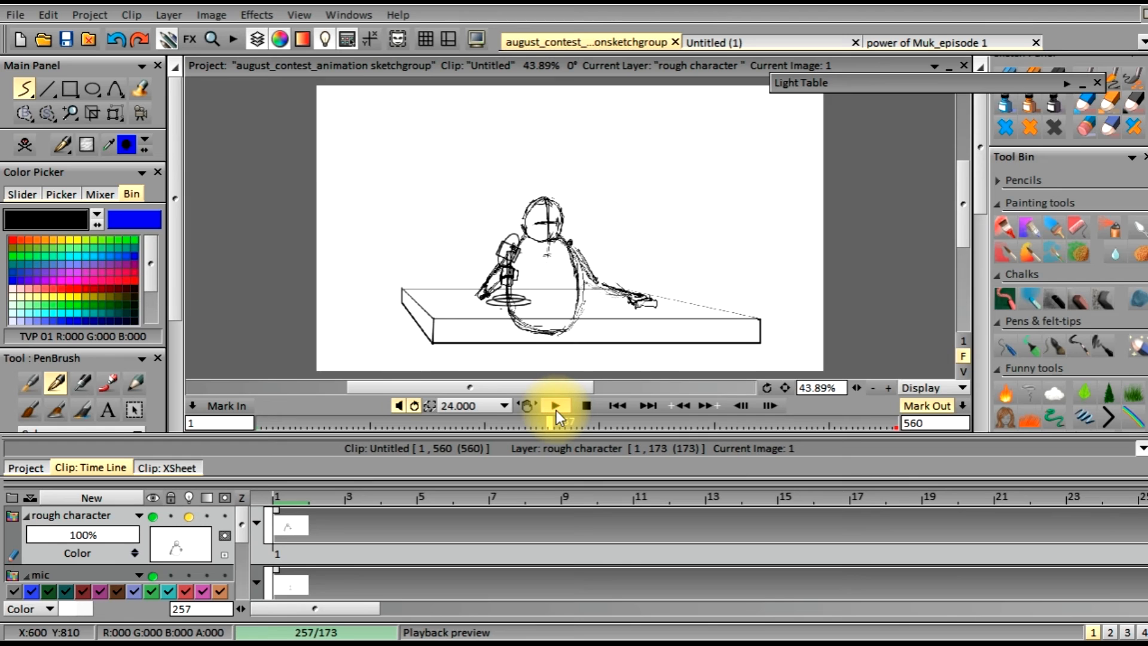
mouse_move(549, 421)
left_mouse_down()
mouse_move(443, 425)
mouse_move(550, 439)
mouse_move(426, 436)
mouse_move(530, 454)
mouse_move(476, 456)
mouse_move(643, 461)
mouse_move(566, 464)
left_mouse_up()
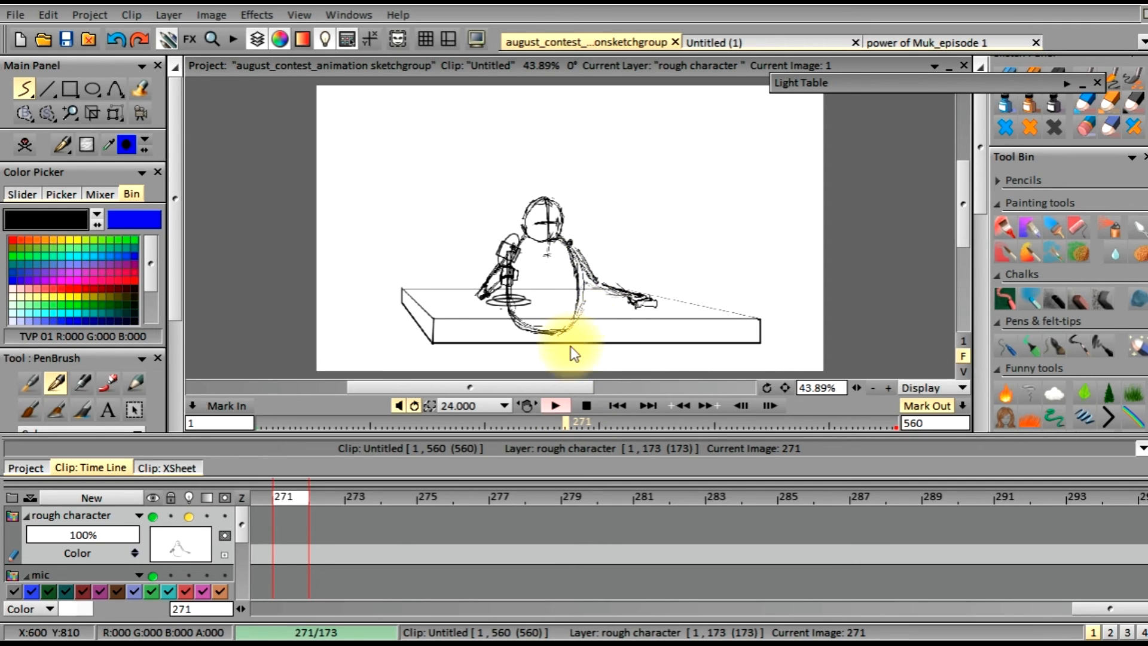
- Return to frame 173 and erase the forearm and hand reaching out along the desk with the 8.00 eraser
left_click_drag(300, 502, 516, 495)
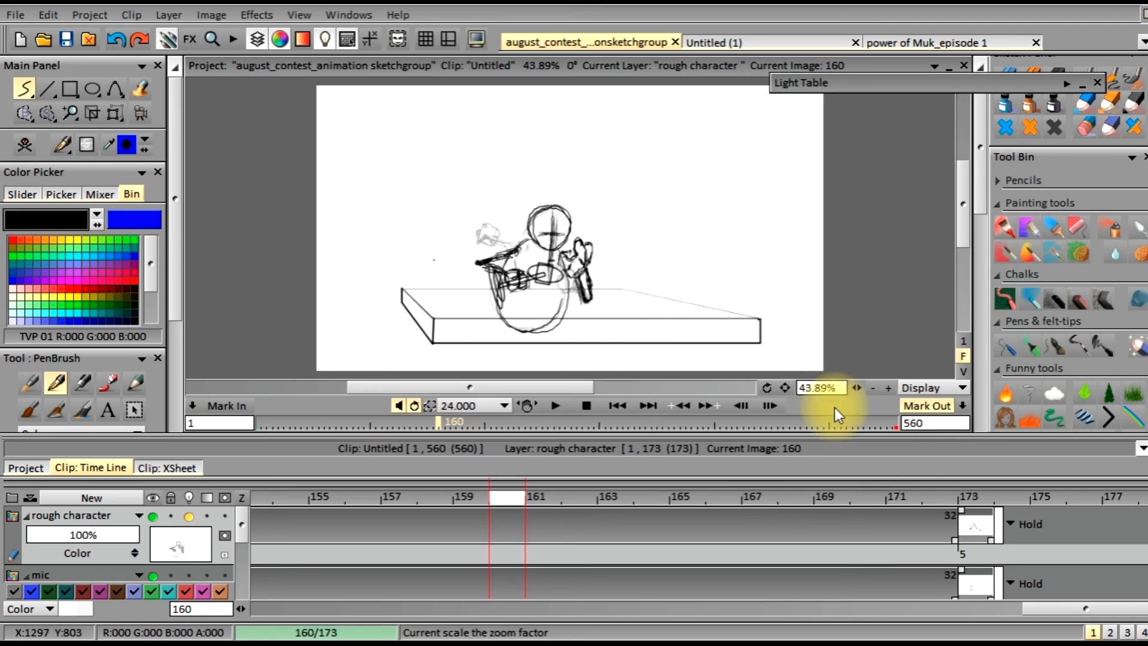
left_click(965, 496)
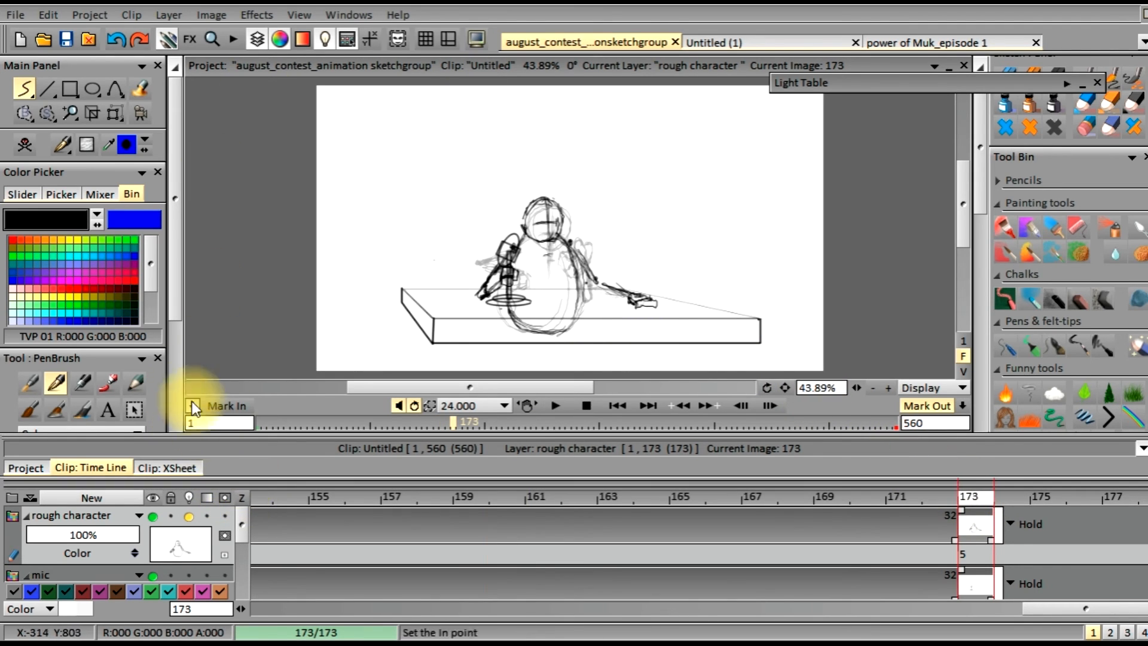
left_click(62, 143)
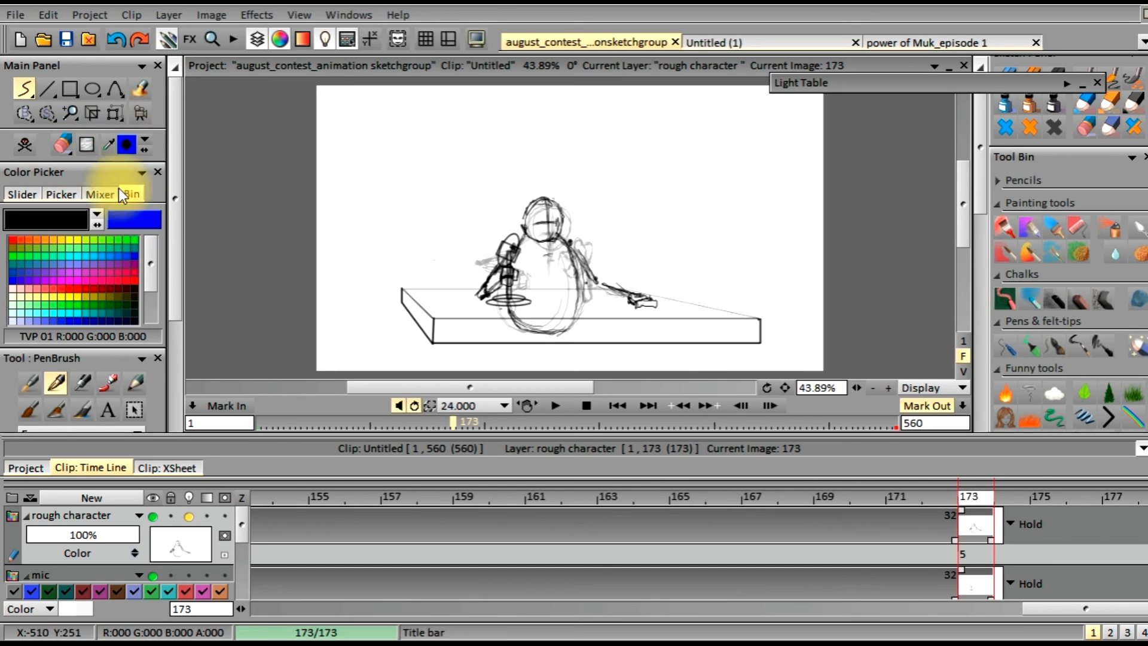
scroll(175, 287, "down", 2)
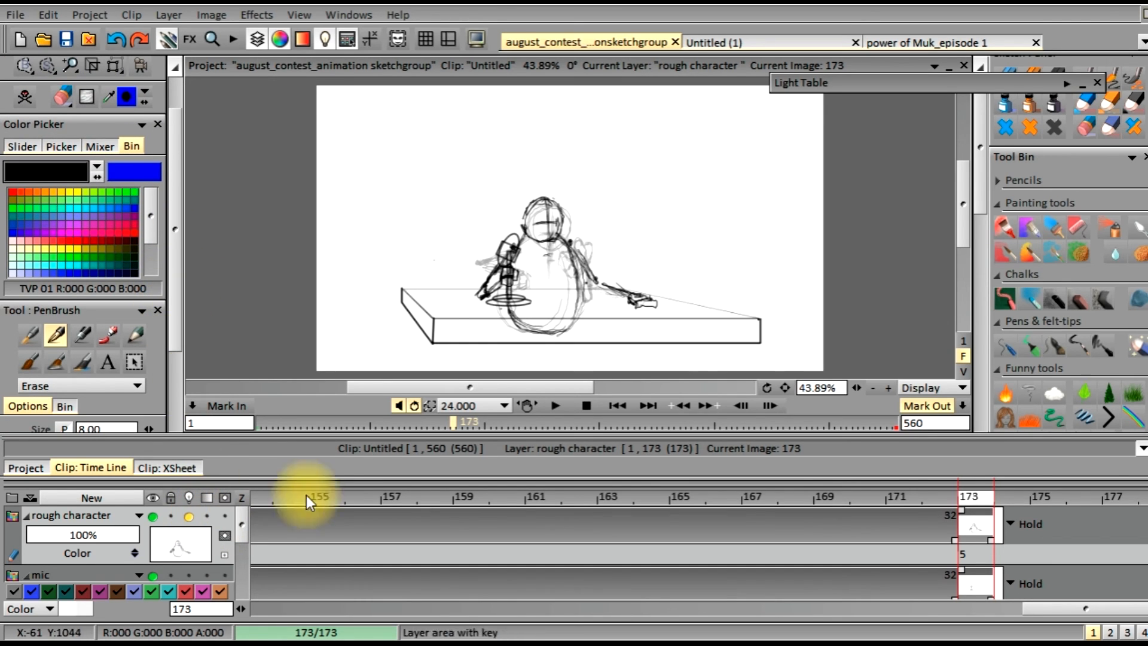
mouse_move(607, 276)
left_mouse_down()
mouse_move(614, 310)
mouse_move(629, 272)
mouse_move(639, 324)
mouse_move(655, 277)
mouse_move(658, 321)
mouse_move(650, 283)
mouse_move(642, 278)
mouse_move(634, 313)
mouse_move(628, 286)
mouse_move(643, 326)
mouse_move(600, 297)
left_mouse_up()
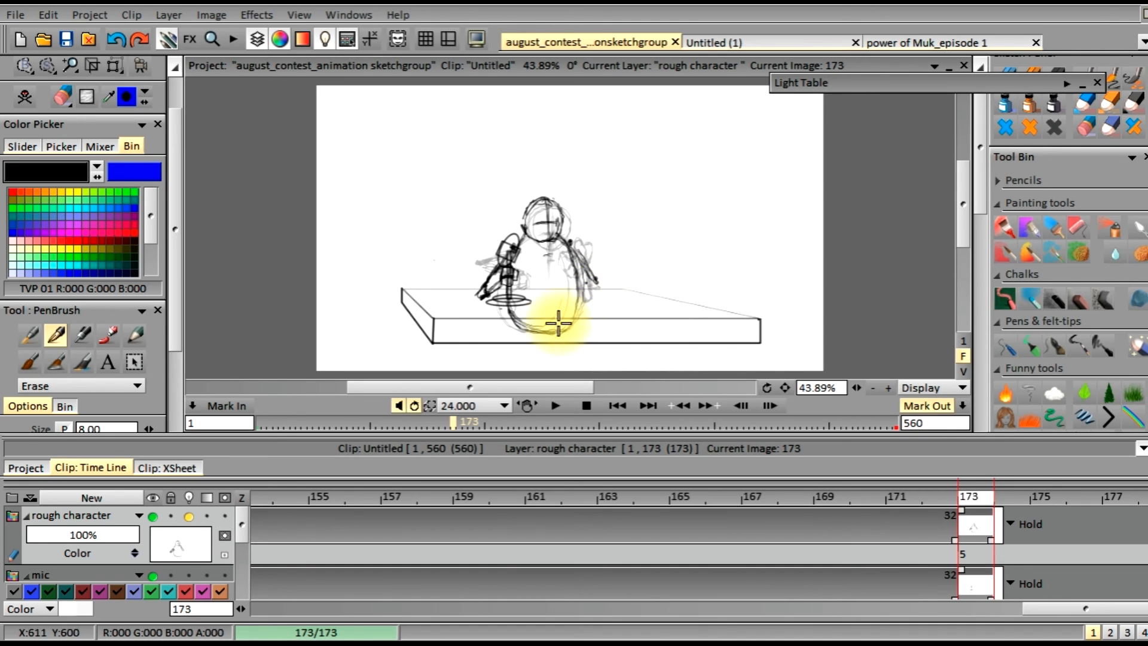
mouse_move(534, 251)
left_mouse_down()
mouse_move(562, 305)
mouse_move(539, 302)
mouse_move(585, 244)
left_mouse_up()
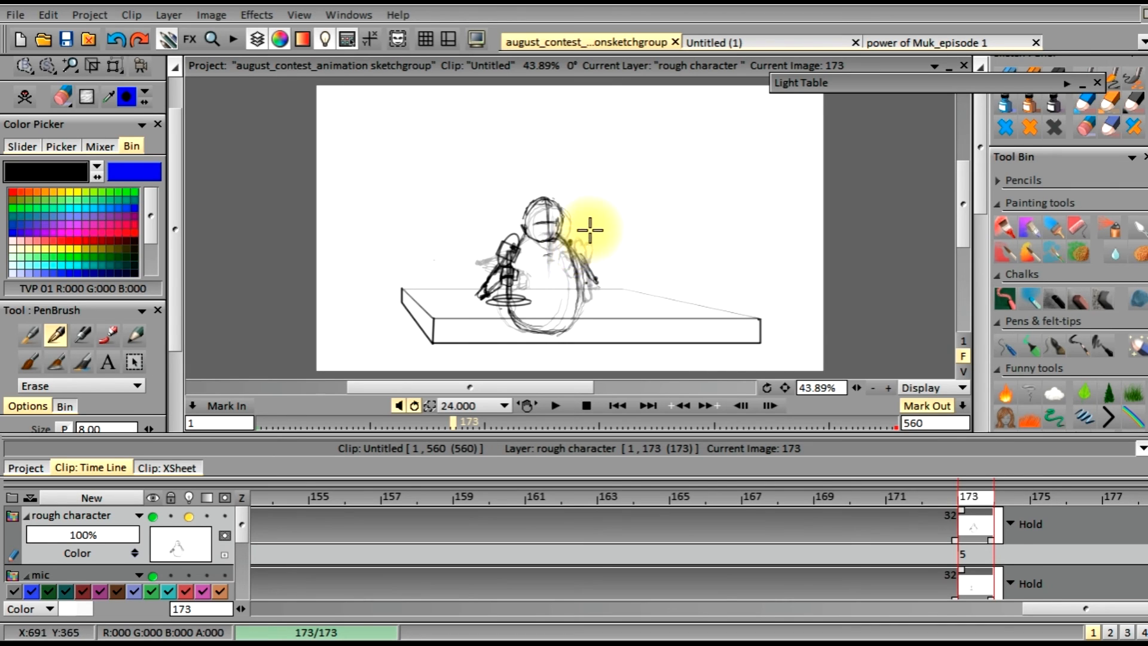
- Redraw the erased arm with the 2.00 black pen, bent at the shoulder with its forearm reaching down to the desk
left_click(63, 99)
left_click(59, 118)
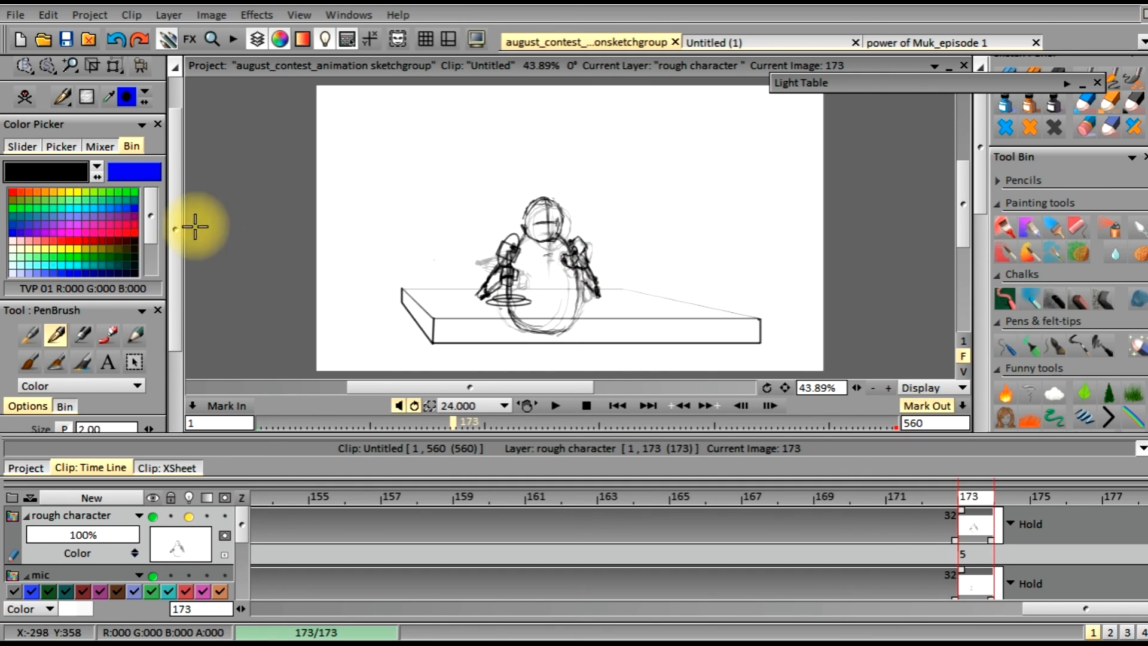
- Erase the face guidelines with the 8.00 eraser and redraw them lower on the head with the 2.00 pen
left_click(64, 96)
left_click(73, 123)
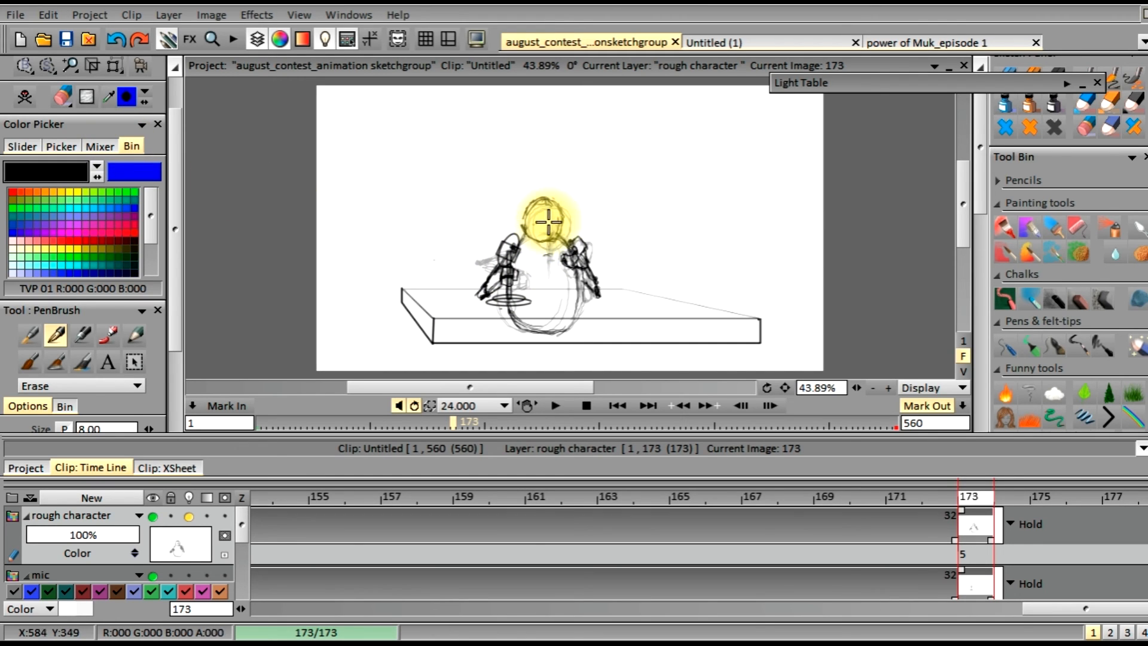
left_click(61, 97)
left_click(62, 115)
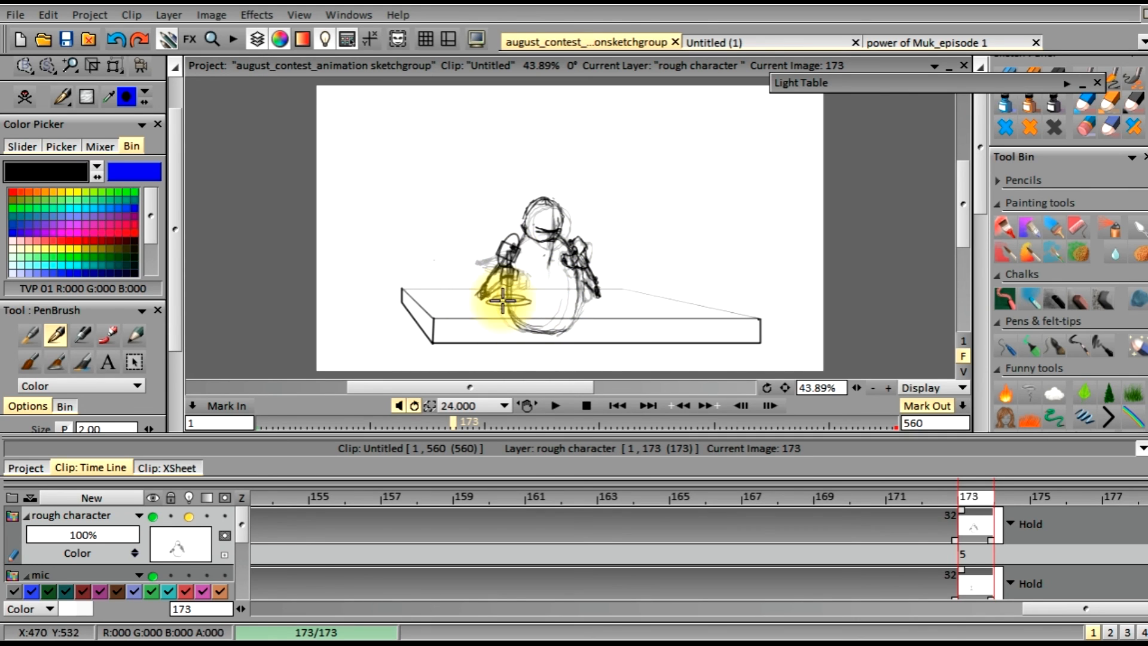
- Replay the animation from frame 1, pause at frame 285, and scrub back to frame 264 to locate the next pose's timing
left_click(616, 404)
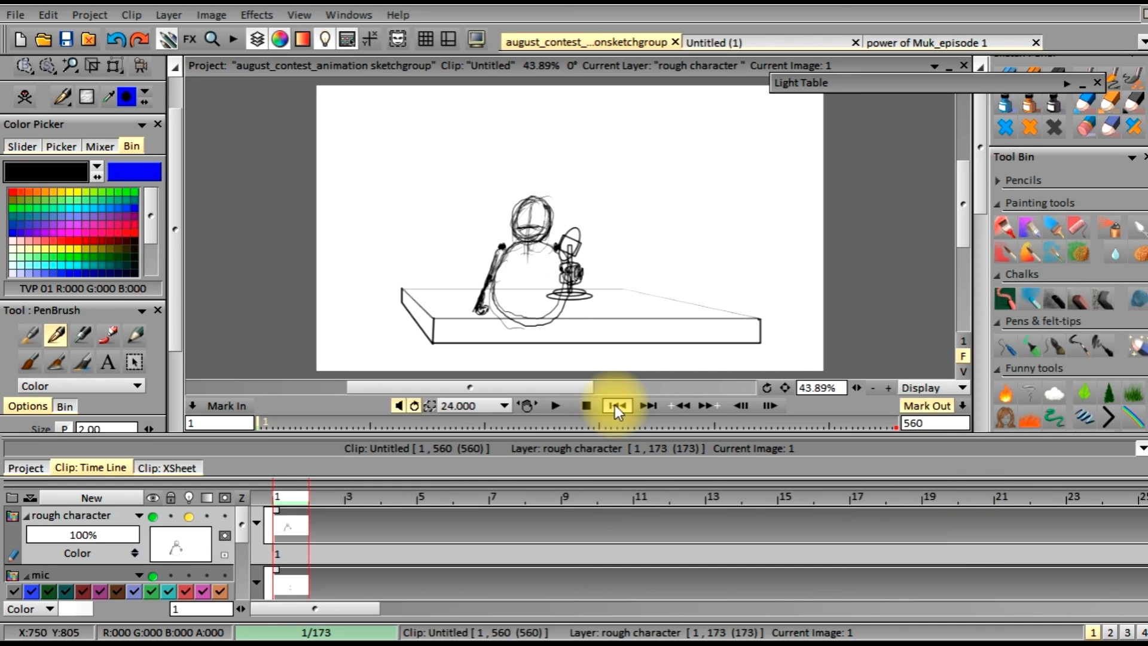
left_click(554, 409)
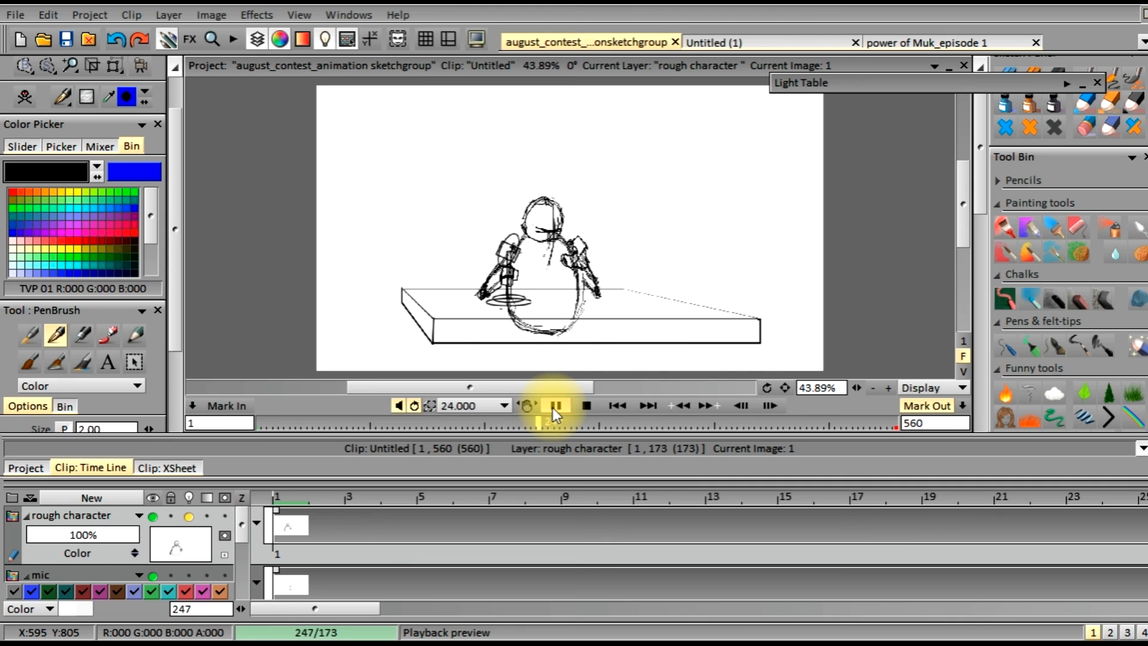
left_click(554, 406)
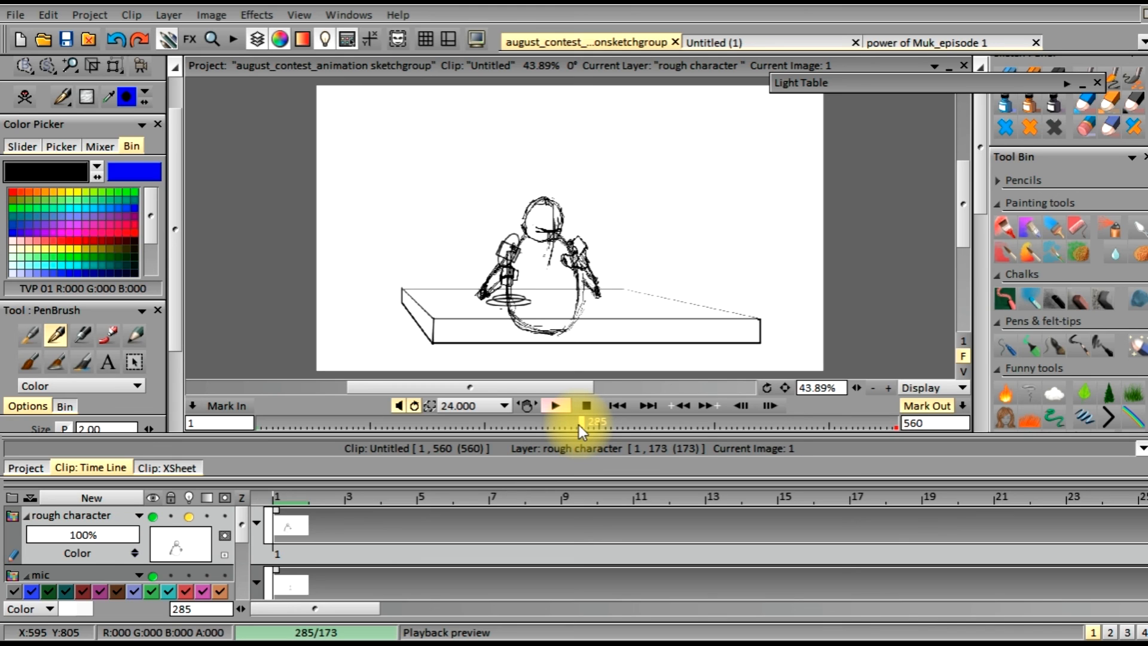
left_click_drag(582, 419, 559, 426)
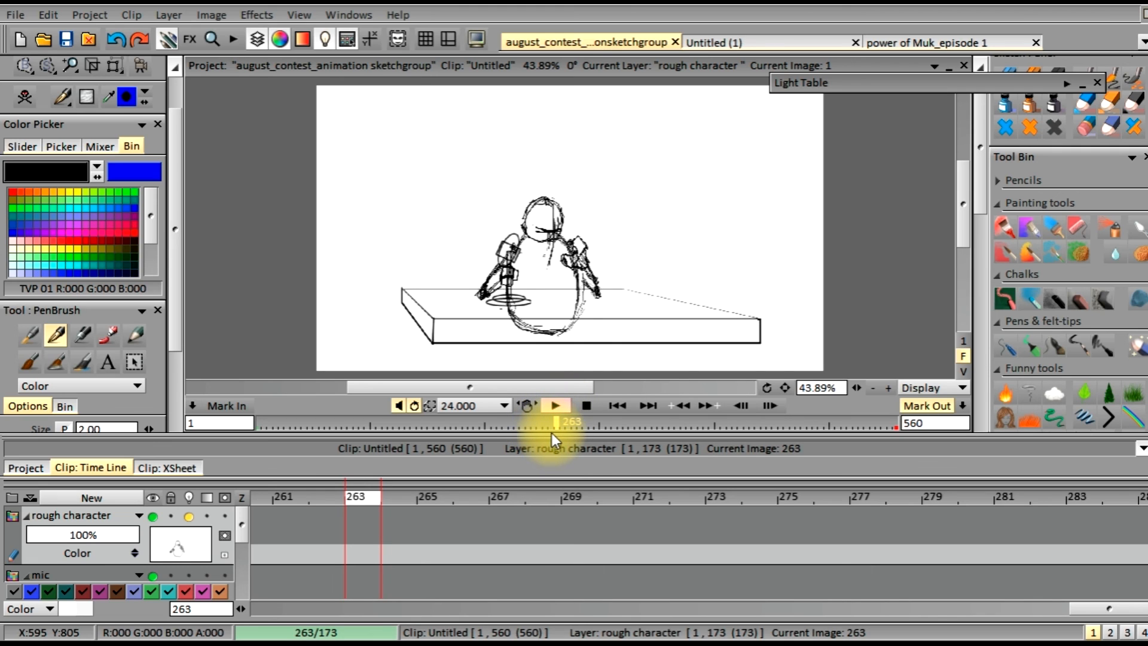
left_click_drag(556, 426, 560, 426)
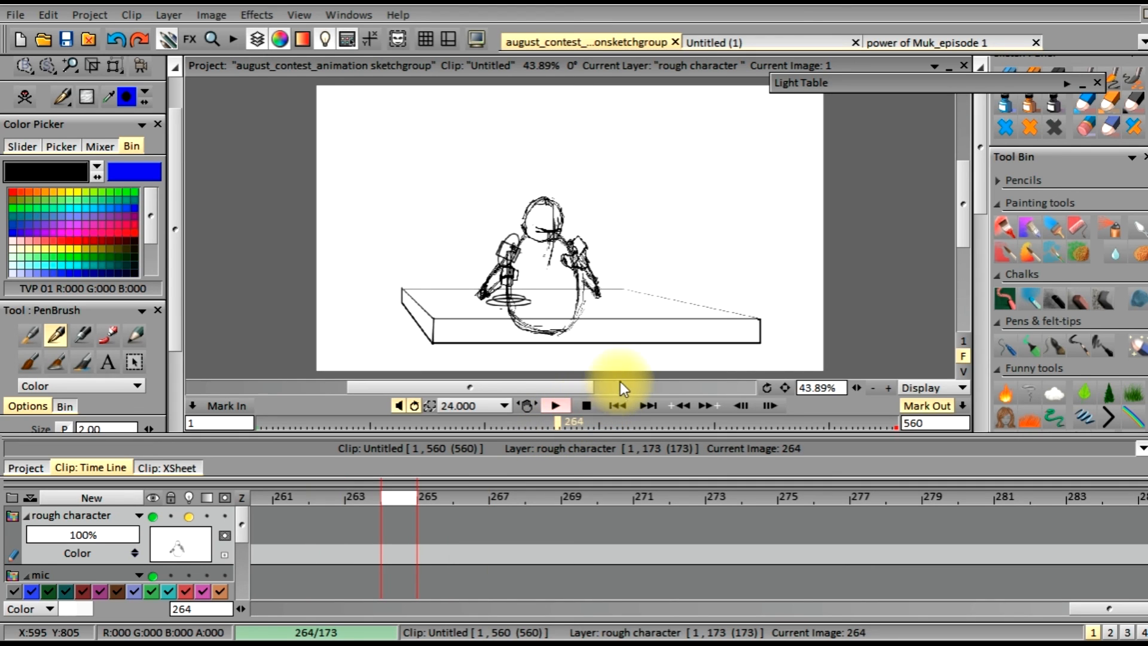